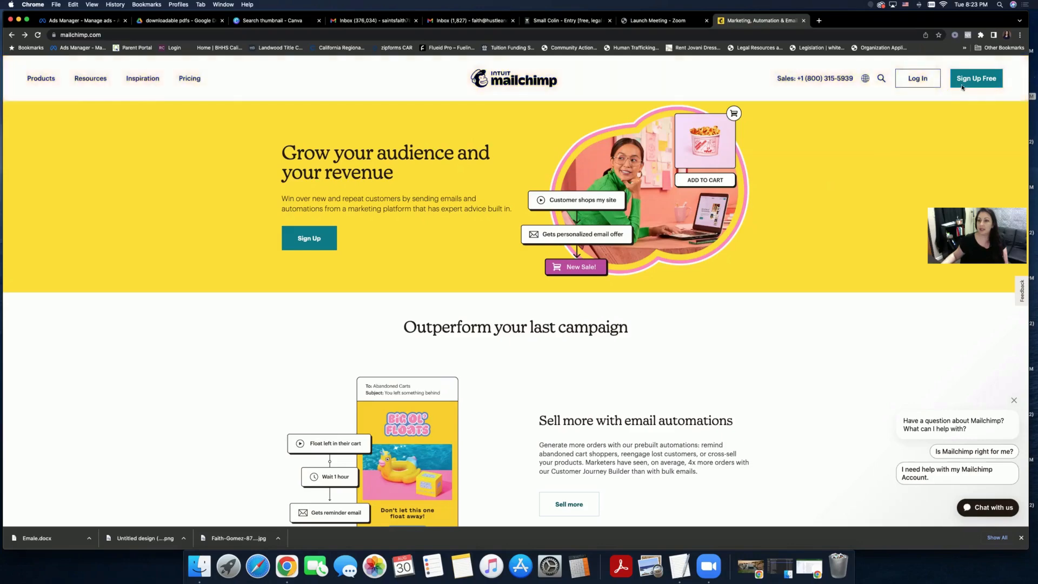
# - Open the Mailchimp free account sign-up form from the homepage
pyautogui.click(975, 78)
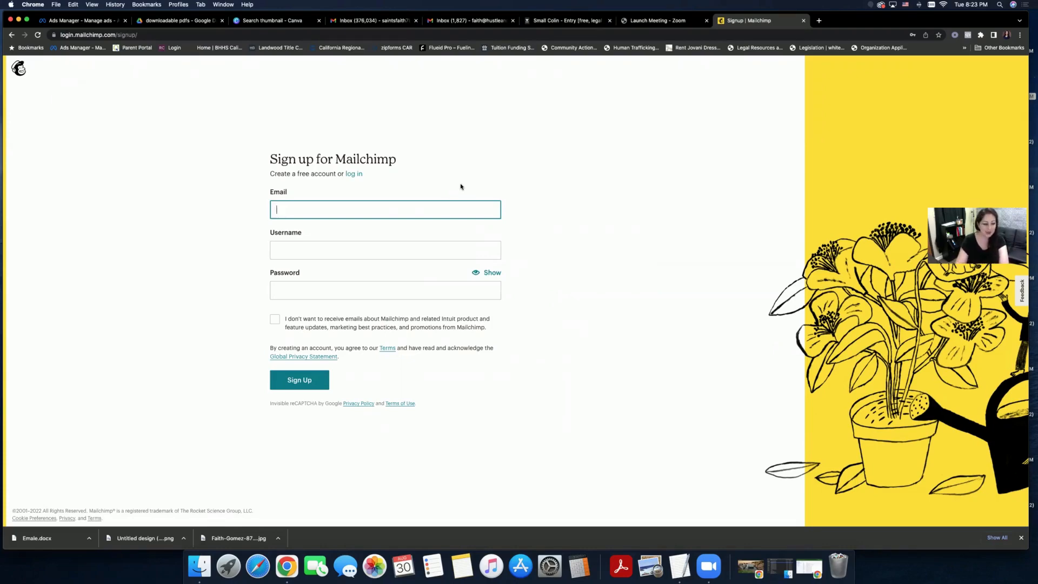
# - Fill both the Email and Username fields with the saved email address
pyautogui.write('faith')
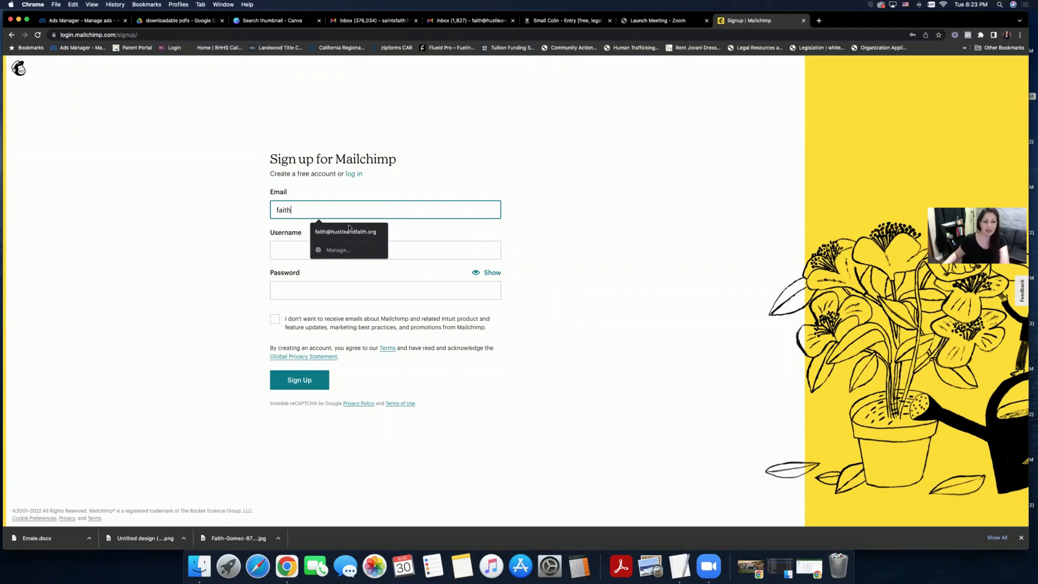
pyautogui.click(349, 231)
pyautogui.click(365, 253)
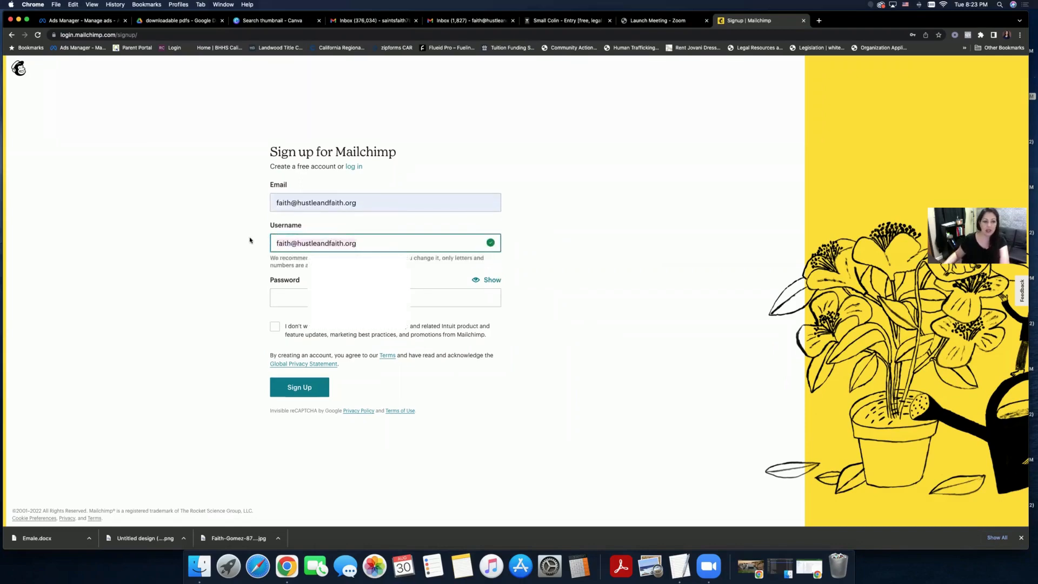
pyautogui.press('BackSpace')
pyautogui.write('hus')
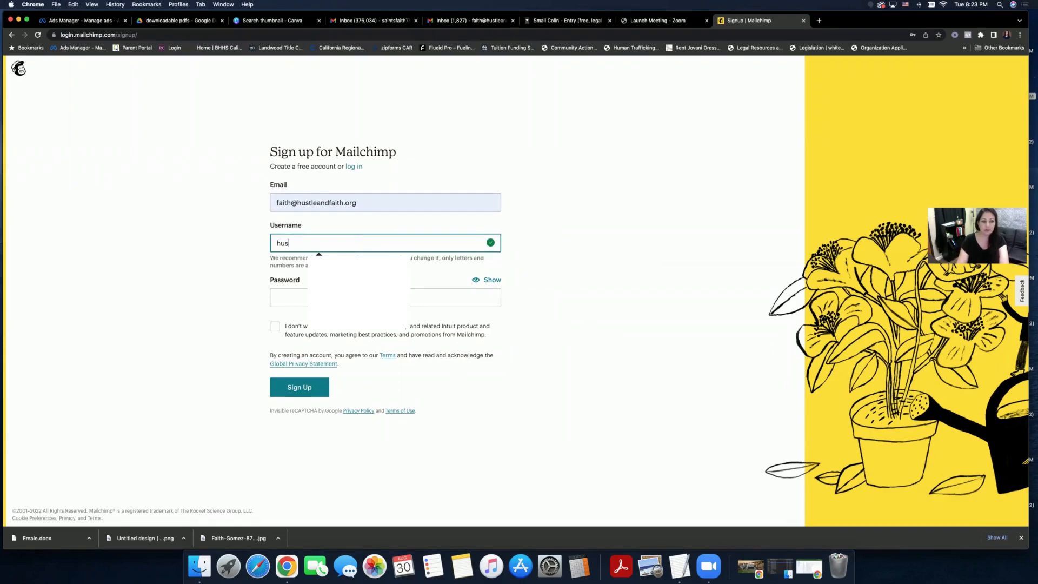
pyautogui.write('tleandfaith')
pyautogui.press('BackSpace')
pyautogui.press('BackSpace')
pyautogui.press('BackSpace')
pyautogui.press('BackSpace')
pyautogui.press('BackSpace')
pyautogui.press('BackSpace')
pyautogui.press('BackSpace')
pyautogui.press('BackSpace')
pyautogui.press('BackSpace')
pyautogui.press('BackSpace')
pyautogui.press('BackSpace')
pyautogui.press('BackSpace')
pyautogui.press('BackSpace')
pyautogui.press('BackSpace')
pyautogui.write('fa')
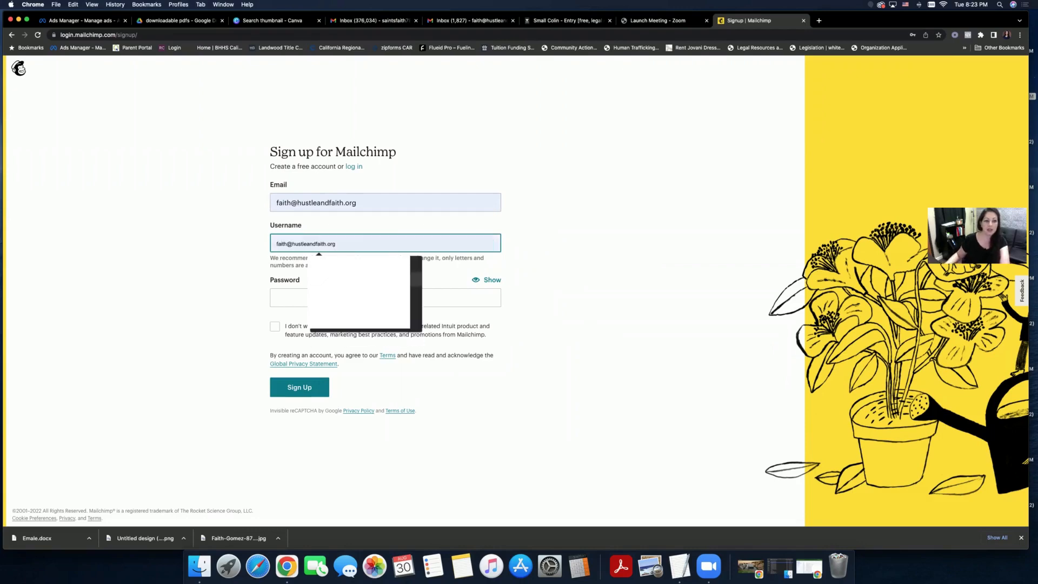
pyautogui.click(324, 279)
# - Enter the account password and submit the sign-up form
pyautogui.click(323, 295)
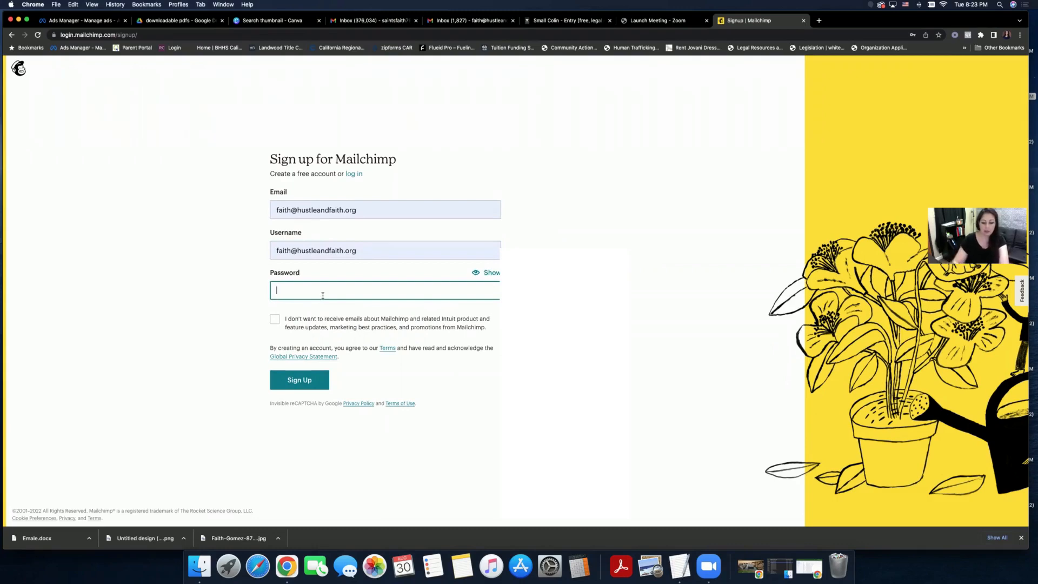
pyautogui.write('•••••')
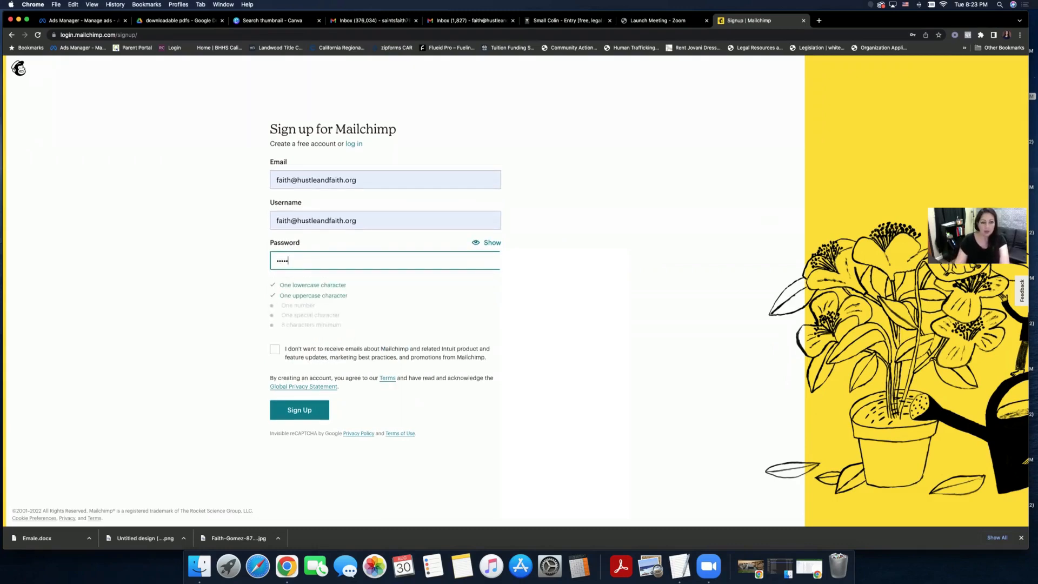
pyautogui.write('•••••')
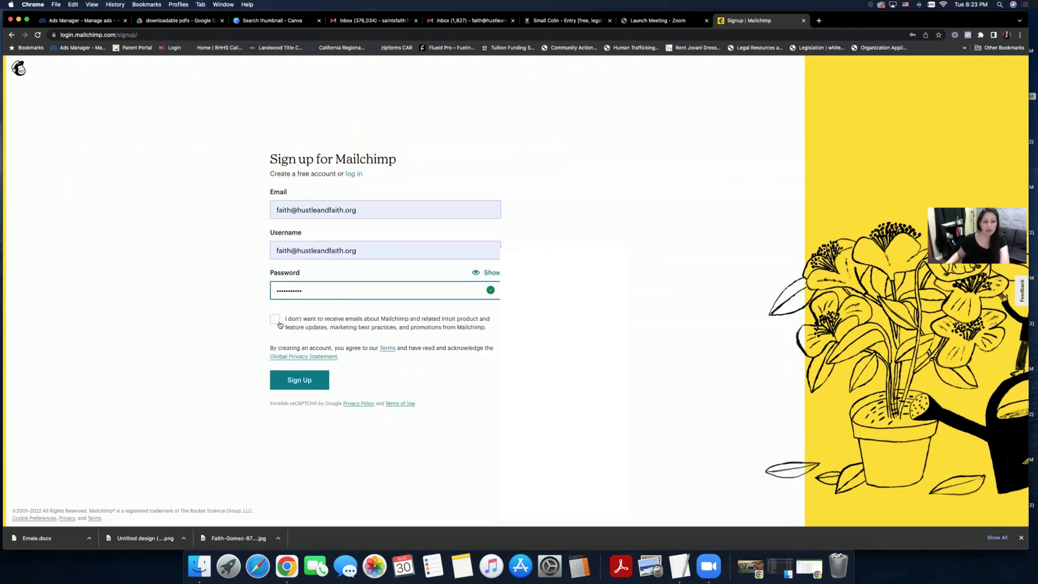
pyautogui.click(529, 220)
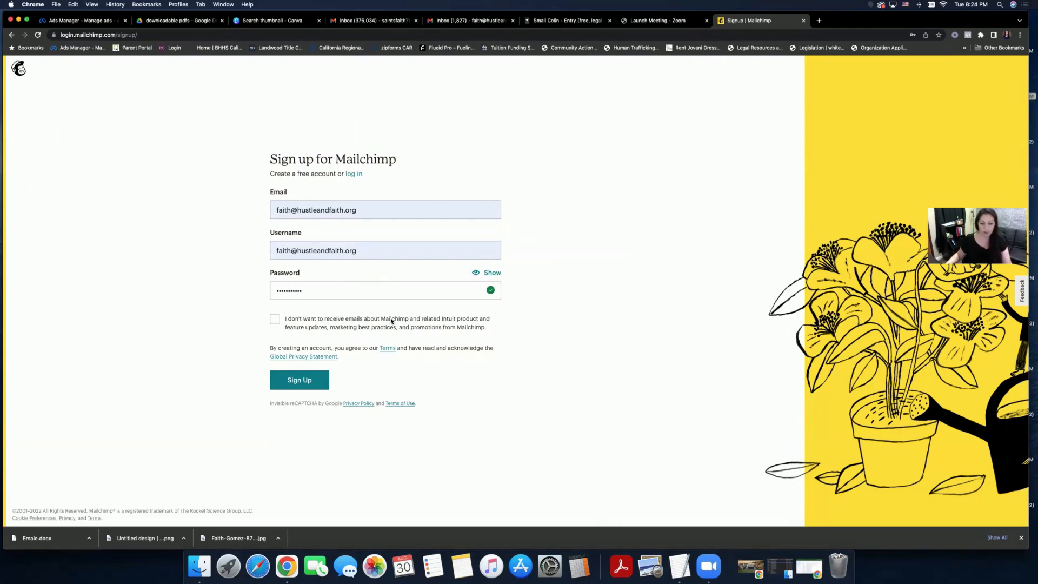
pyautogui.click(310, 380)
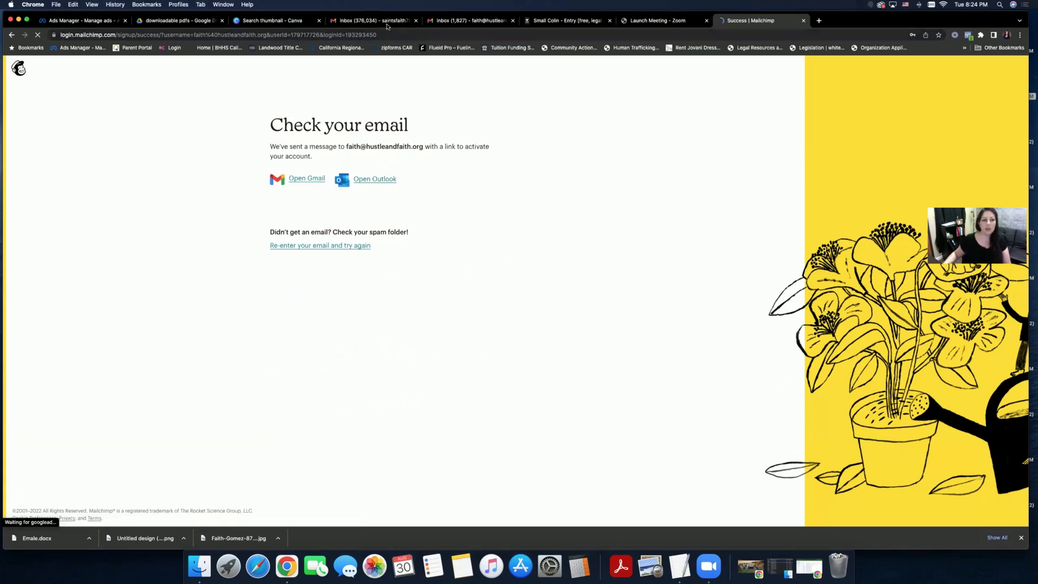
# - In Gmail, open Mailchimp's 'Activate your account' email and activate the account
pyautogui.click(467, 20)
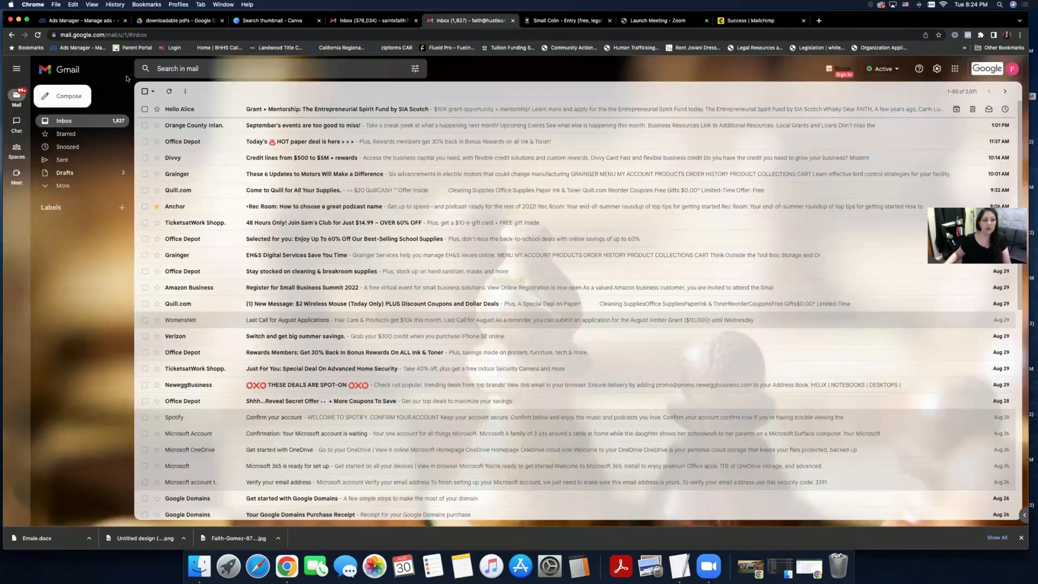
pyautogui.click(292, 116)
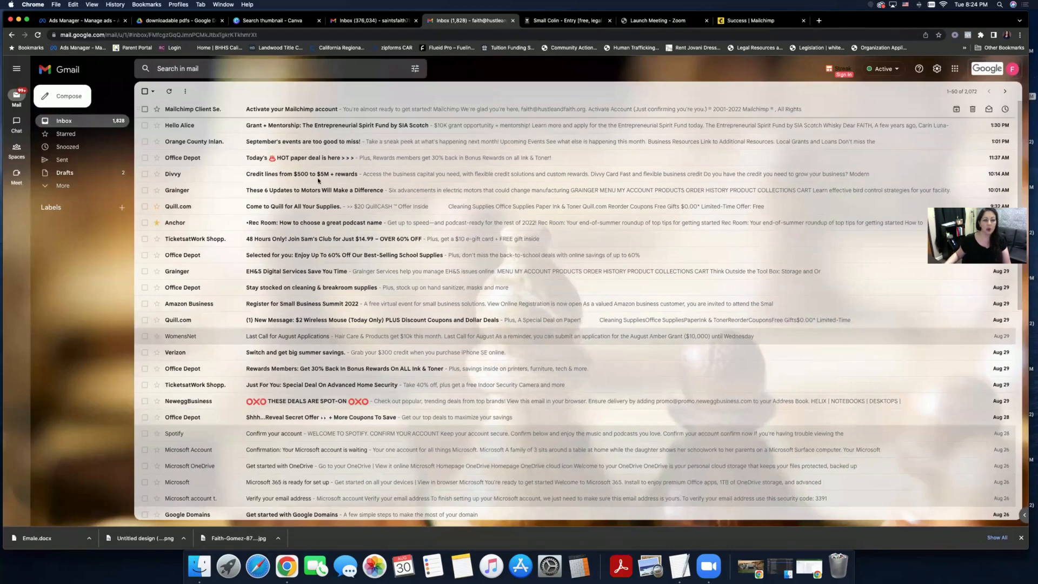
pyautogui.click(585, 298)
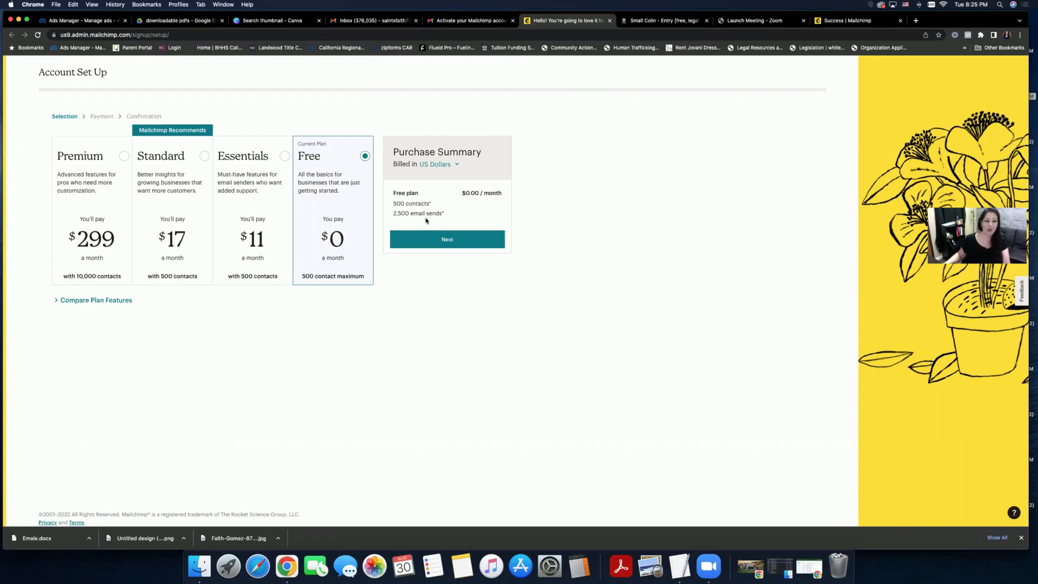
# - Keep the Free plan, then submit the owner's first name, last name and business name
pyautogui.click(432, 241)
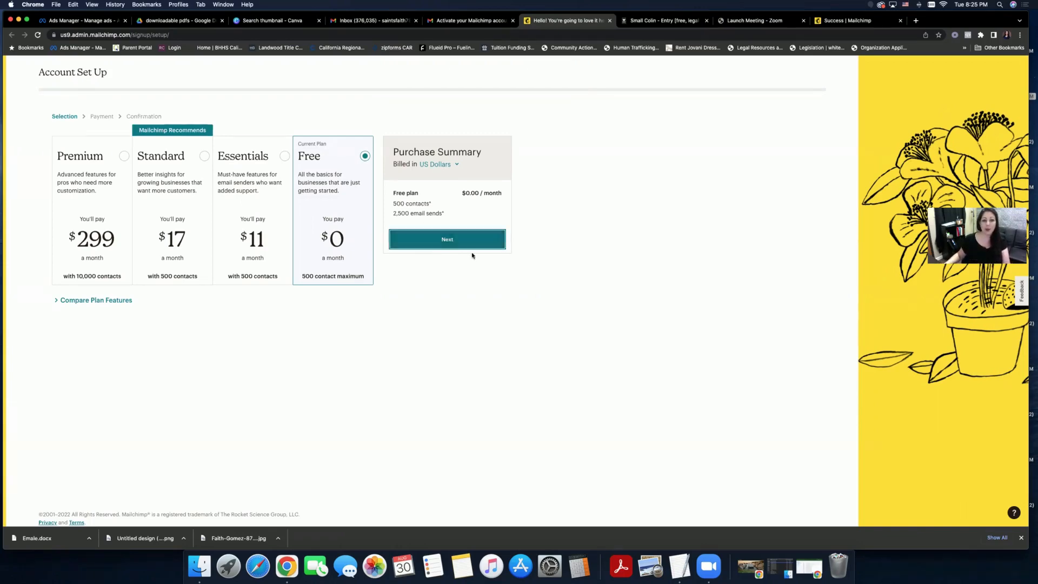
pyautogui.click(125, 168)
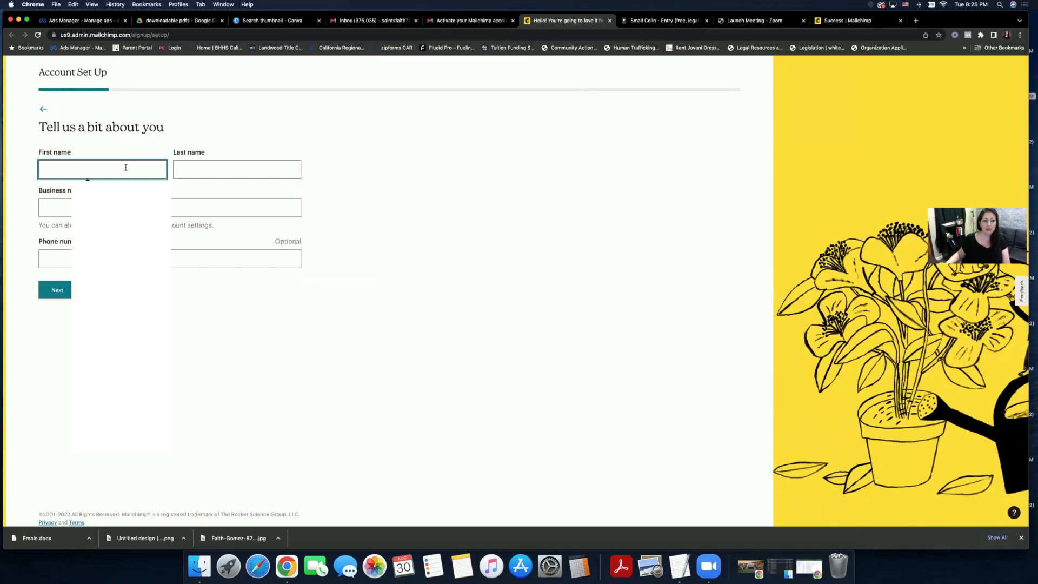
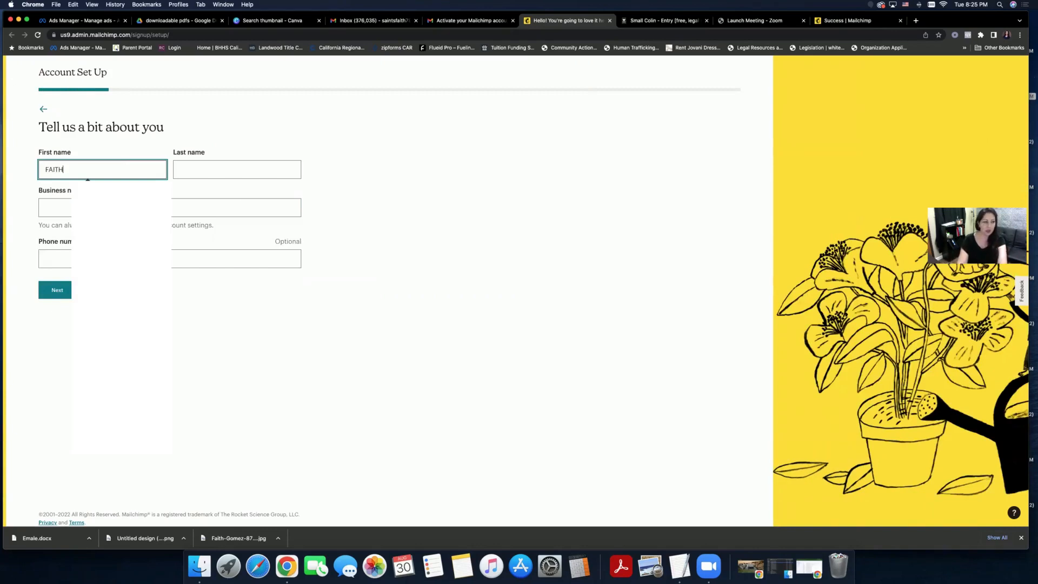
pyautogui.press('Tab')
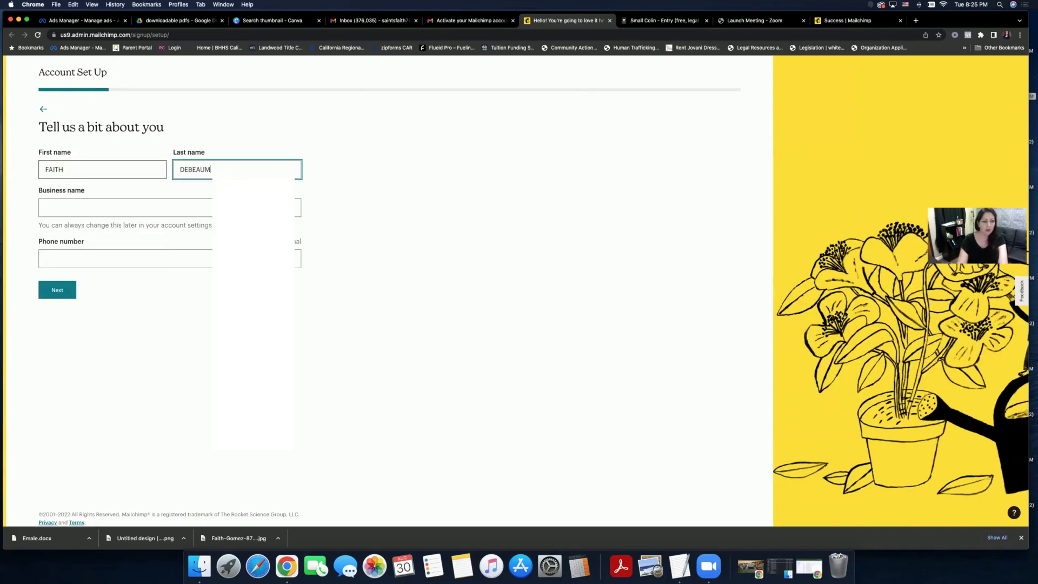
pyautogui.press('Tab')
pyautogui.write('H')
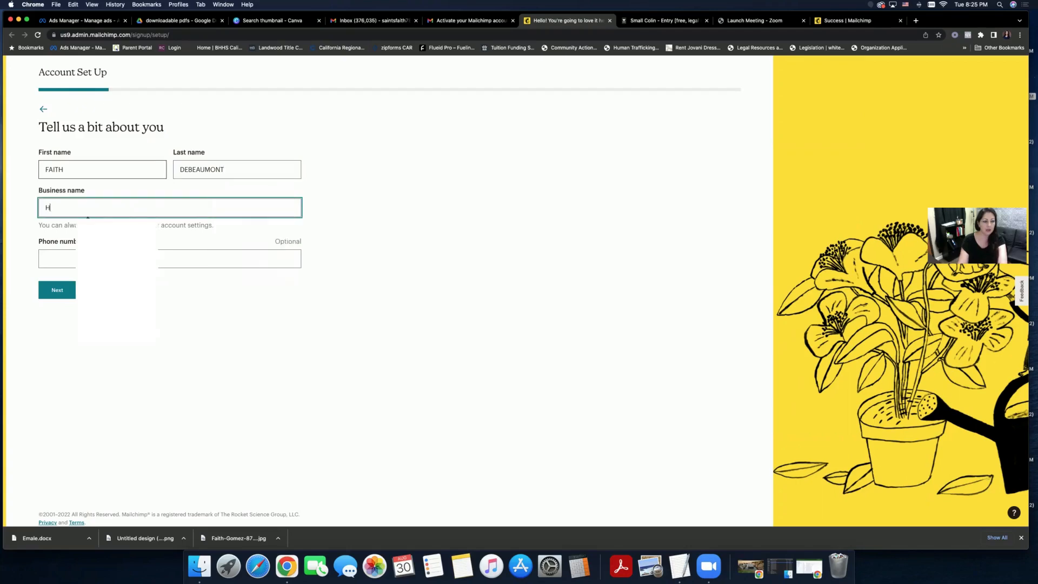
pyautogui.write('USTLE & FAITH')
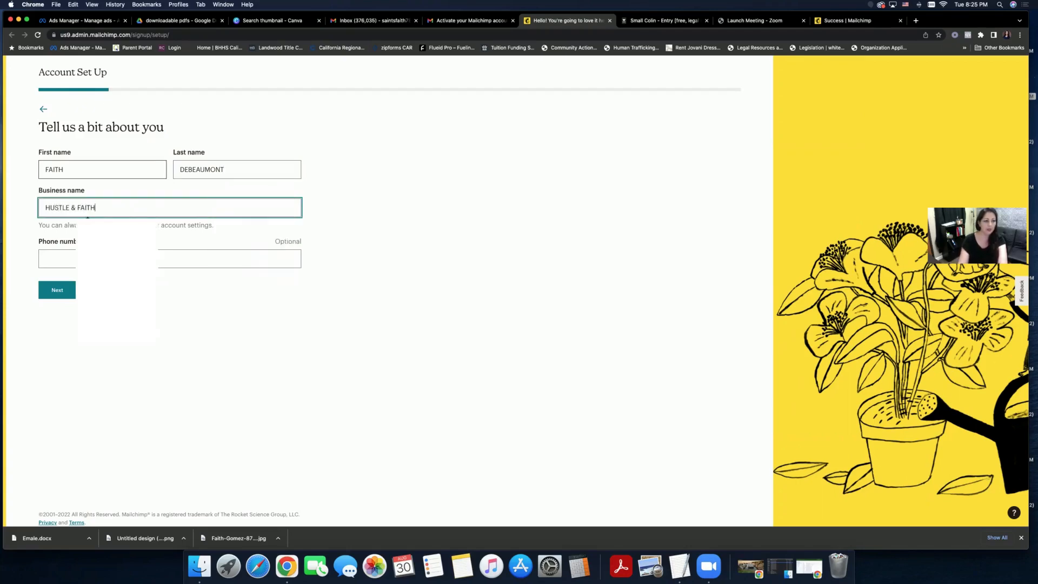
pyautogui.press('Tab')
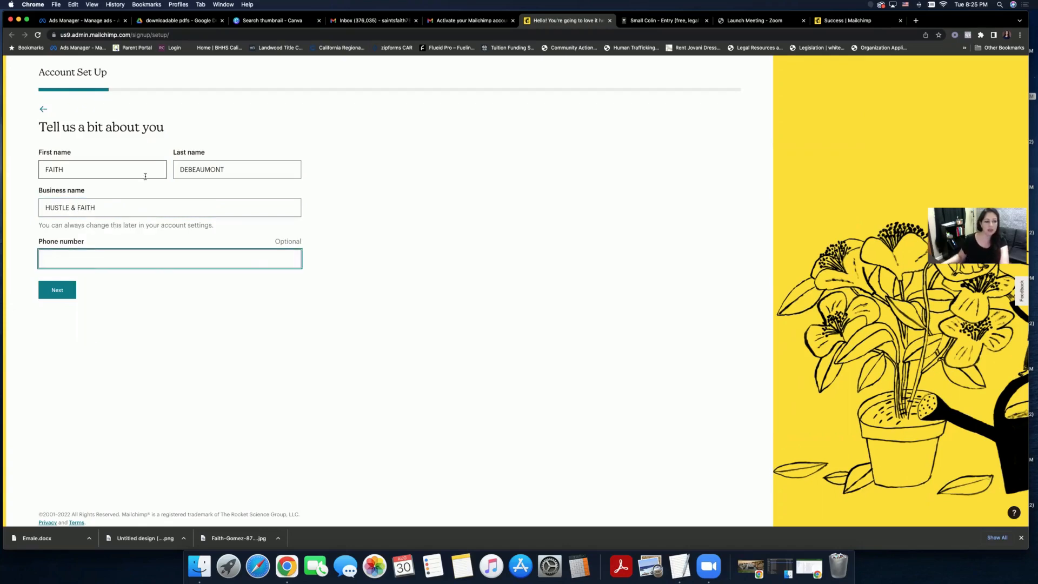
pyautogui.click(67, 297)
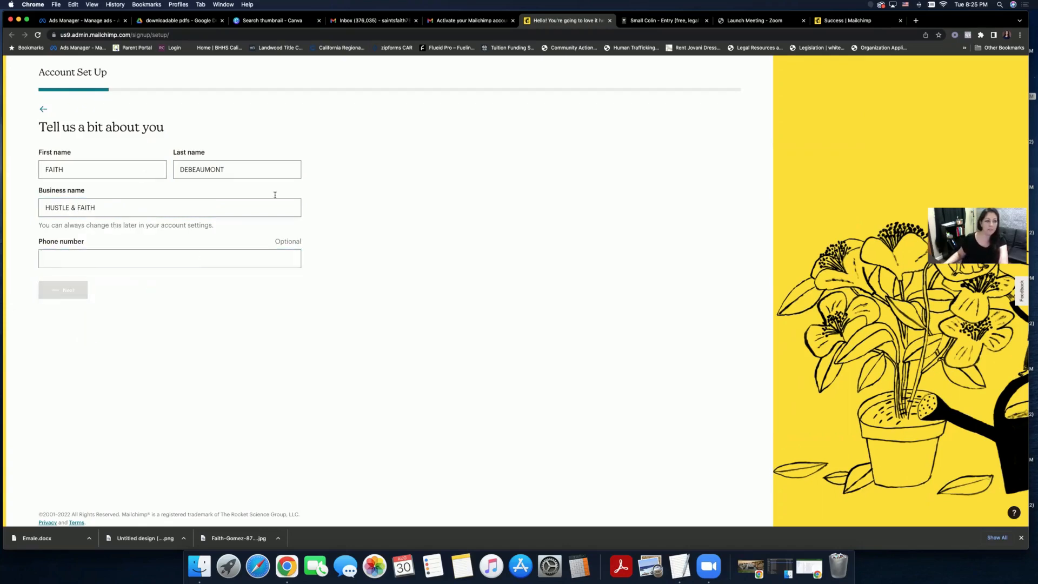
pyautogui.click(182, 186)
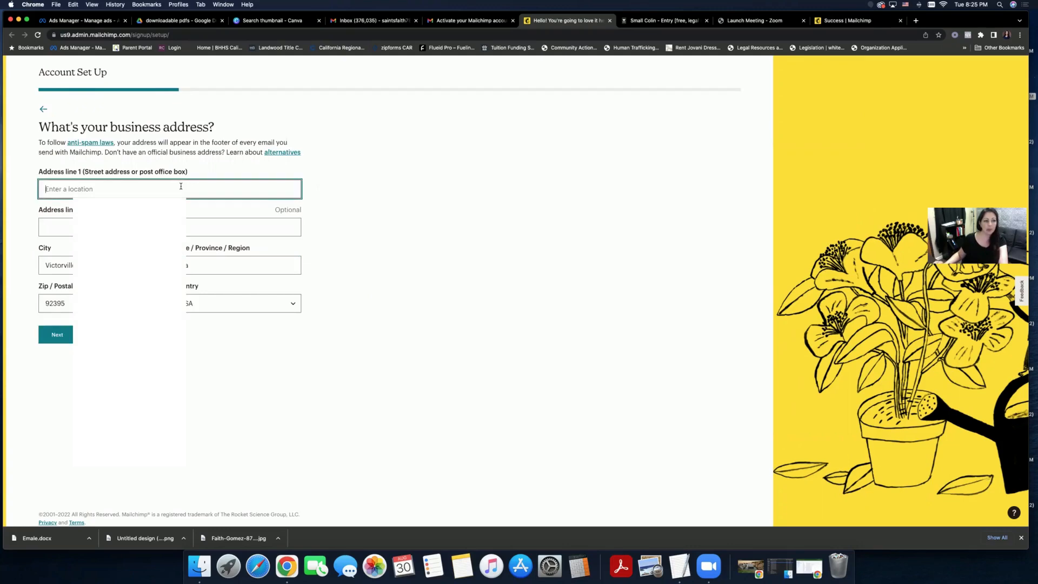
# - Enter the business street address, city and zip code, then submit the address step
pyautogui.click(399, 210)
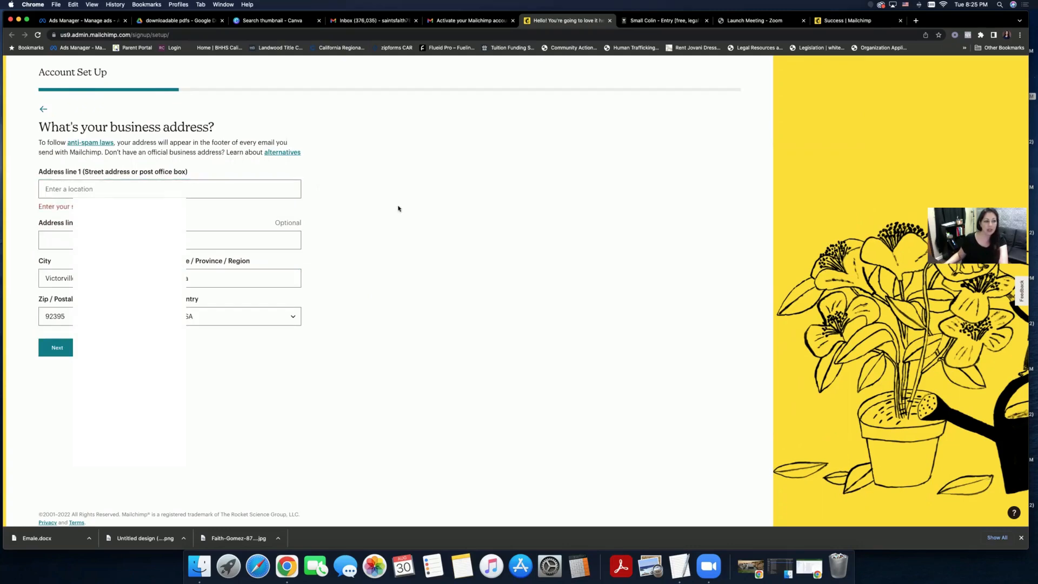
pyautogui.click(160, 190)
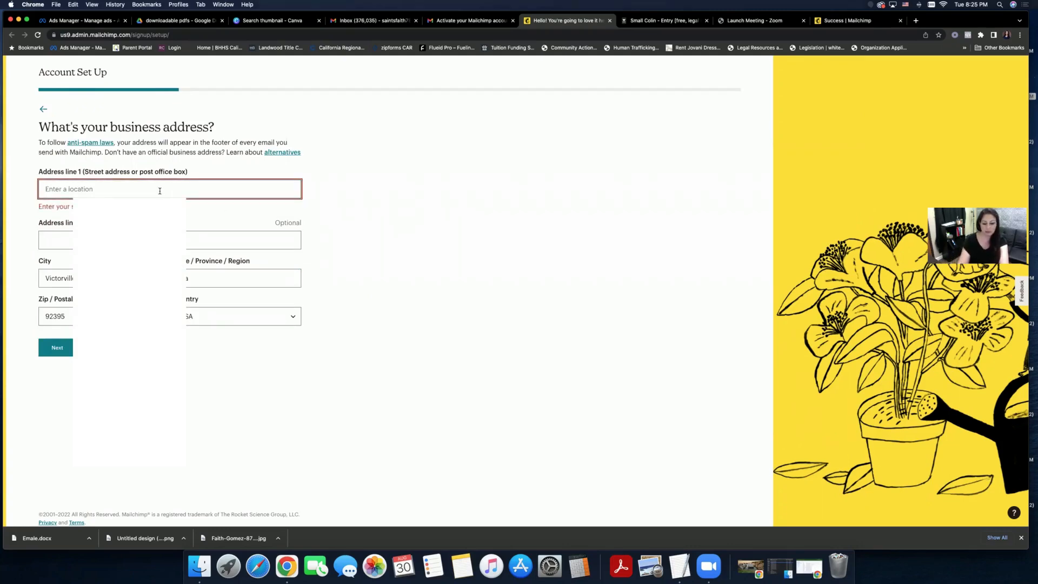
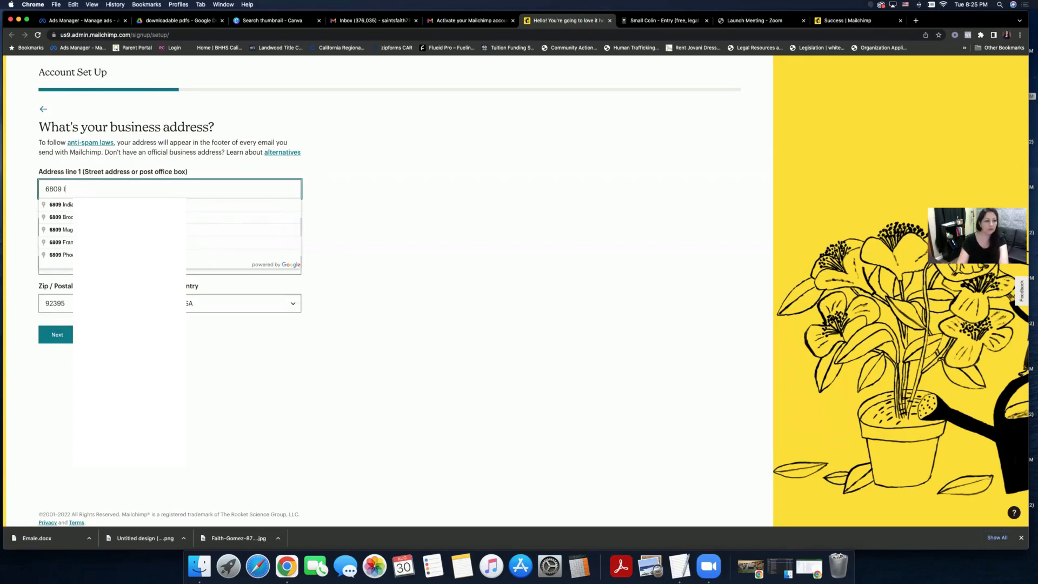
pyautogui.press('Tab')
pyautogui.press('Tab')
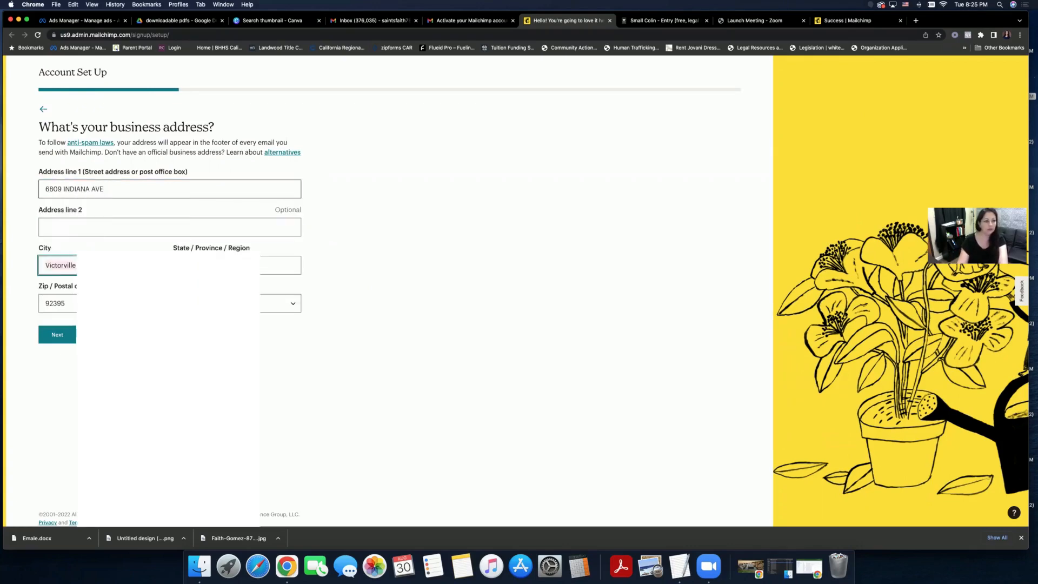
pyautogui.write('RIVERSIDE')
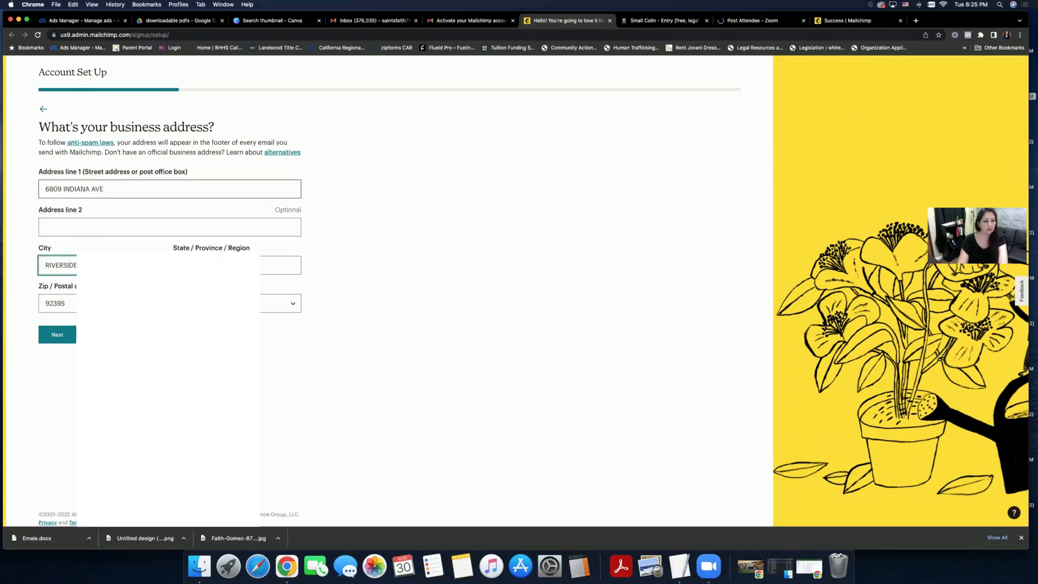
pyautogui.press('Tab')
pyautogui.press('Tab')
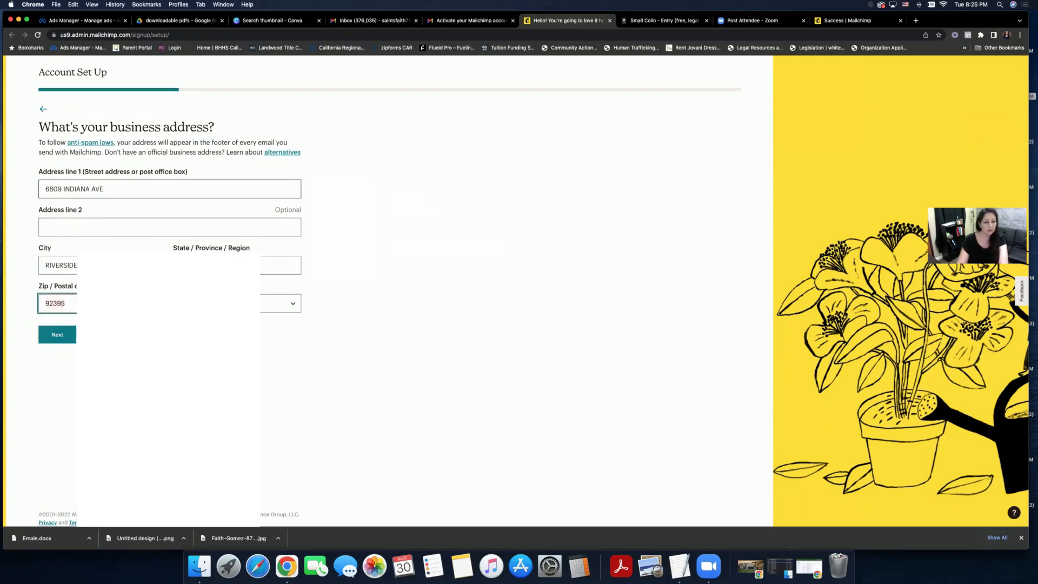
pyautogui.write('925')
pyautogui.write('0')
pyautogui.write('7')
pyautogui.write('6')
pyautogui.press('Tab')
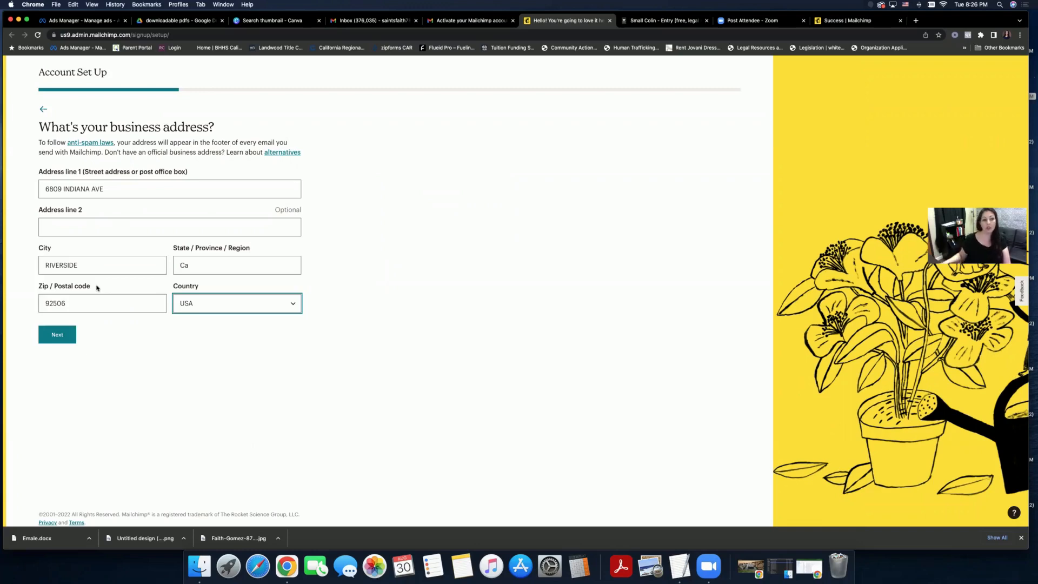
pyautogui.click(57, 334)
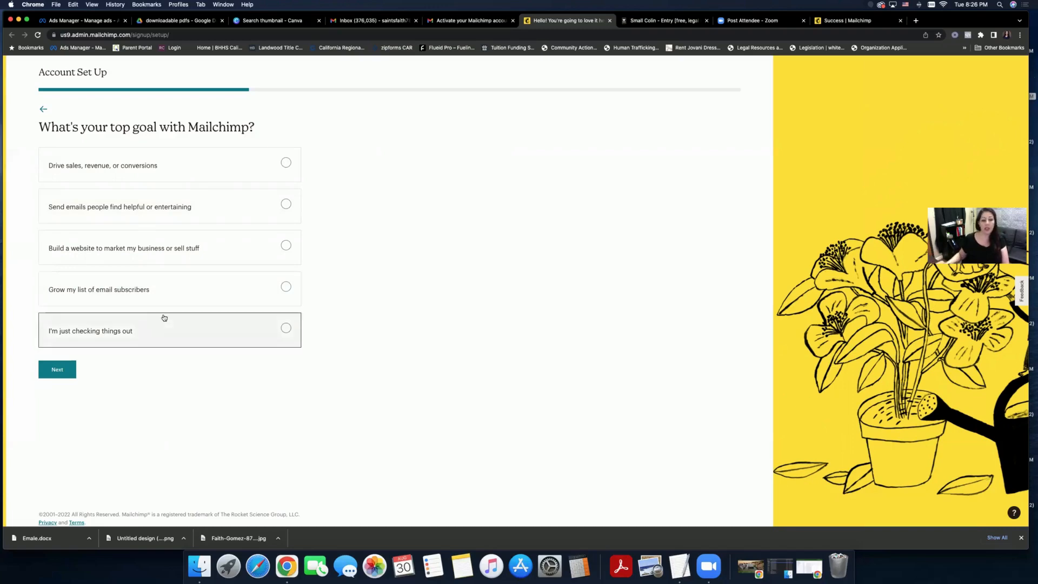
# - Choose 'Drive sales, revenue, or conversions' as top goal and Email as first area to explore
pyautogui.click(191, 164)
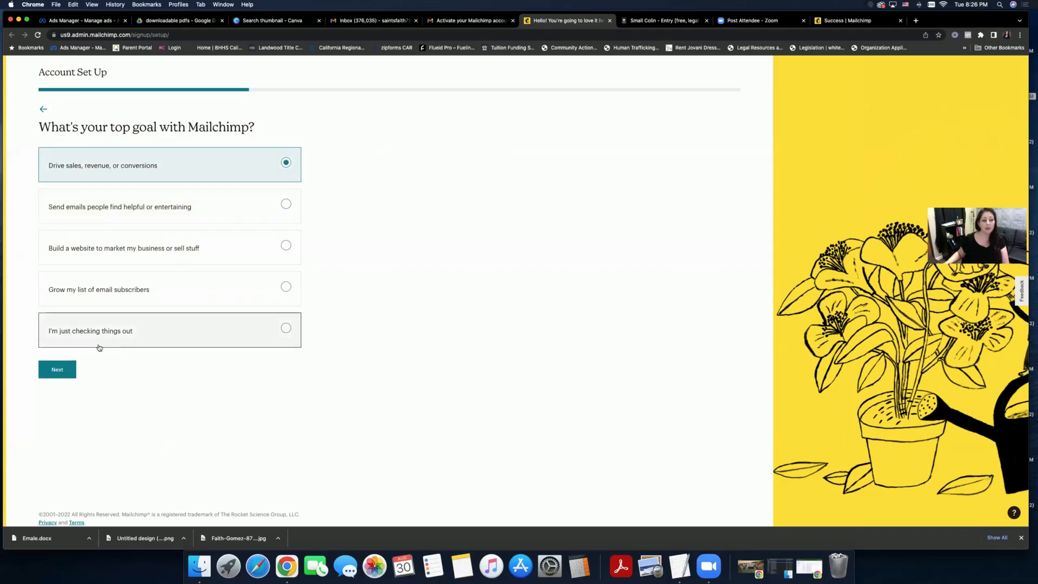
pyautogui.click(65, 369)
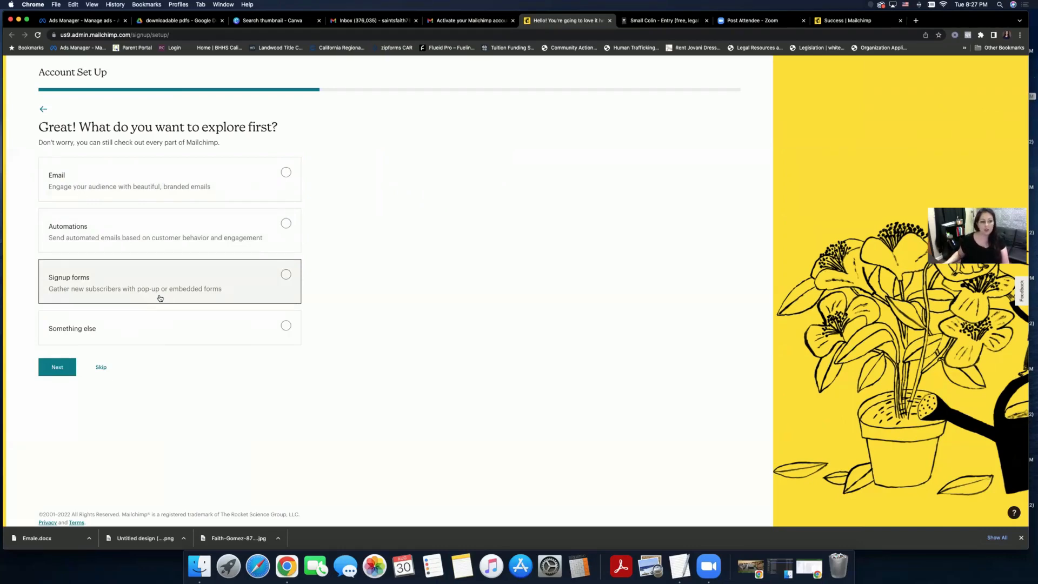
pyautogui.click(250, 193)
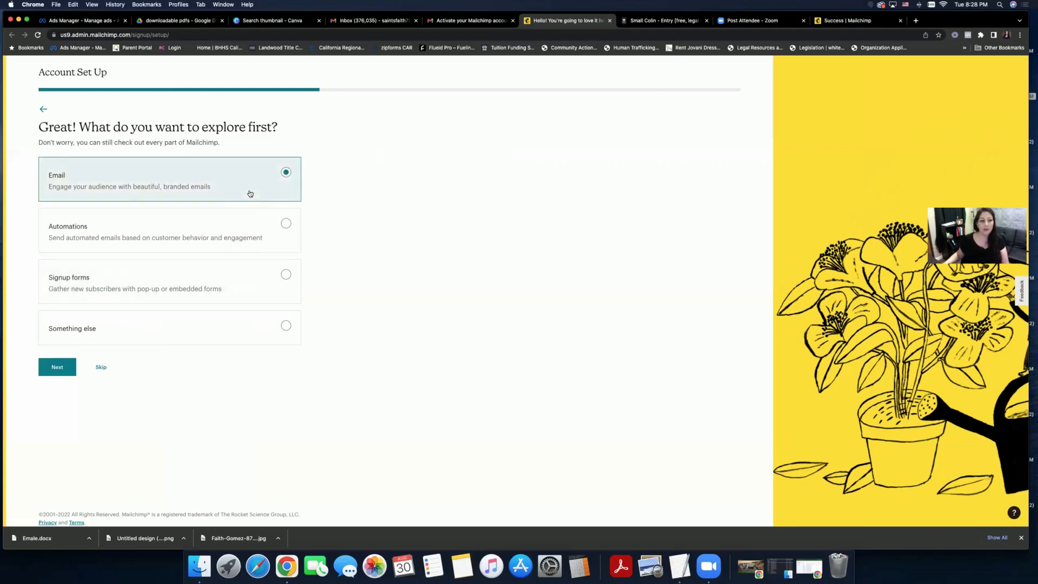
pyautogui.click(55, 372)
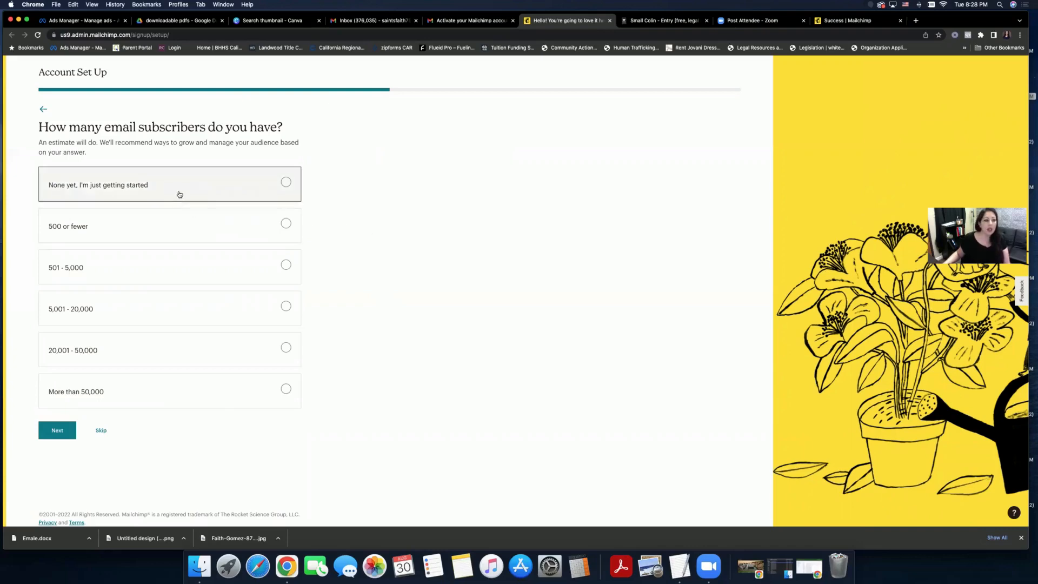
# - Report '500 or fewer' subscribers and skip the question about how sales happen
pyautogui.click(169, 215)
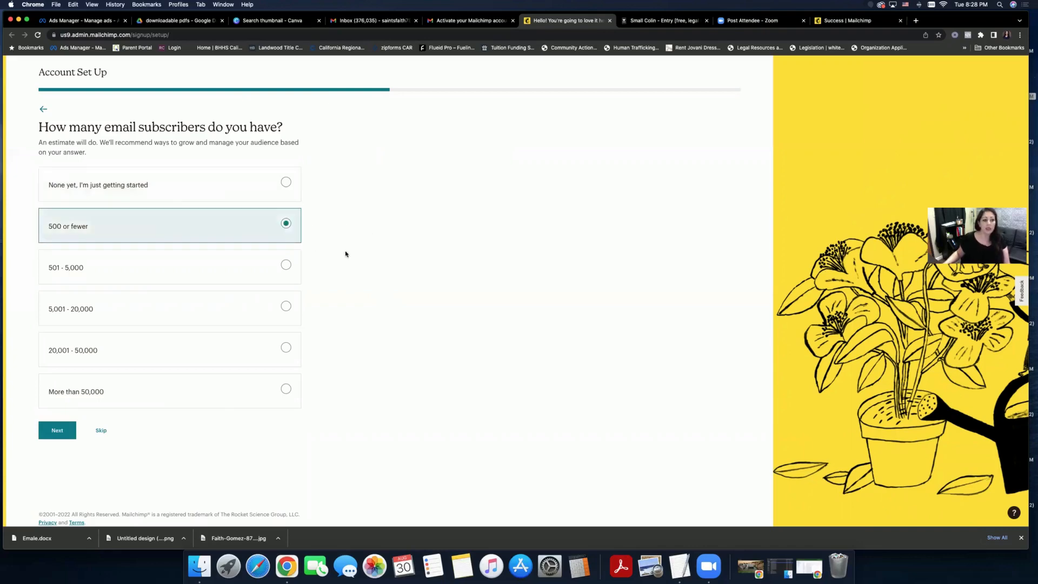
pyautogui.click(63, 432)
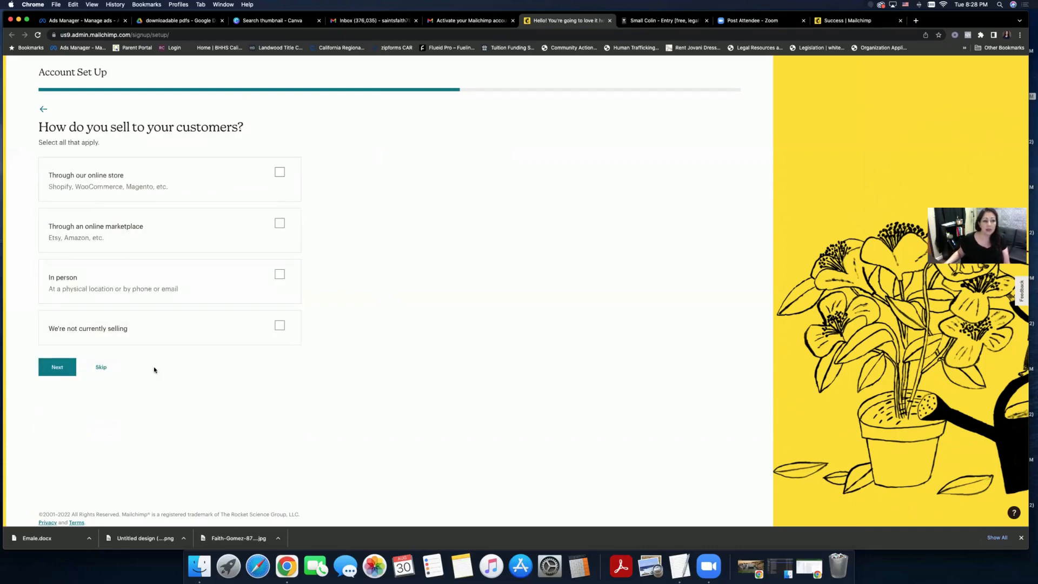
pyautogui.click(101, 367)
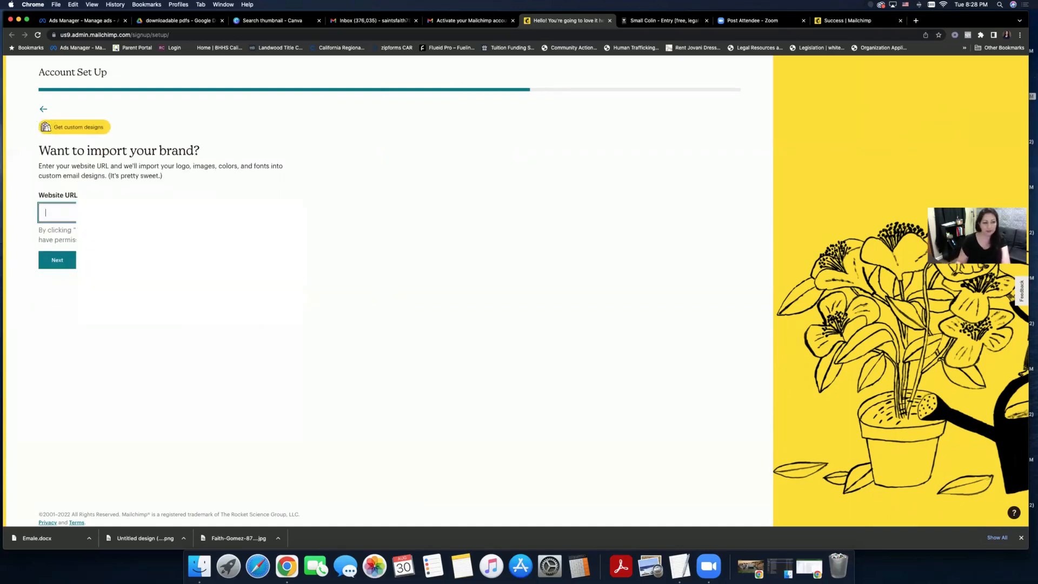
# - Glance at the confirmation page in another tab, then skip importing the brand from a website
pyautogui.click(914, 22)
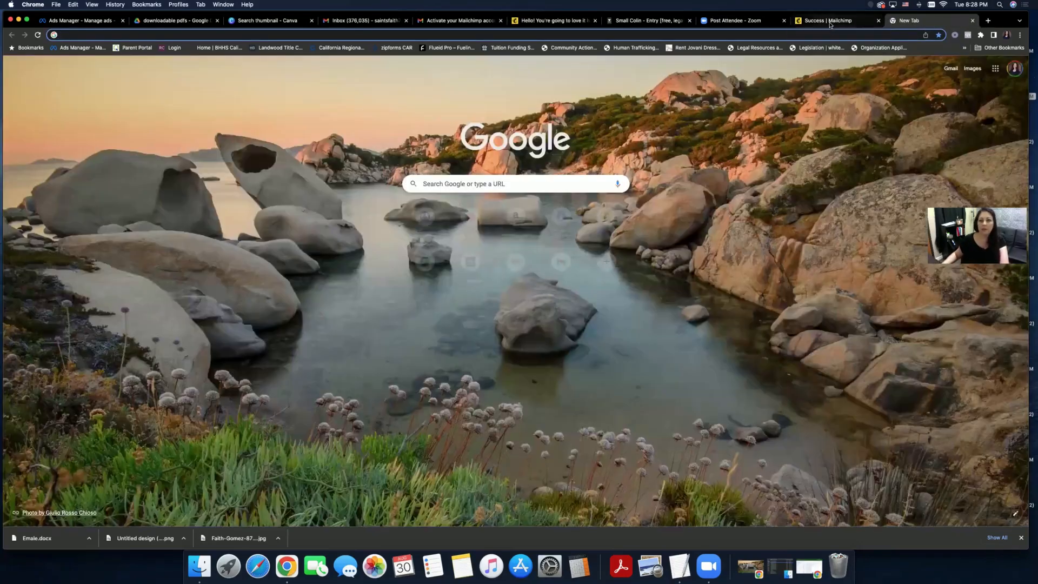
pyautogui.click(830, 22)
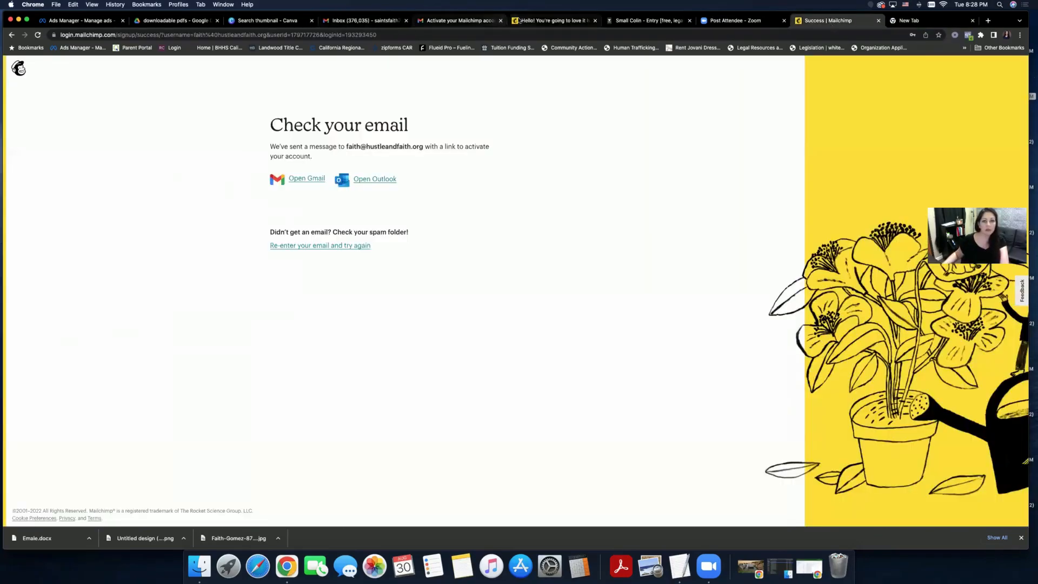
pyautogui.click(540, 20)
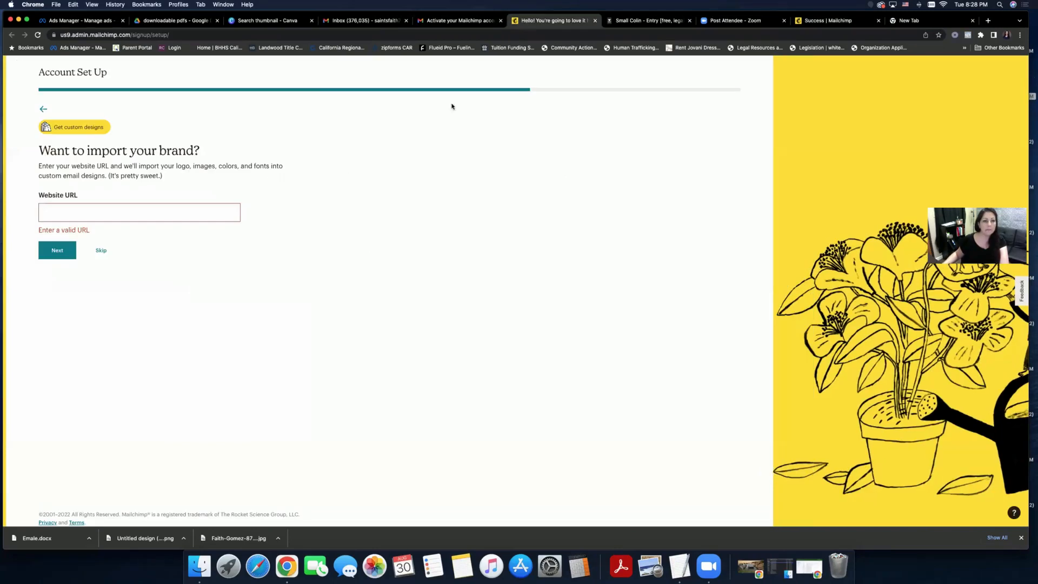
pyautogui.click(100, 250)
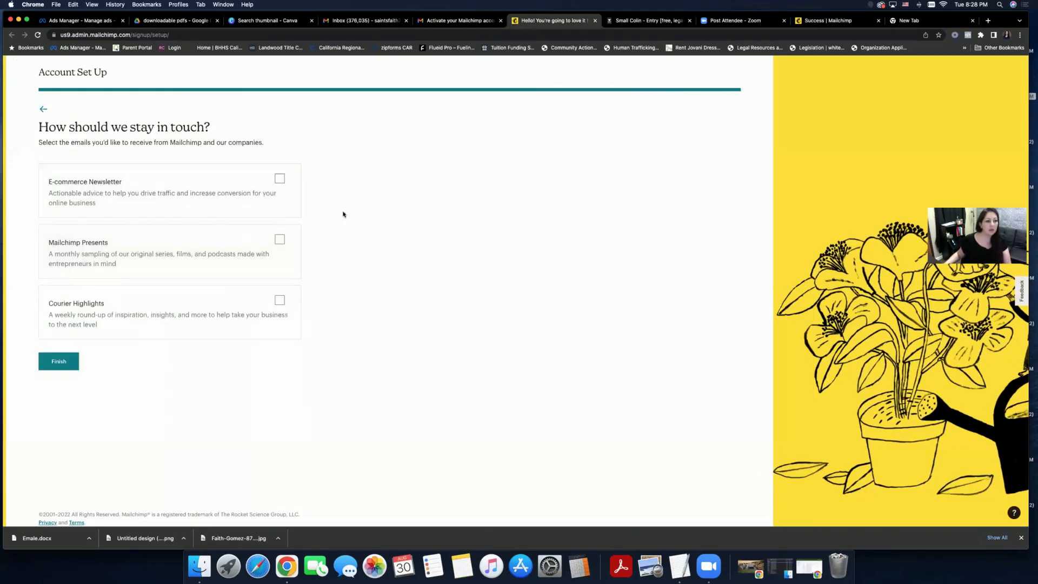
# - Finish setup with Let's Go!, look over the Home dashboard, and go to Audience
pyautogui.click(69, 361)
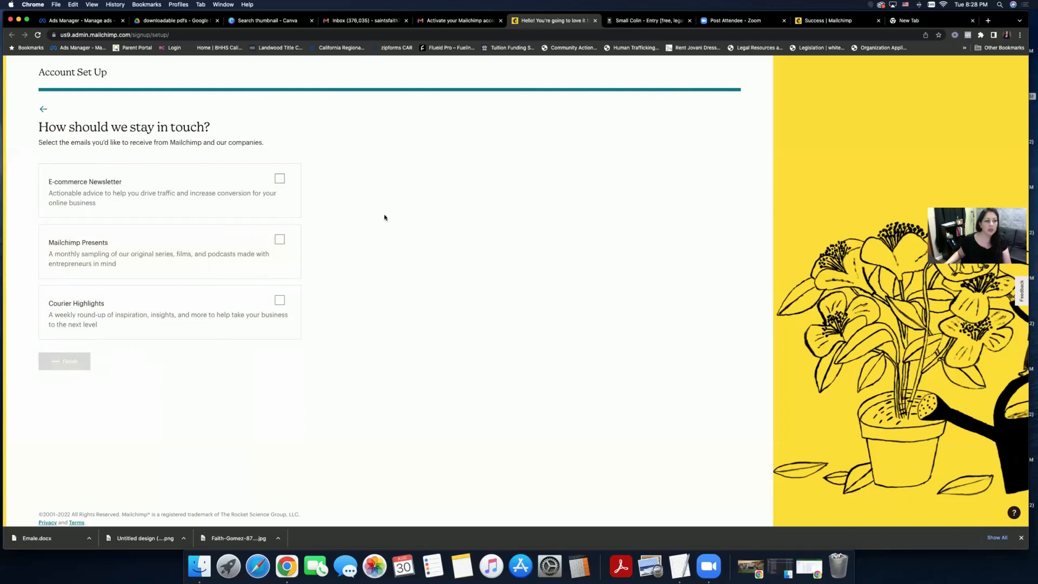
pyautogui.click(211, 255)
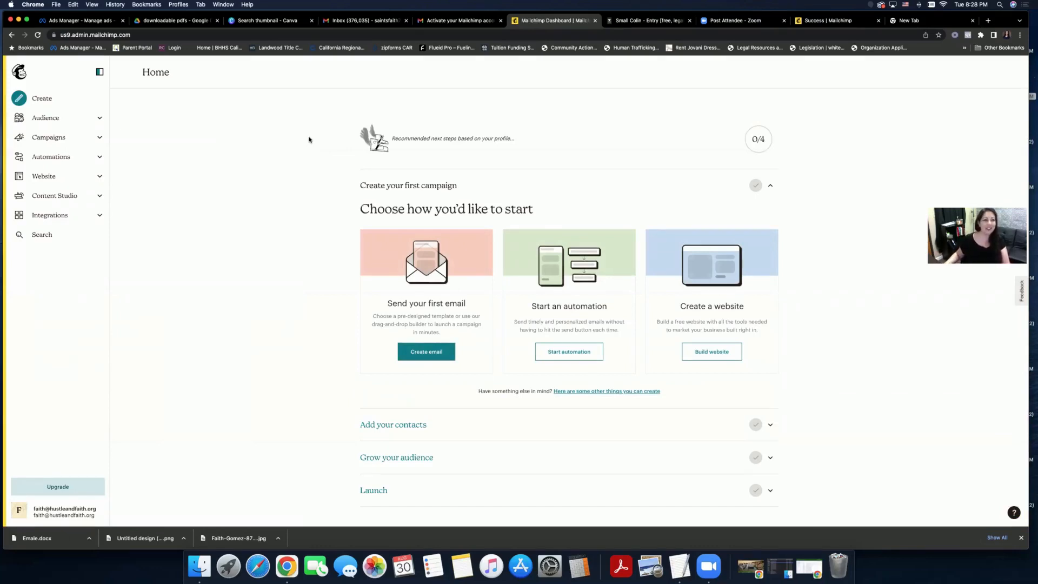
pyautogui.scroll(-3, 309, 139)
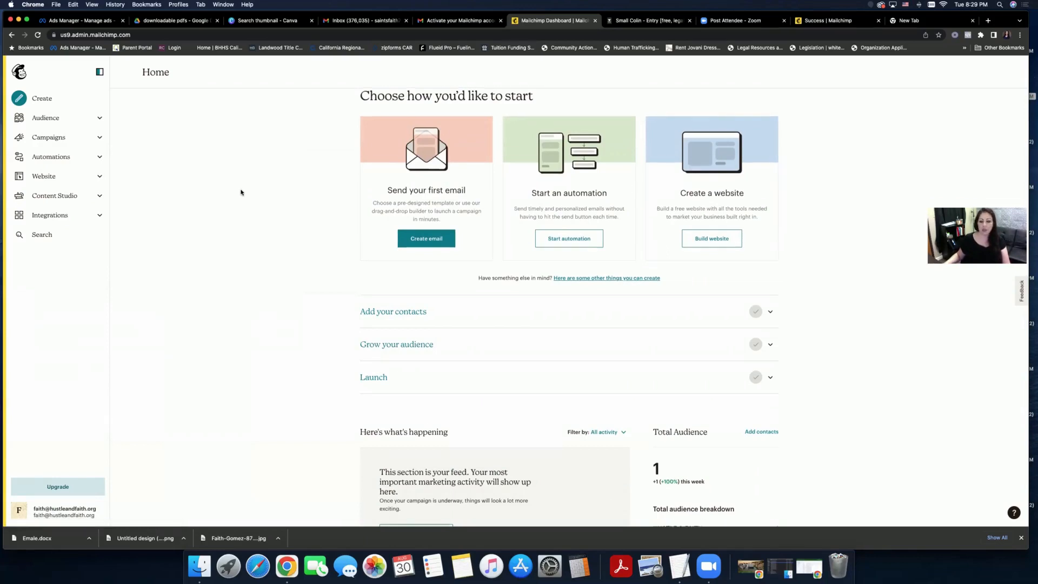
pyautogui.scroll(-1, 241, 192)
pyautogui.scroll(1, 240, 192)
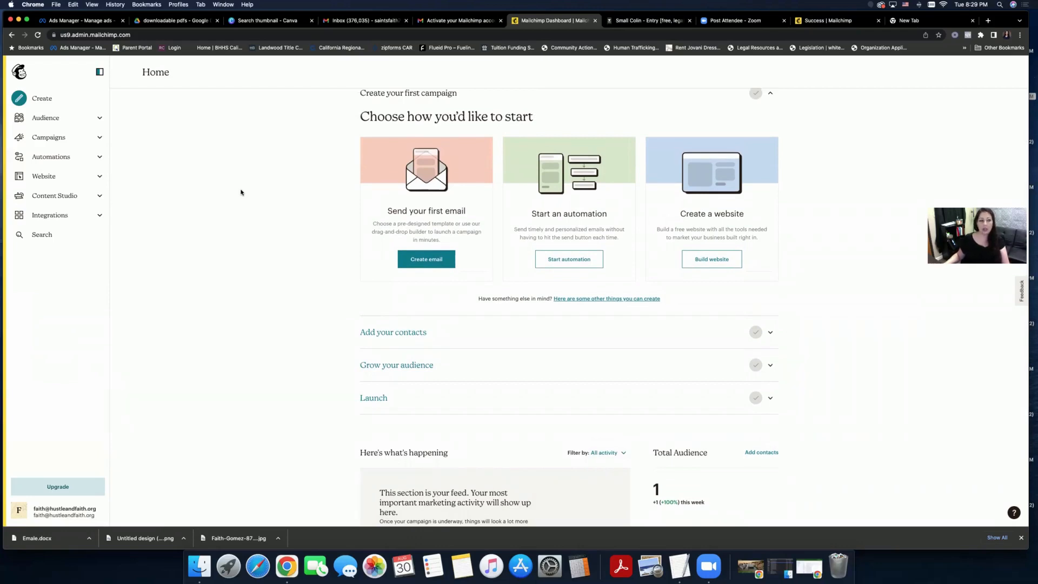
pyautogui.click(84, 118)
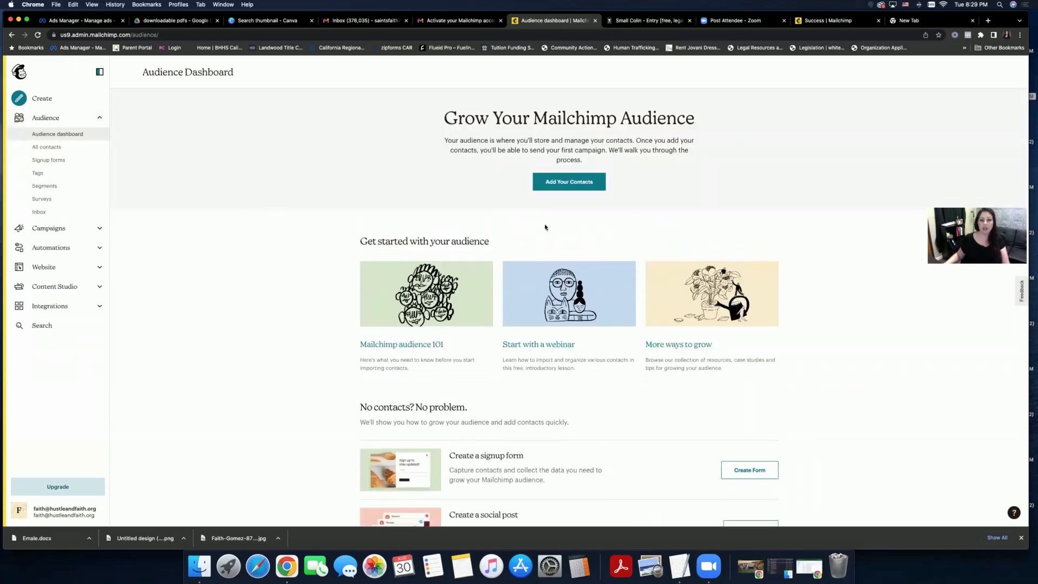
# - Start adding contacts from the Audience Dashboard to reach the Import Contacts page
pyautogui.click(566, 183)
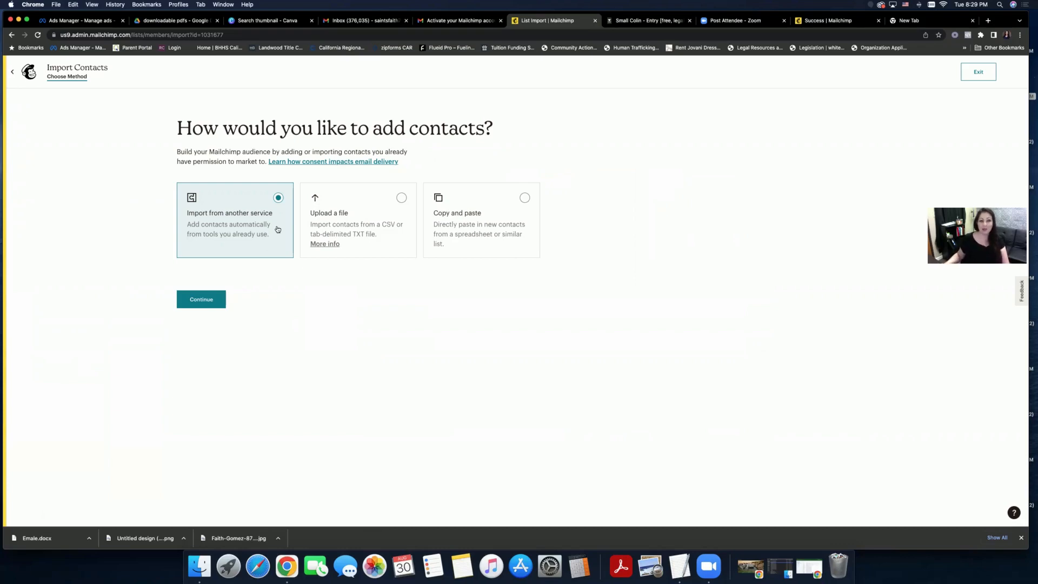
# - Select 'Upload a file', read the importing-contacts help article, then exit back to Home
pyautogui.click(373, 207)
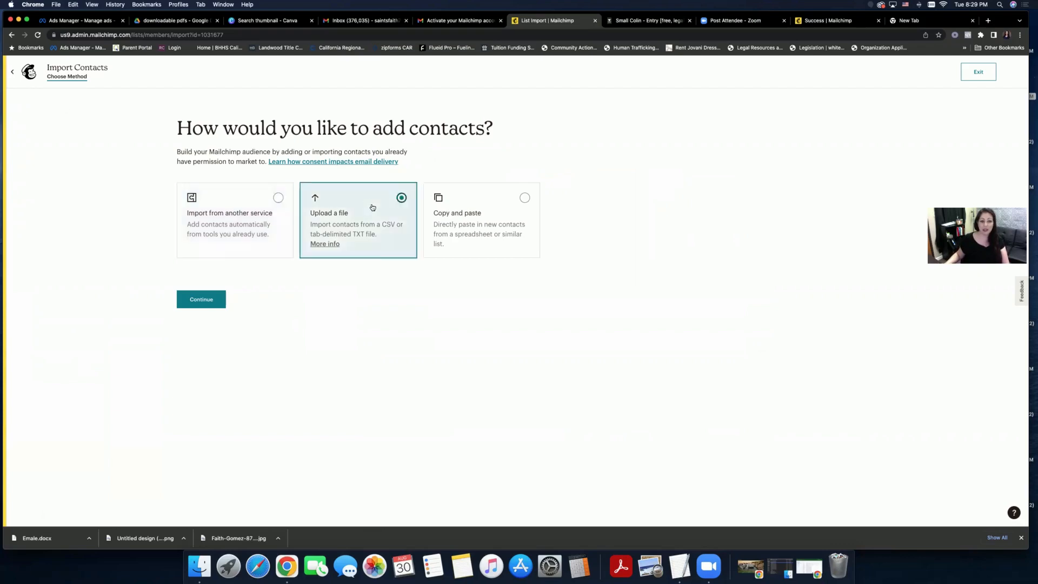
pyautogui.click(331, 245)
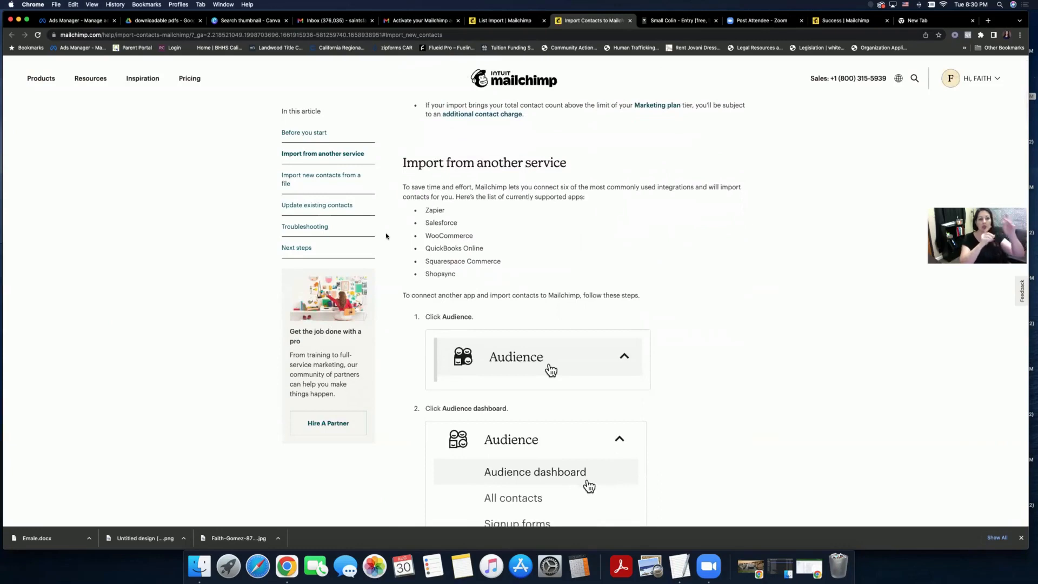
pyautogui.scroll(5, 386, 236)
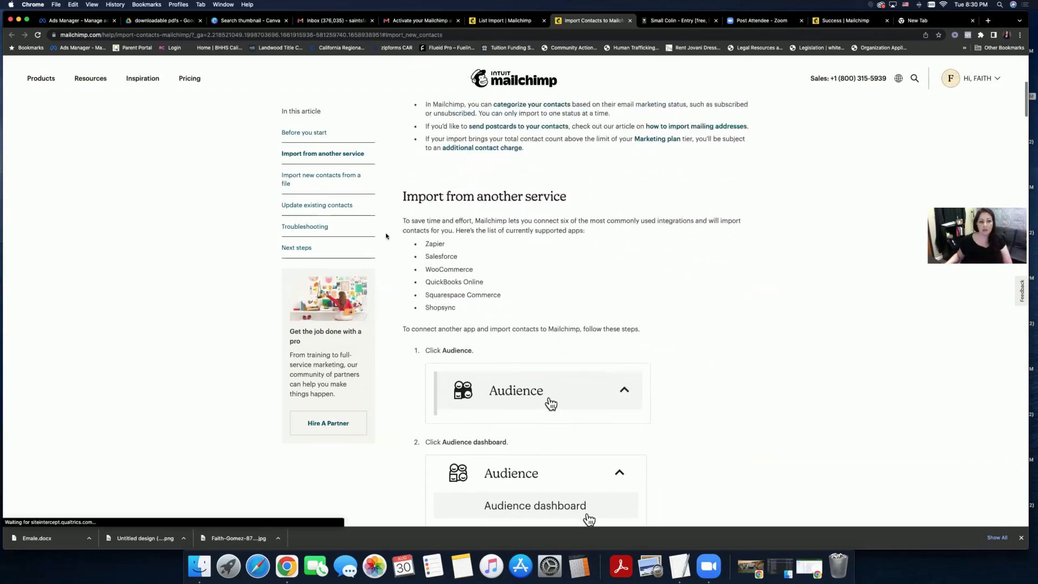
pyautogui.scroll(2, 386, 235)
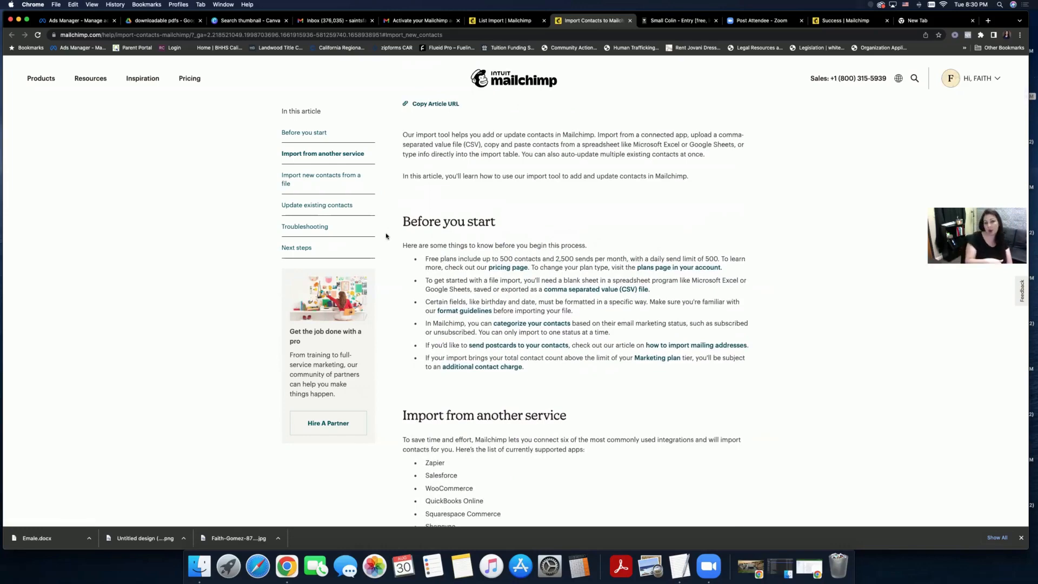
pyautogui.scroll(3, 643, 85)
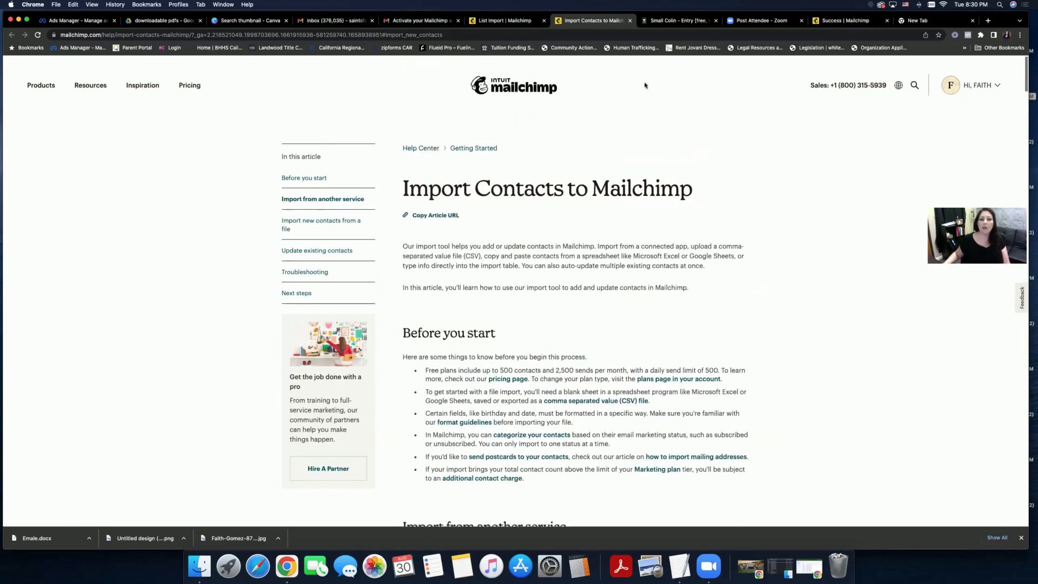
pyautogui.click(629, 21)
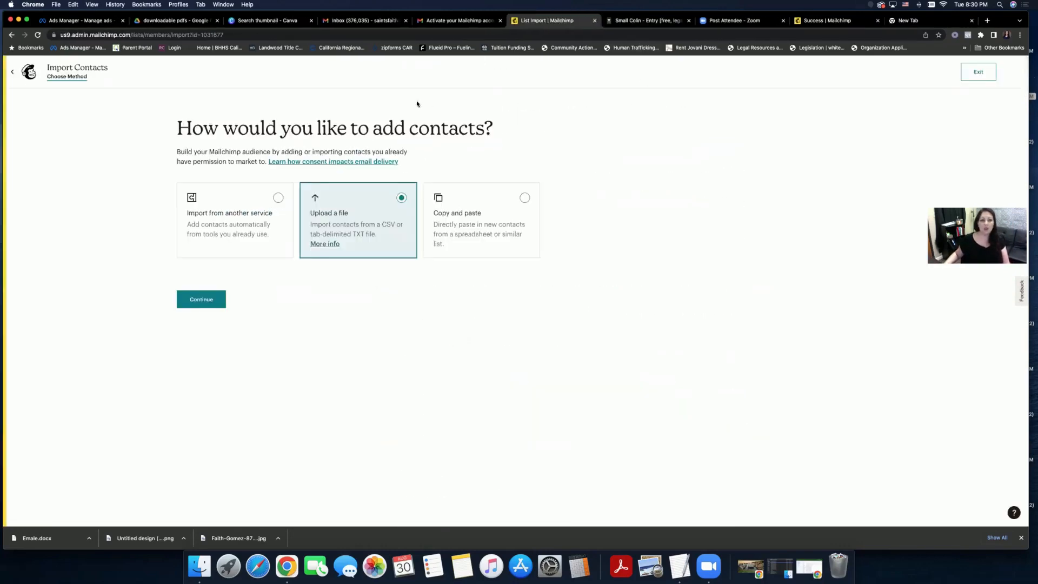
pyautogui.click(15, 75)
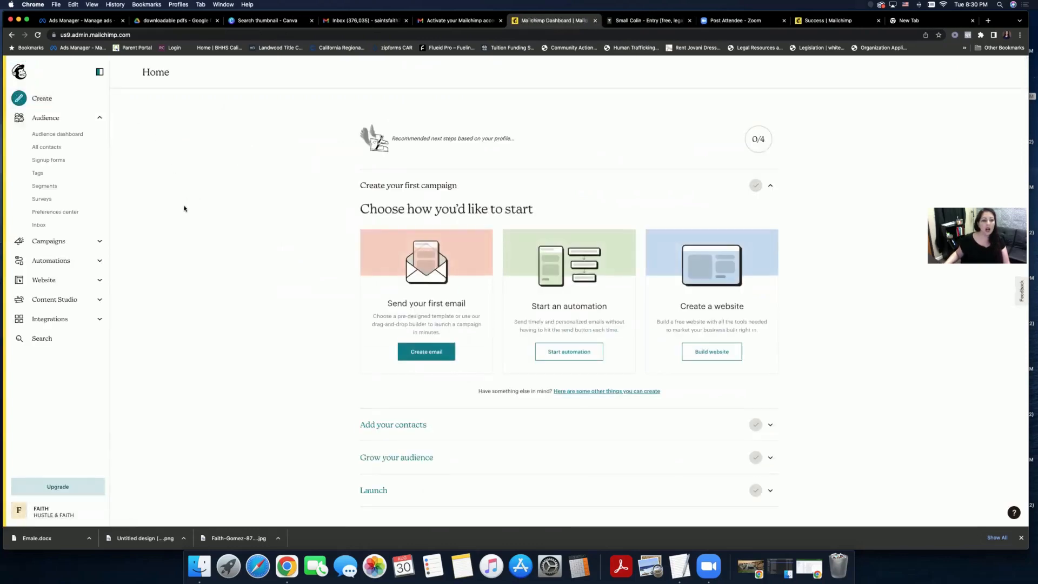
# - Go to the My Profile page from the account menu
pyautogui.scroll(-1, 169, 268)
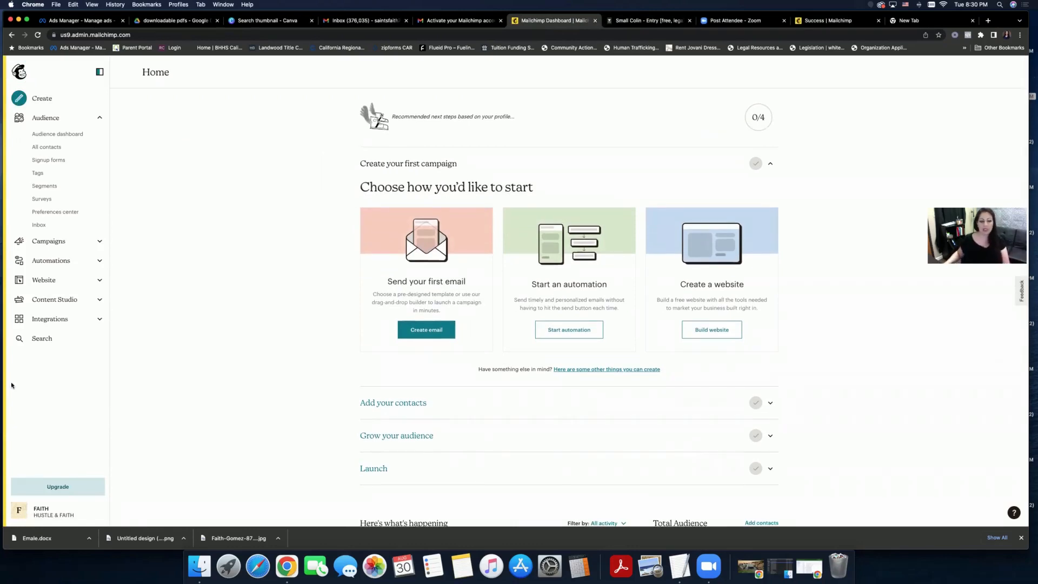
pyautogui.click(15, 511)
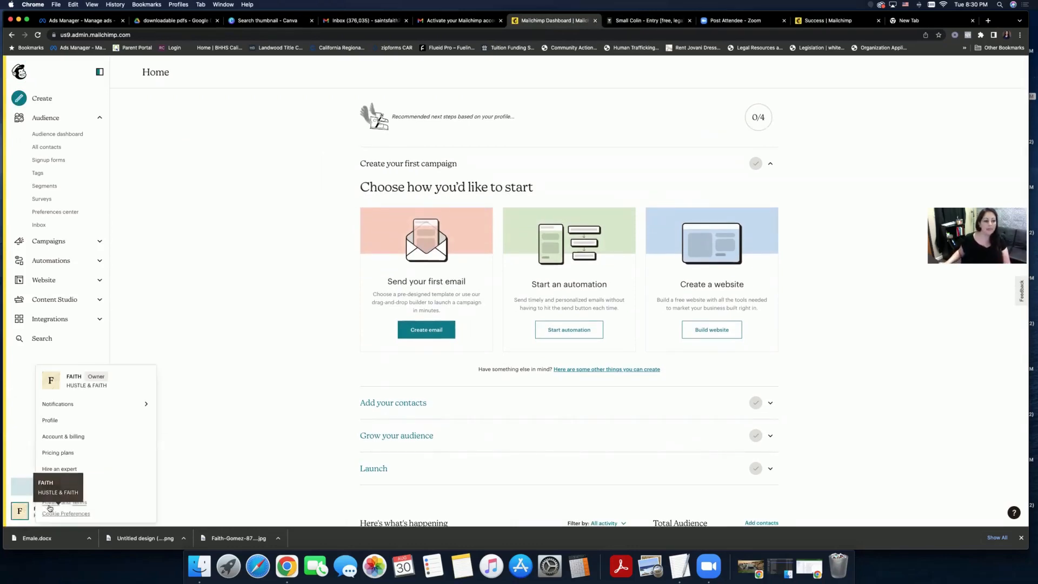
pyautogui.click(100, 419)
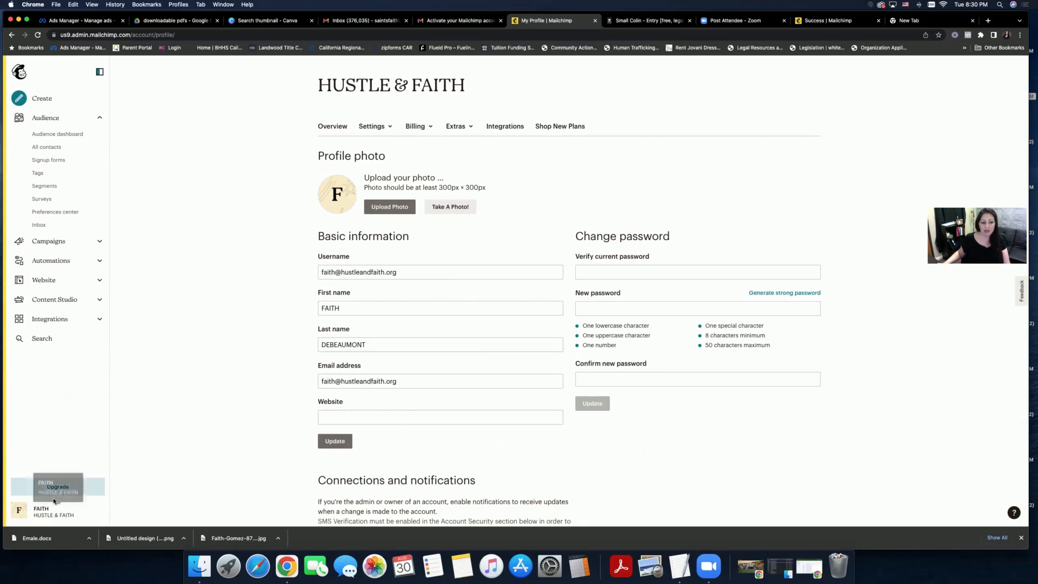
# - Dismiss the account menu and scroll through the profile page and back to the top
pyautogui.click(27, 511)
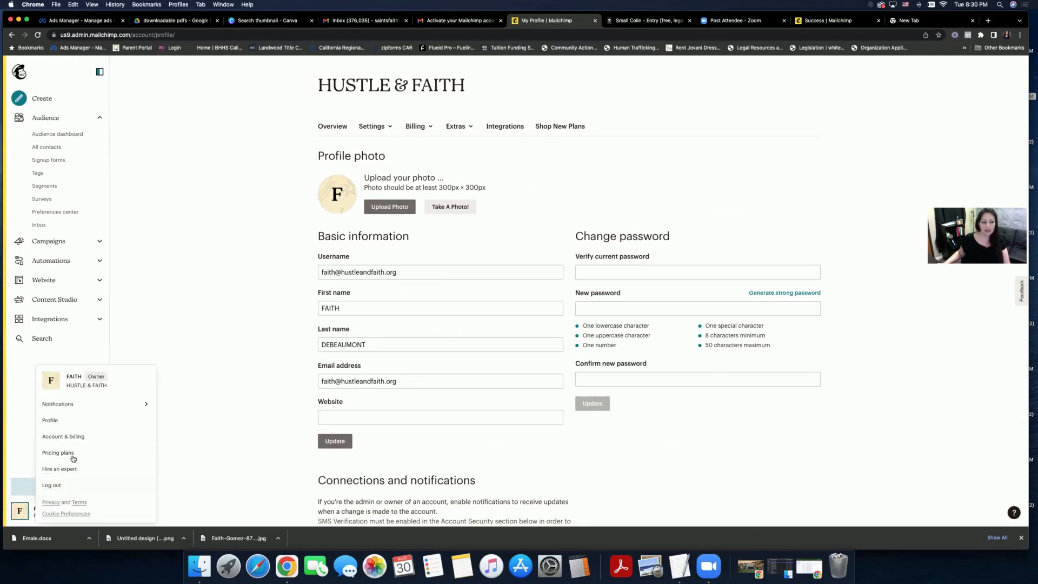
pyautogui.click(211, 245)
pyautogui.scroll(-1, 211, 246)
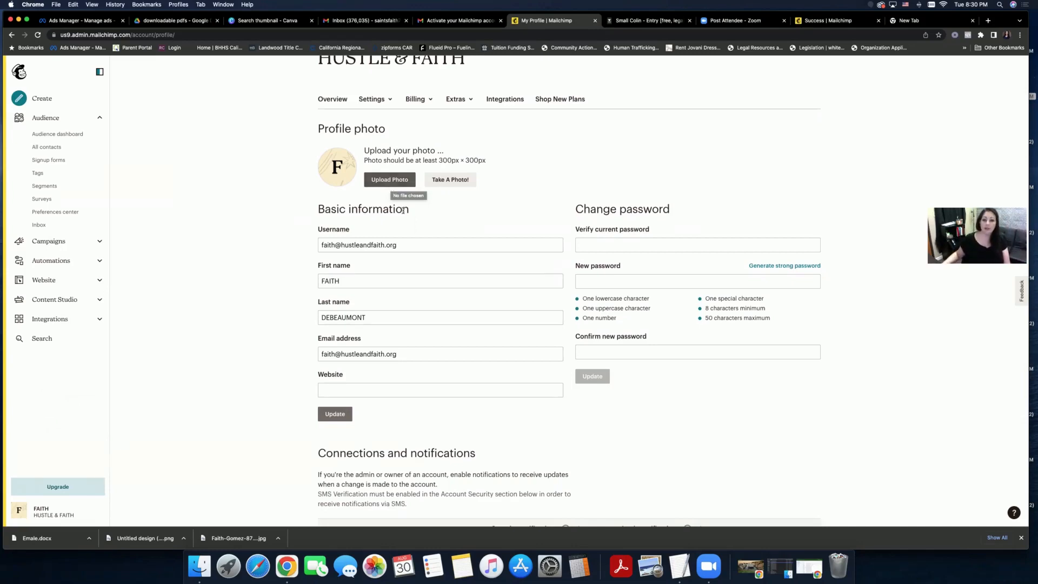
pyautogui.scroll(-1, 403, 210)
pyautogui.scroll(-5, 404, 210)
pyautogui.scroll(5, 403, 210)
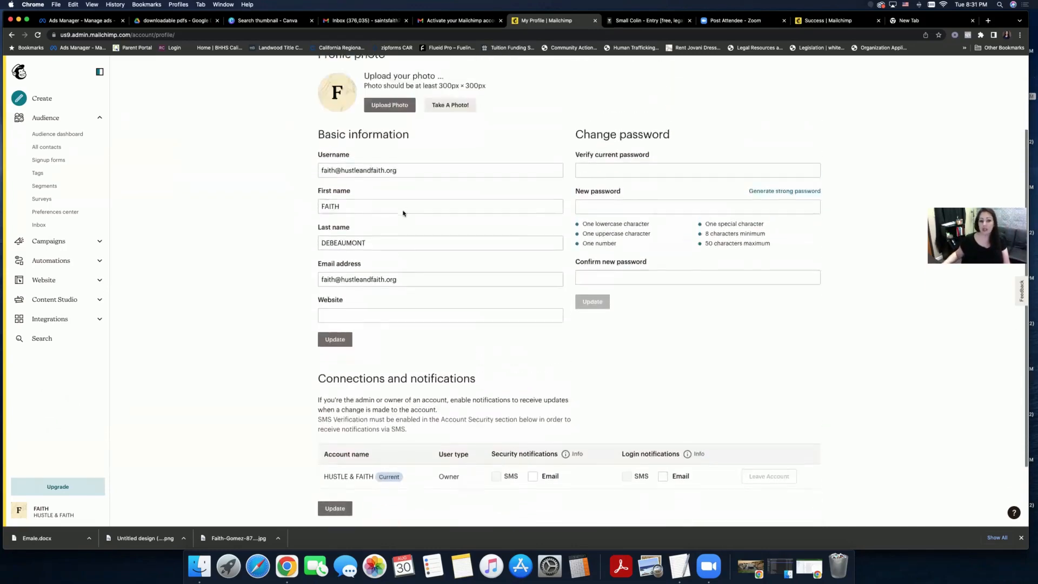
pyautogui.scroll(1, 403, 212)
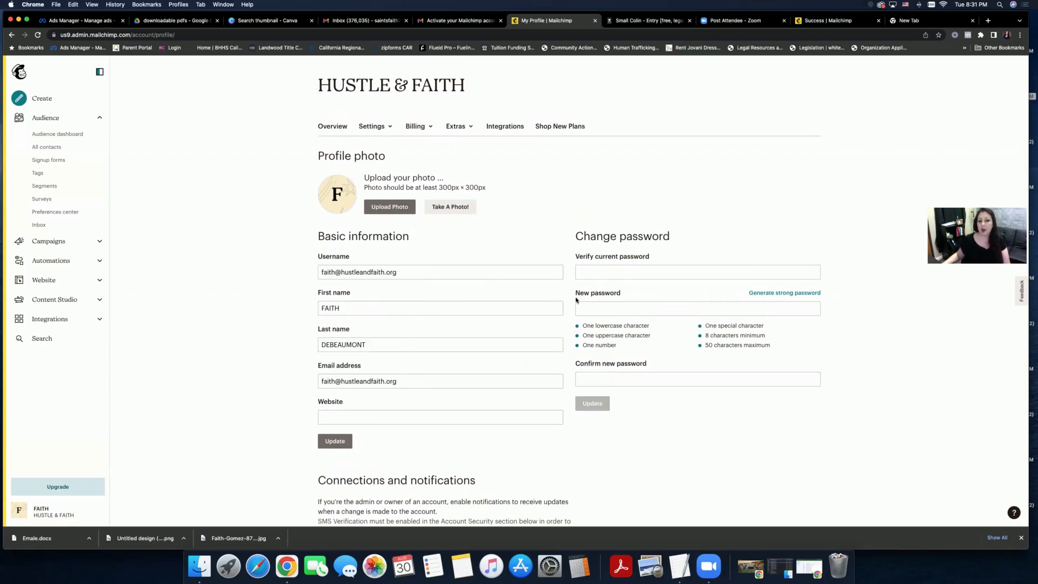
# - Open Settings > Details and browse the timezone list without changing it
pyautogui.click(375, 128)
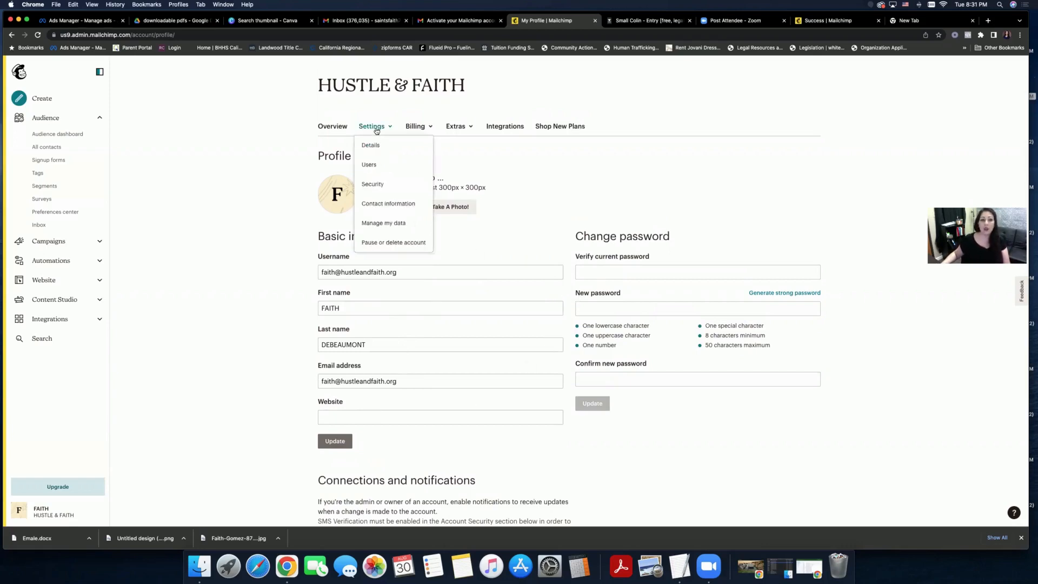
pyautogui.click(370, 145)
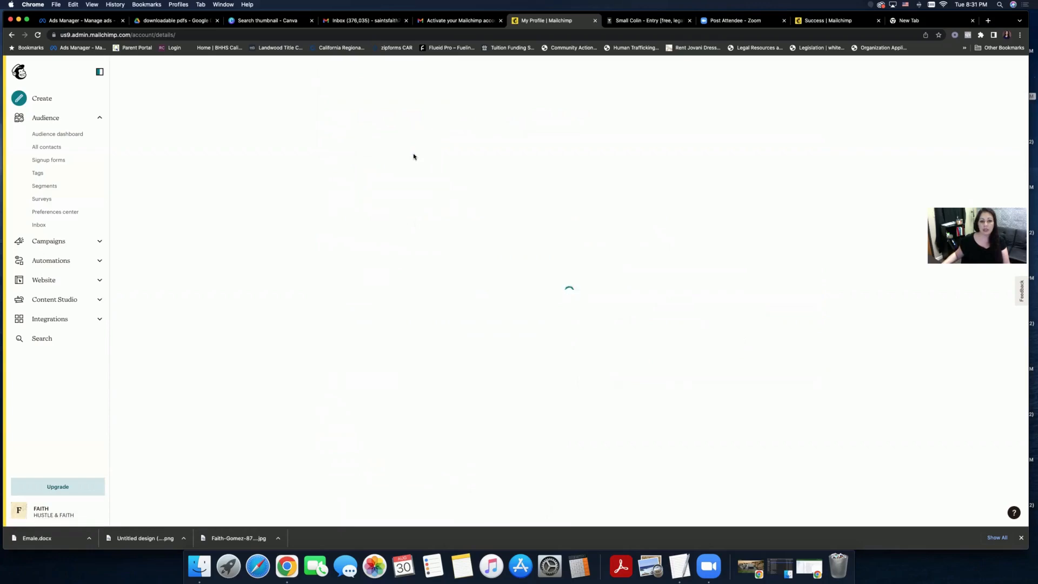
pyautogui.scroll(-1, 580, 201)
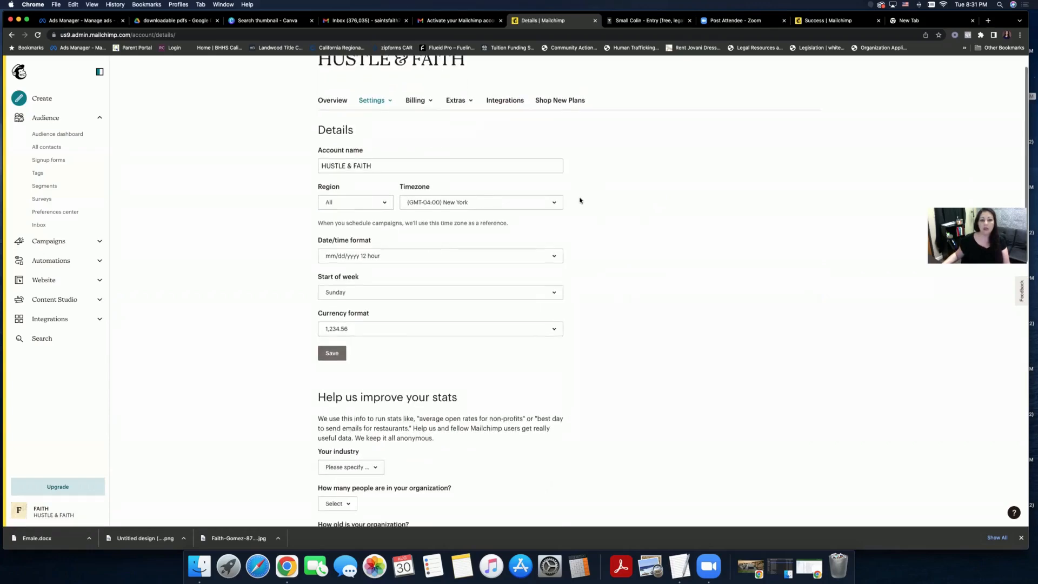
pyautogui.click(476, 204)
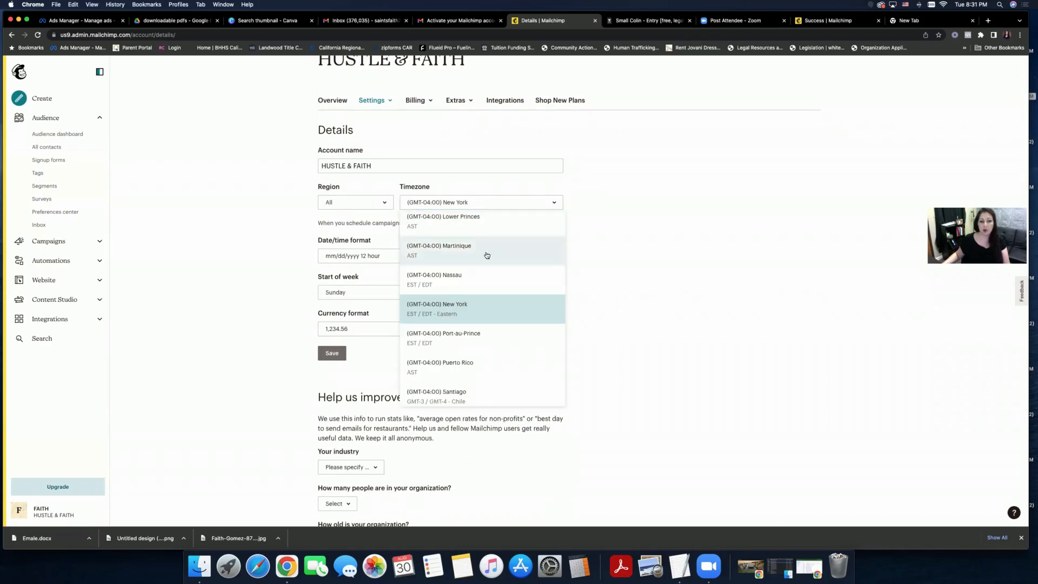
pyautogui.scroll(2, 486, 255)
pyautogui.scroll(10, 487, 255)
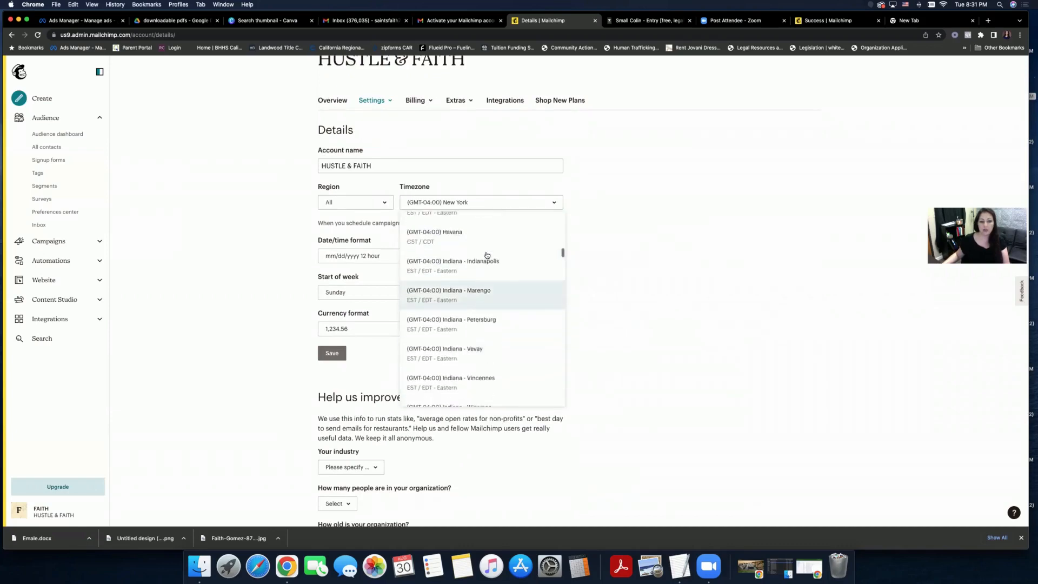
pyautogui.scroll(10, 486, 255)
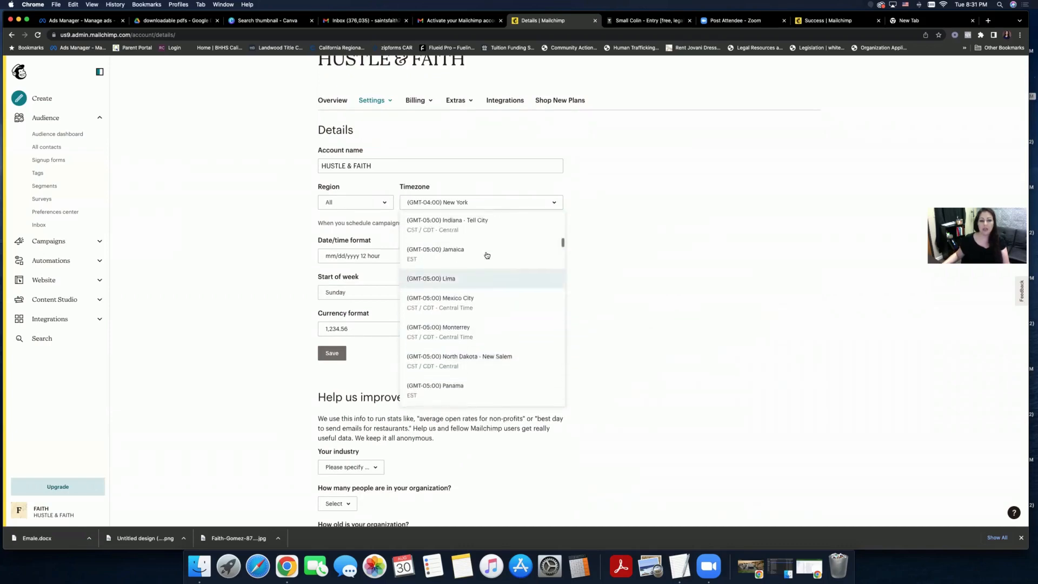
pyautogui.scroll(10, 486, 255)
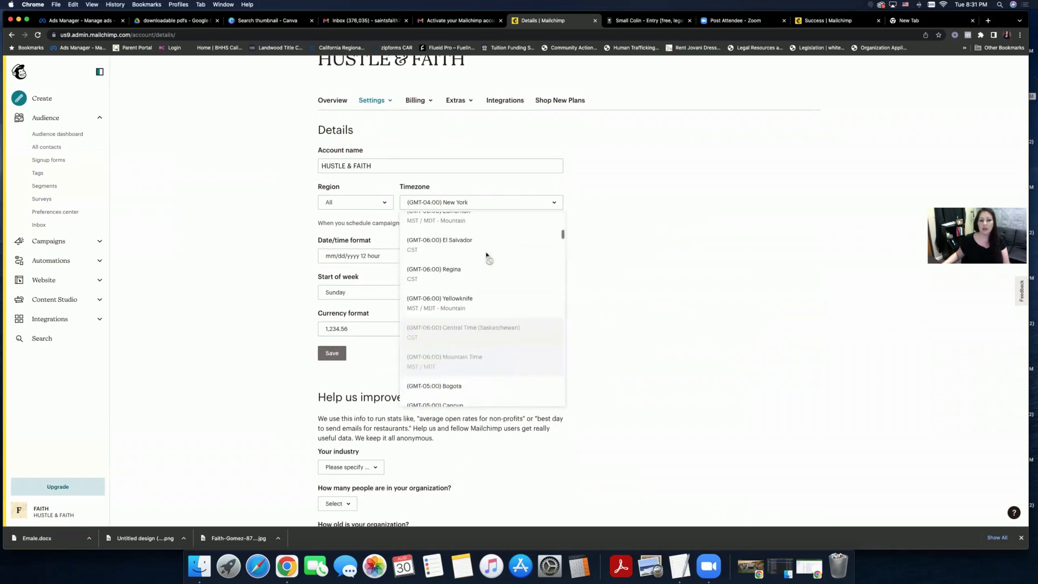
pyautogui.scroll(5, 487, 255)
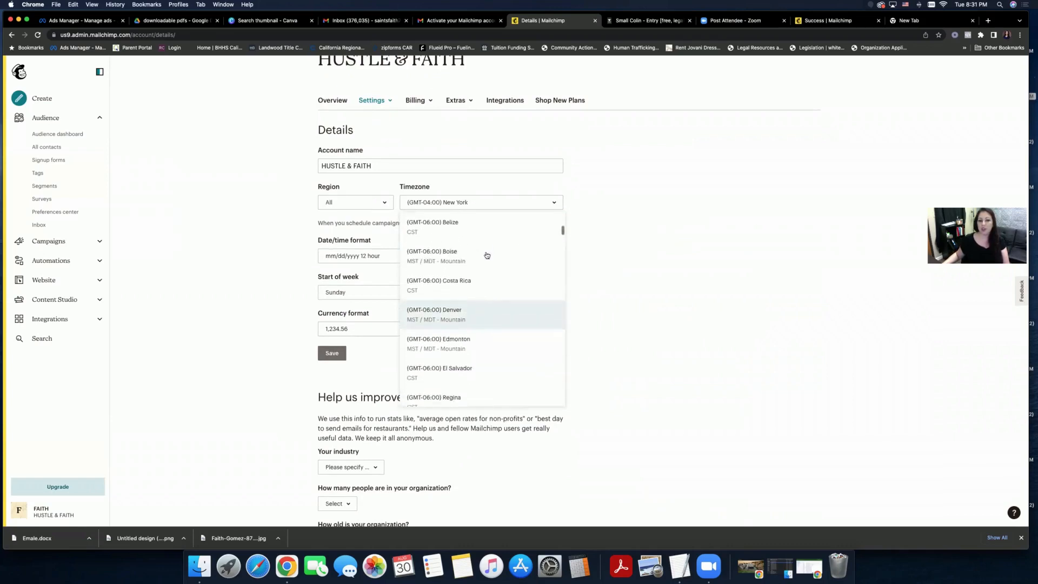
pyautogui.scroll(2, 486, 255)
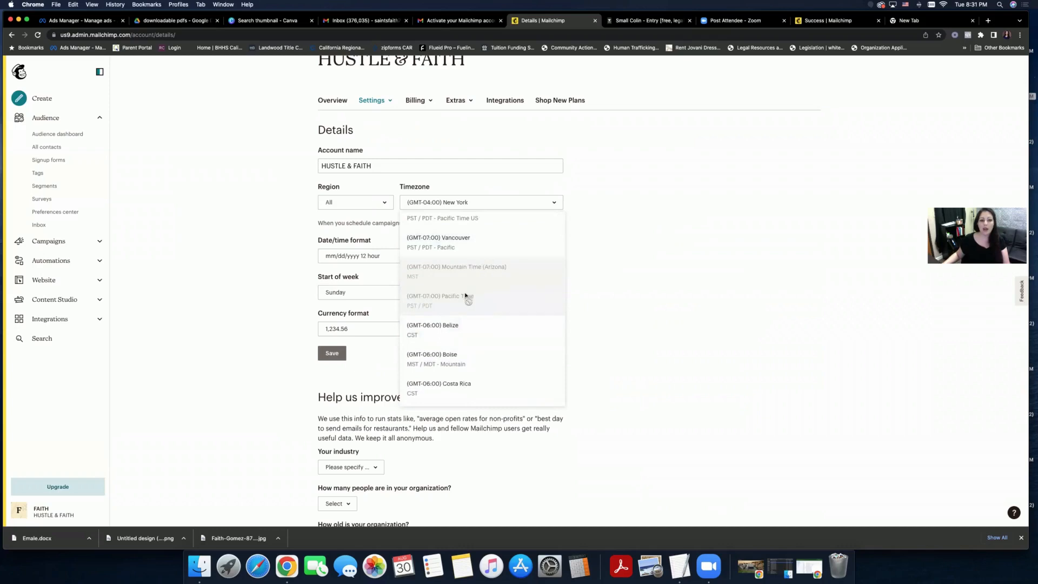
pyautogui.click(474, 204)
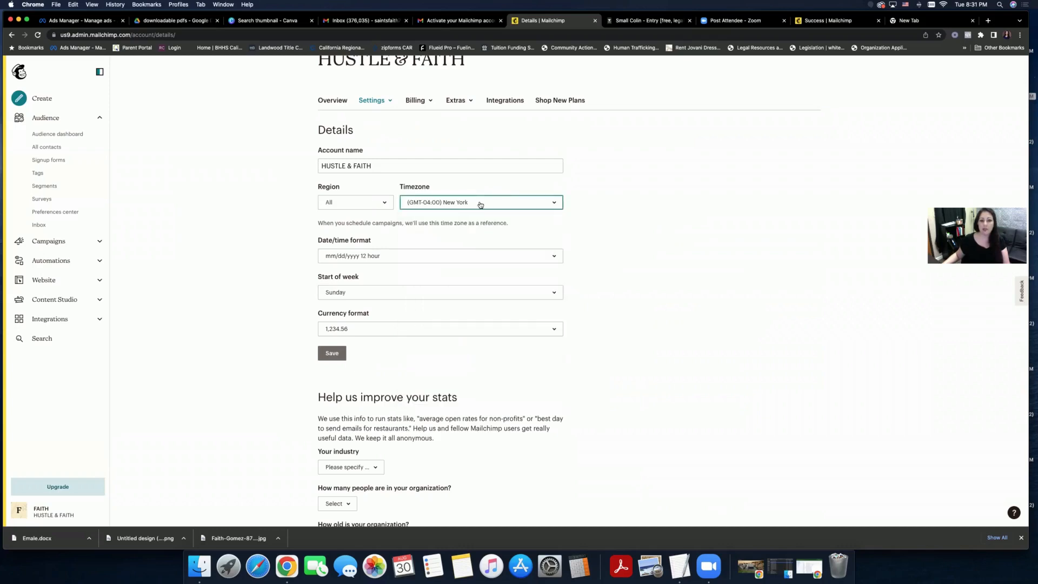
# - Scroll further down the timezone options, keeping (GMT-04:00) New York selected
pyautogui.click(480, 203)
pyautogui.scroll(-3, 493, 267)
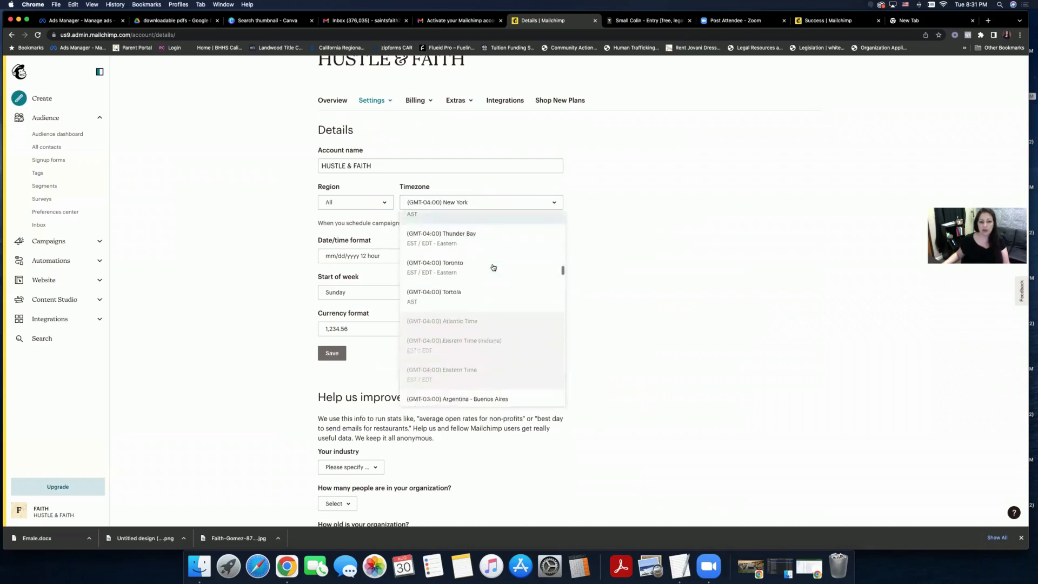
pyautogui.scroll(-5, 492, 267)
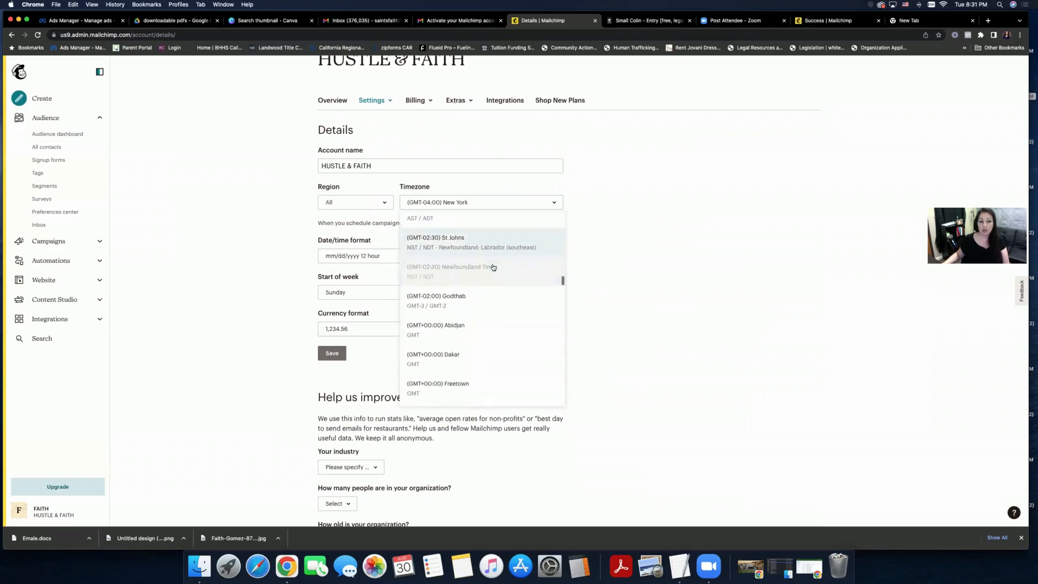
pyautogui.scroll(-5, 493, 267)
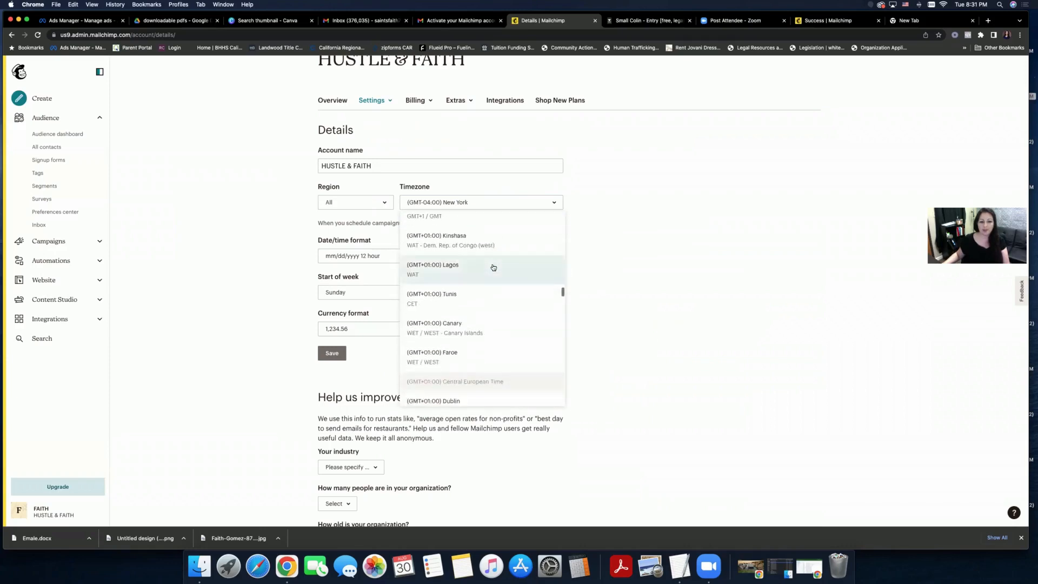
pyautogui.scroll(-4, 493, 267)
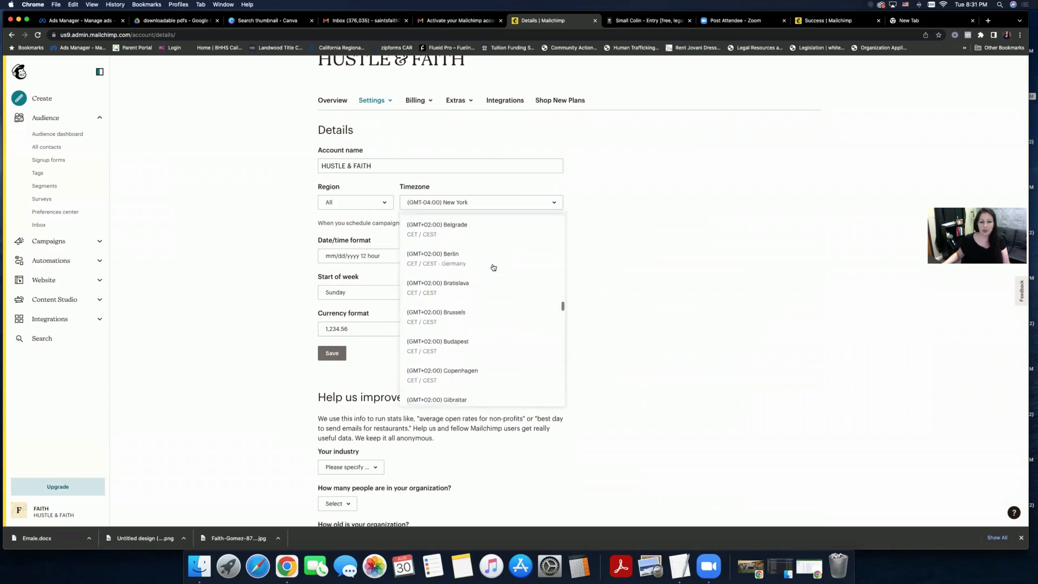
pyautogui.scroll(-5, 493, 267)
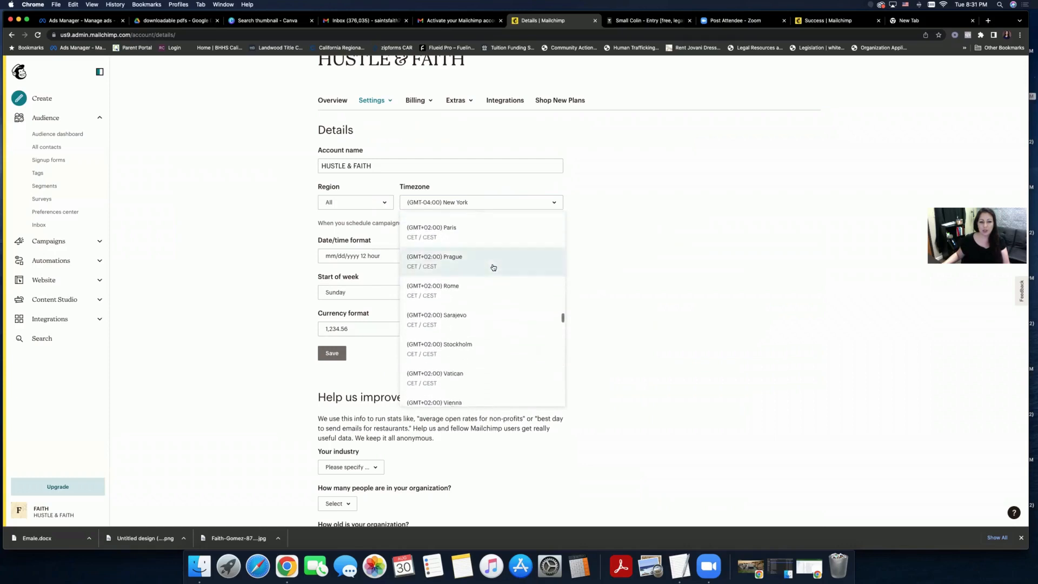
pyautogui.scroll(-5, 493, 267)
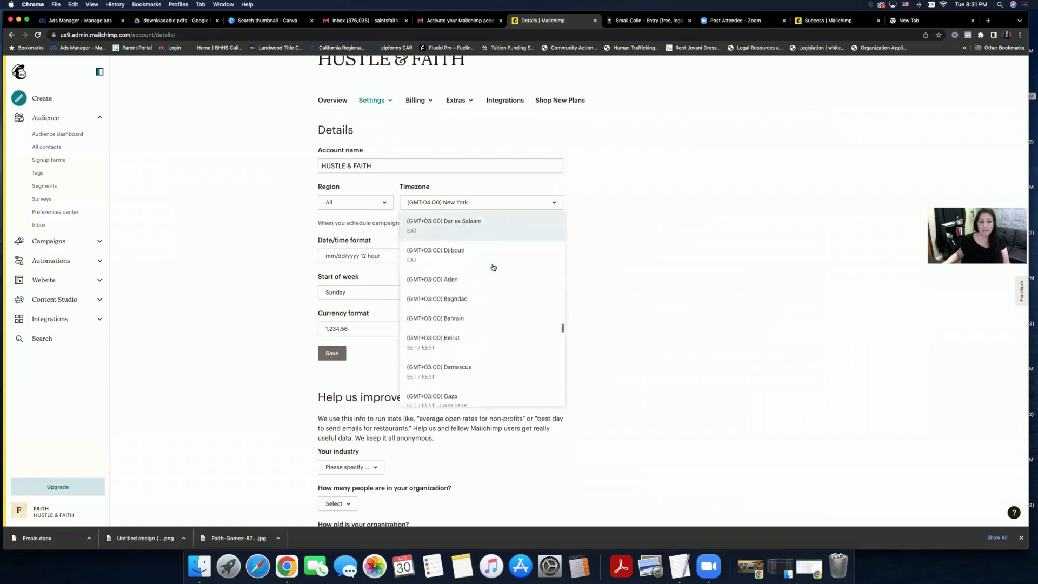
pyautogui.scroll(-5, 493, 267)
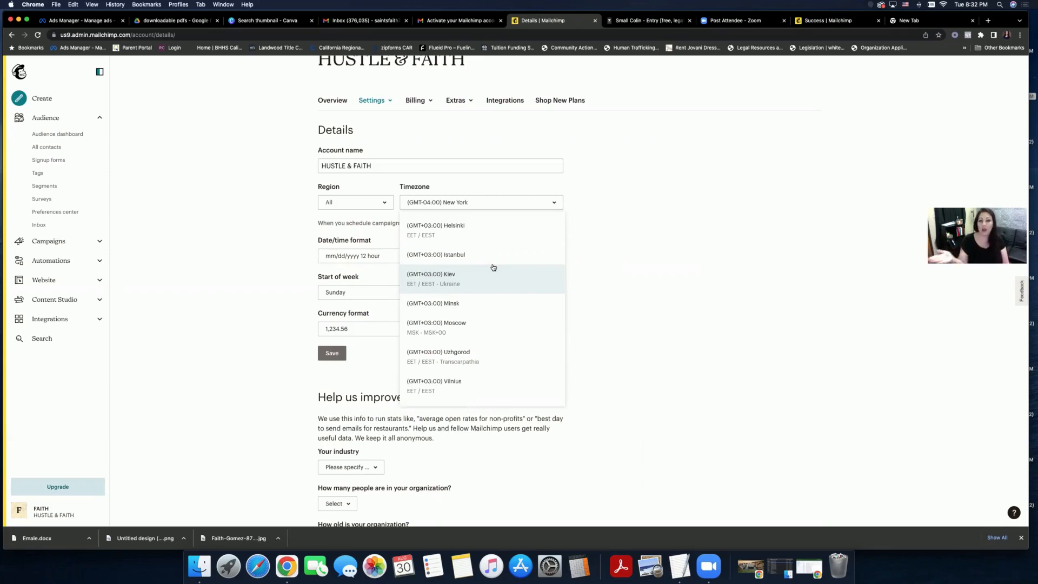
pyautogui.click(649, 283)
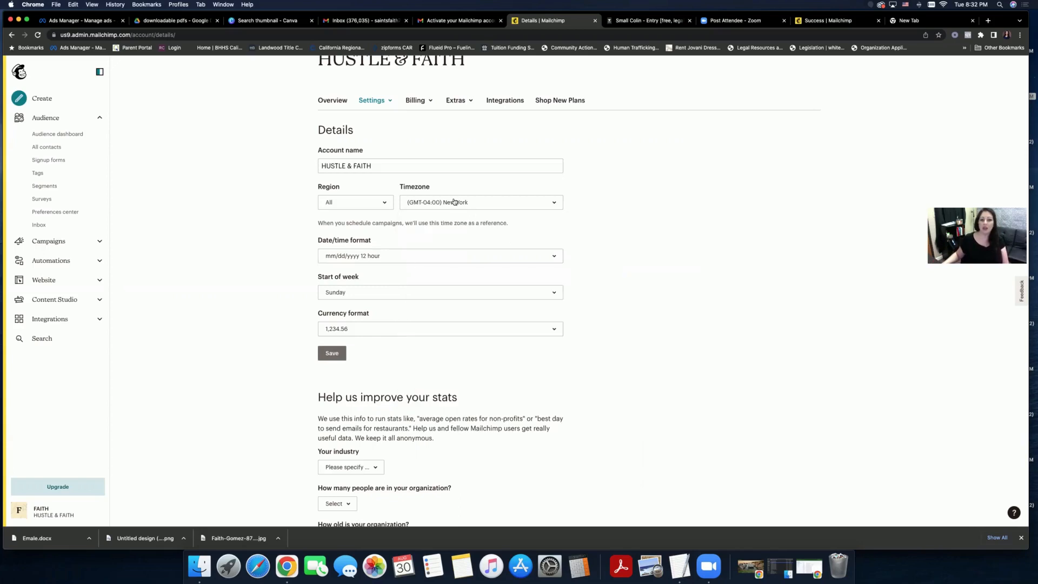
pyautogui.click(455, 202)
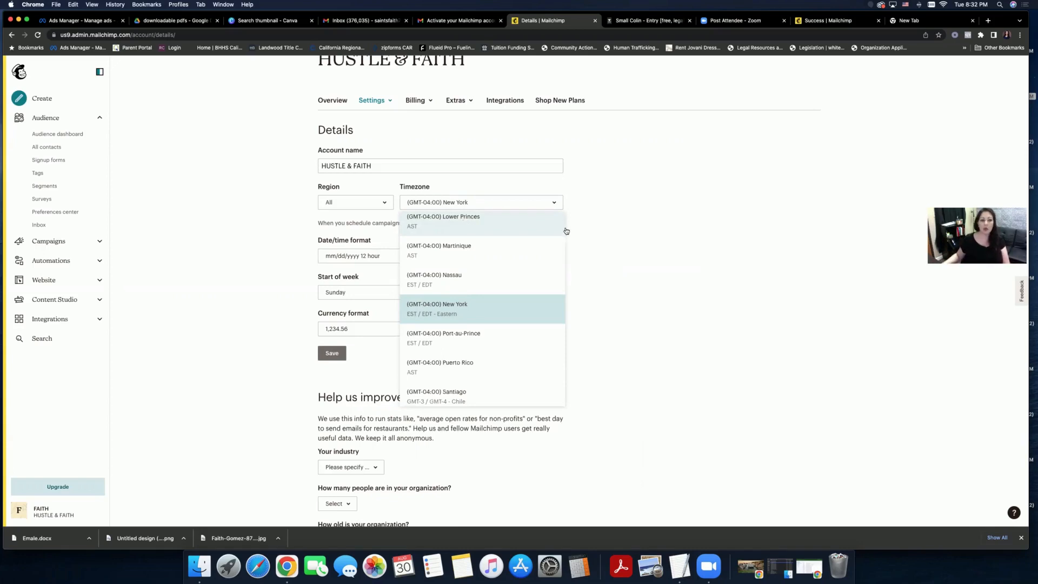
pyautogui.click(613, 233)
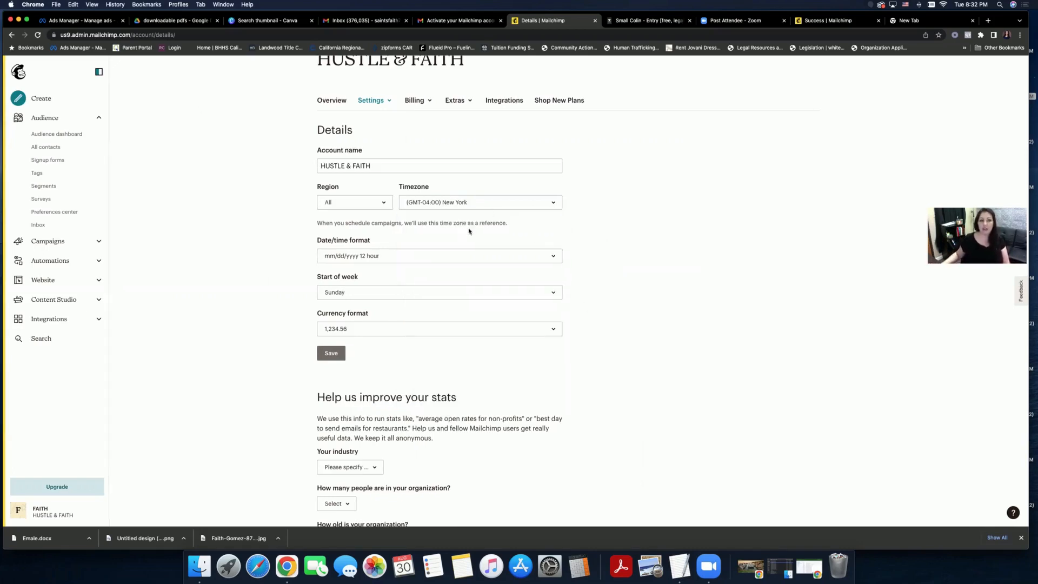
# - Look through the timezone list once more and close it with New York unchanged
pyautogui.scroll(-1, 586, 237)
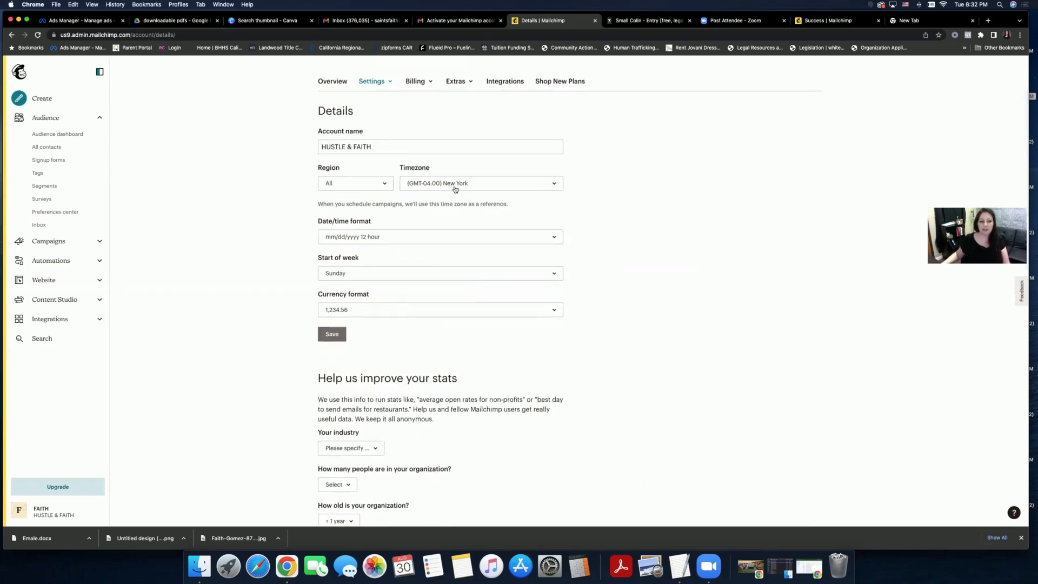
pyautogui.click(457, 189)
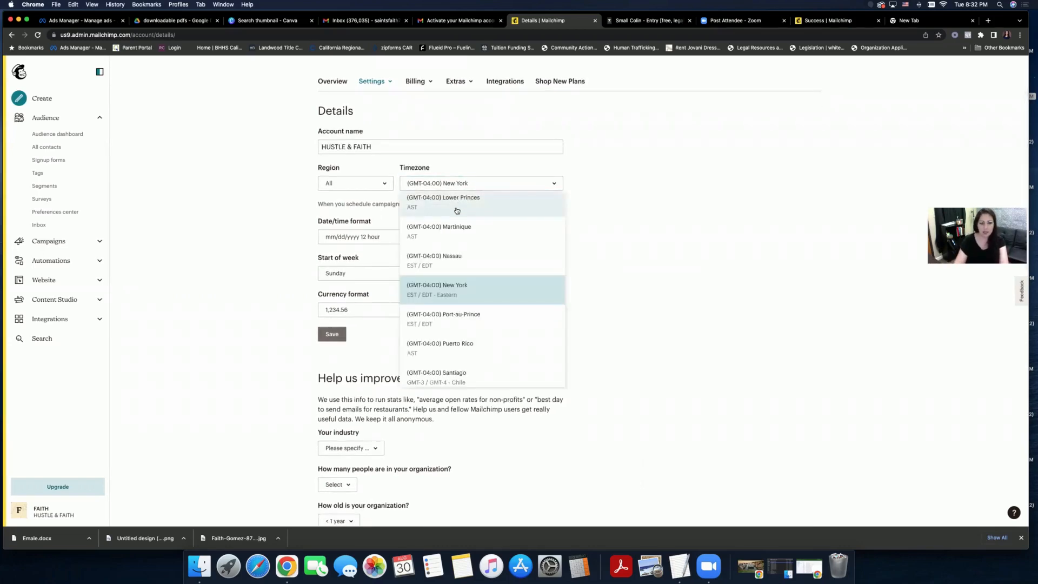
pyautogui.scroll(-3, 455, 217)
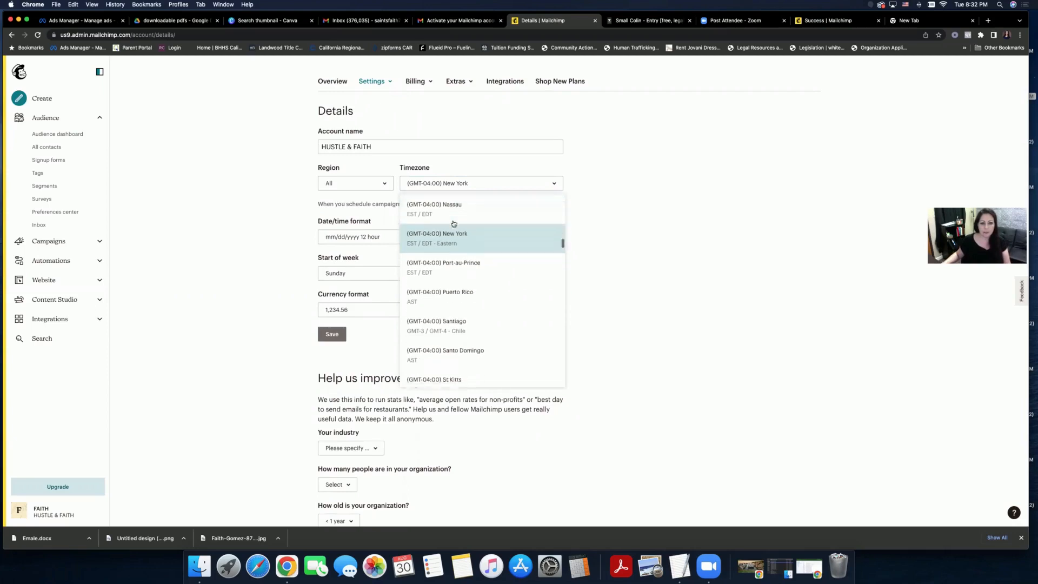
pyautogui.scroll(-5, 454, 223)
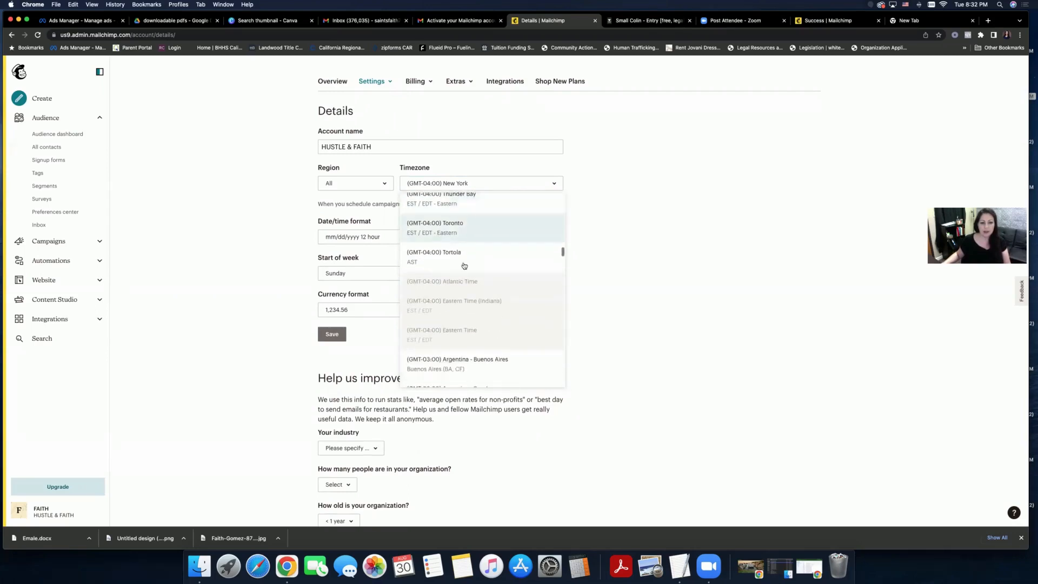
pyautogui.scroll(-5, 484, 313)
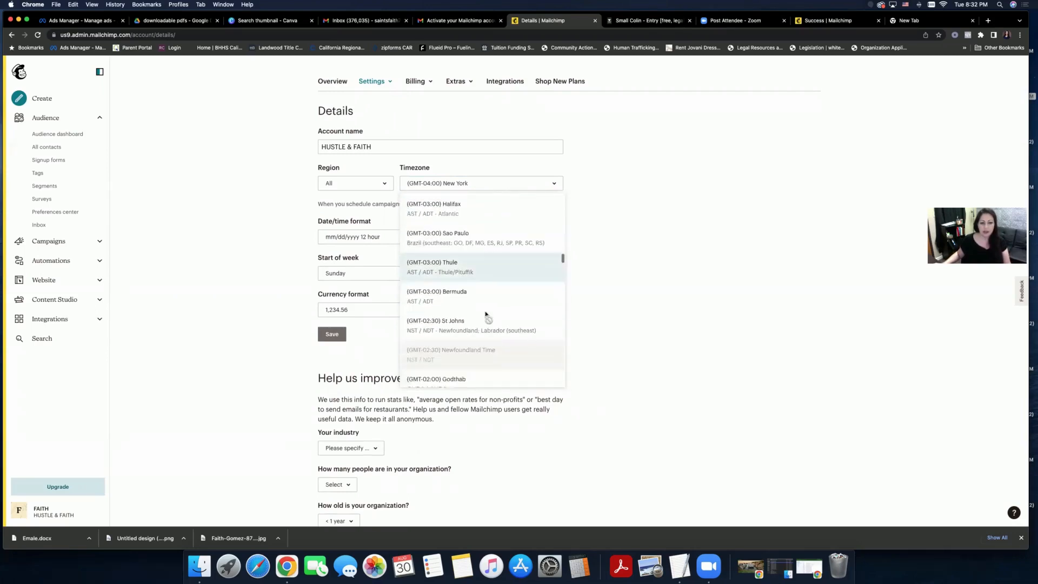
pyautogui.scroll(-3, 484, 312)
pyautogui.click(649, 270)
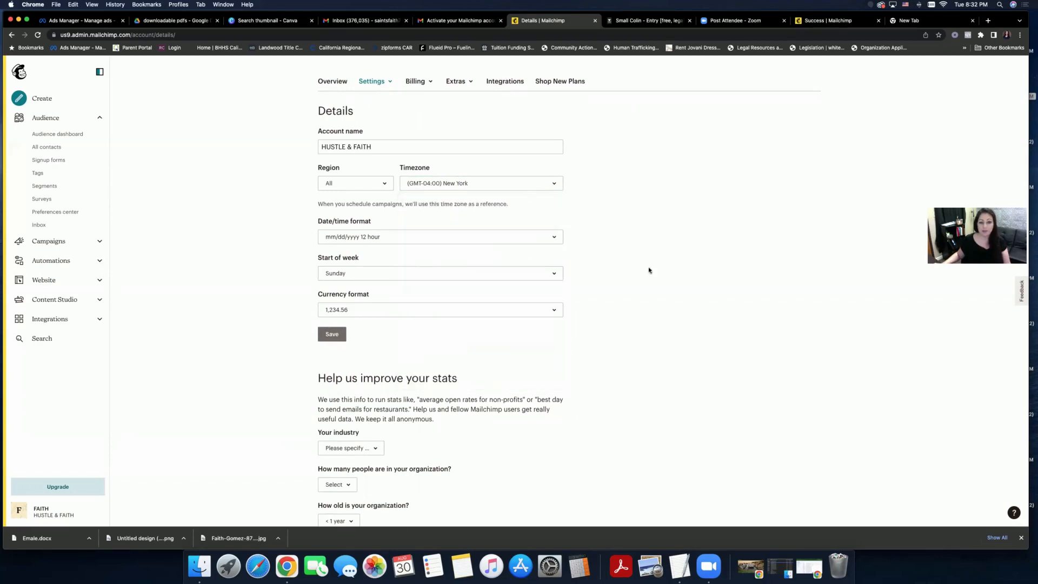
# - Scroll through the rest of the account details page and back up
pyautogui.scroll(-5, 628, 265)
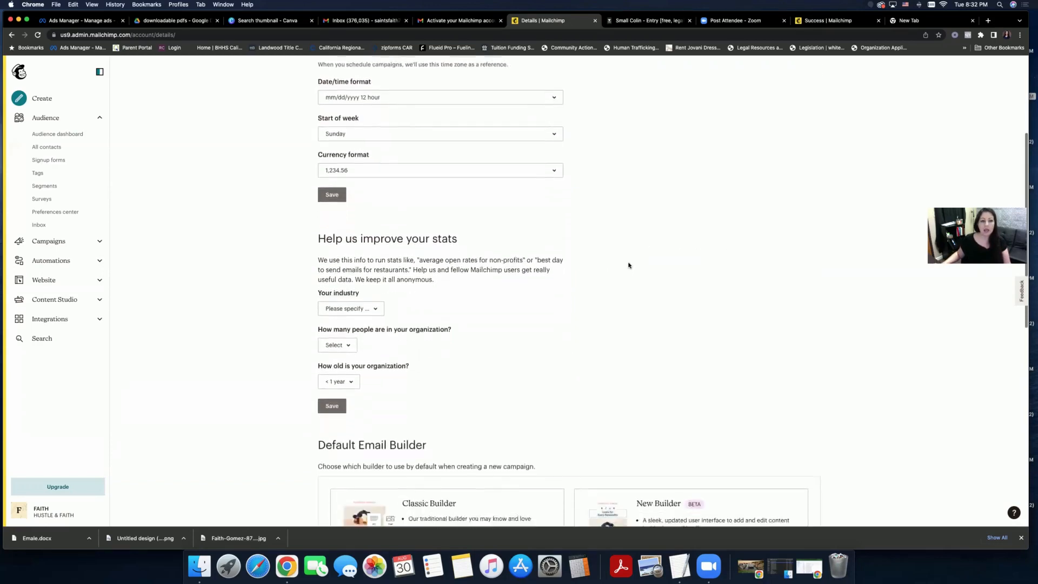
pyautogui.scroll(3, 629, 265)
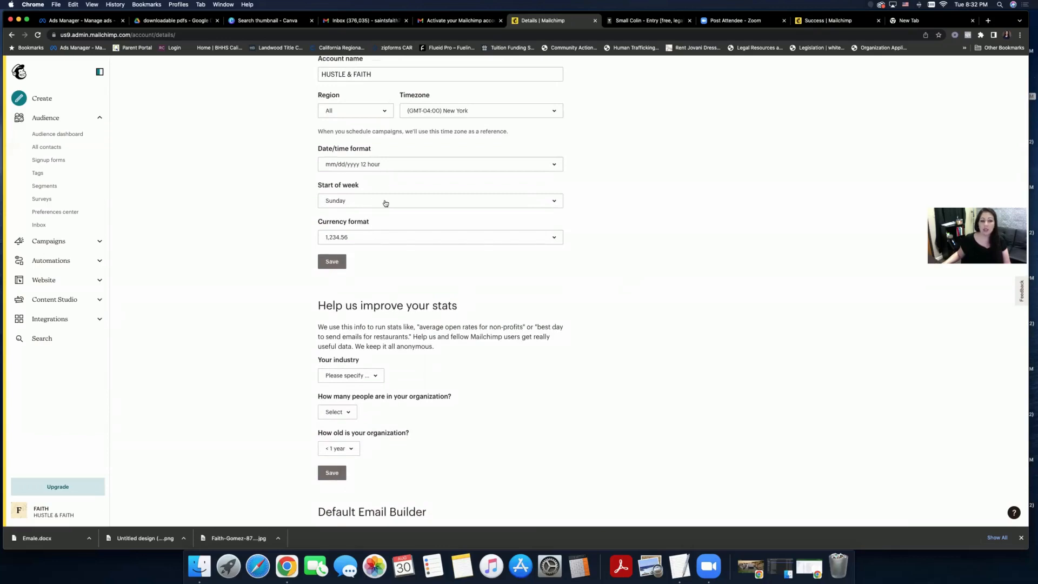
pyautogui.scroll(-5, 385, 203)
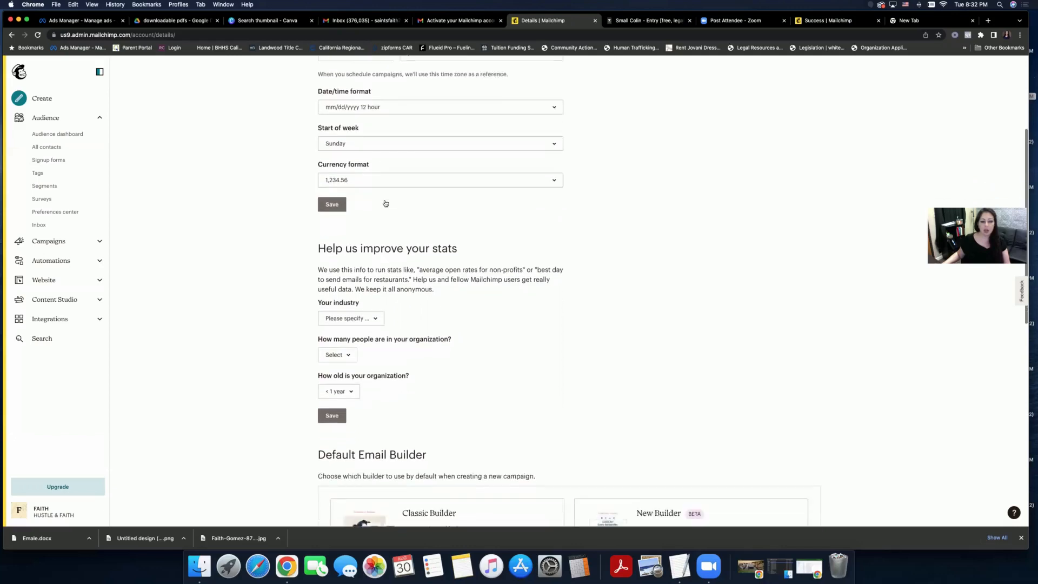
pyautogui.scroll(-9, 385, 200)
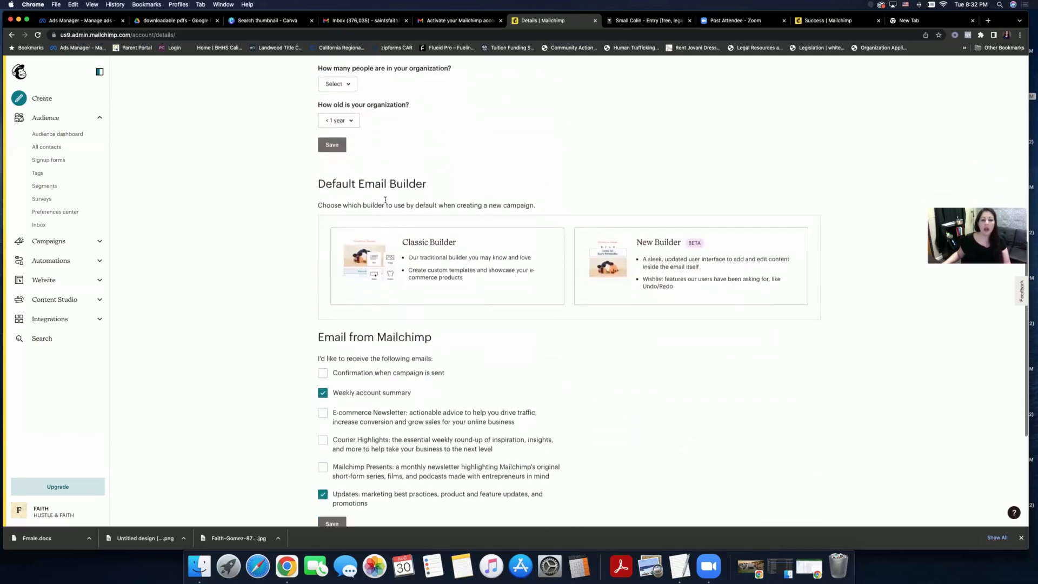
pyautogui.scroll(-2, 386, 203)
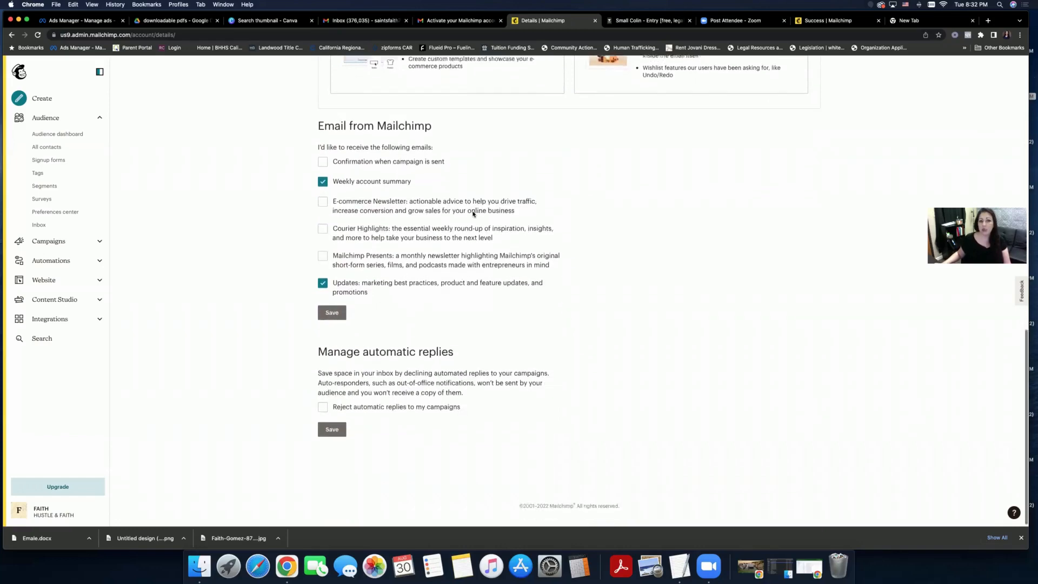
pyautogui.scroll(15, 472, 214)
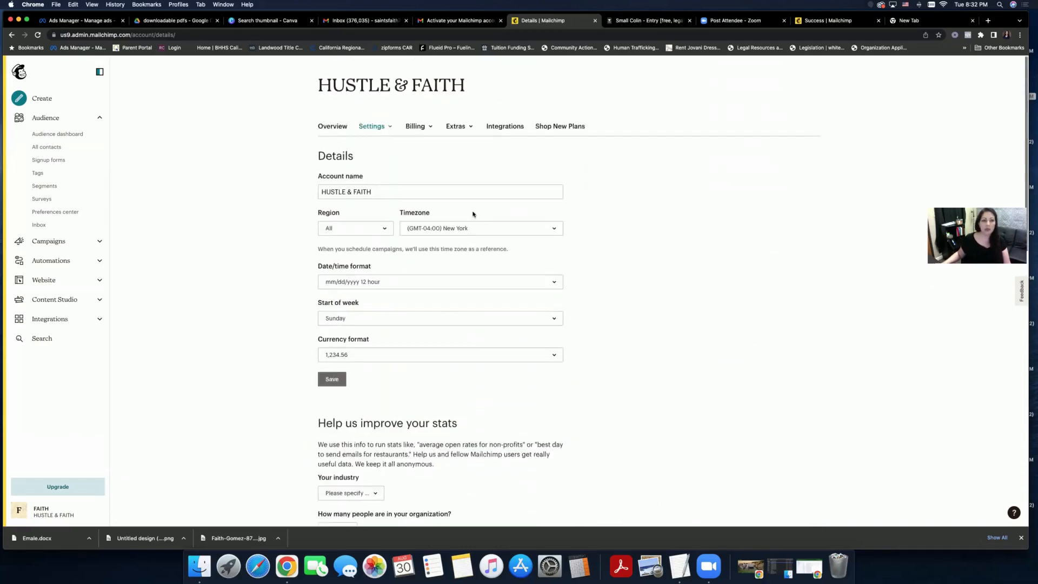
pyautogui.click(373, 126)
# - View the Users page with its single owner, then switch to Settings > Security
pyautogui.click(371, 167)
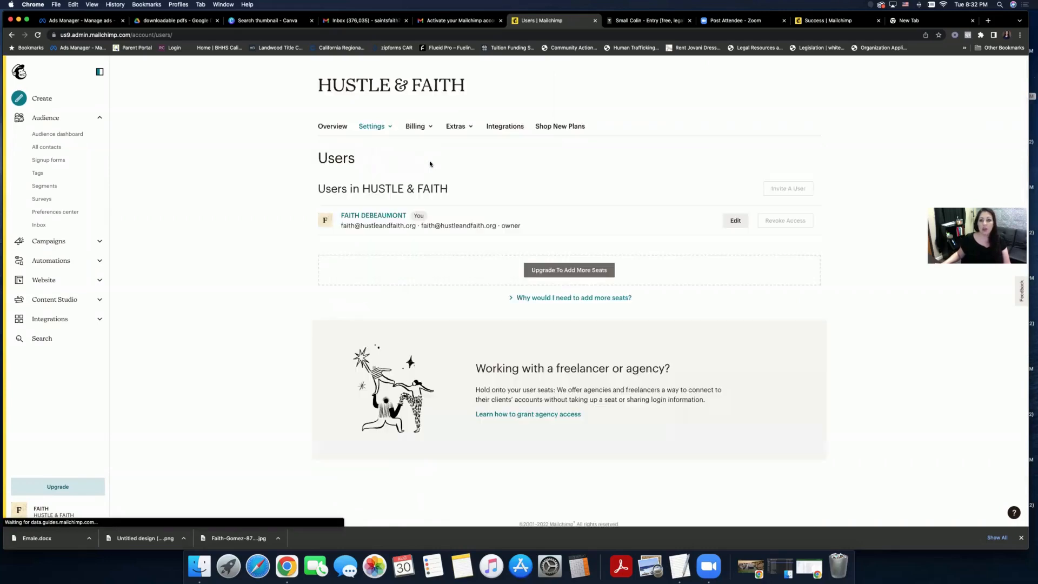
pyautogui.scroll(-1, 430, 163)
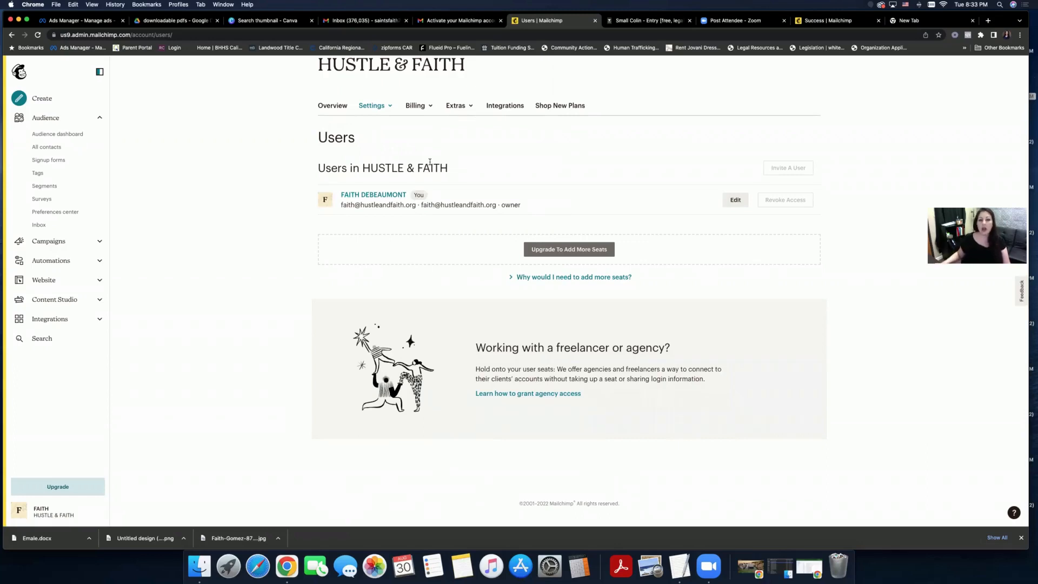
pyautogui.scroll(1, 430, 162)
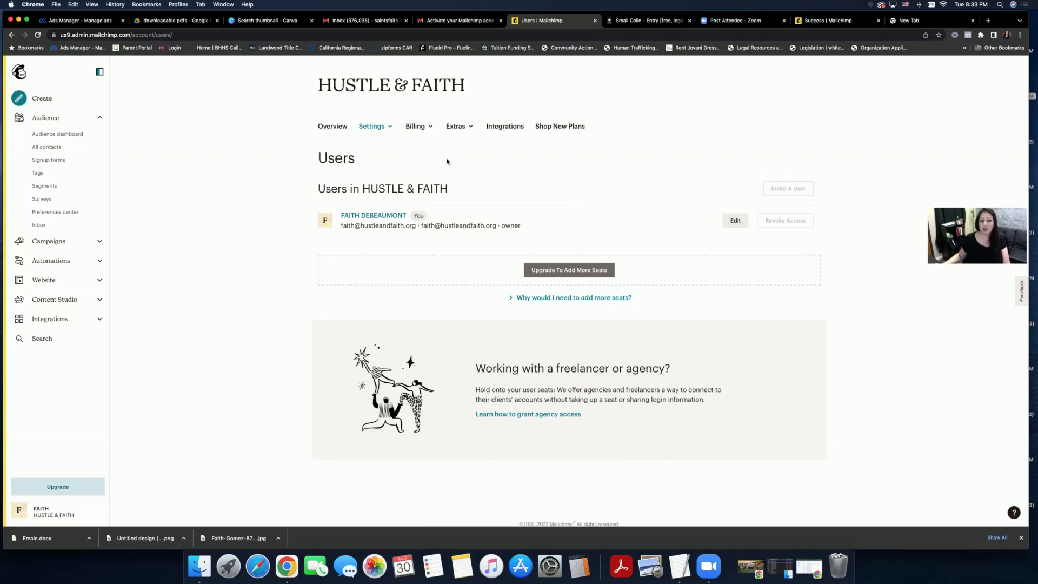
pyautogui.click(385, 133)
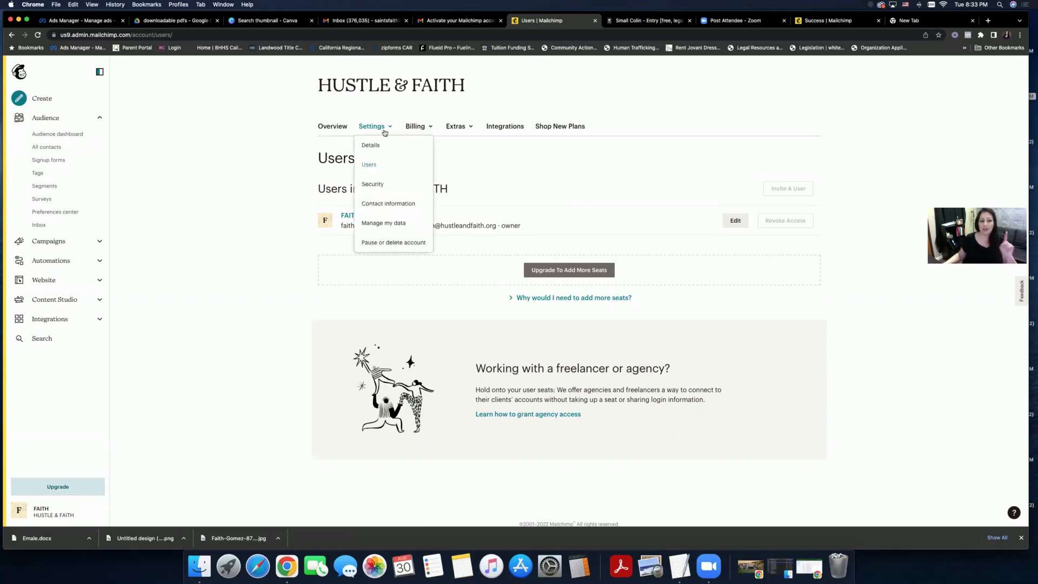
pyautogui.click(376, 184)
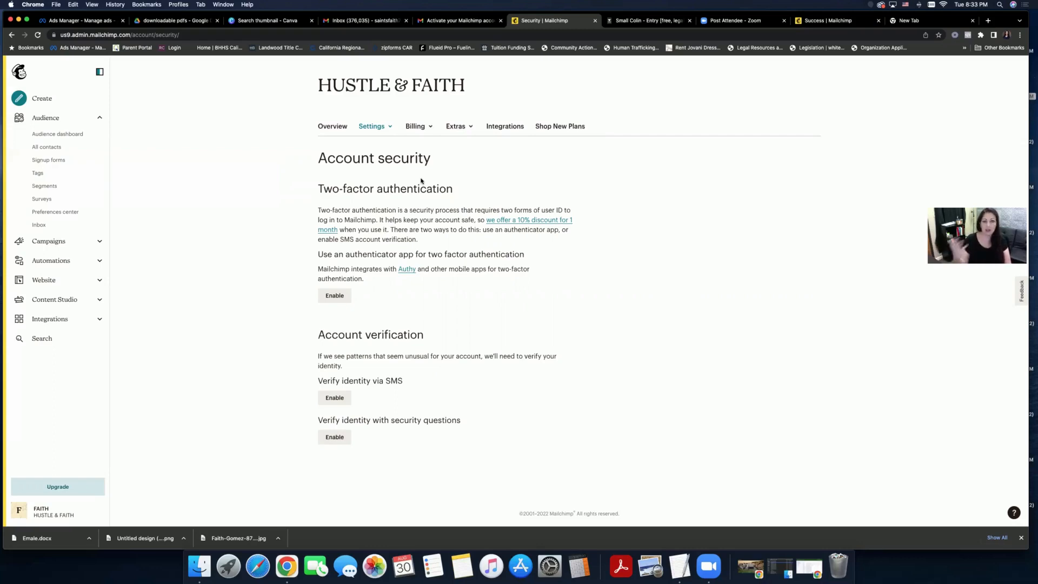
# - Review the Settings, Billing and Extras menus, then go to the Integrations page
pyautogui.scroll(-1, 417, 164)
pyautogui.scroll(1, 413, 157)
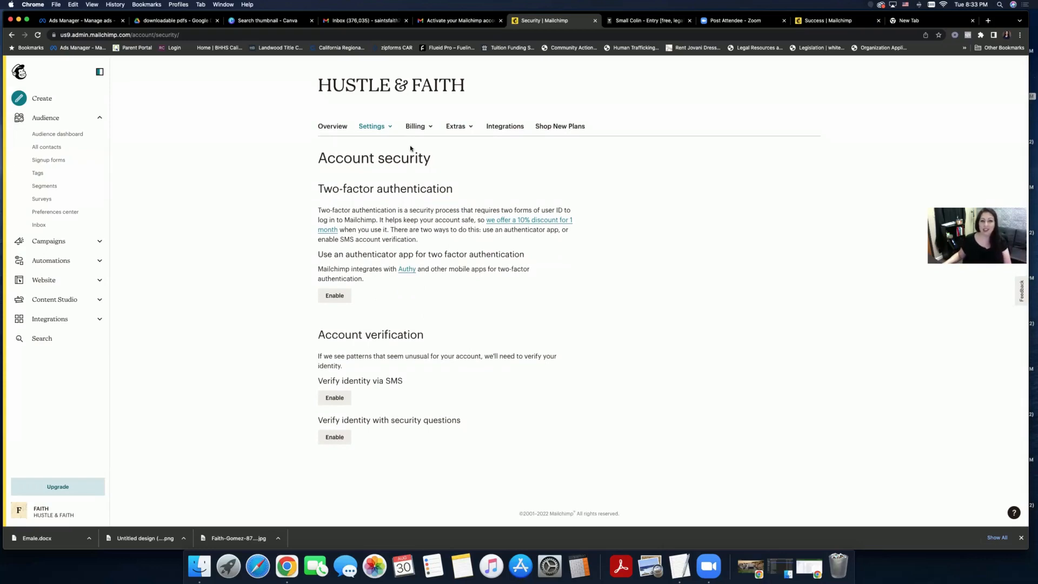
pyautogui.click(377, 129)
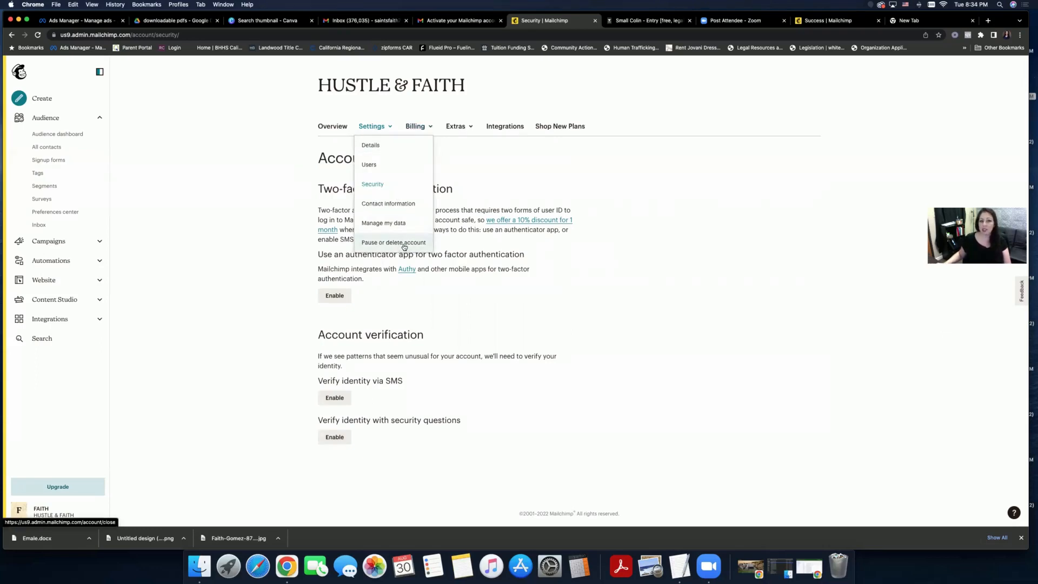
pyautogui.click(421, 128)
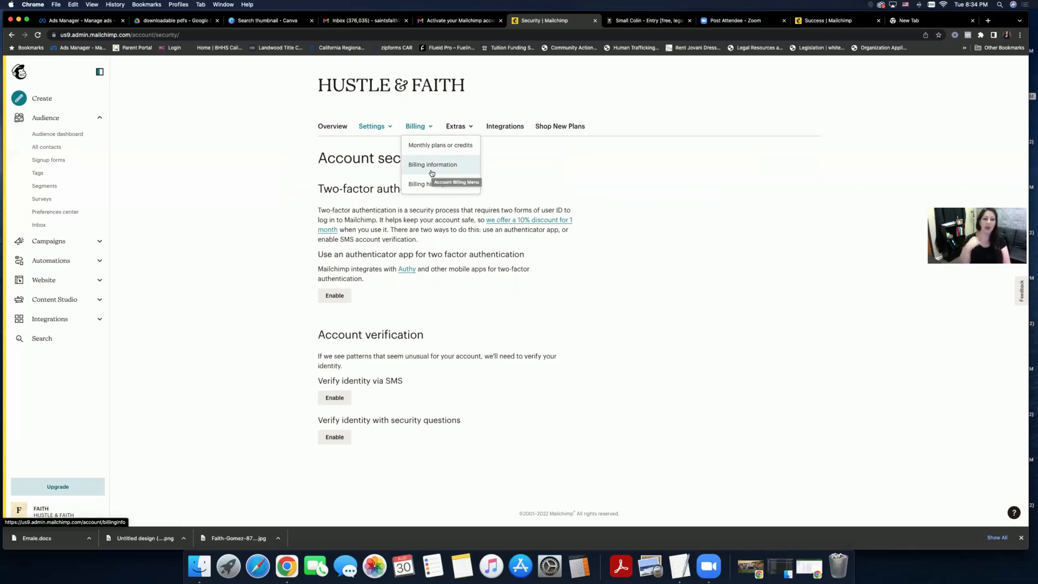
pyautogui.click(455, 124)
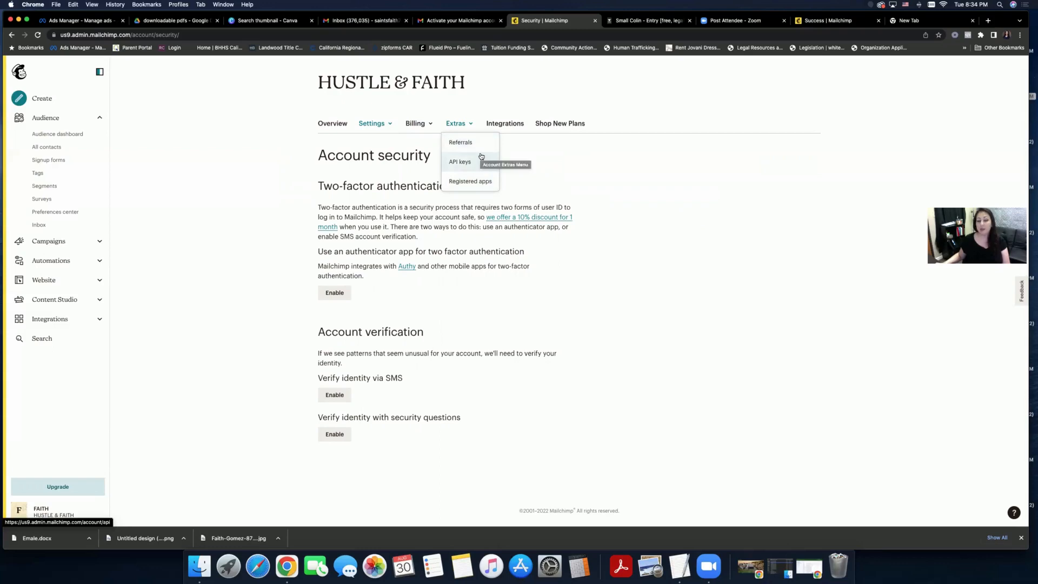
pyautogui.click(508, 157)
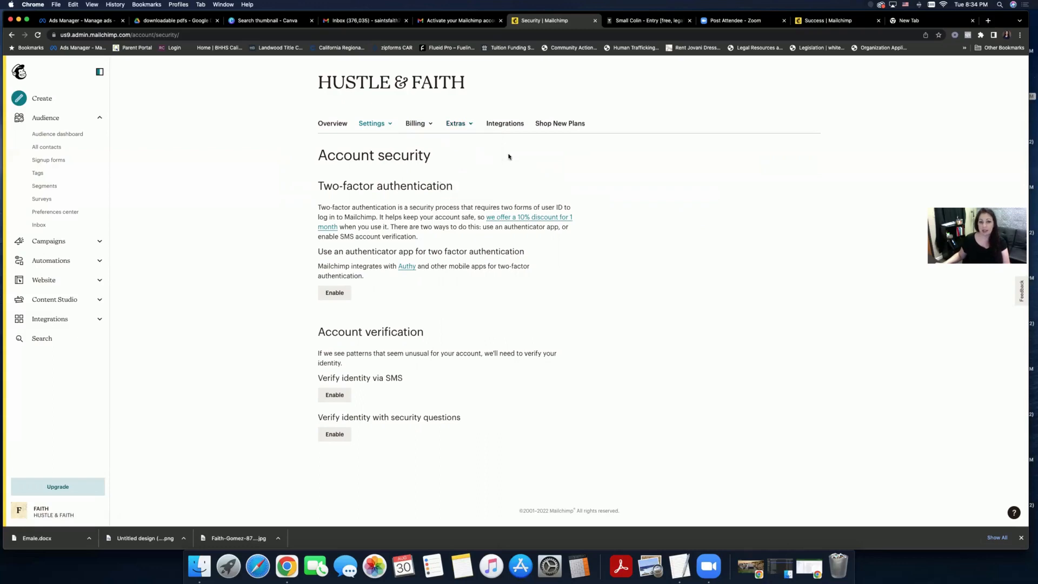
pyautogui.click(504, 124)
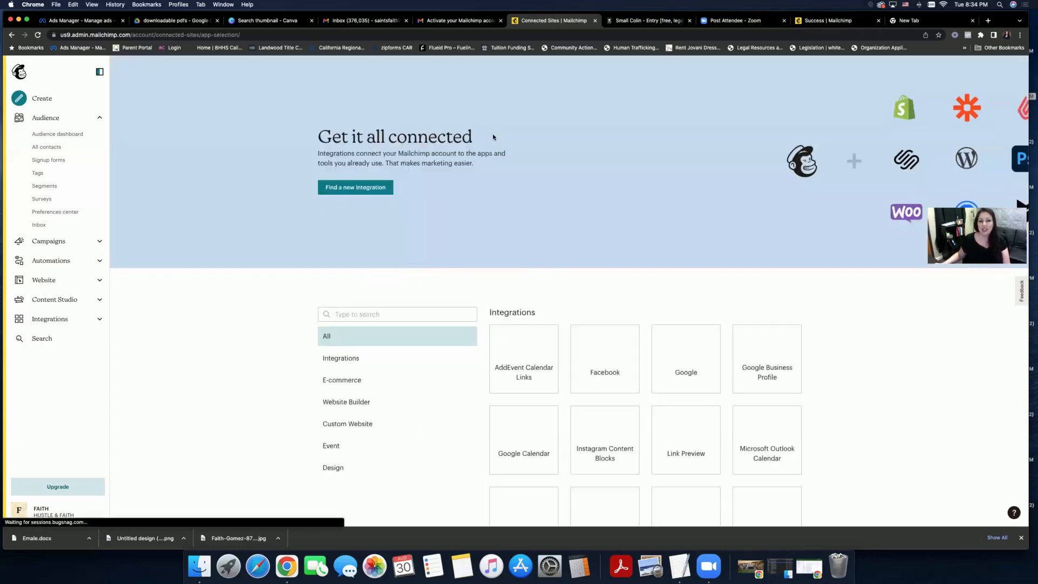
# - Browse the integration categories from e-commerce to design, then go back to the Security page
pyautogui.scroll(-5, 492, 135)
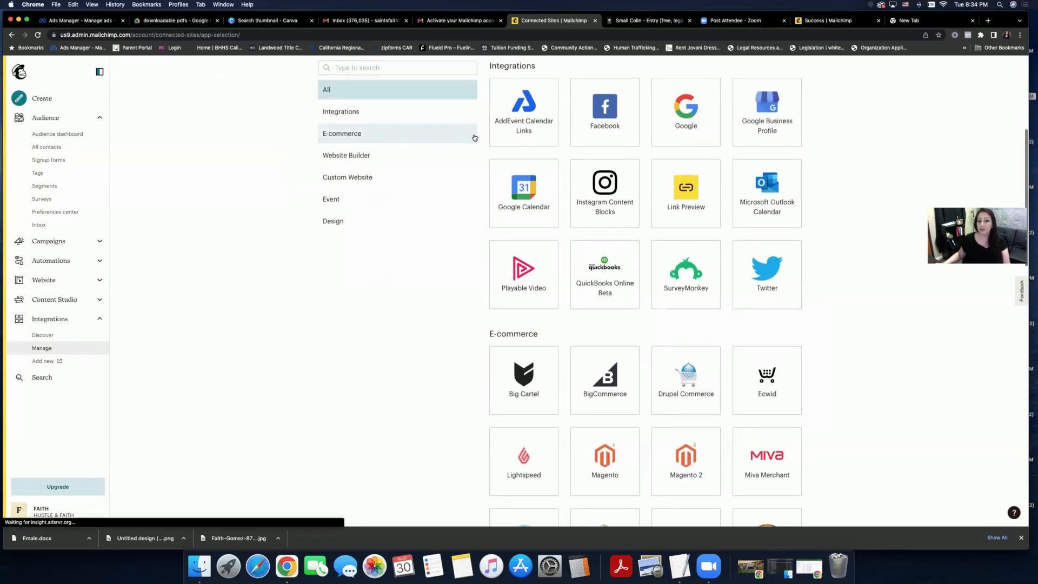
pyautogui.scroll(-3, 474, 138)
pyautogui.scroll(-4, 474, 137)
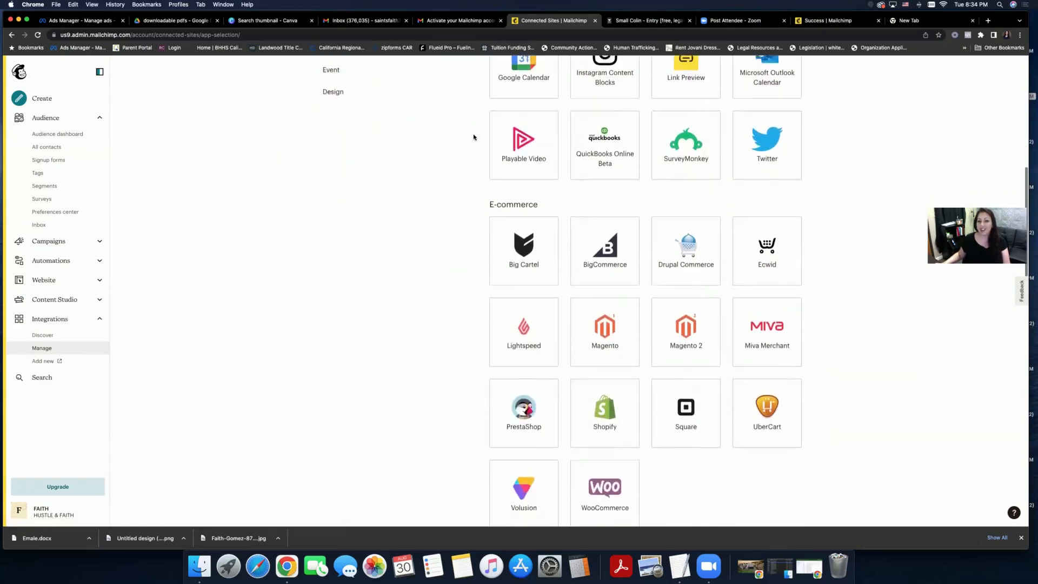
pyautogui.scroll(-1, 474, 137)
pyautogui.scroll(2, 474, 137)
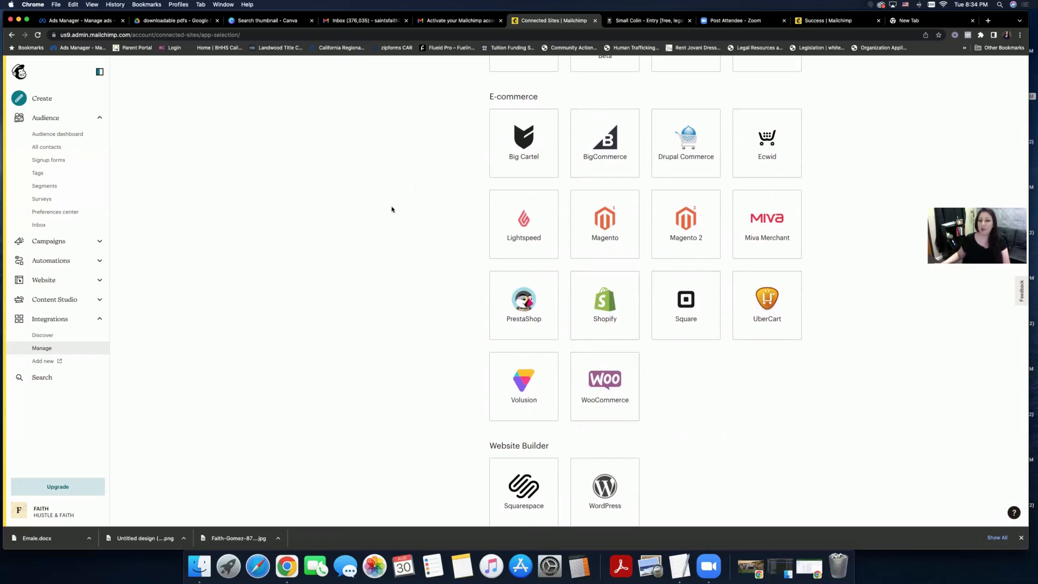
pyautogui.scroll(3, 390, 209)
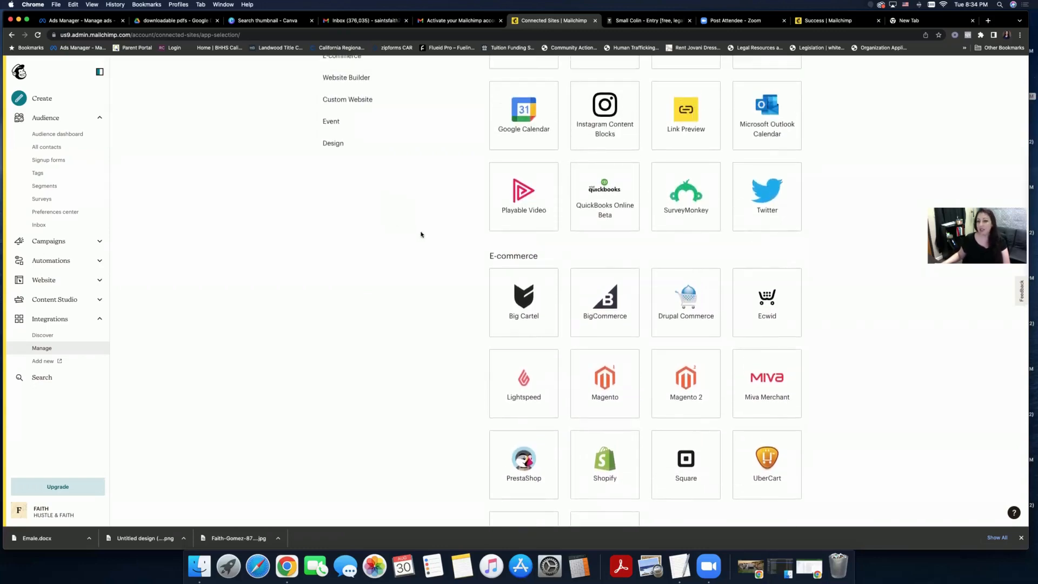
pyautogui.scroll(3, 420, 232)
pyautogui.scroll(1, 420, 234)
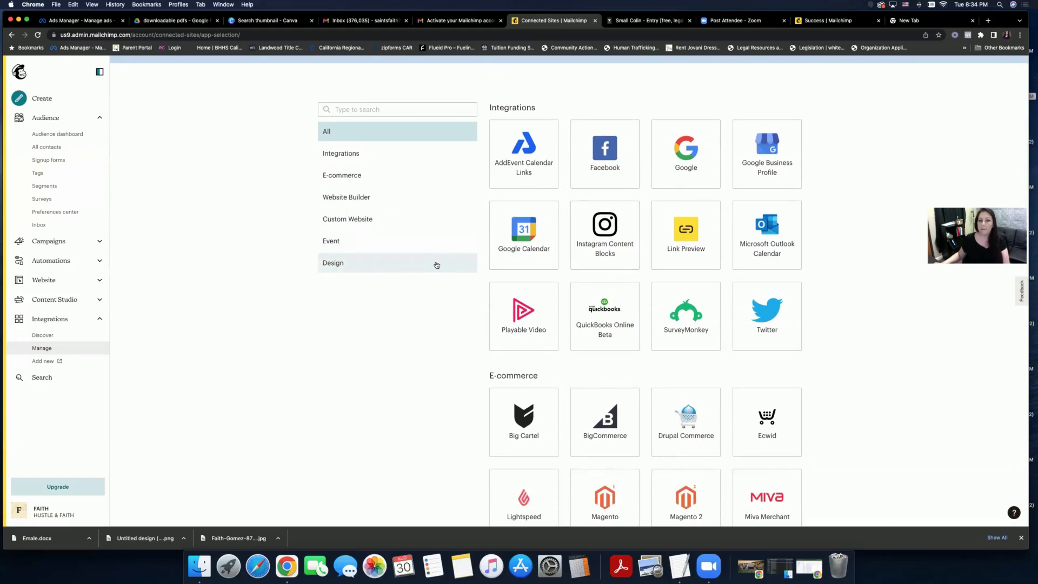
pyautogui.scroll(-8, 437, 263)
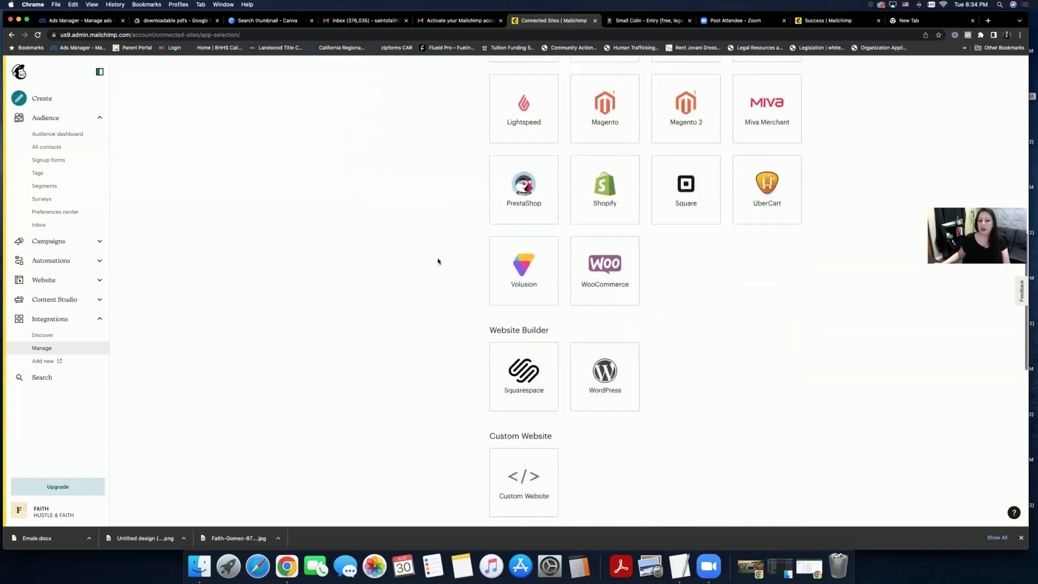
pyautogui.scroll(-6, 438, 261)
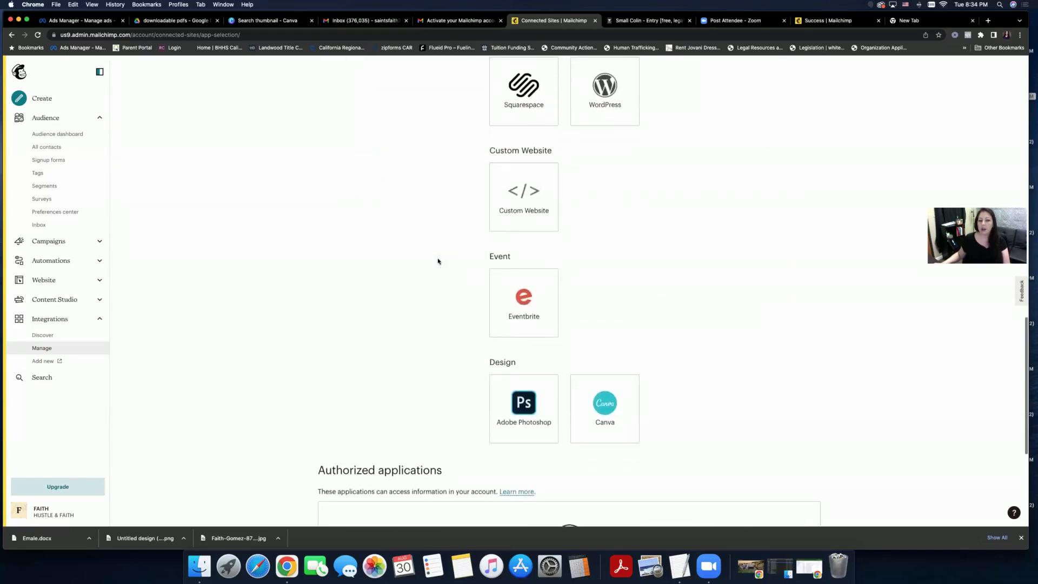
pyautogui.scroll(2, 438, 261)
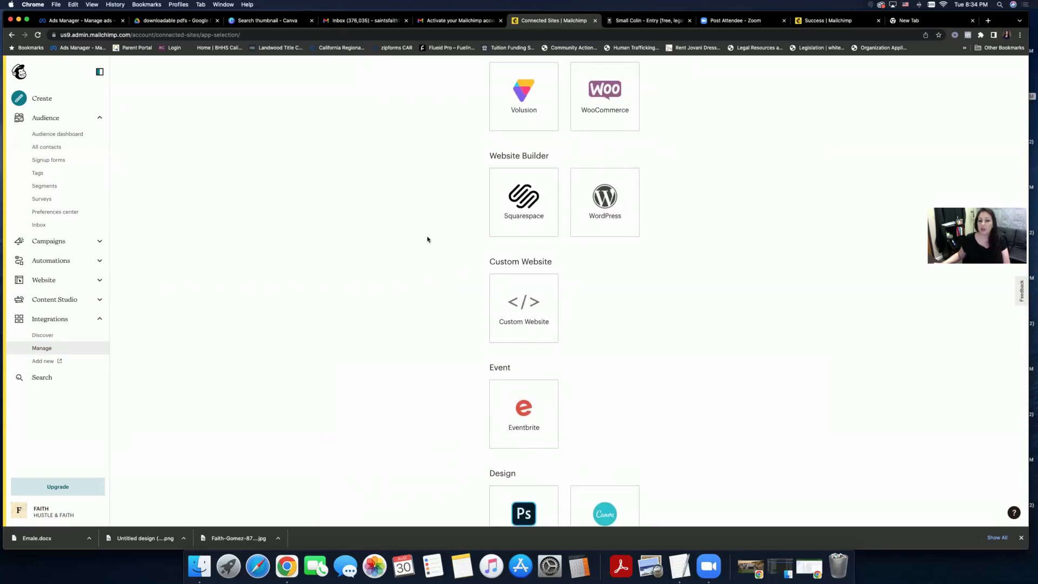
pyautogui.scroll(-5, 427, 240)
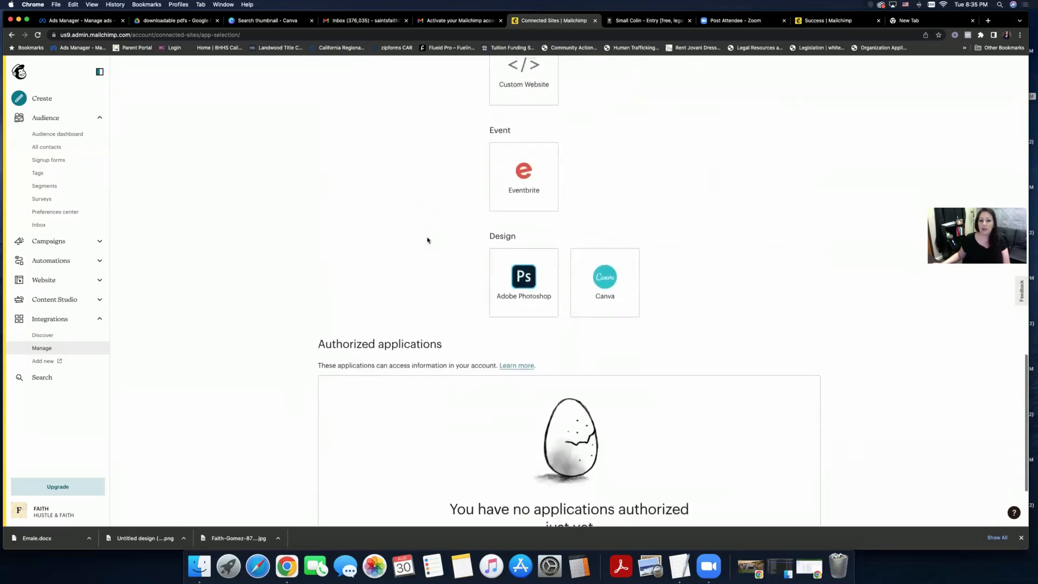
pyautogui.scroll(-2, 427, 241)
pyautogui.scroll(15, 427, 238)
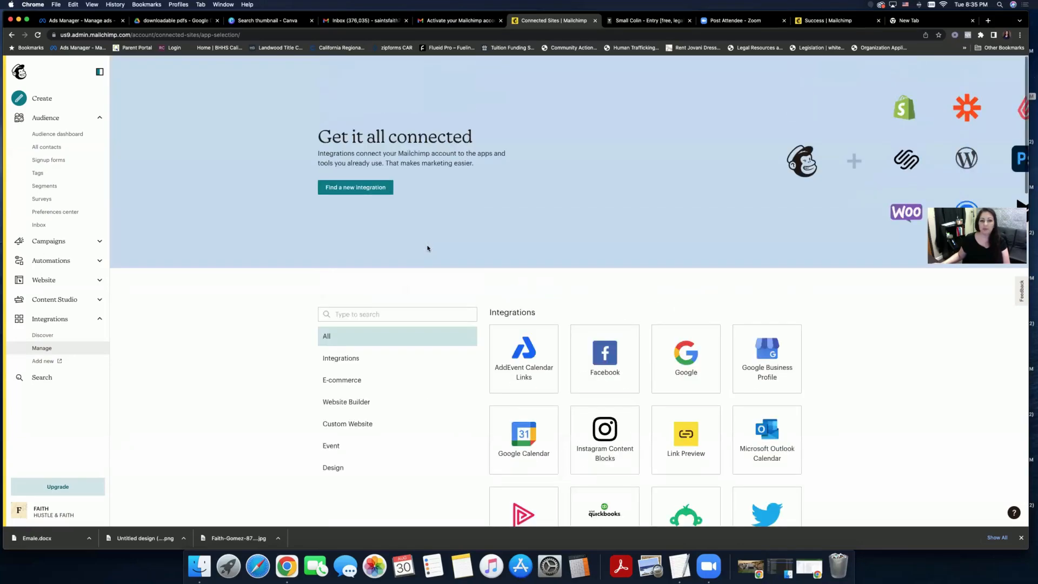
pyautogui.click(12, 36)
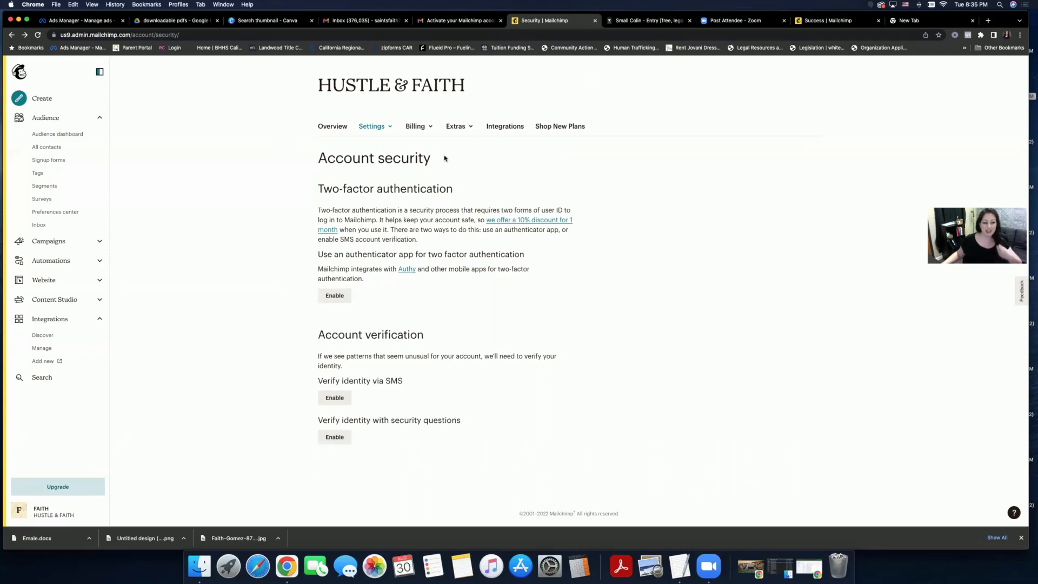
# - Visit the profile page through the account menu, then open All campaigns from the sidebar
pyautogui.click(27, 511)
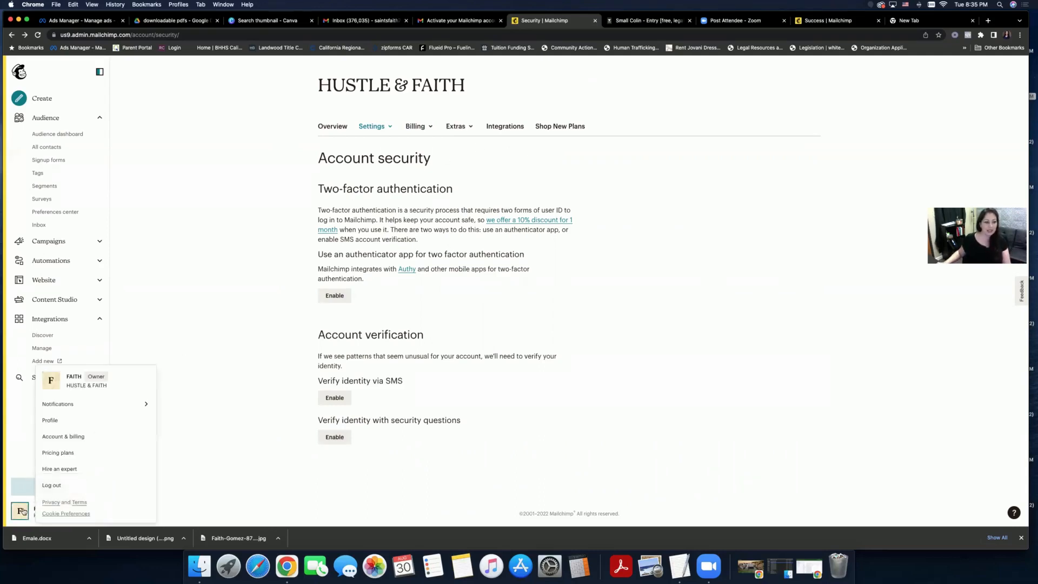
pyautogui.click(105, 421)
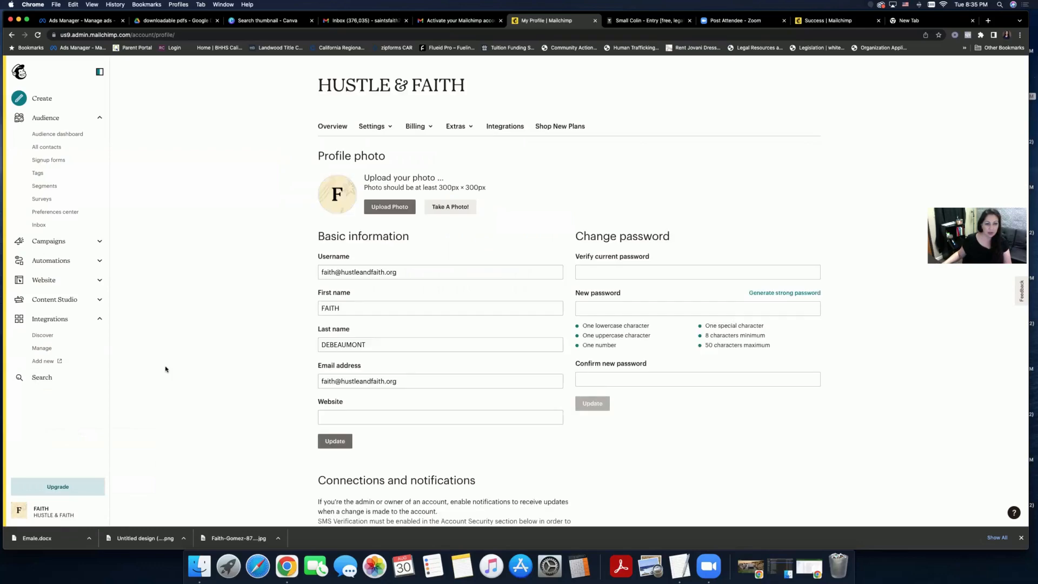
pyautogui.click(24, 514)
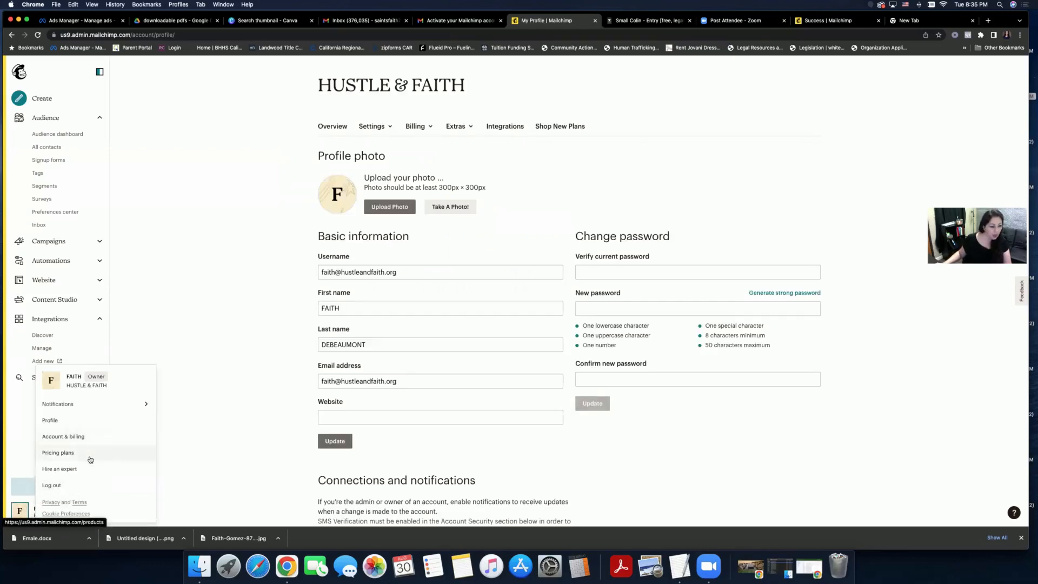
pyautogui.click(217, 414)
pyautogui.scroll(-5, 172, 418)
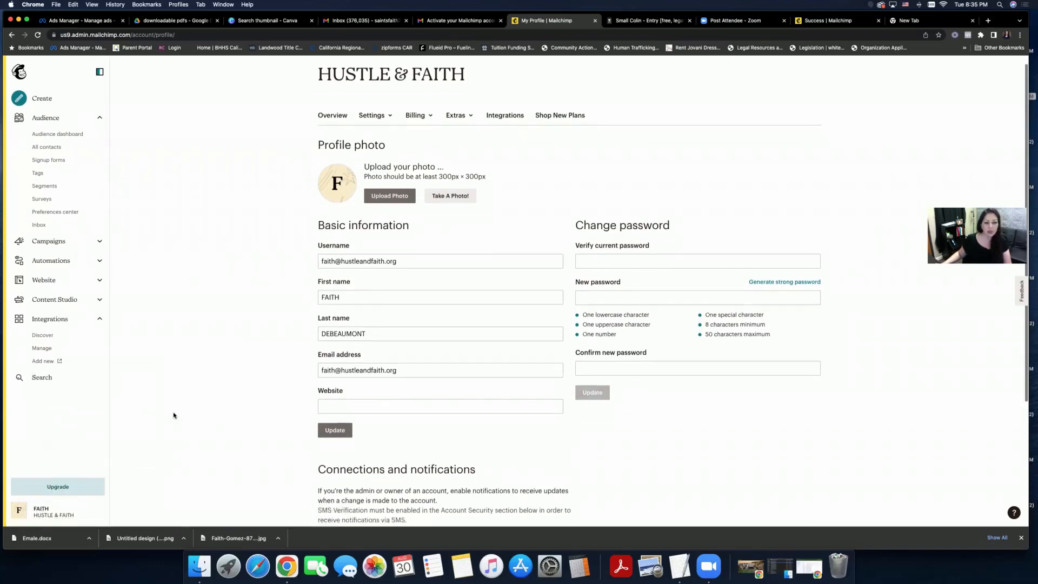
pyautogui.scroll(3, 174, 415)
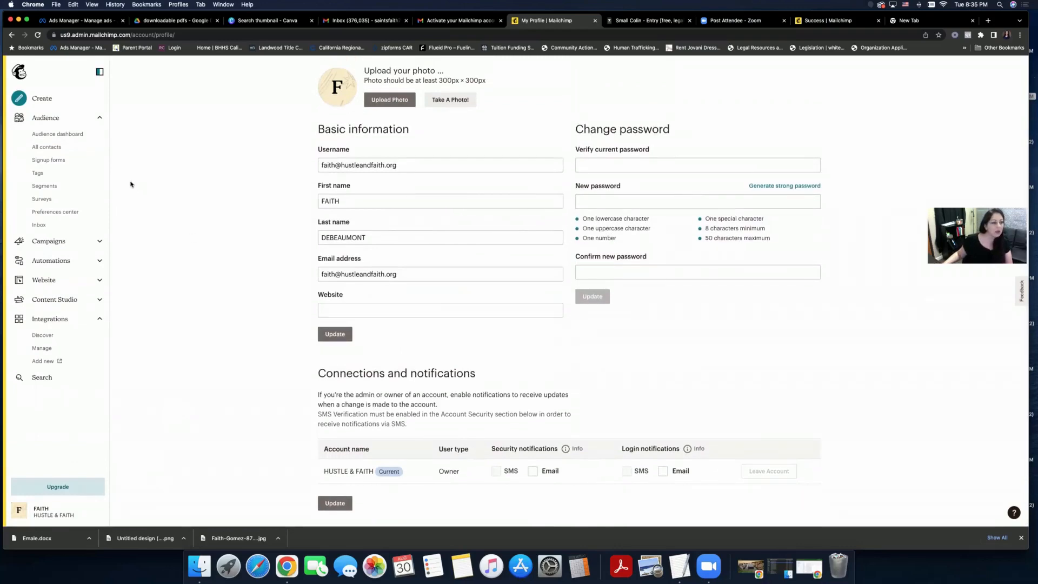
pyautogui.click(65, 242)
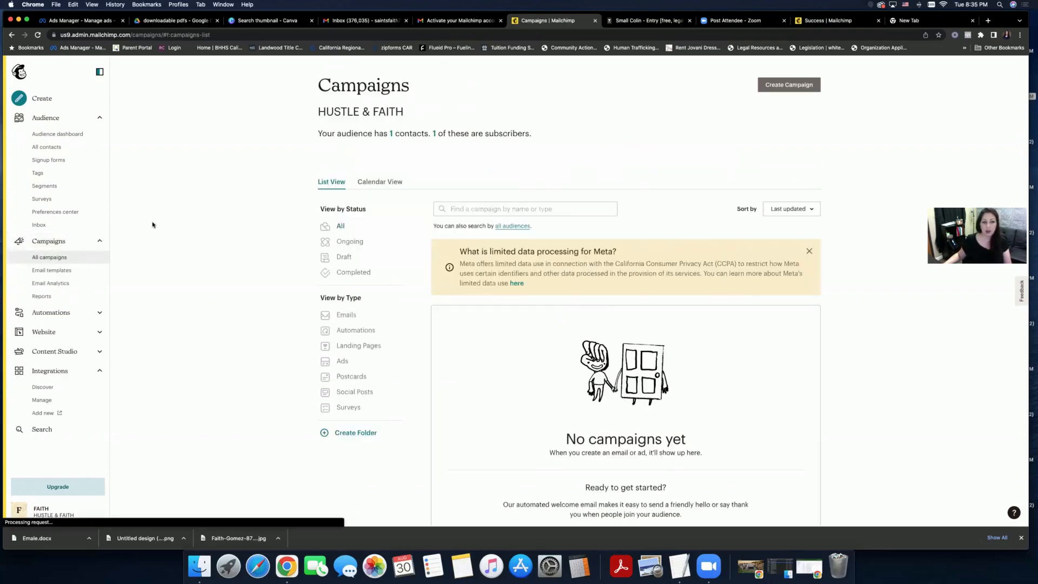
# - Use Create Campaign to reach the email, landing page and embedded form chooser
pyautogui.scroll(-2, 152, 224)
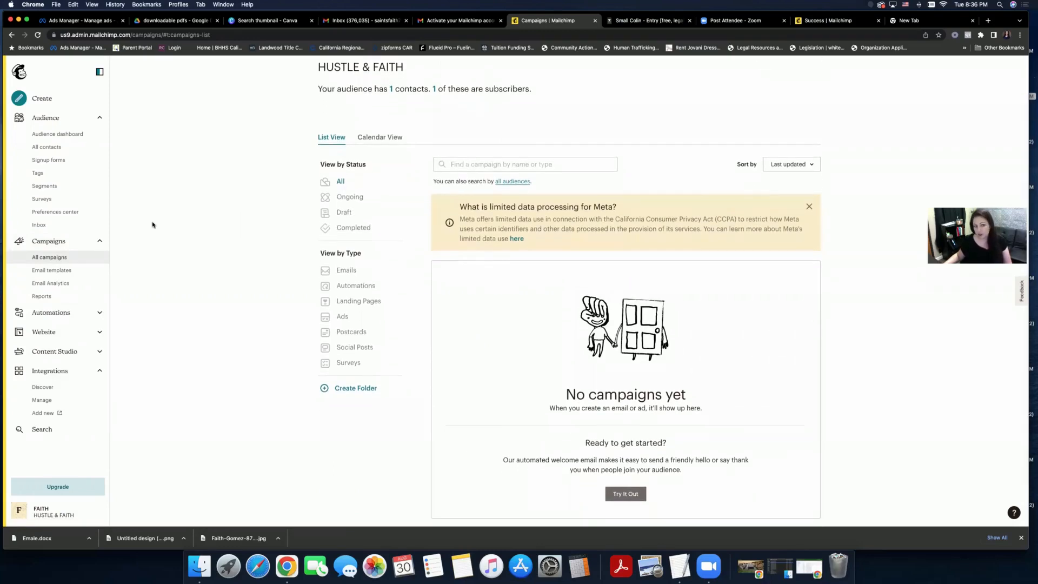
pyautogui.scroll(2, 152, 225)
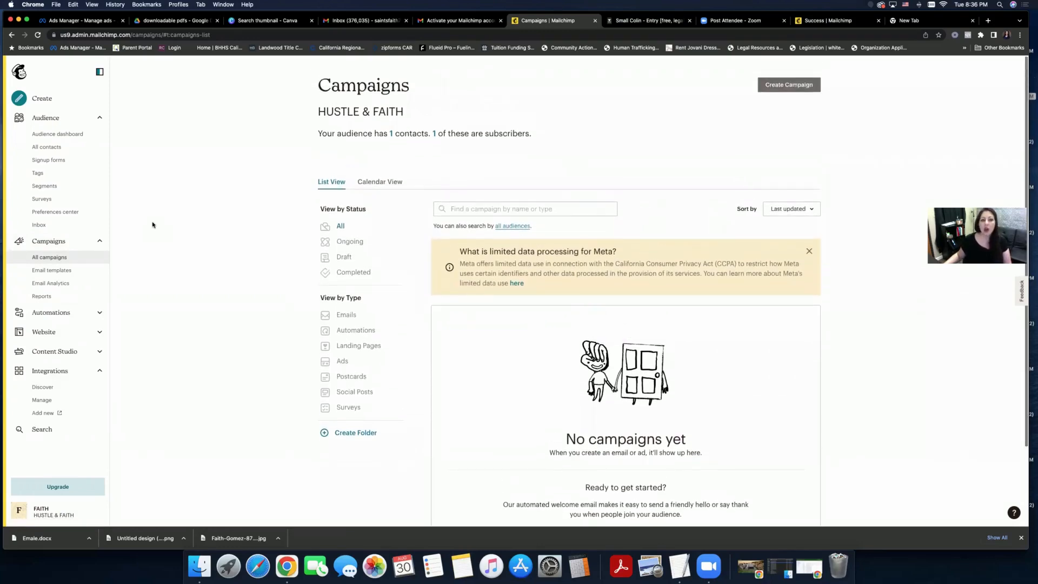
pyautogui.click(774, 88)
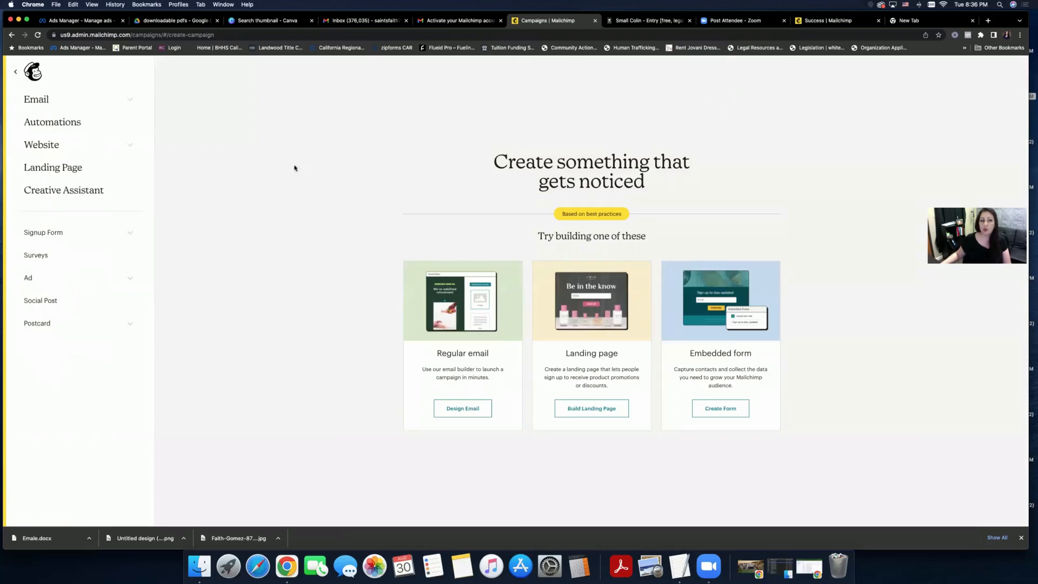
# - Create a Regular email campaign named 'TEST NEW EMAIL'
pyautogui.click(85, 103)
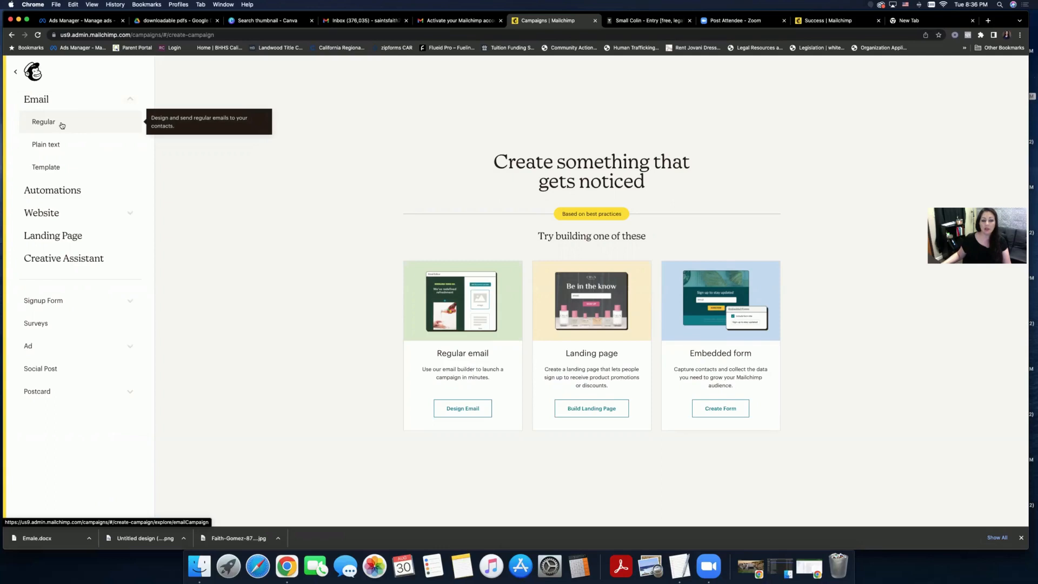
pyautogui.click(62, 124)
pyautogui.click(524, 320)
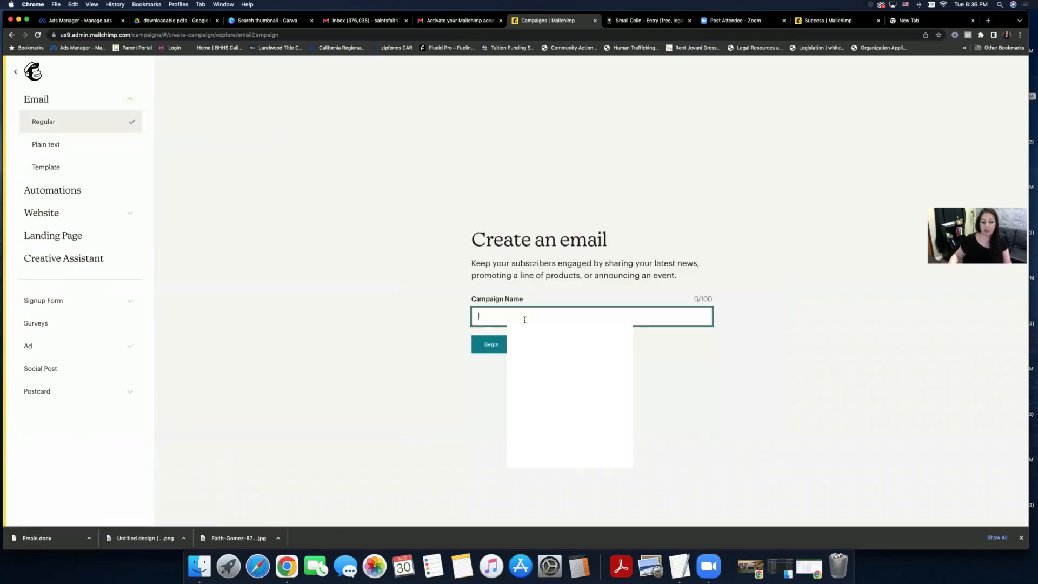
pyautogui.write('TEST NEW EMAIL')
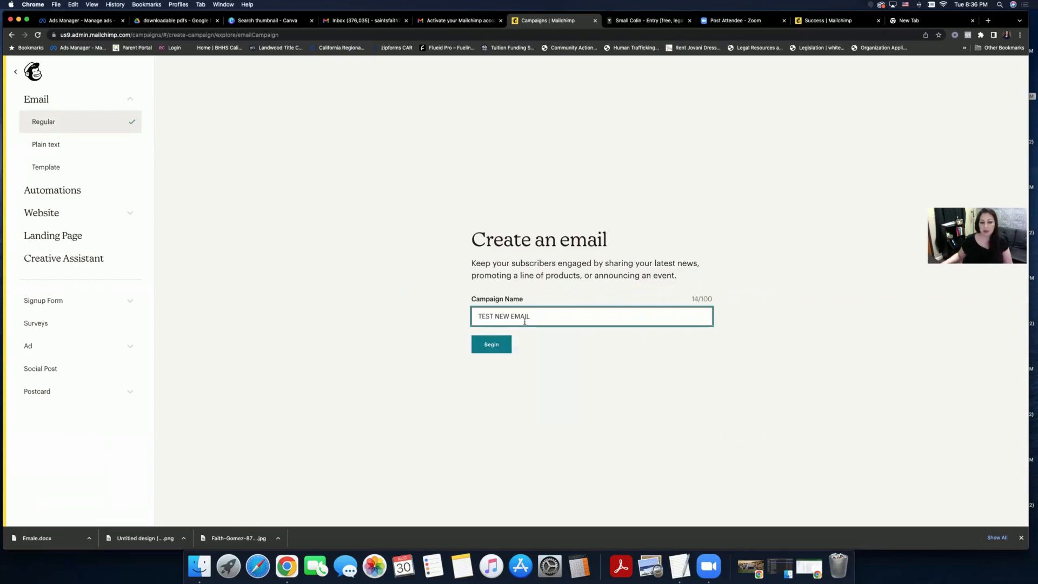
pyautogui.click(492, 344)
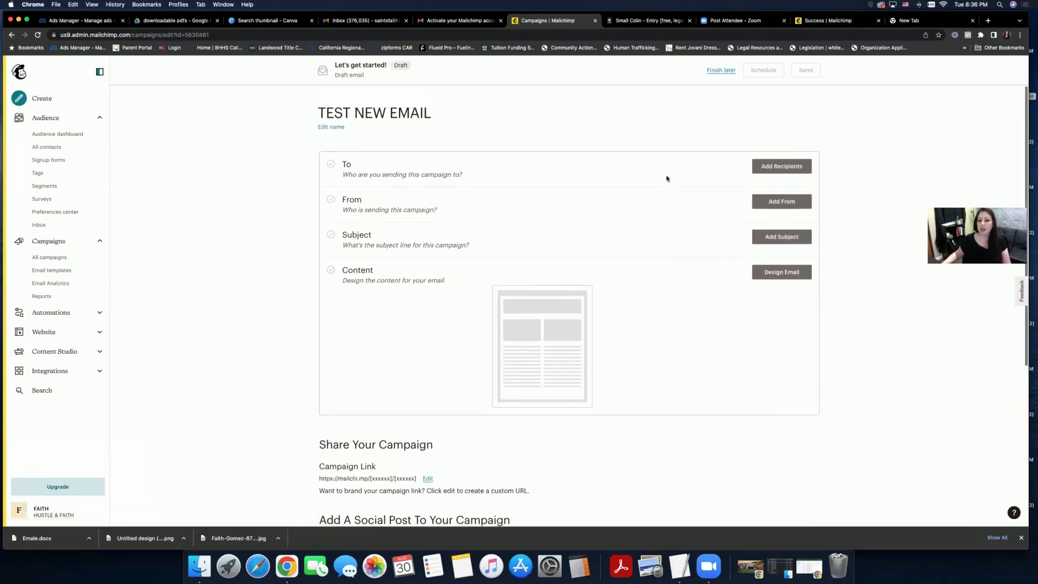
# - Skip recipients and save the sender's name and email address in the From section
pyautogui.click(757, 172)
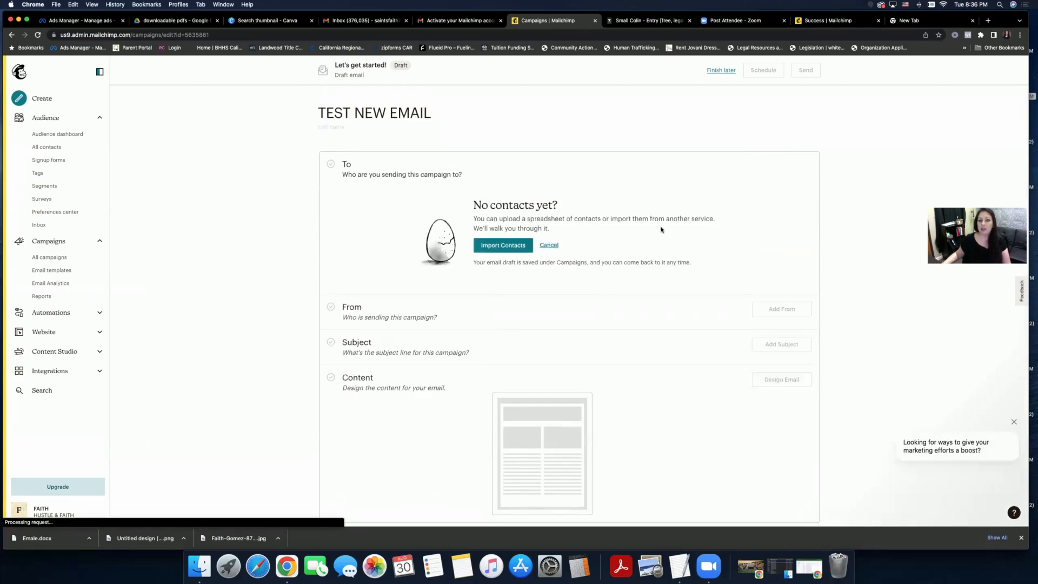
pyautogui.click(549, 245)
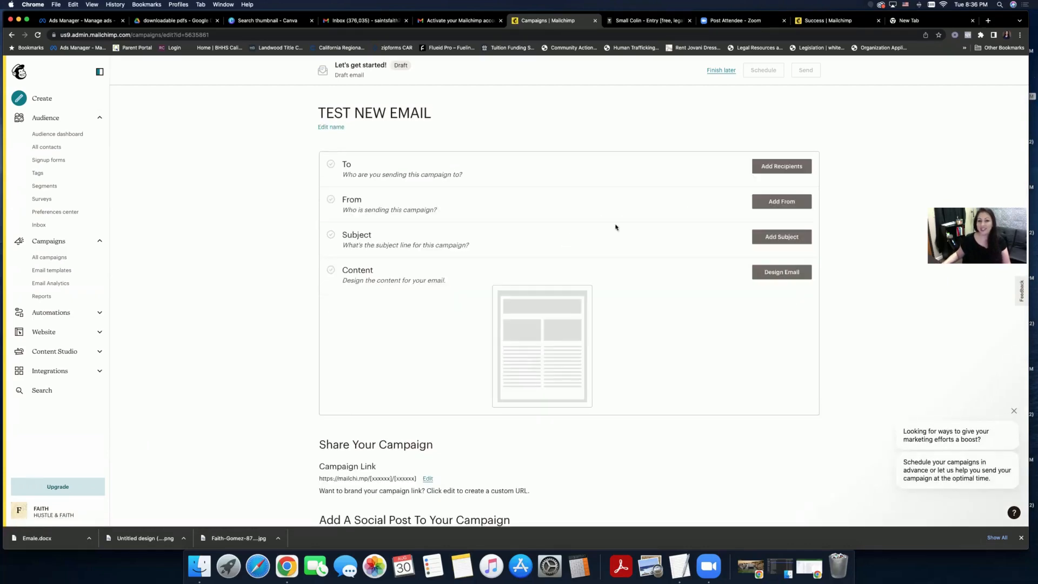
pyautogui.click(760, 203)
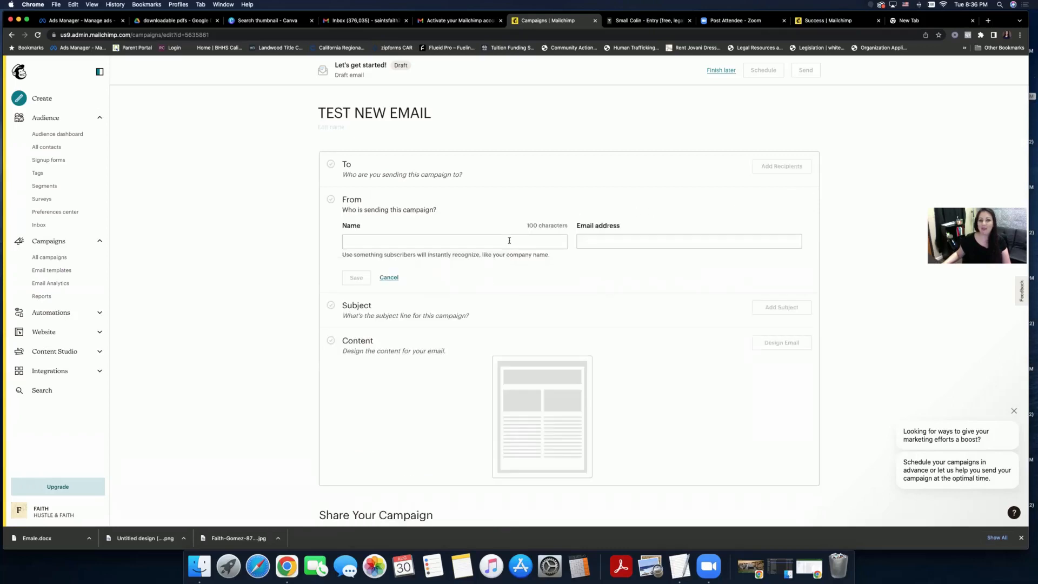
pyautogui.scroll(-5, 466, 272)
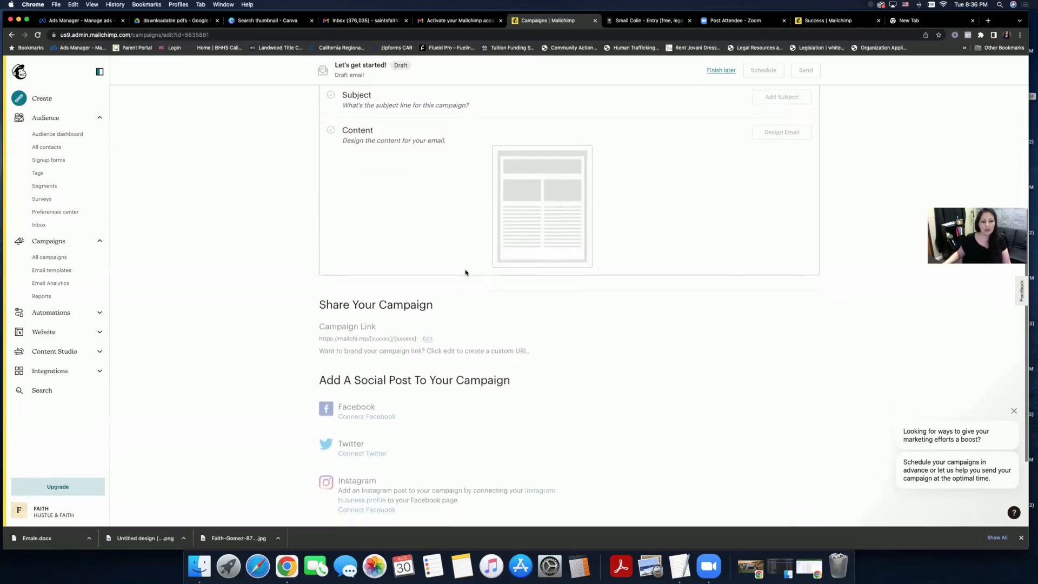
pyautogui.scroll(5, 466, 272)
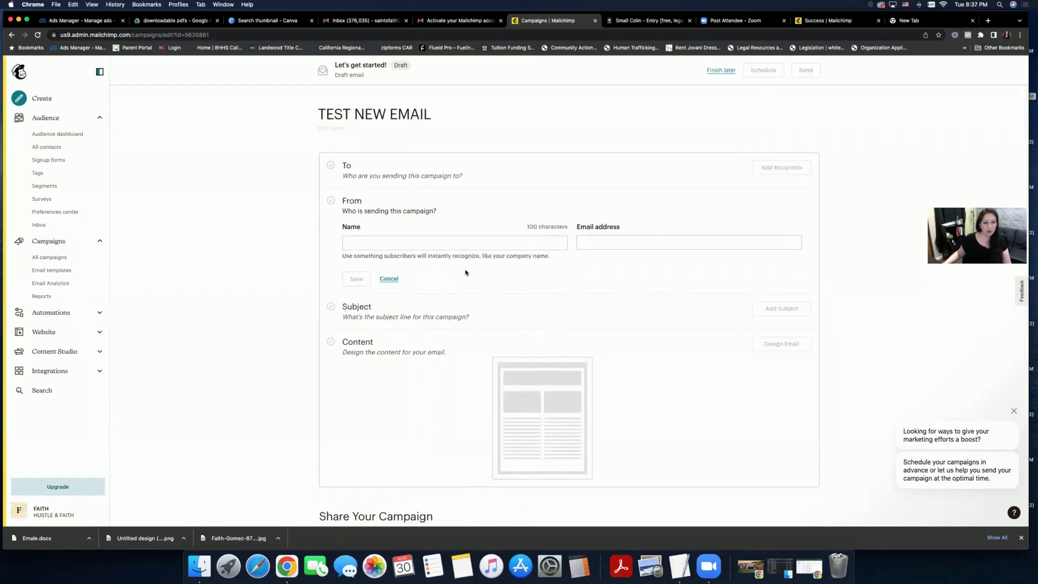
pyautogui.click(449, 243)
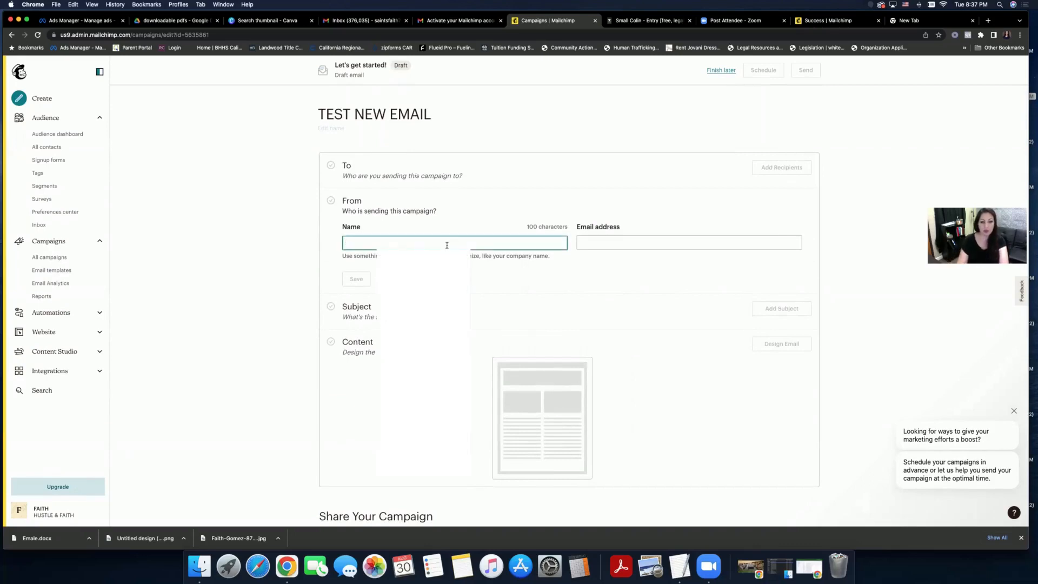
pyautogui.write('FAITH')
pyautogui.press('Tab')
pyautogui.write('H')
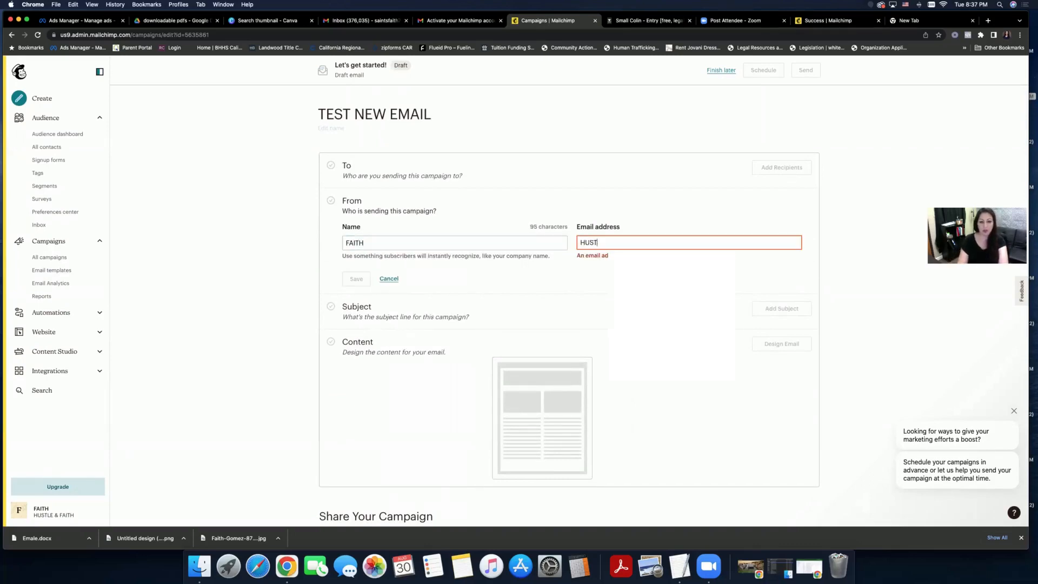
pyautogui.write('USTLE')
pyautogui.press('BackSpace')
pyautogui.press('BackSpace')
pyautogui.press('BackSpace')
pyautogui.press('BackSpace')
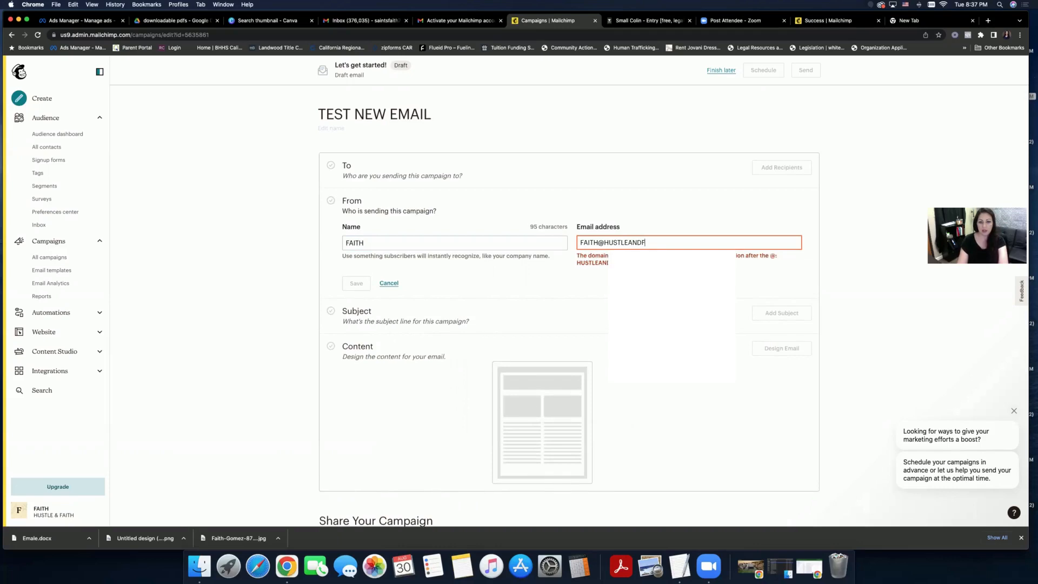
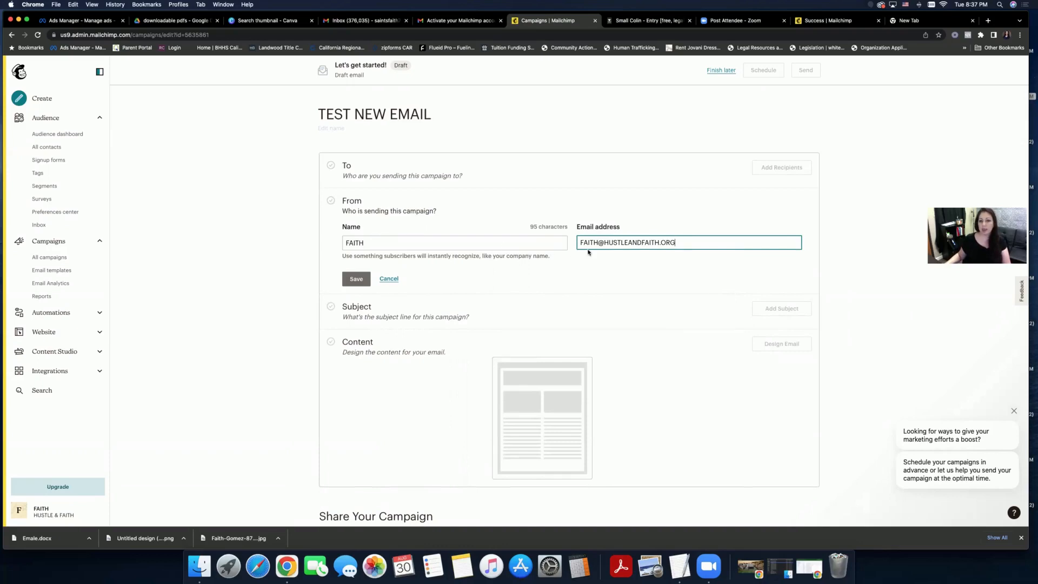
pyautogui.click(365, 277)
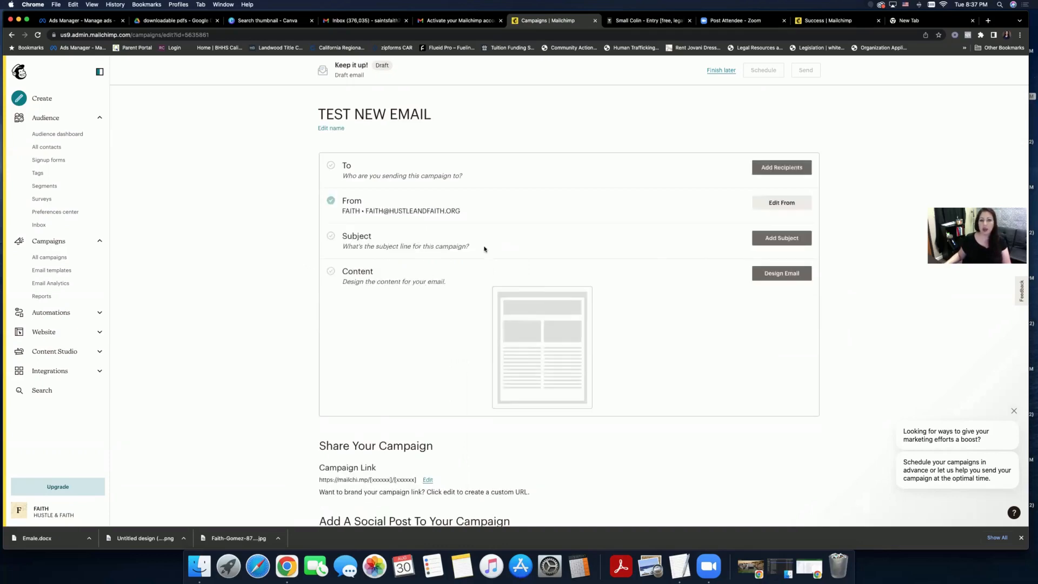
pyautogui.click(768, 239)
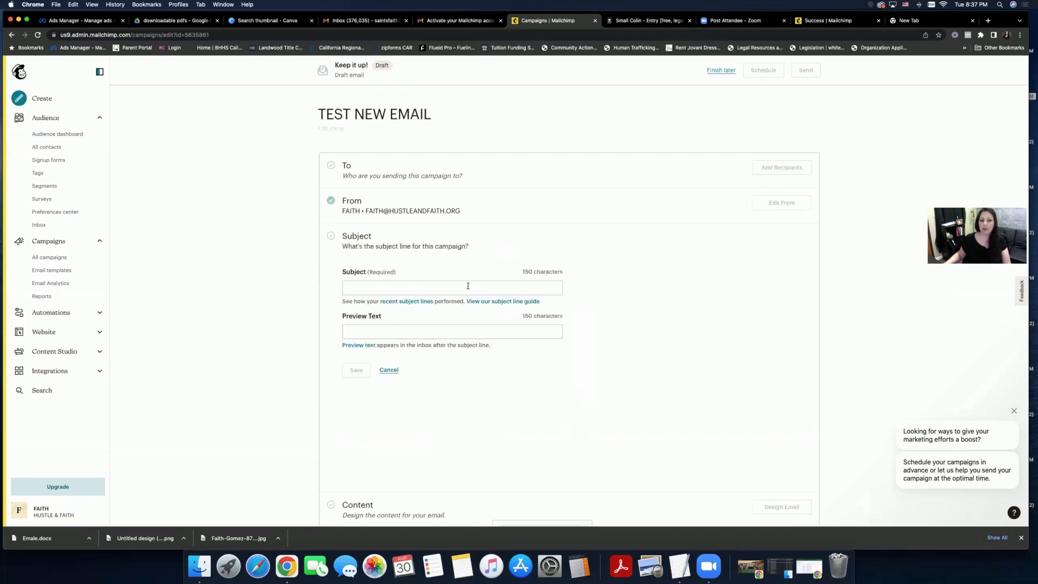
# - Save the subject 'GREAT NEW PRODUCT!' without the stray period, then choose Design Email
pyautogui.write('GREAT')
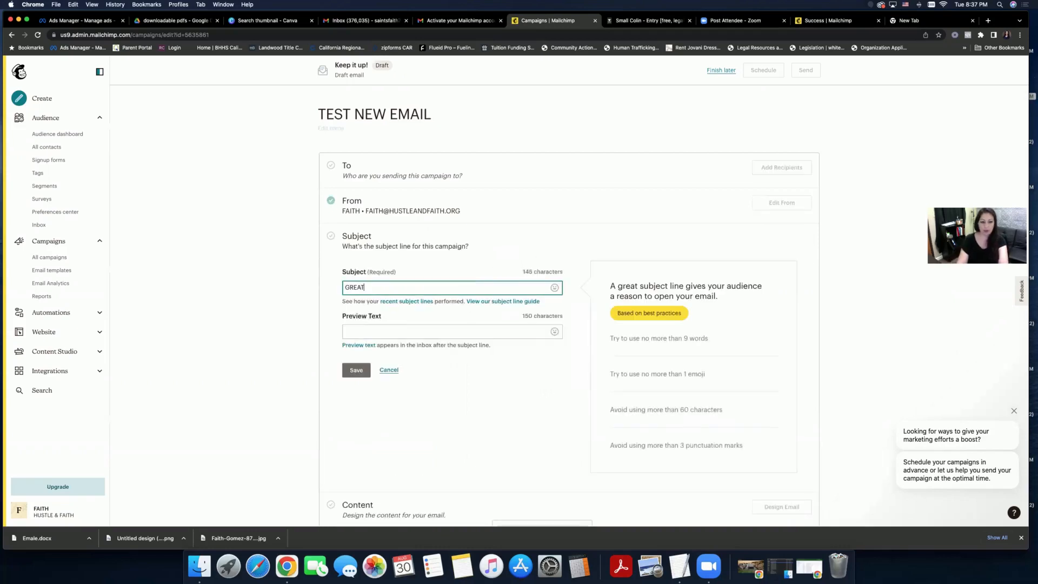
pyautogui.write('. NEW PRODUCT!')
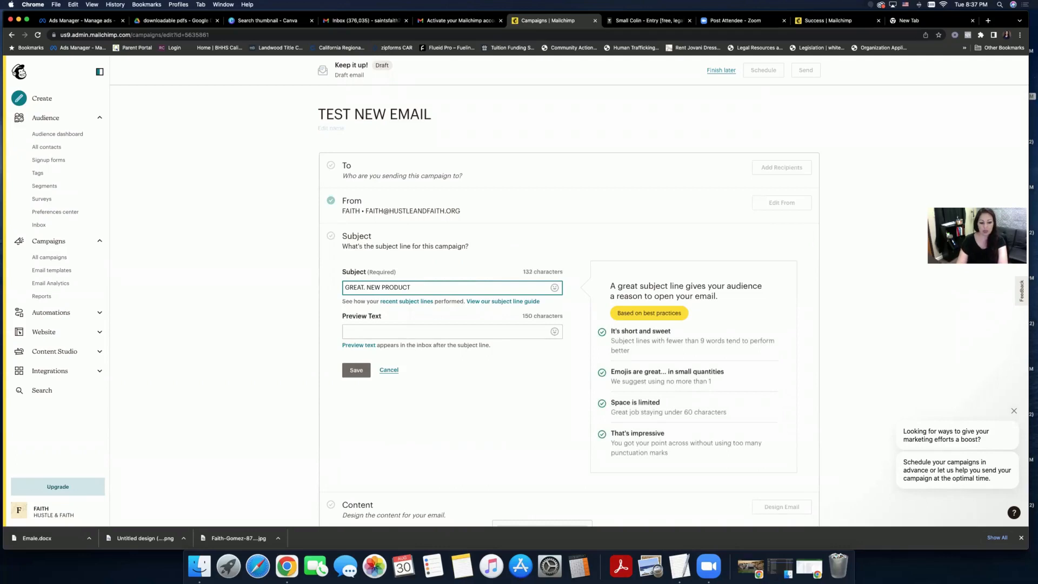
pyautogui.click(365, 288)
pyautogui.press('BackSpace')
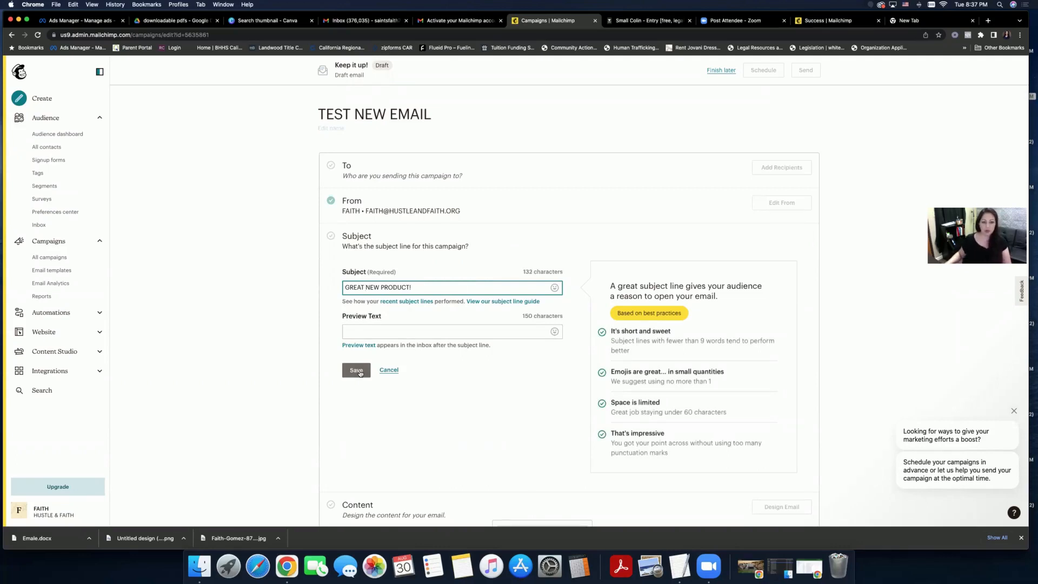
pyautogui.click(360, 372)
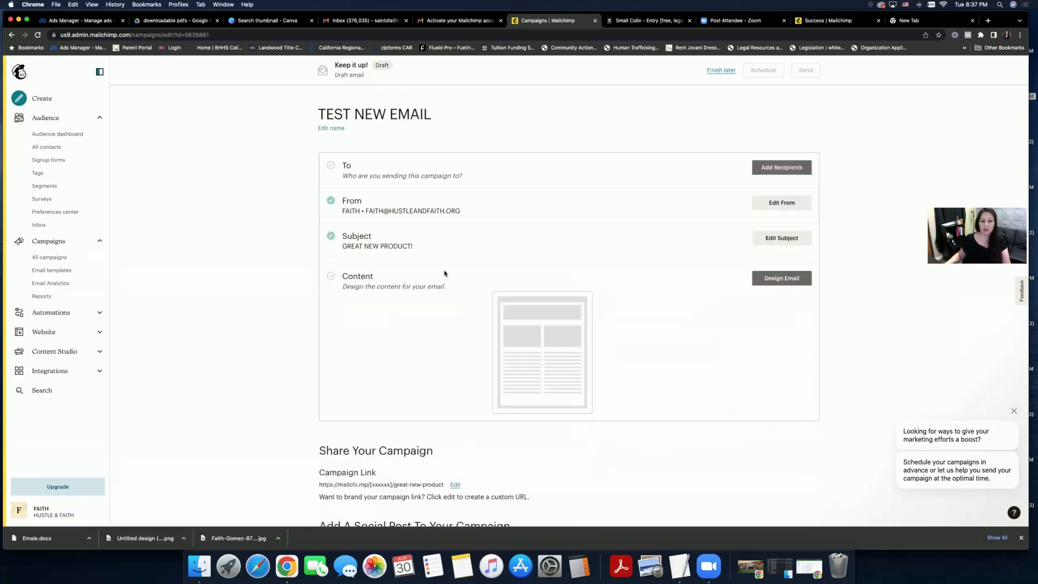
pyautogui.click(778, 280)
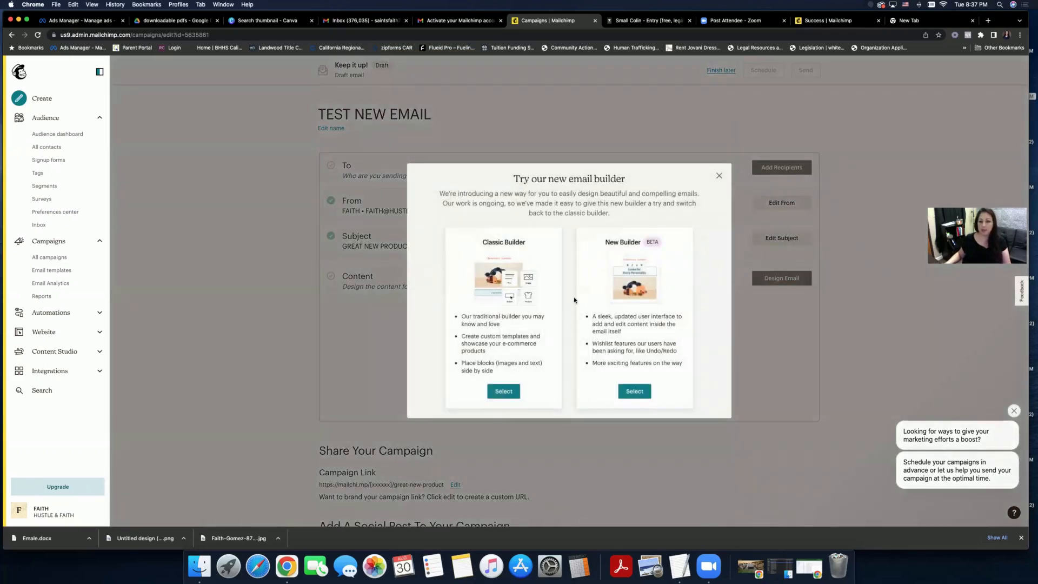
# - Choose the classic builder and start the email from the Sell Products layout
pyautogui.click(504, 390)
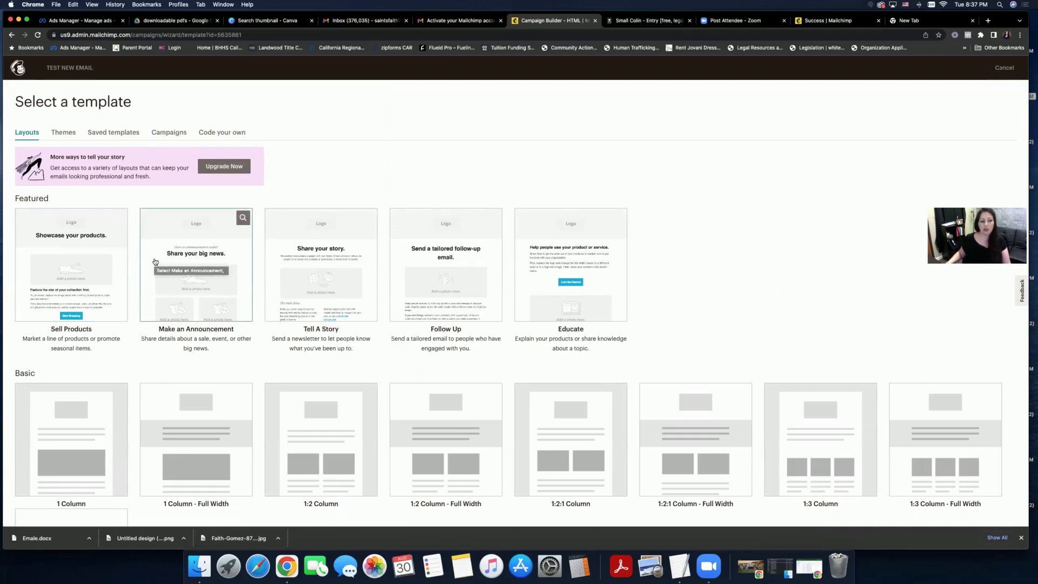
pyautogui.scroll(-2, 154, 261)
pyautogui.scroll(2, 154, 261)
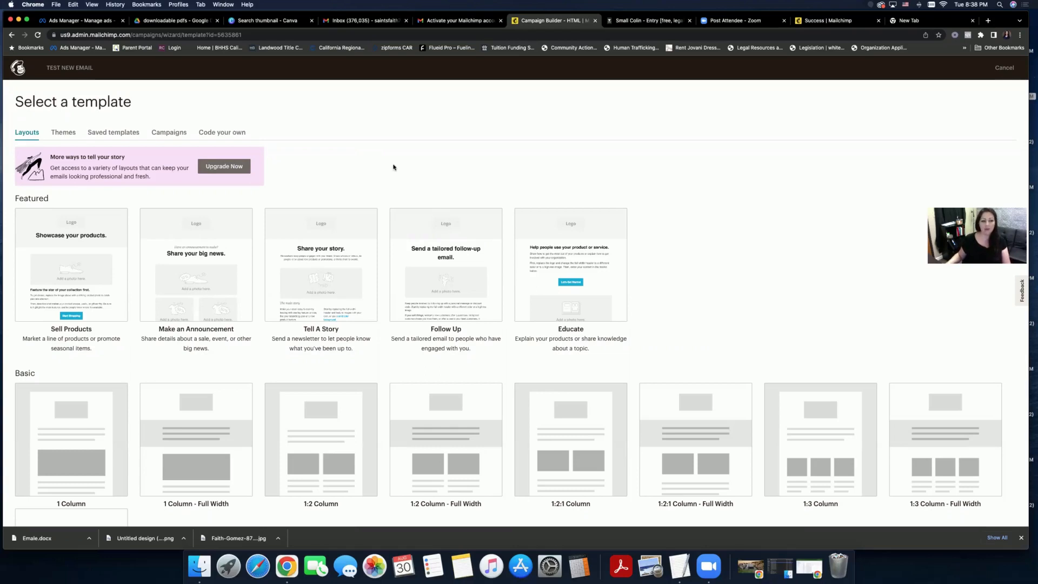
pyautogui.scroll(-1, 393, 167)
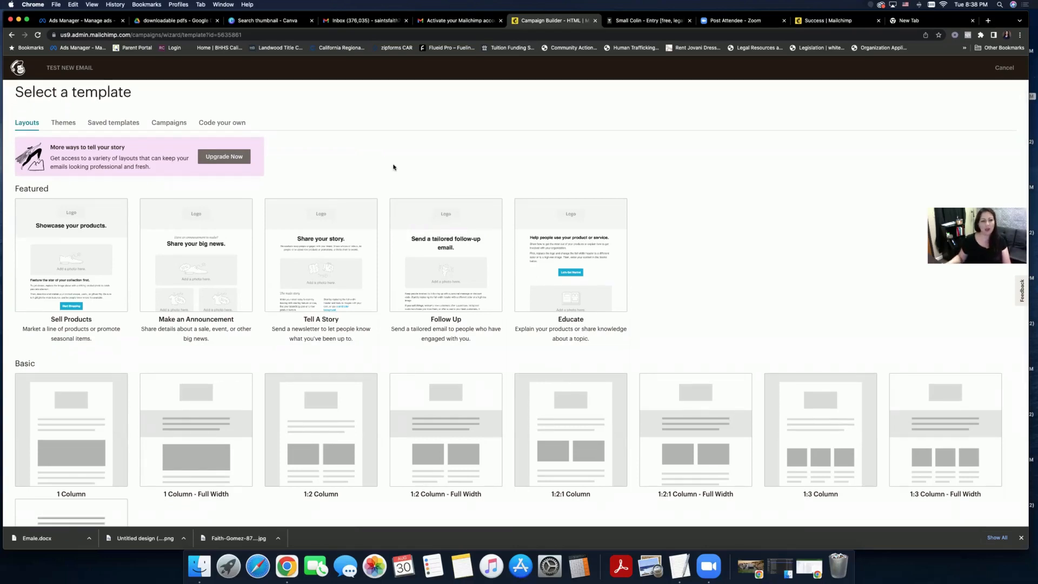
pyautogui.scroll(-2, 393, 167)
pyautogui.scroll(3, 393, 167)
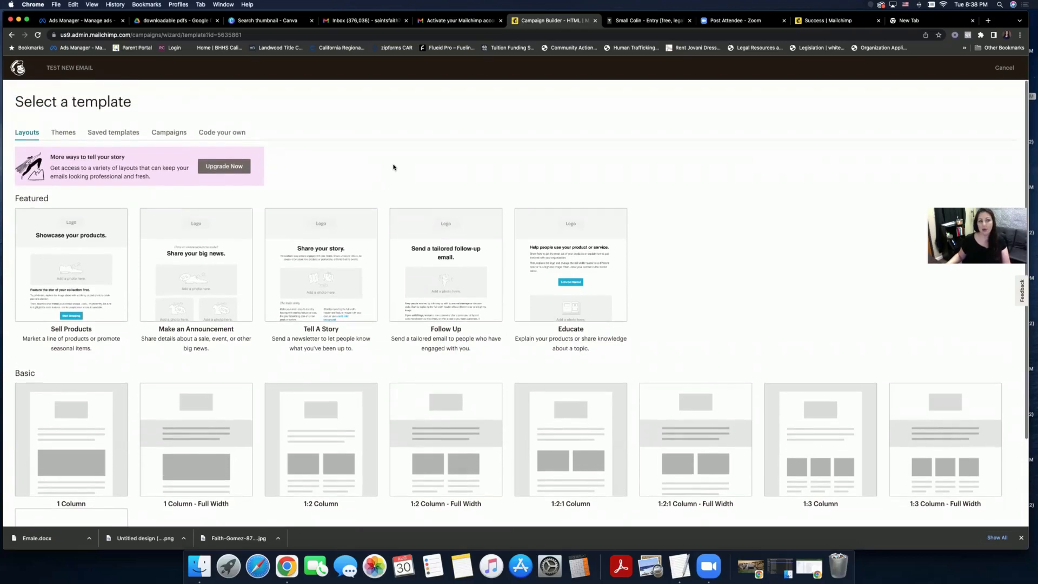
pyautogui.scroll(-5, 393, 167)
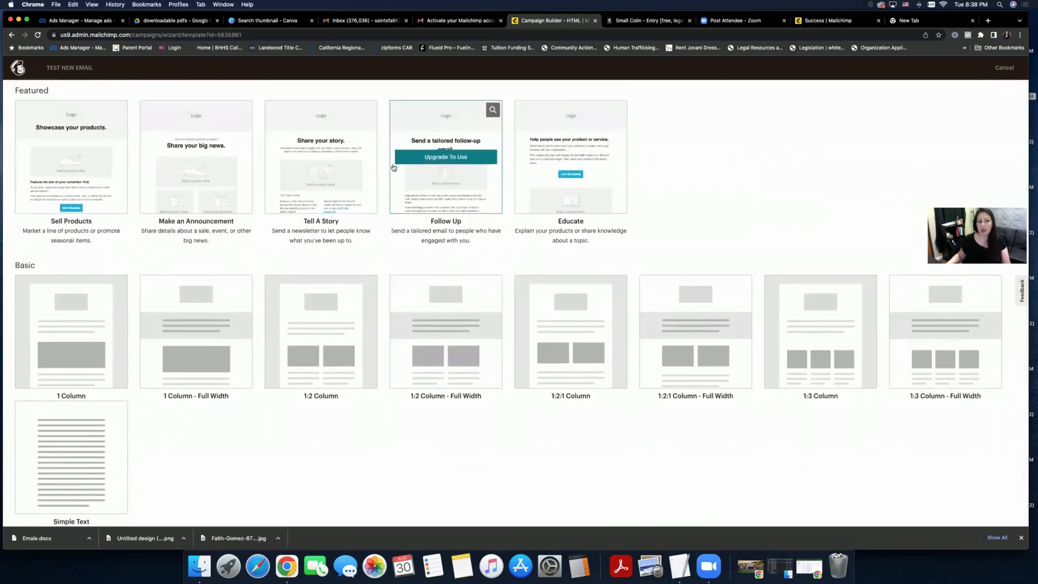
pyautogui.scroll(5, 393, 167)
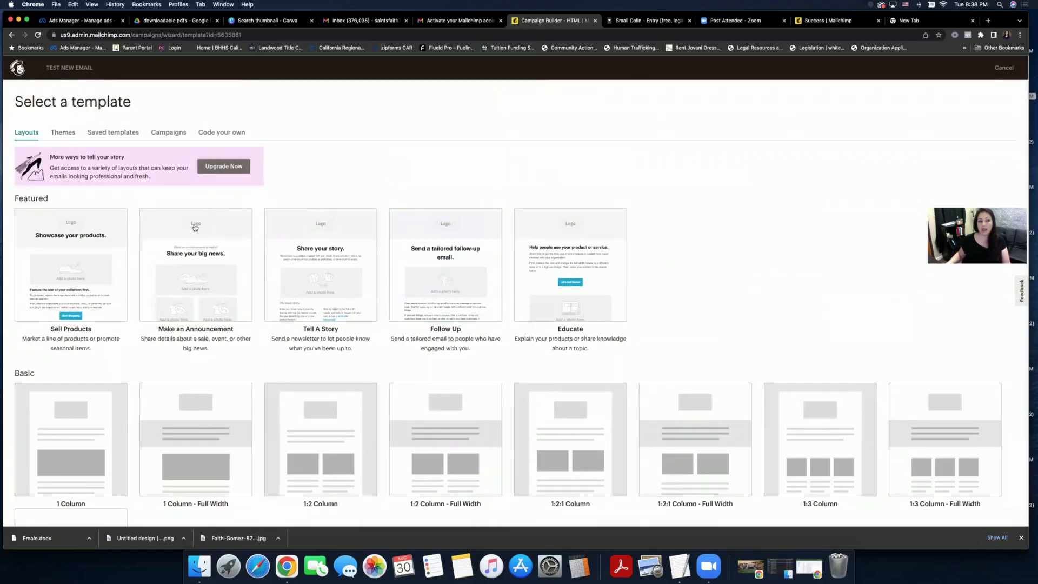
pyautogui.click(109, 246)
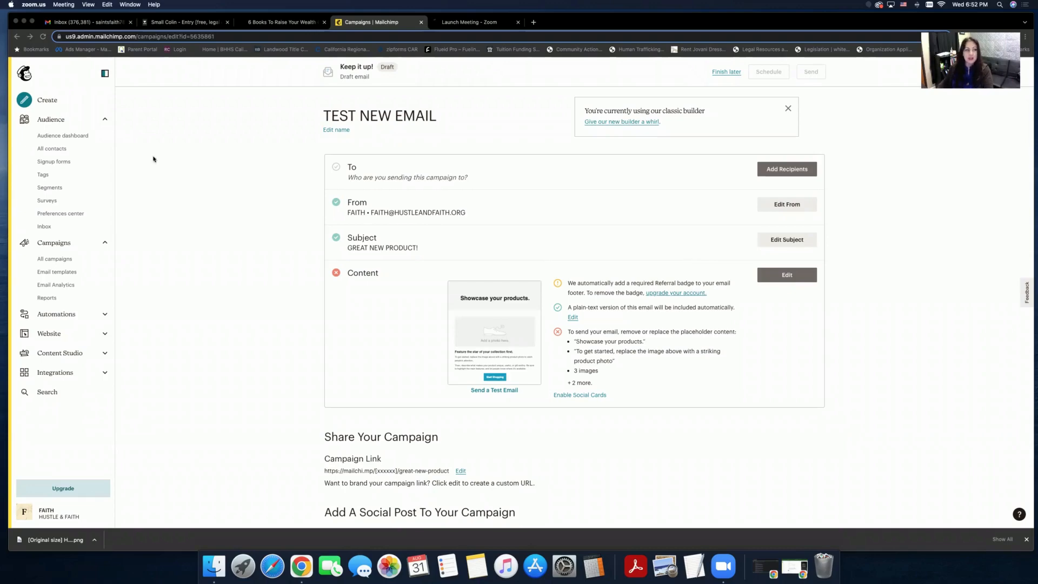
# - Open the TEST NEW EMAIL draft from All campaigns and edit its content
pyautogui.click(61, 260)
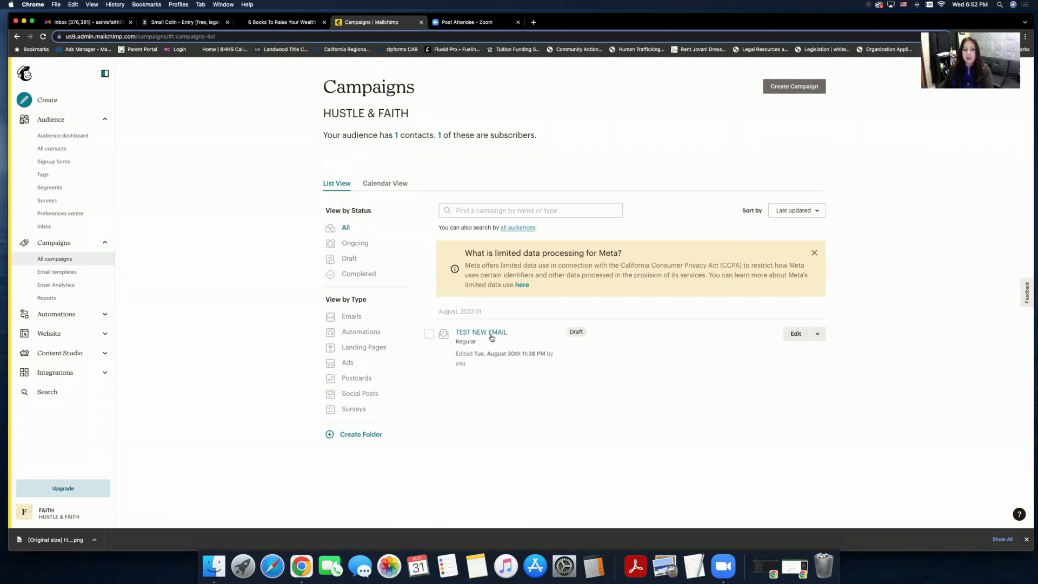
pyautogui.click(726, 343)
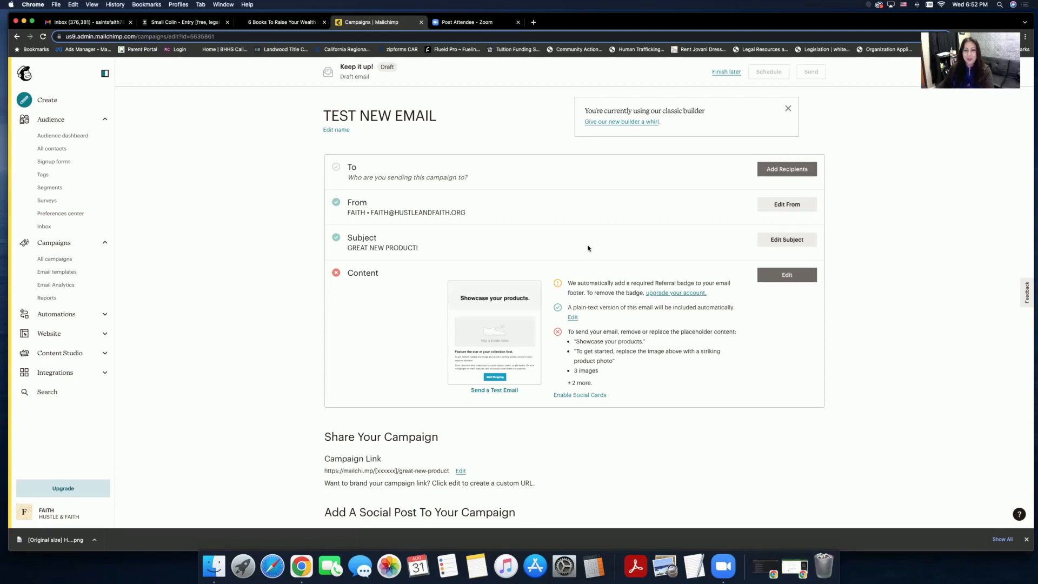
pyautogui.click(786, 275)
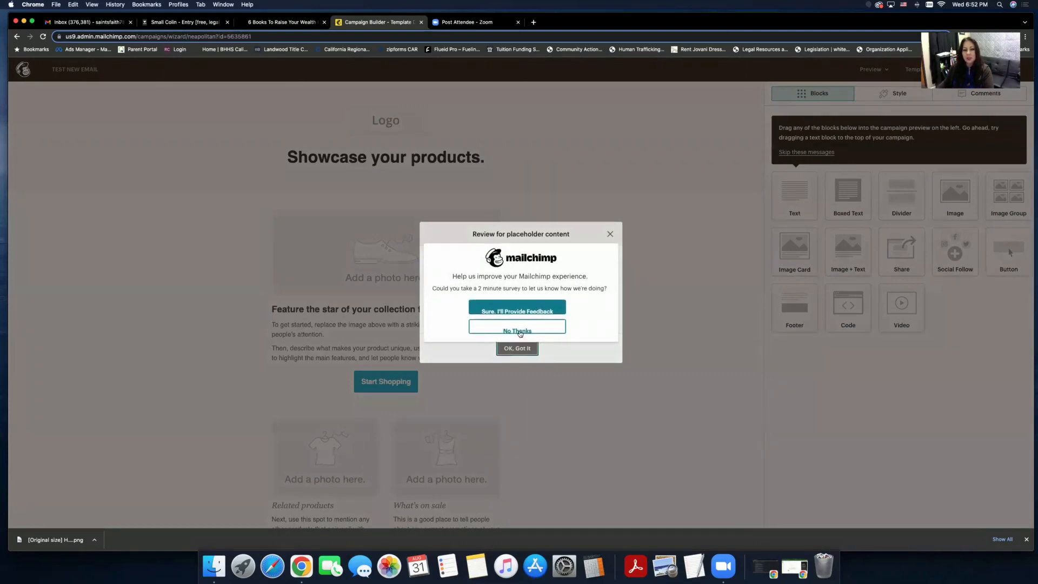
# - Replace the Logo block with uploaded HUSTLE & FAITH (1).png at about 80% size and save
pyautogui.click(519, 331)
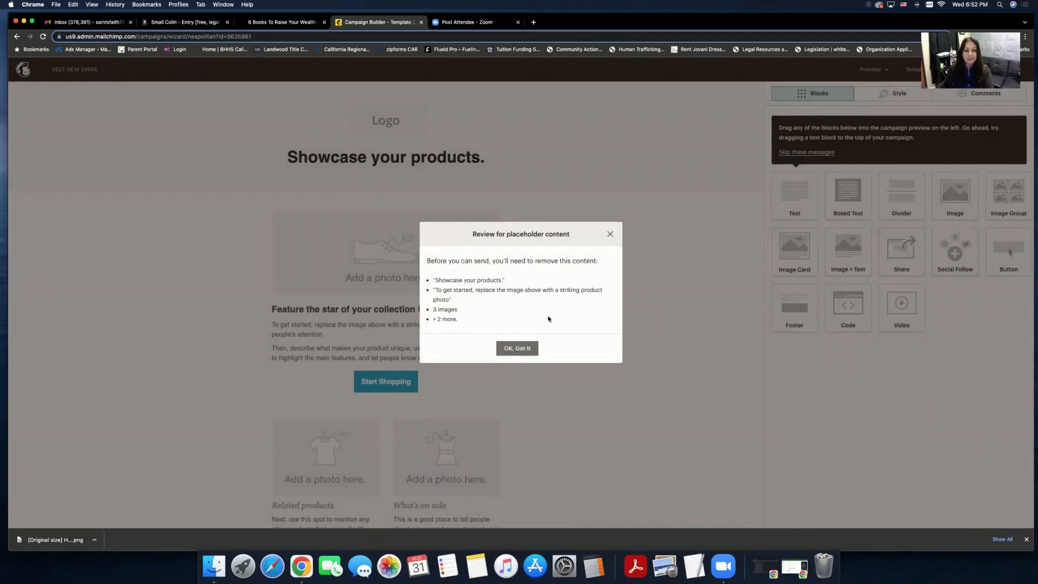
pyautogui.click(607, 240)
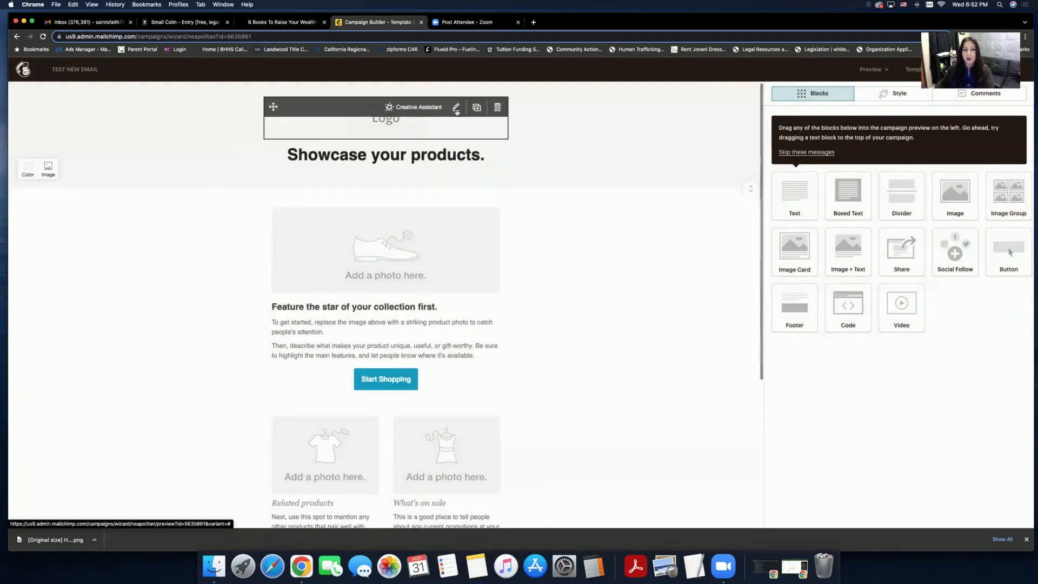
pyautogui.click(456, 113)
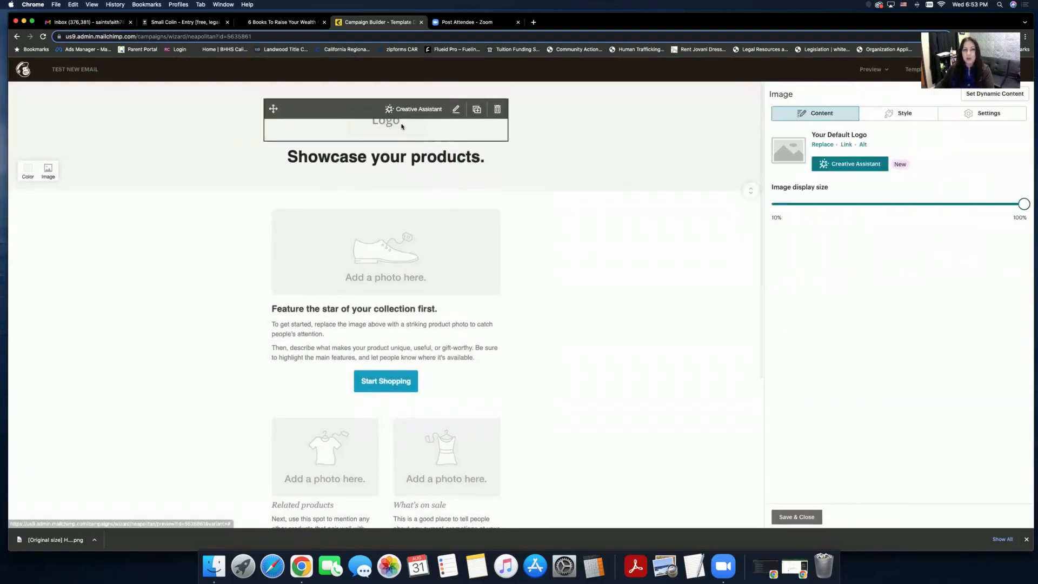
pyautogui.click(823, 145)
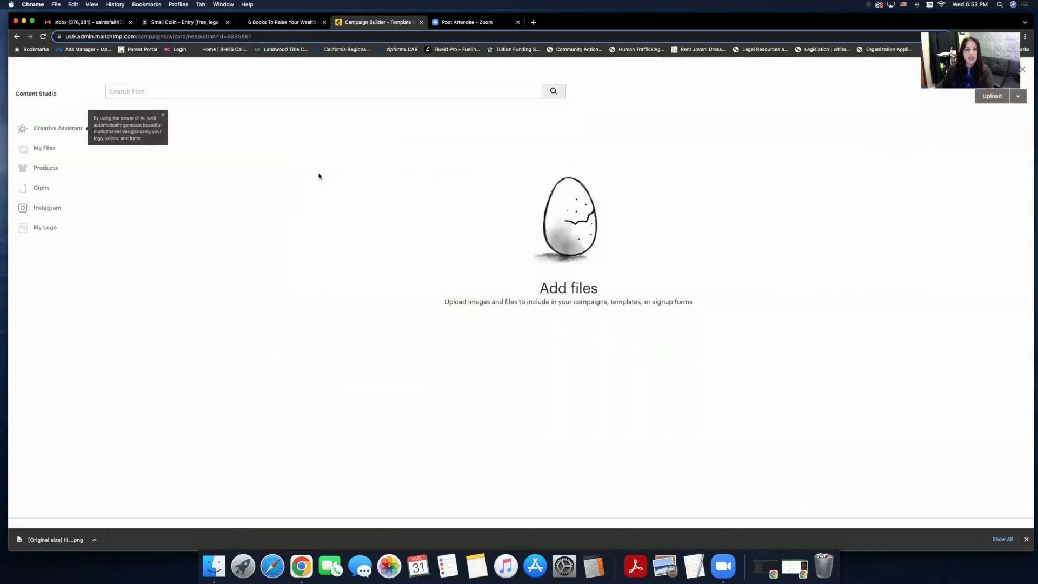
pyautogui.click(163, 116)
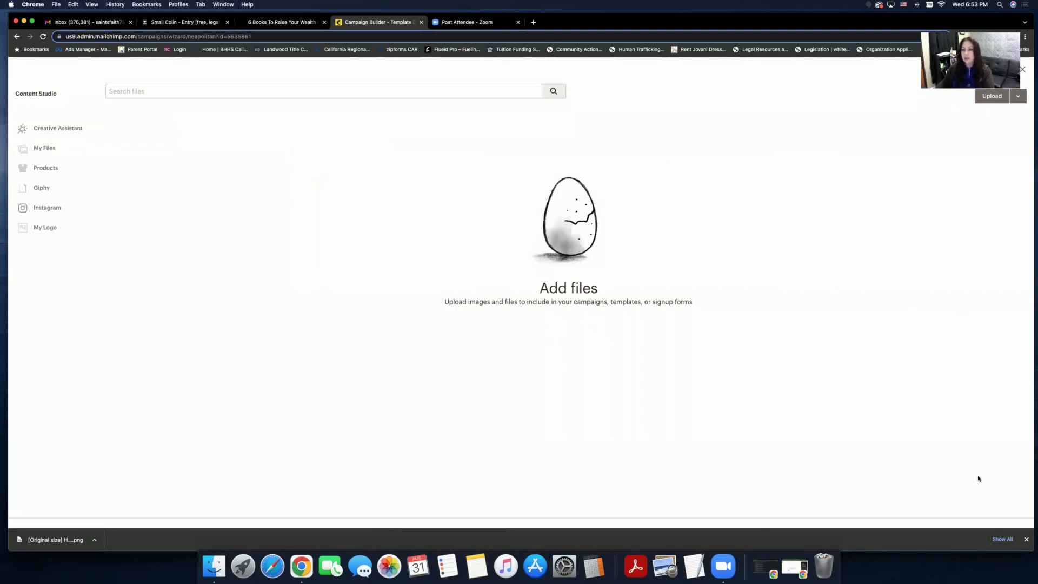
pyautogui.click(992, 97)
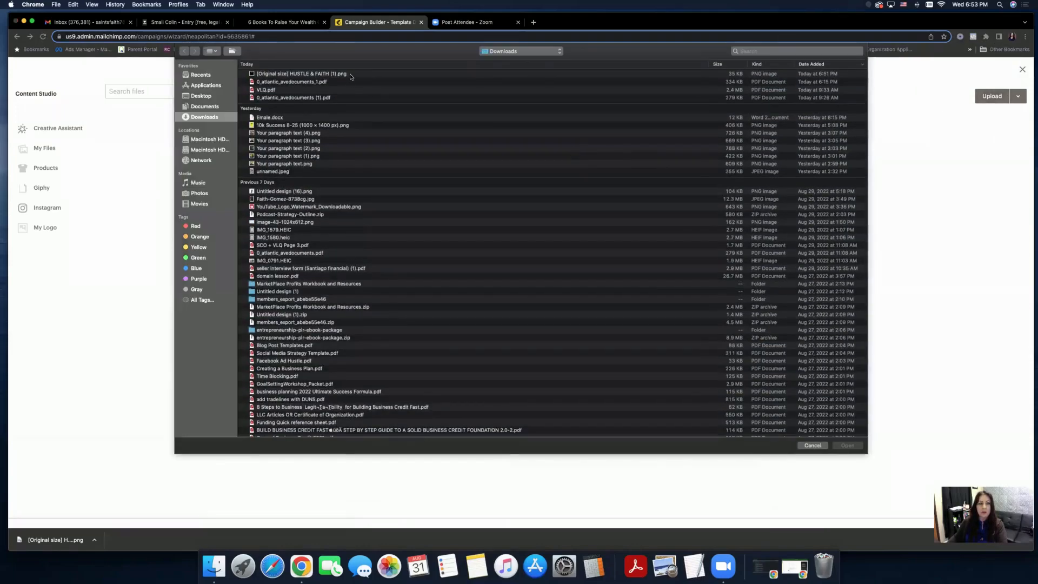
pyautogui.click(350, 74)
pyautogui.click(847, 446)
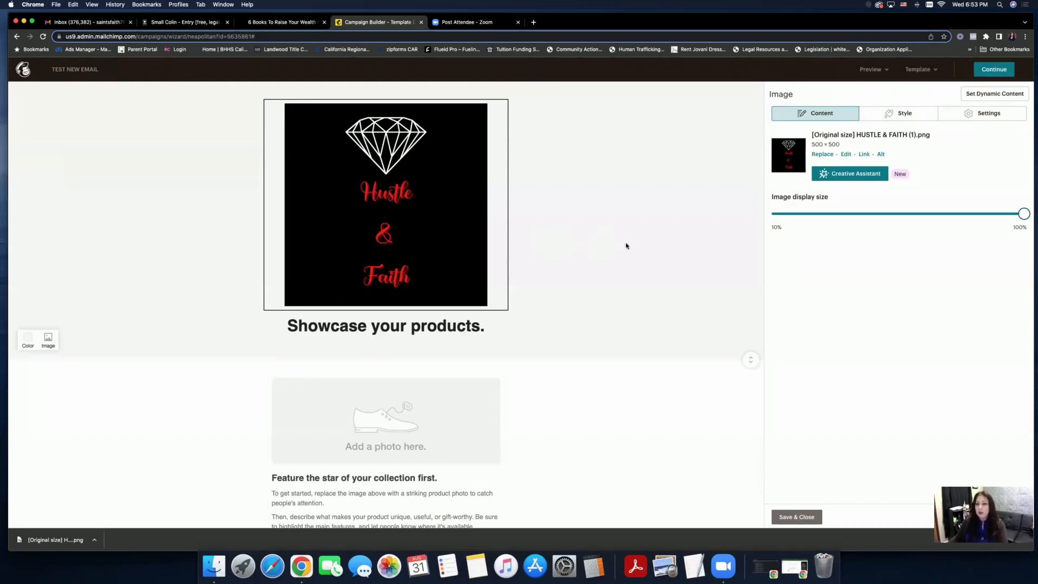
pyautogui.moveTo(1023, 214); pyautogui.dragTo(883, 220)
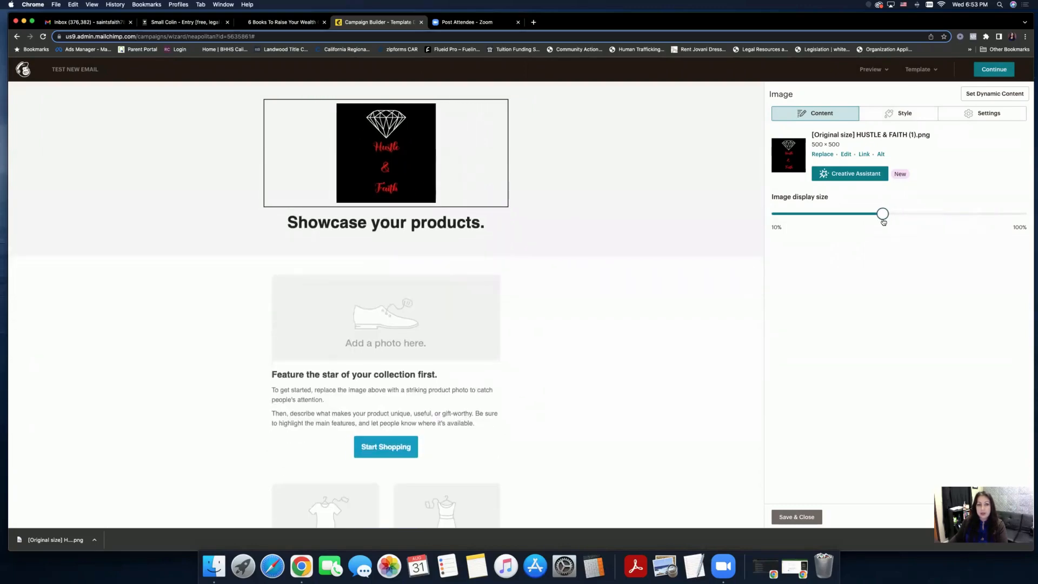
pyautogui.click(797, 517)
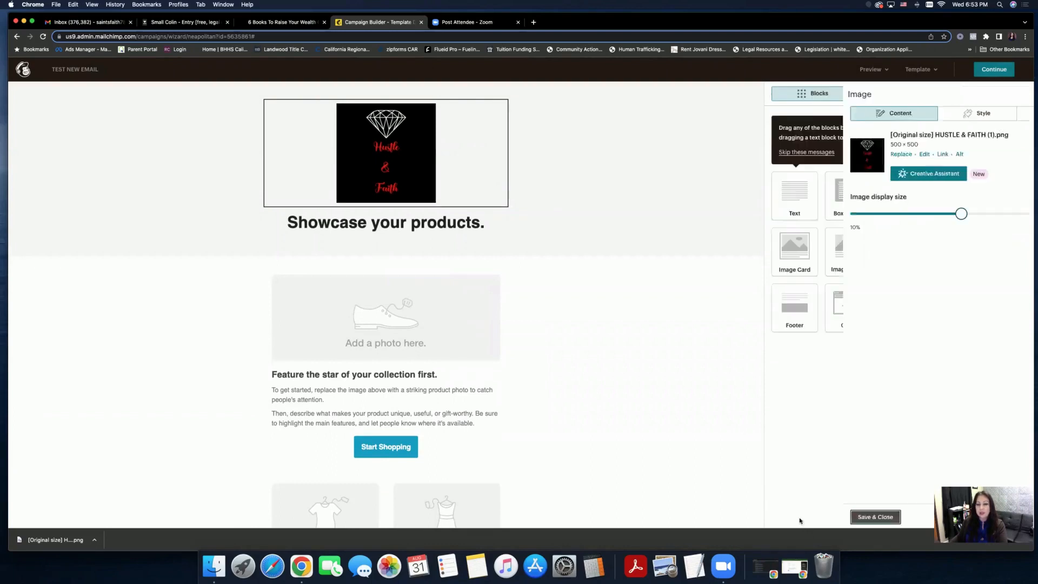
# - Change the 'Showcase your products.' heading to 'Welcome New Customer!' and save it
pyautogui.moveTo(477, 221)
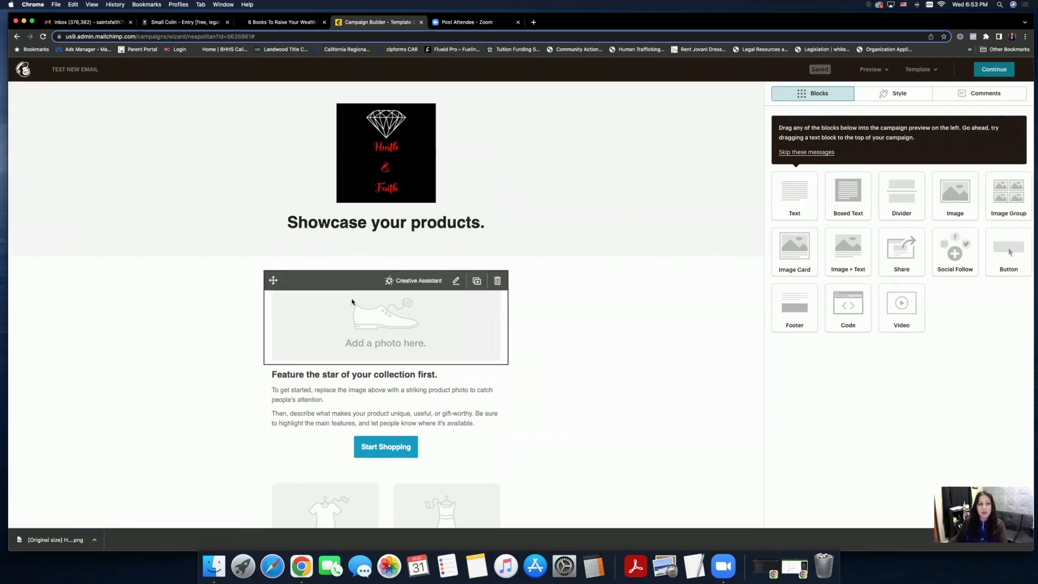
pyautogui.scroll(-5, 405, 444)
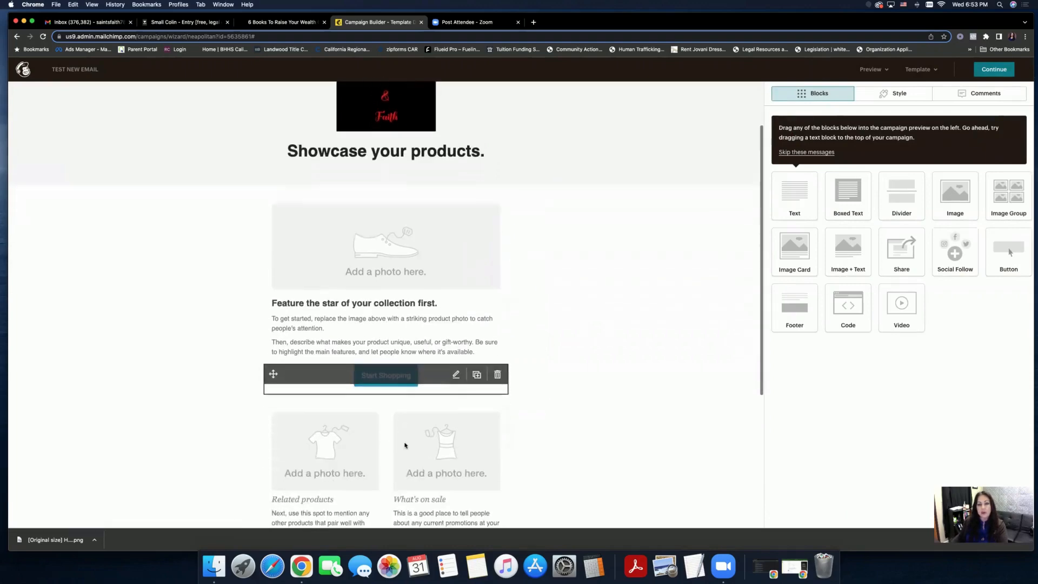
pyautogui.scroll(3, 405, 444)
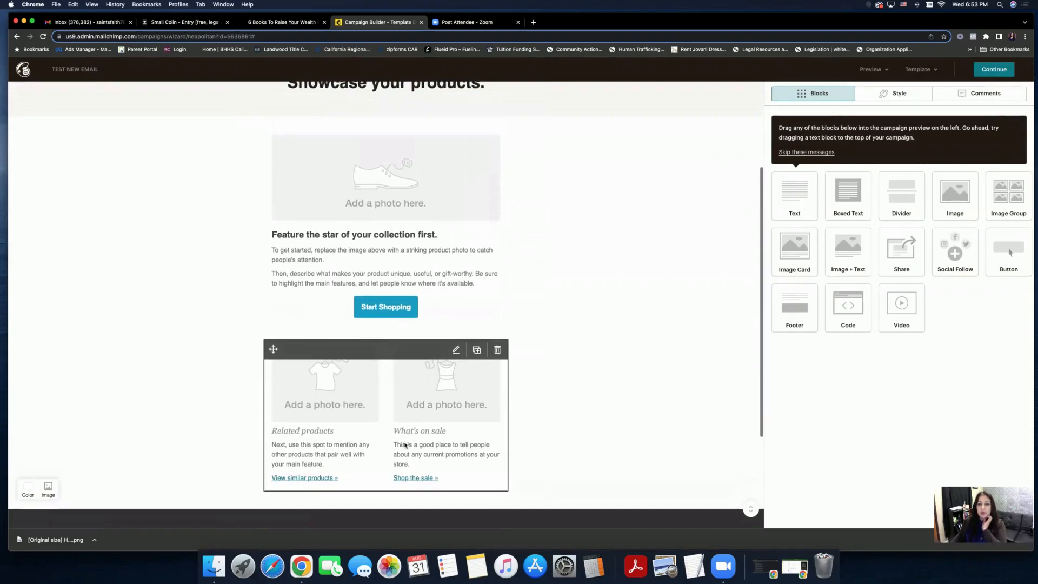
pyautogui.scroll(2, 405, 444)
pyautogui.scroll(2, 405, 444)
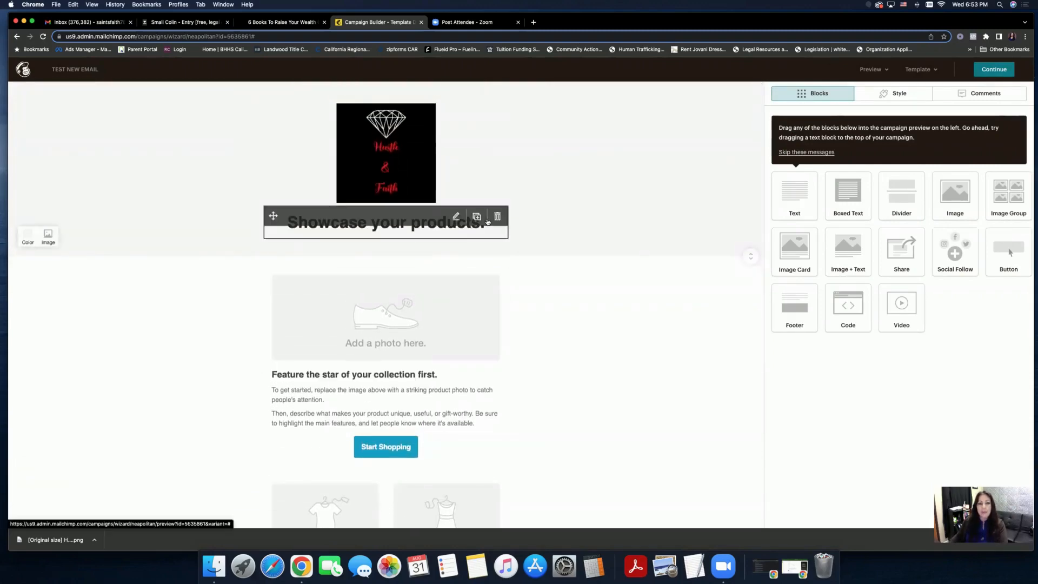
pyautogui.click(486, 221)
pyautogui.moveTo(894, 170); pyautogui.dragTo(772, 167)
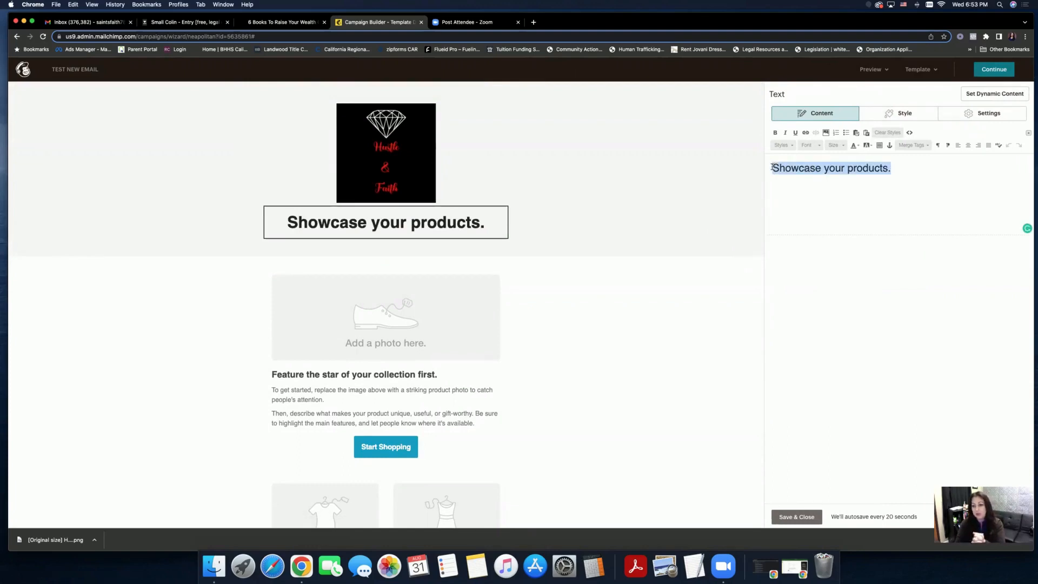
pyautogui.write('Welcome ')
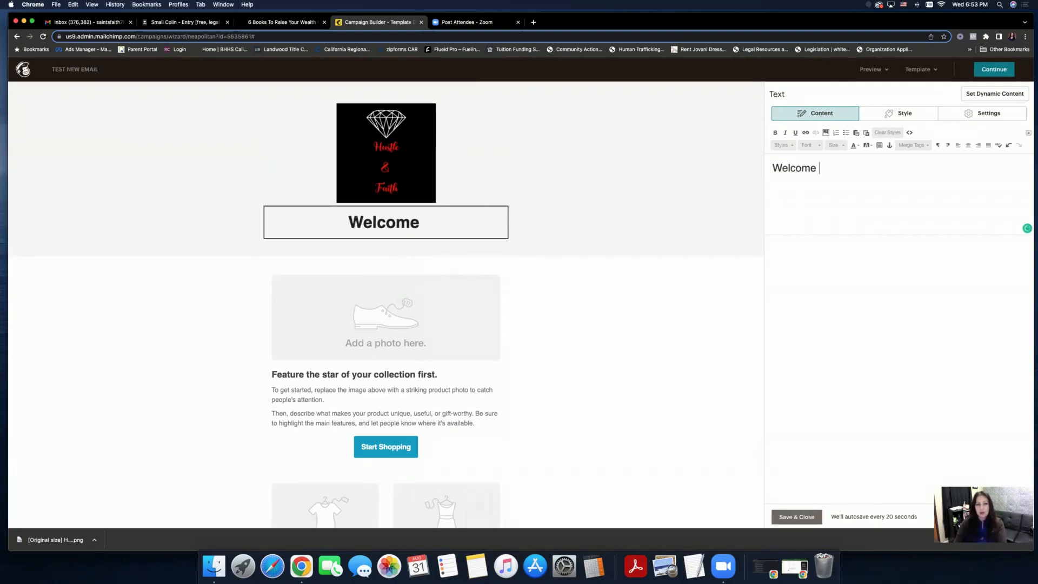
pyautogui.write('New Customer')
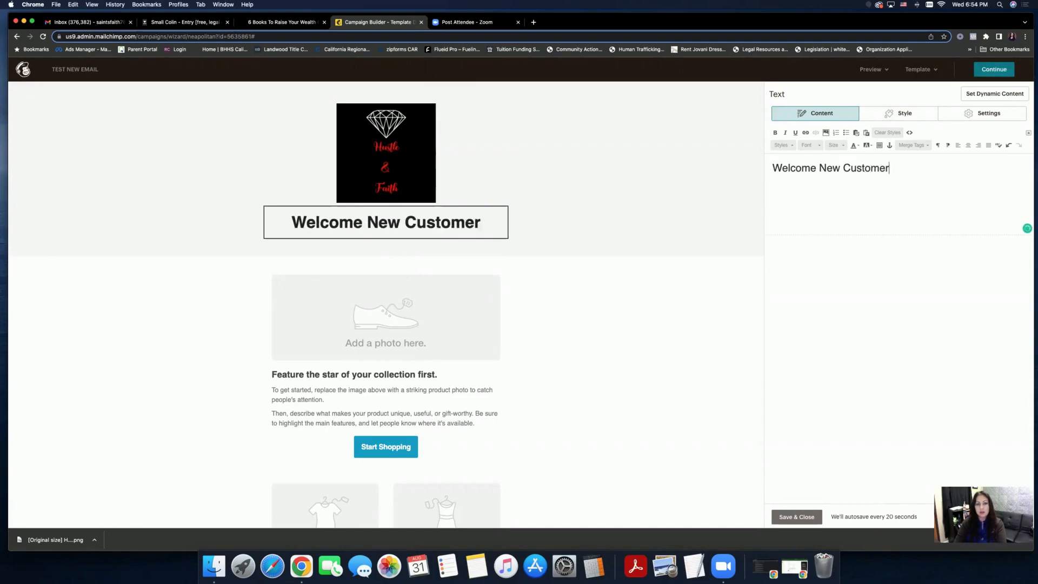
pyautogui.write('!')
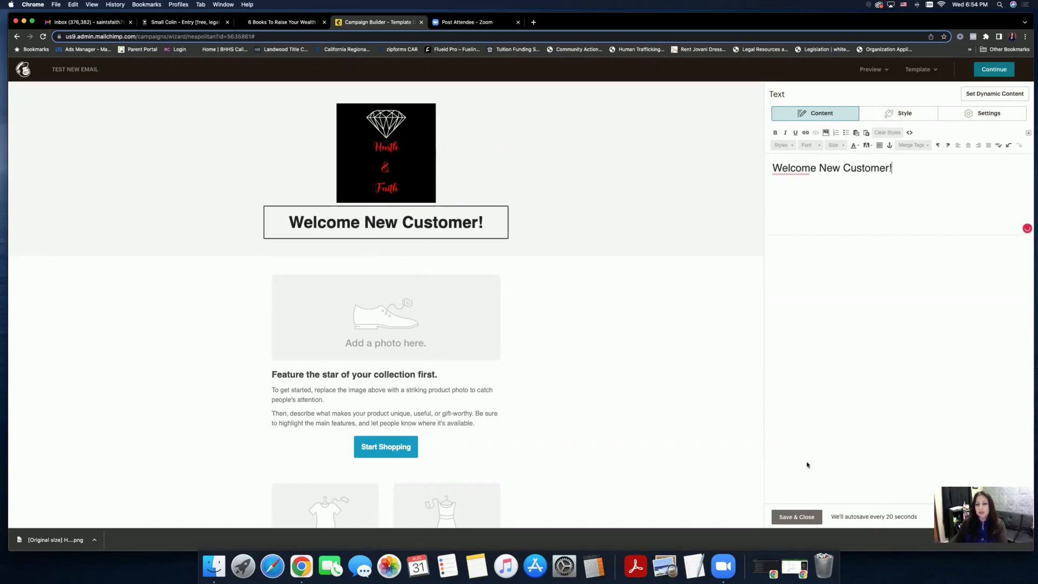
pyautogui.click(804, 517)
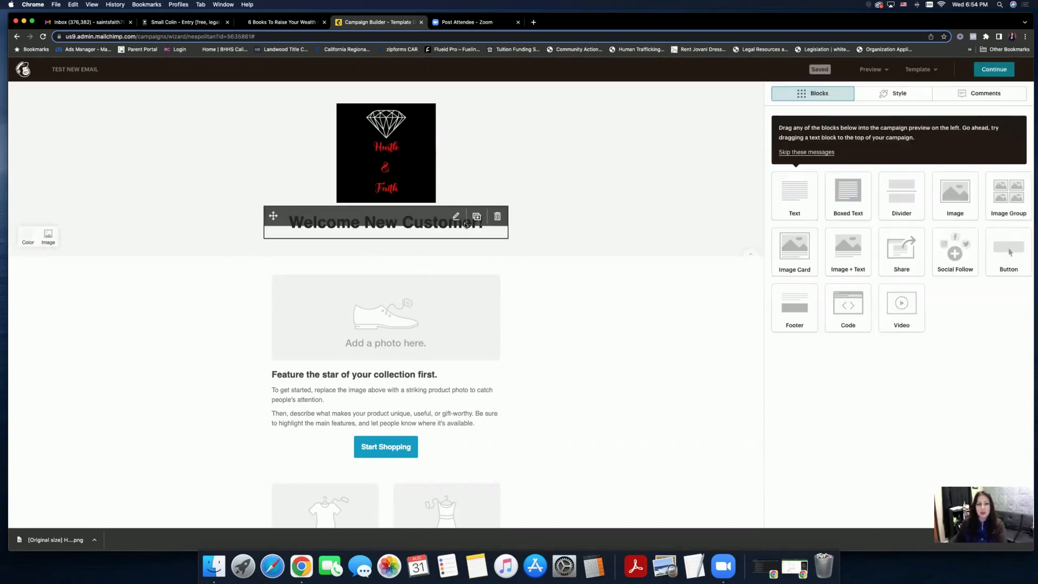
# - Make the heading bold in Arial with brown text colour
pyautogui.click(454, 218)
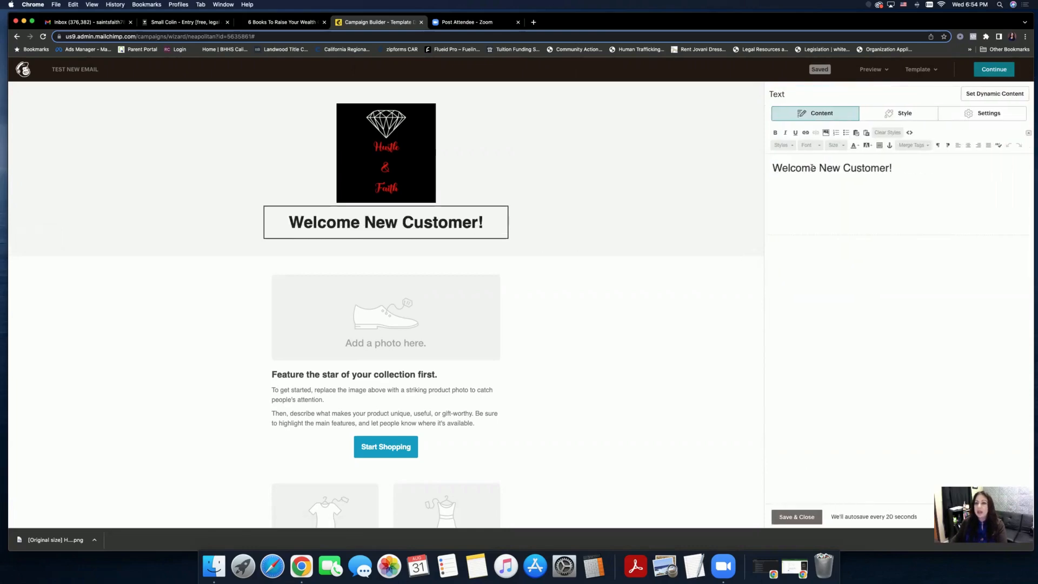
pyautogui.moveTo(901, 167); pyautogui.dragTo(772, 169)
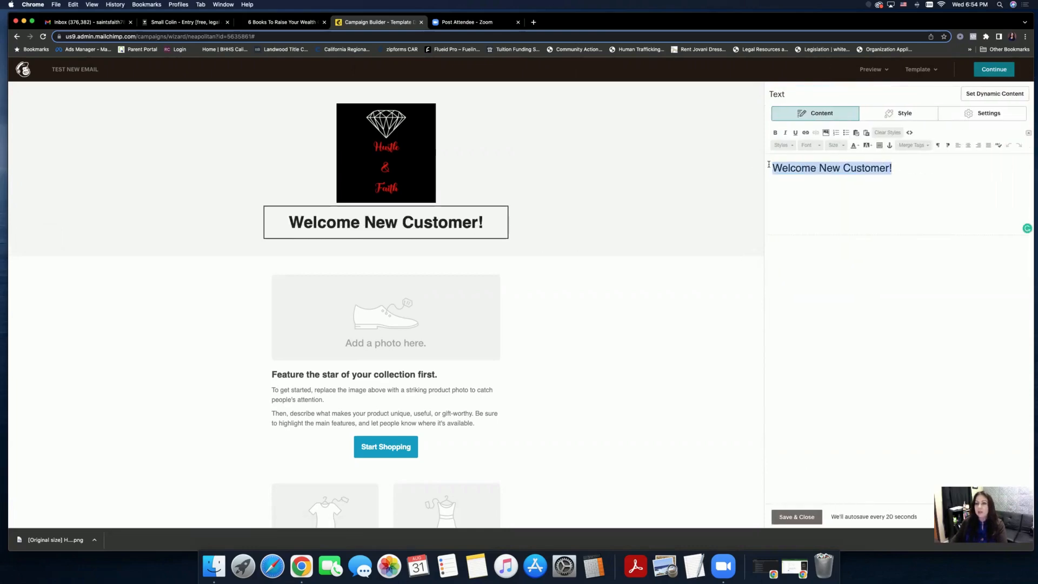
pyautogui.click(774, 133)
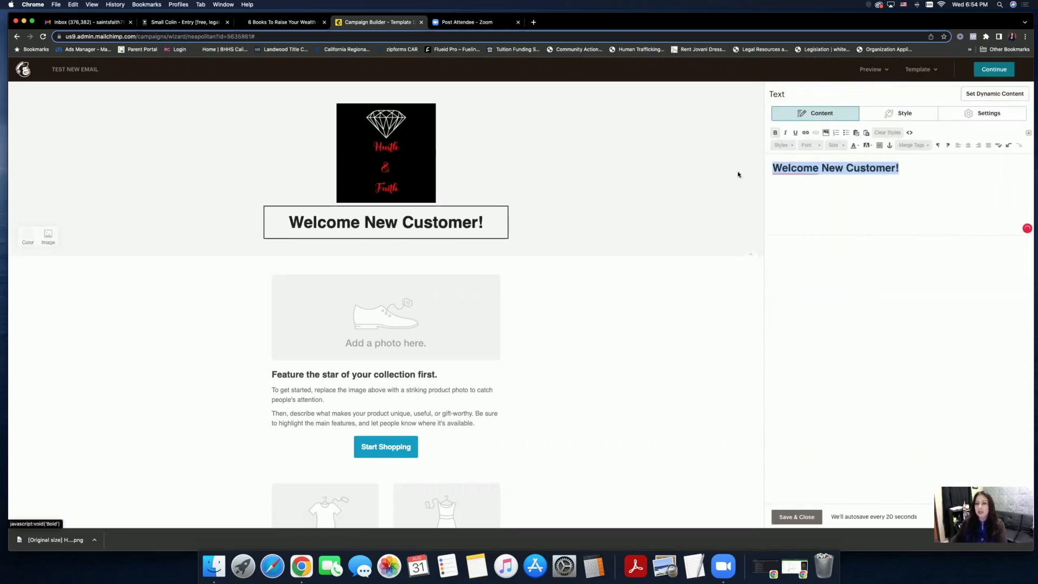
pyautogui.click(817, 145)
pyautogui.click(813, 171)
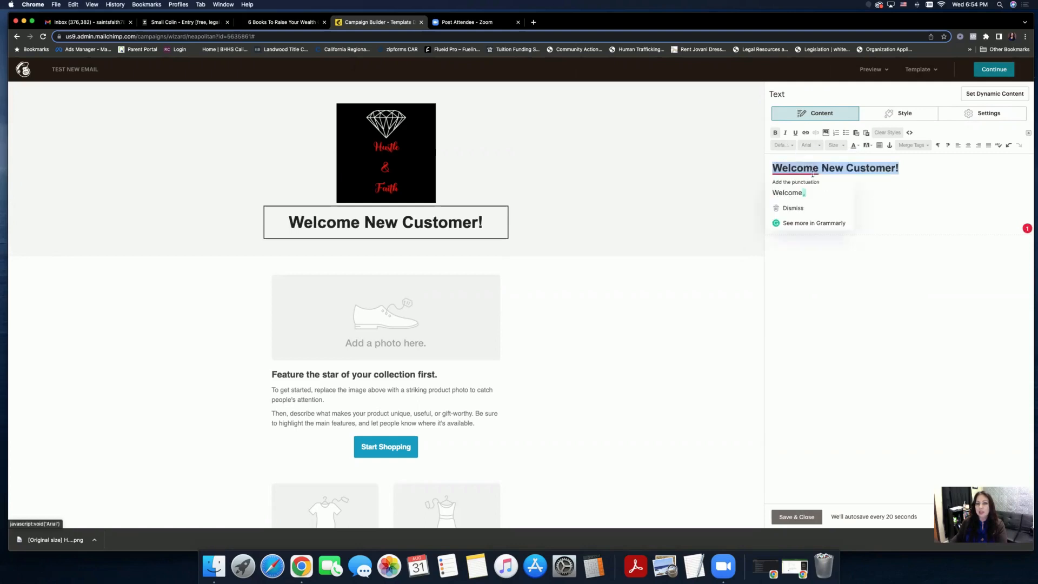
pyautogui.click(873, 188)
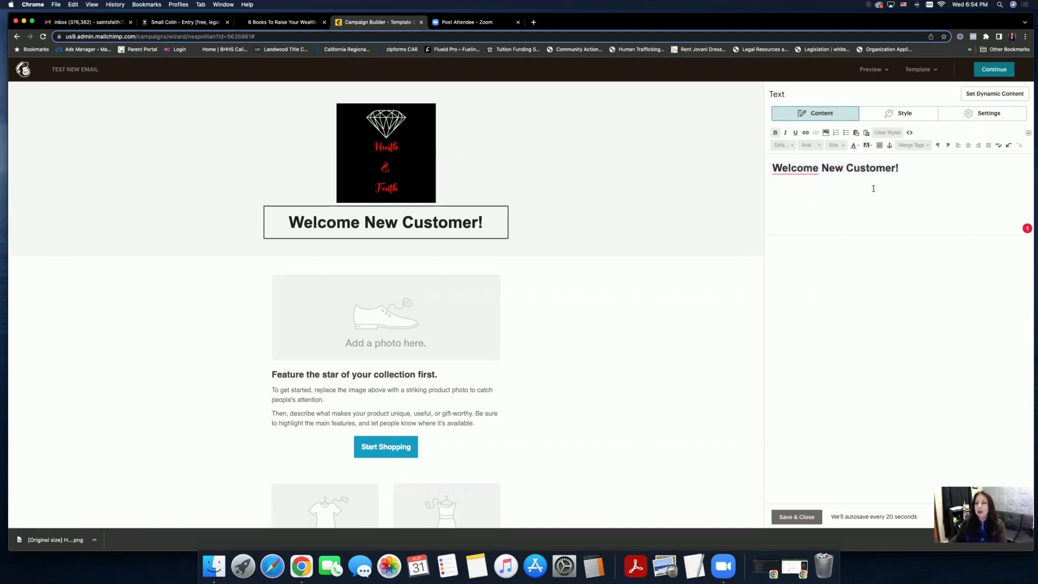
pyautogui.click(856, 145)
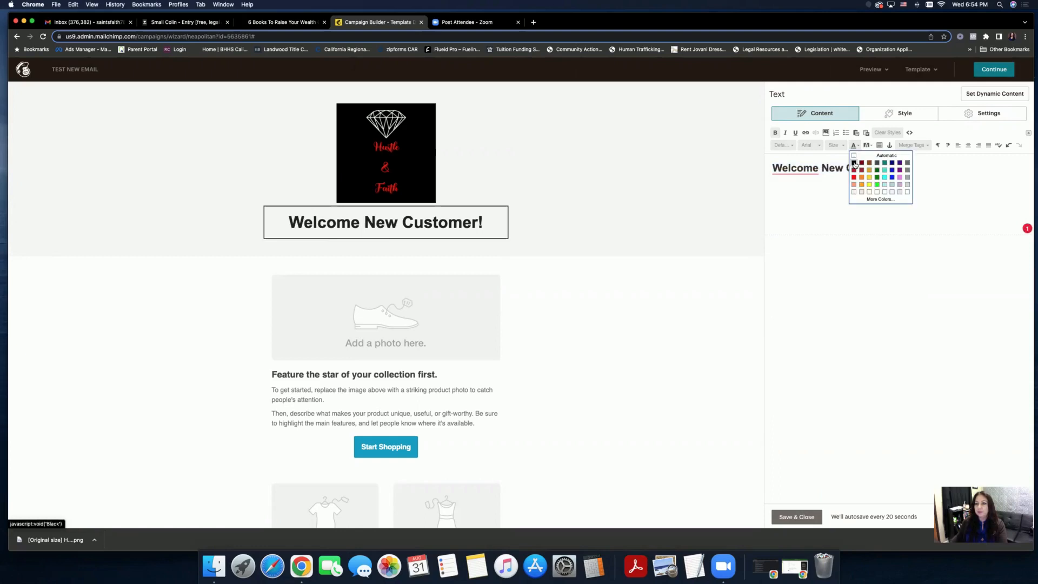
pyautogui.click(860, 171)
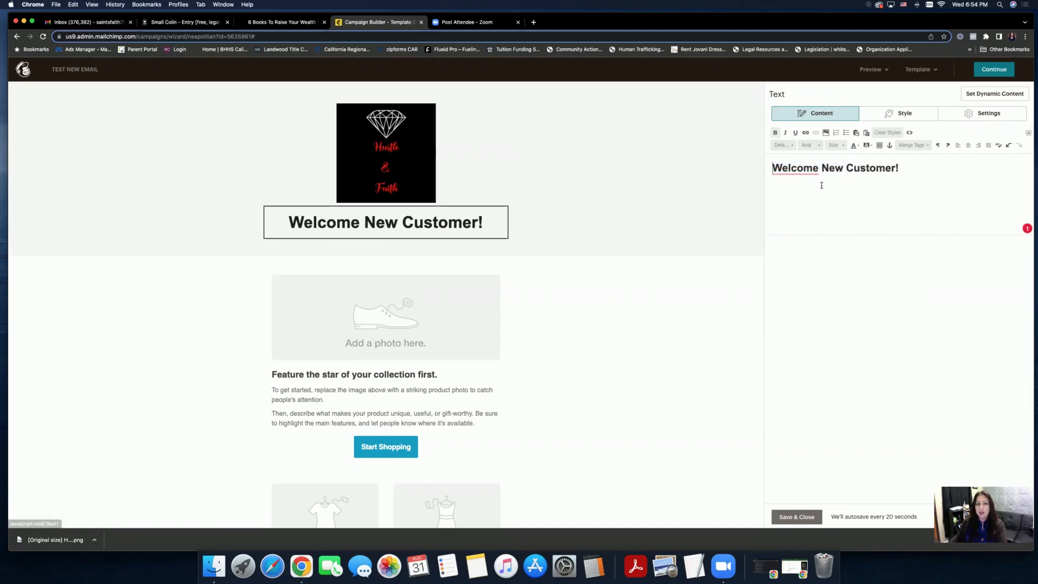
pyautogui.moveTo(911, 167); pyautogui.dragTo(774, 170)
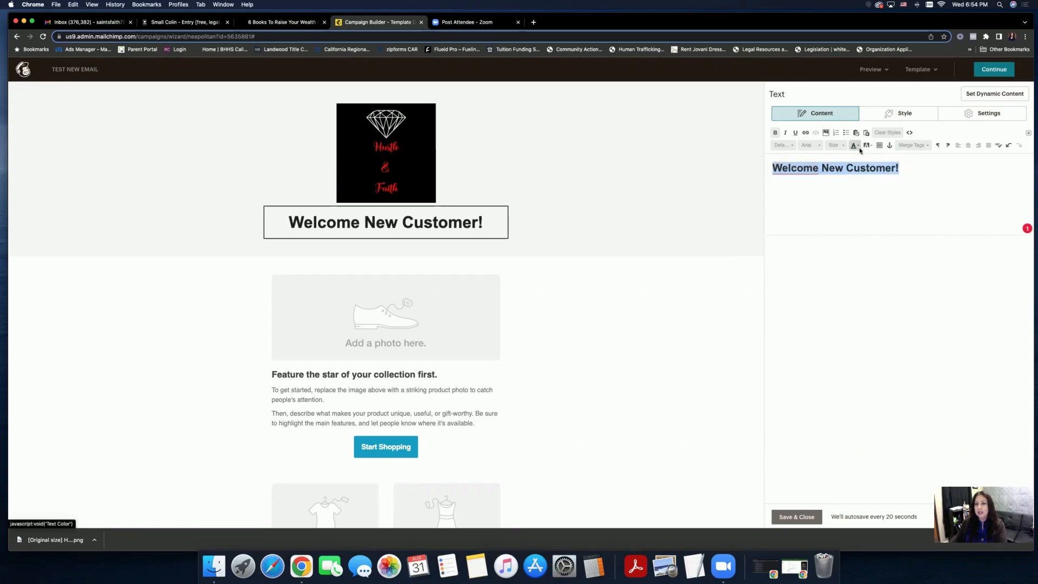
pyautogui.click(909, 165)
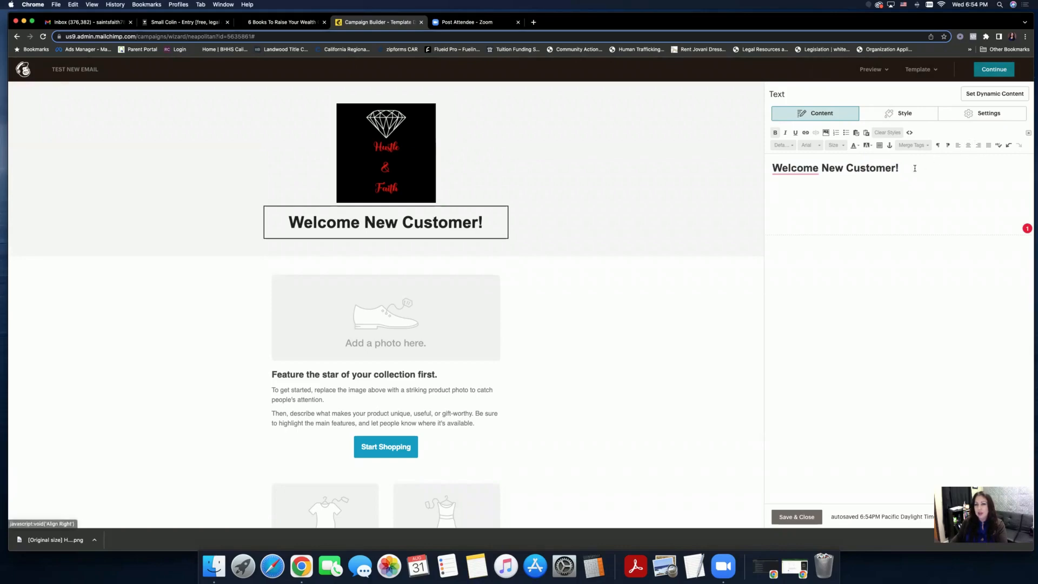
# - Keep the heading text block at one column and save and close it
pyautogui.click(895, 119)
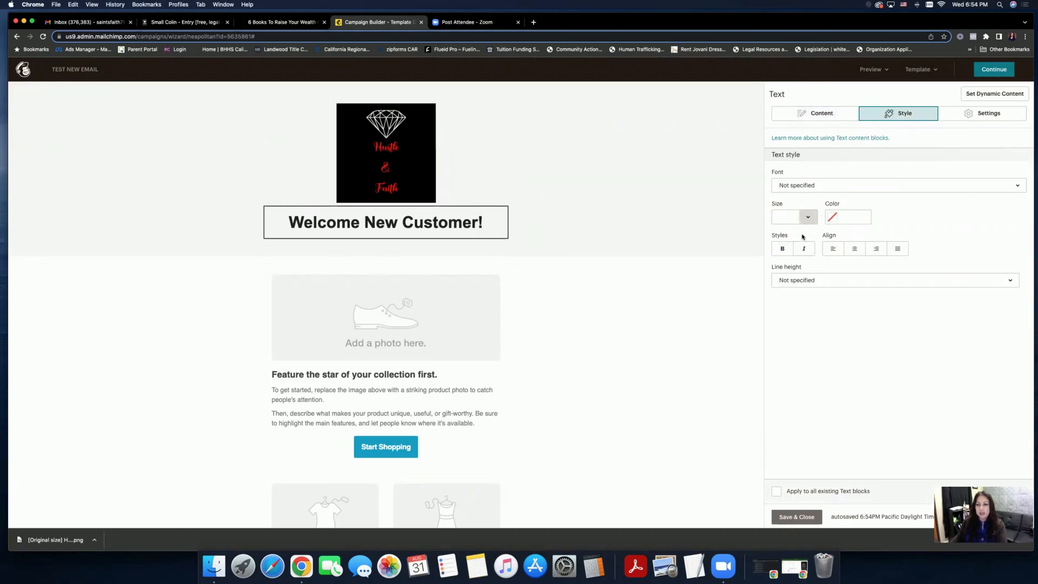
pyautogui.click(805, 522)
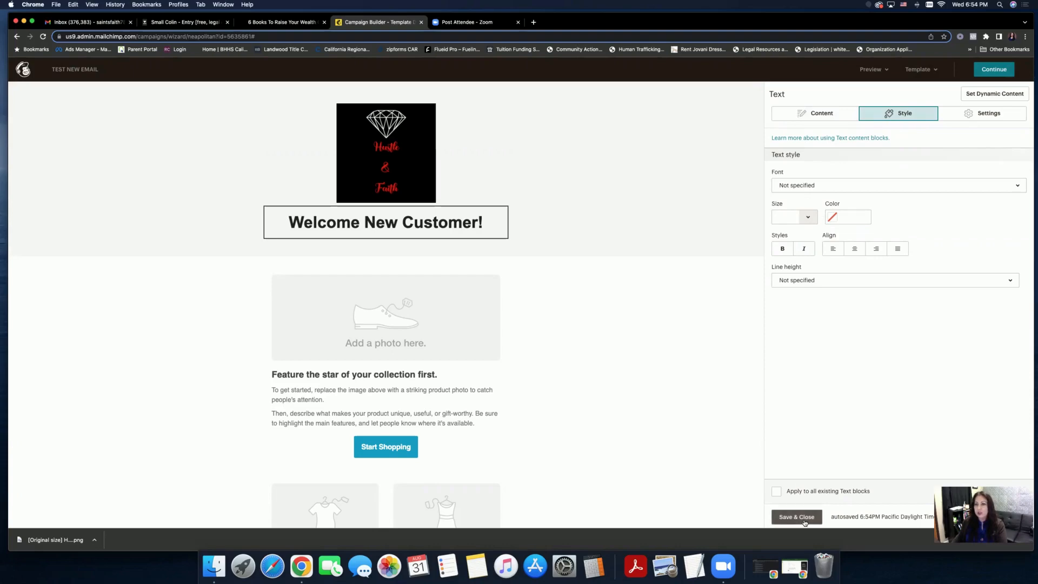
pyautogui.click(969, 114)
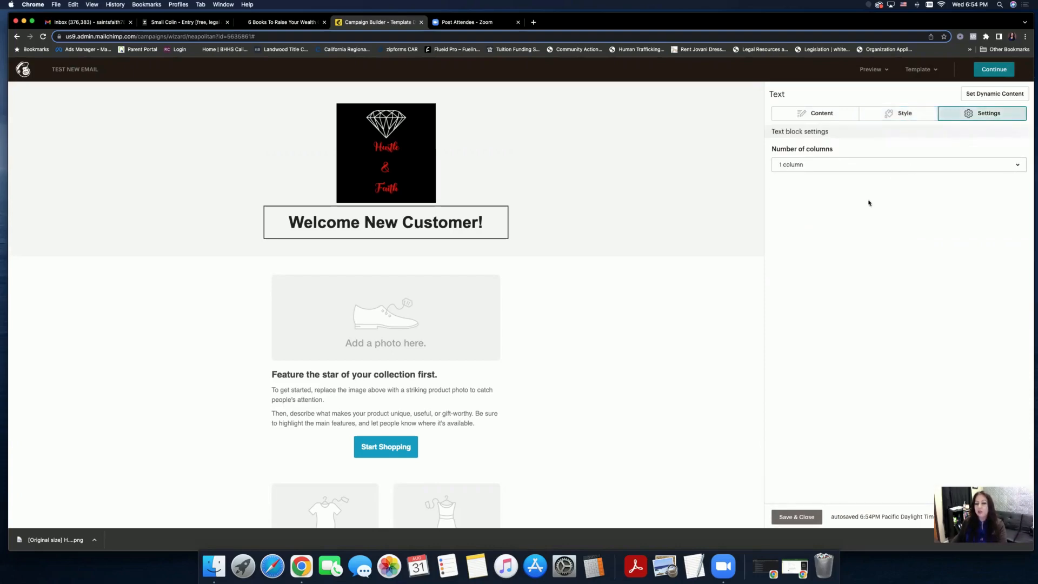
pyautogui.click(825, 171)
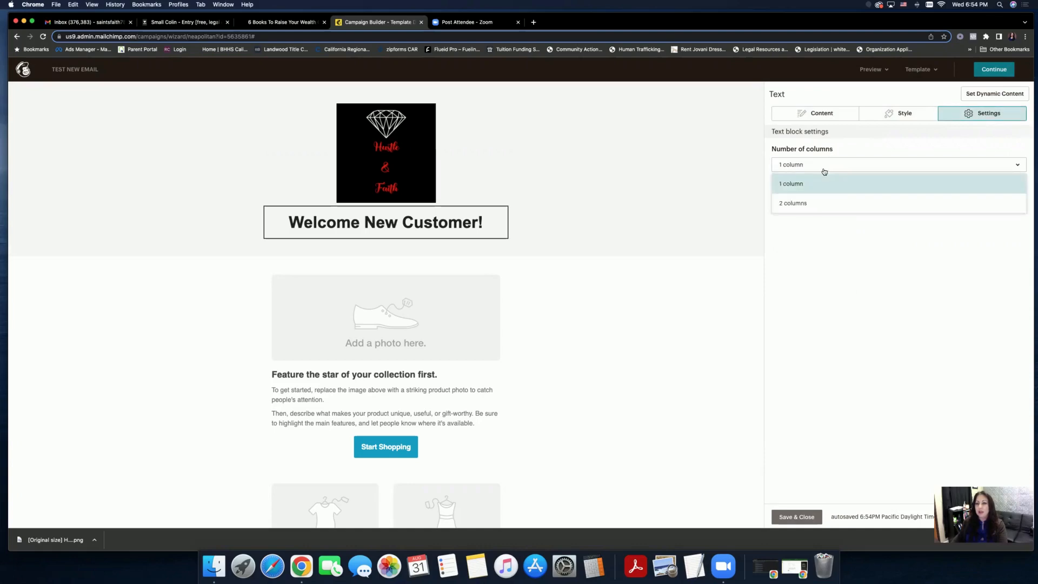
pyautogui.click(854, 150)
pyautogui.click(796, 518)
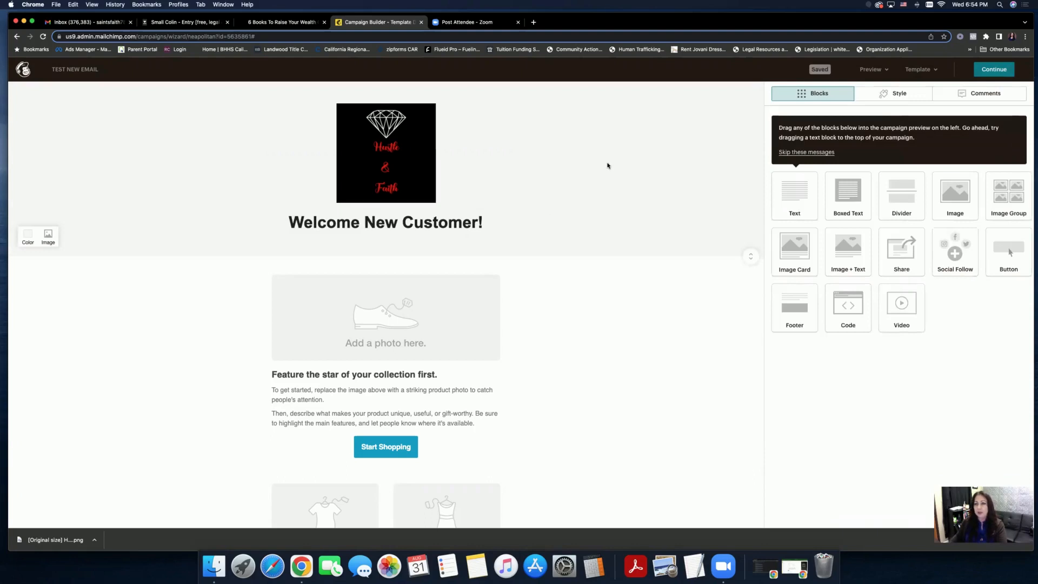
# - Swap the first product photo for the HUSTLE & FAITH (1).png image from the library
pyautogui.moveTo(453, 297)
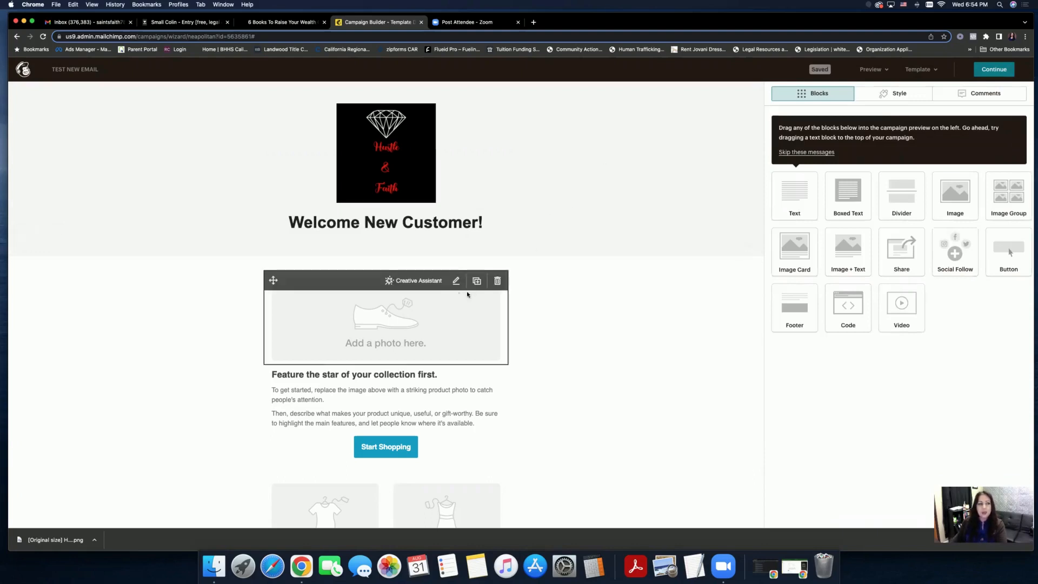
pyautogui.click(456, 281)
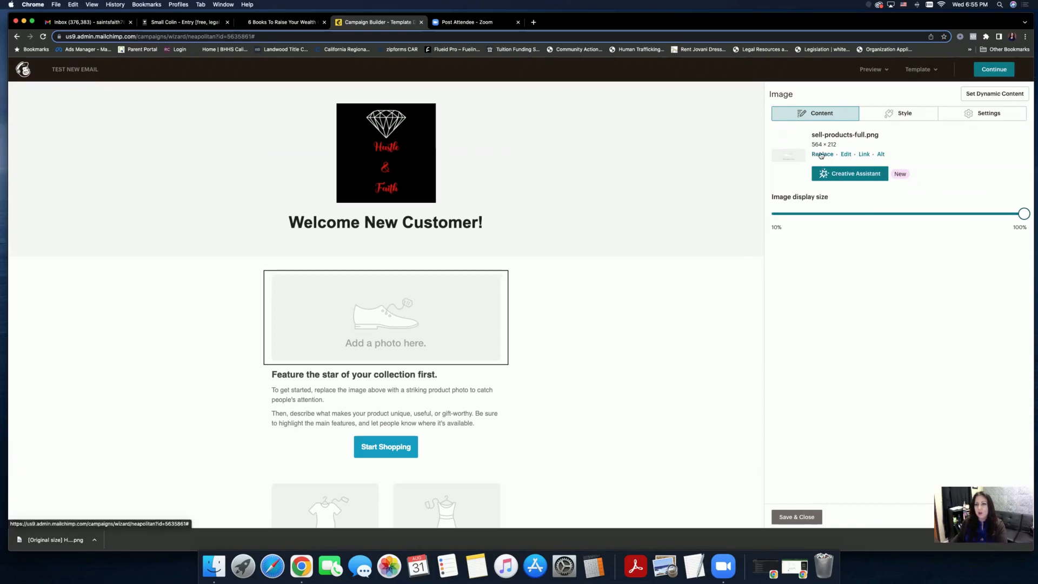
pyautogui.click(829, 174)
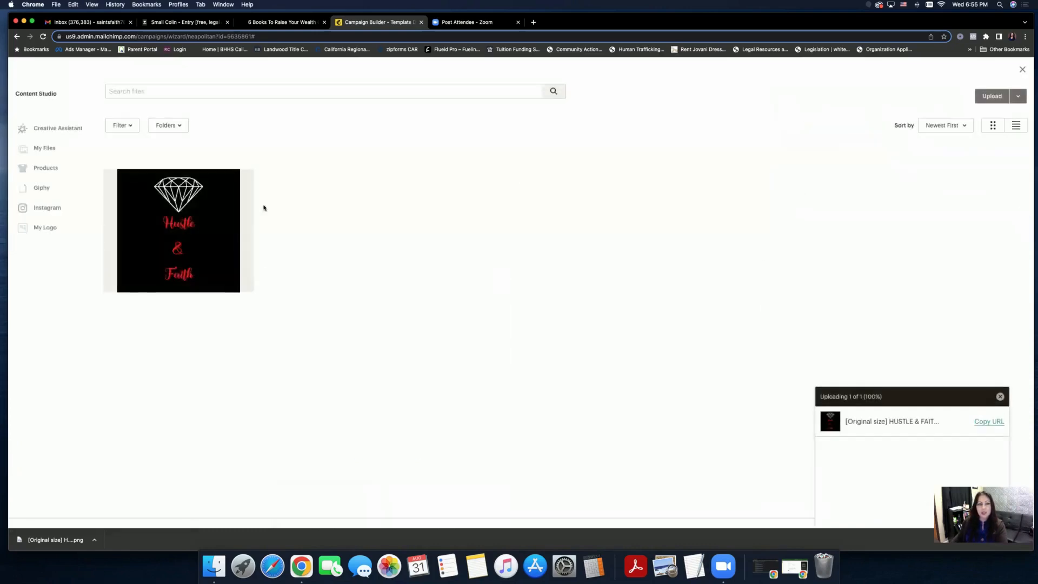
pyautogui.click(1008, 97)
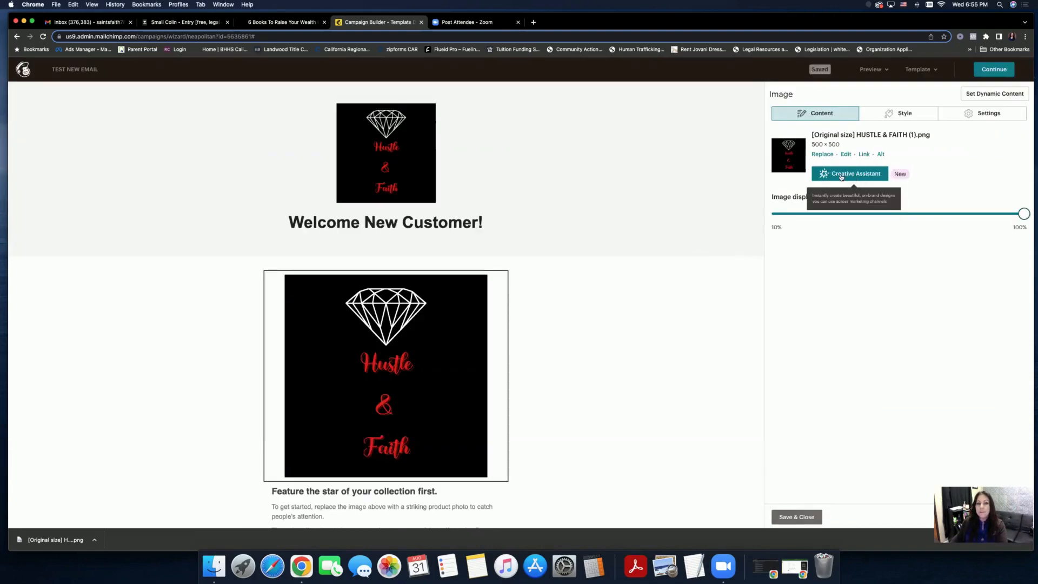
# - Dismiss the image's link dialog without adding a link
pyautogui.click(864, 155)
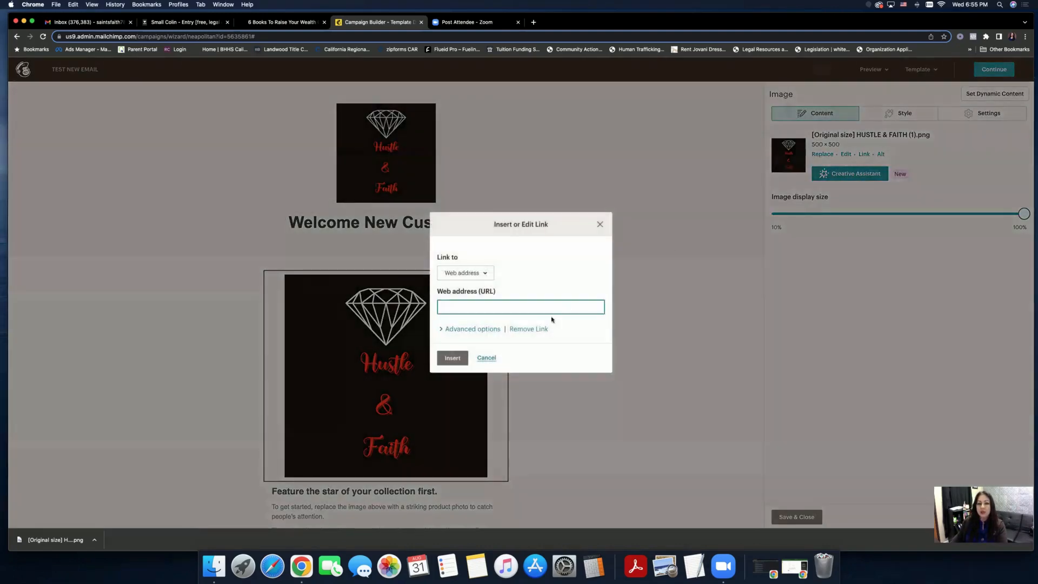
pyautogui.click(484, 273)
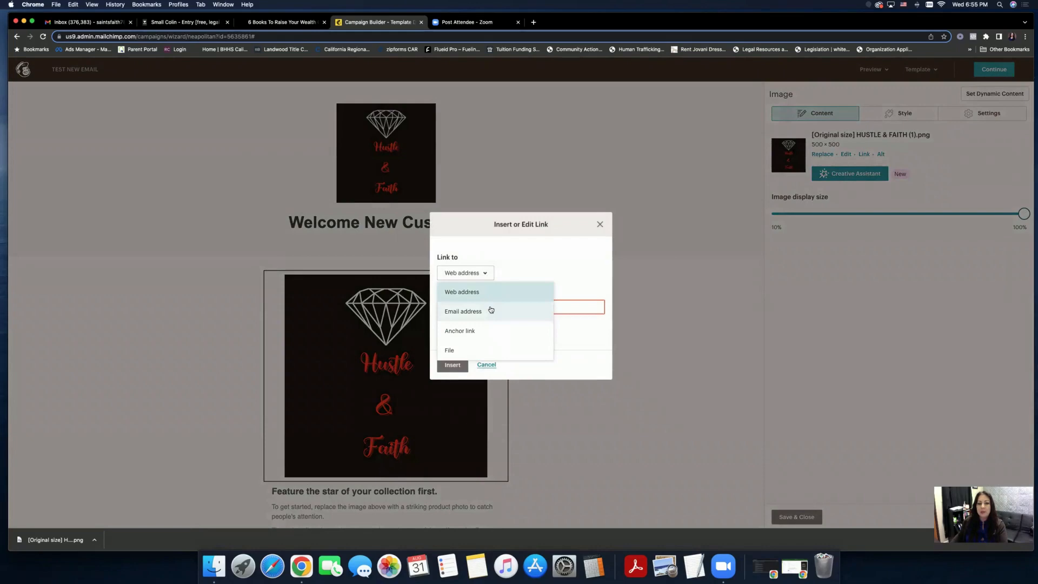
pyautogui.click(525, 266)
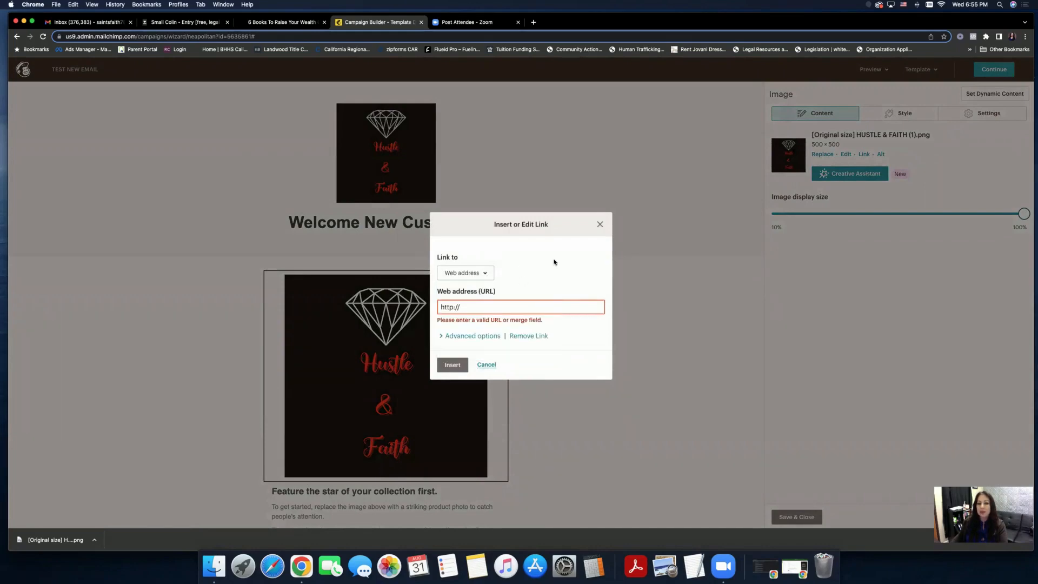
pyautogui.click(599, 227)
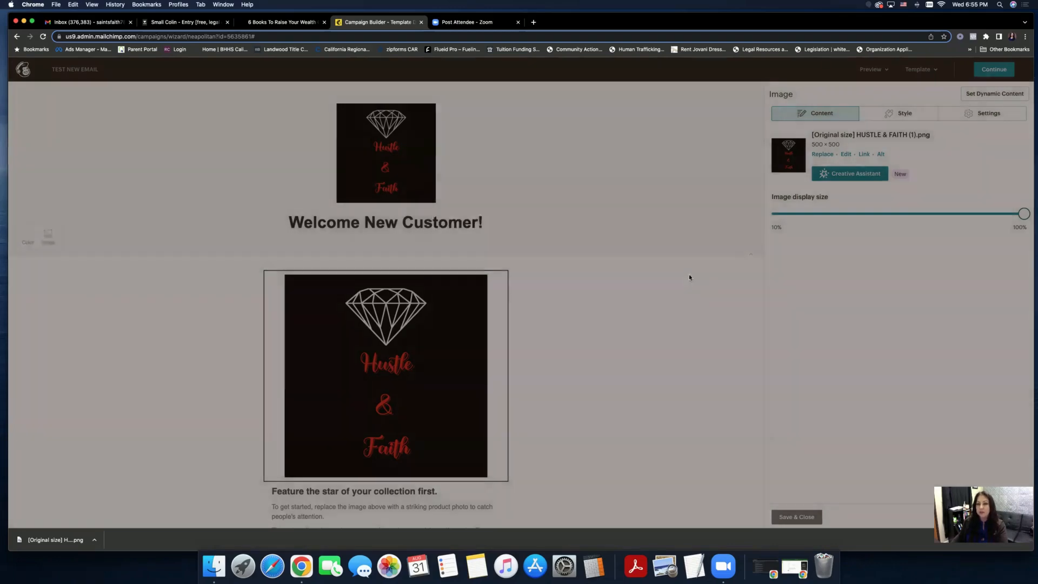
# - Give the product image a solid border in the Style options
pyautogui.click(890, 116)
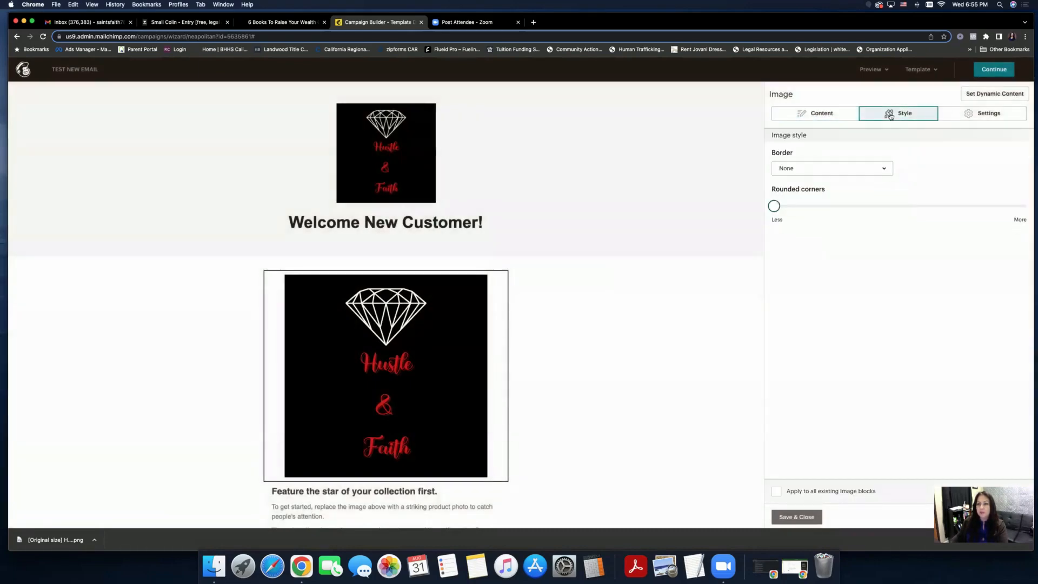
pyautogui.click(857, 167)
pyautogui.click(844, 207)
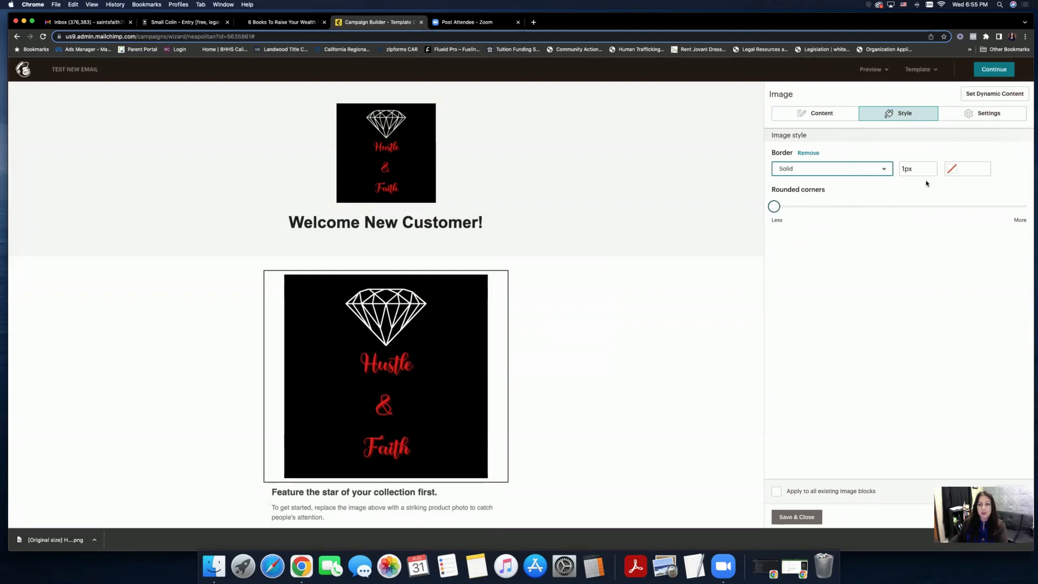
pyautogui.click(954, 171)
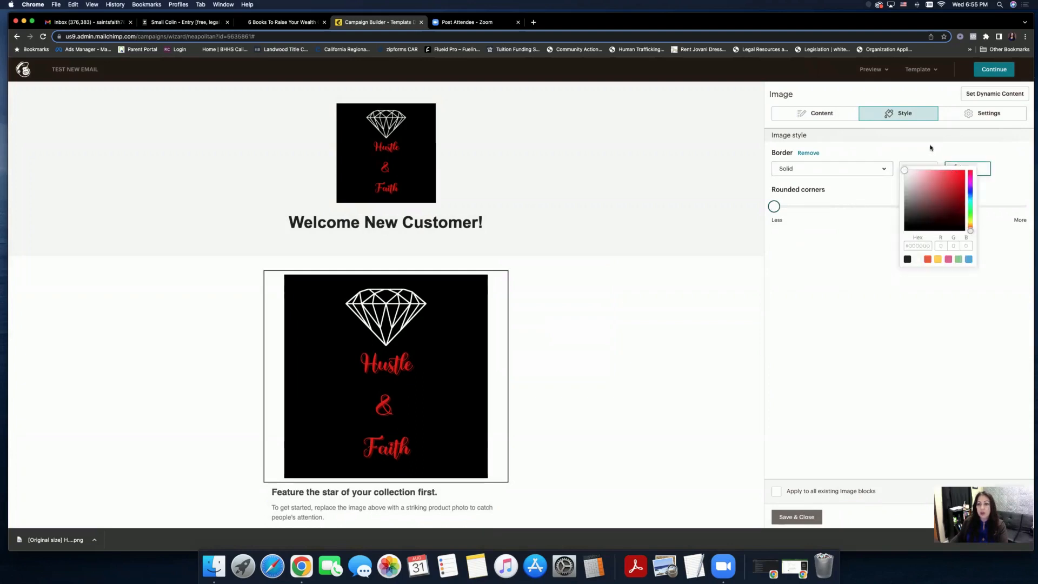
pyautogui.click(900, 168)
pyautogui.moveTo(777, 212)
pyautogui.mouseDown()
pyautogui.moveTo(836, 212)
pyautogui.moveTo(774, 211)
pyautogui.mouseUp()
# - Centre the product image, make it edge to edge, and save the block
pyautogui.click(967, 113)
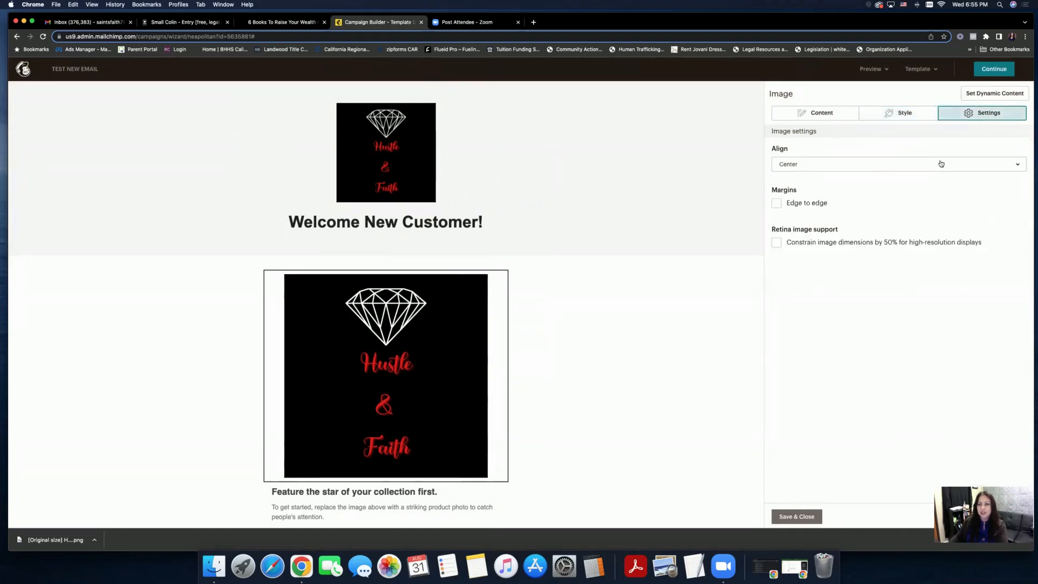
pyautogui.click(922, 169)
pyautogui.click(909, 182)
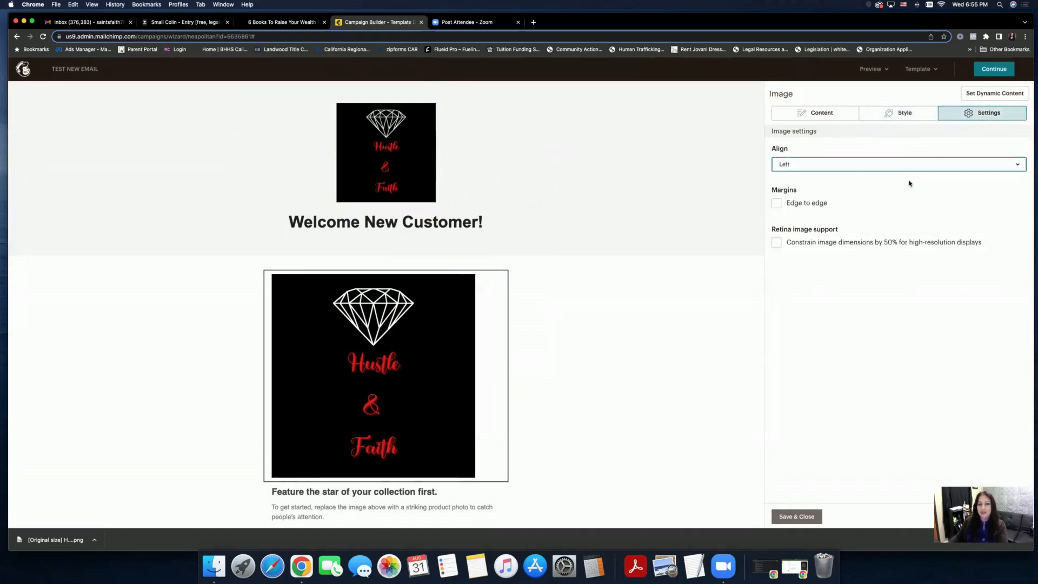
pyautogui.click(906, 167)
pyautogui.click(899, 202)
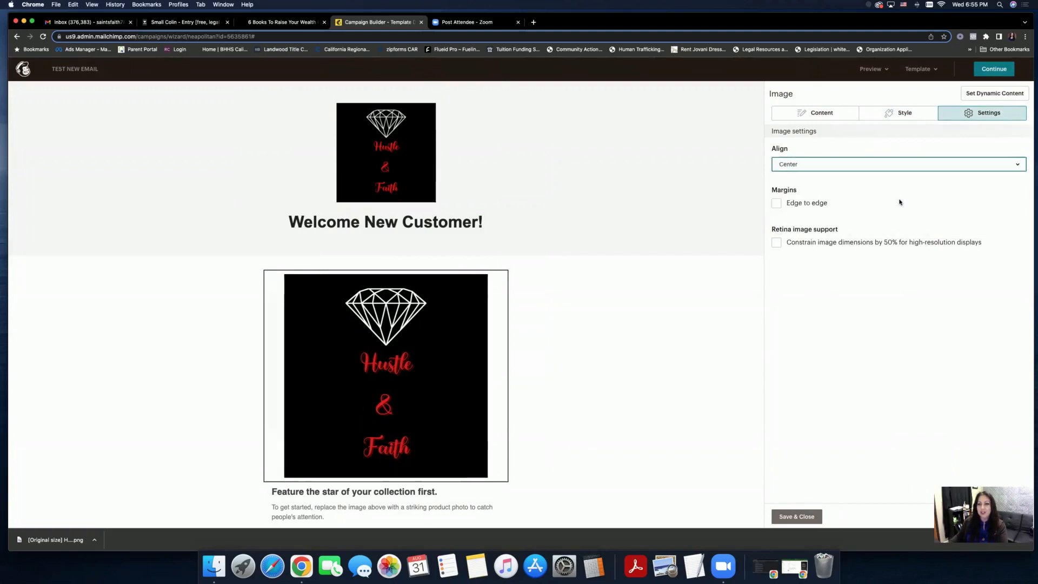
pyautogui.click(794, 205)
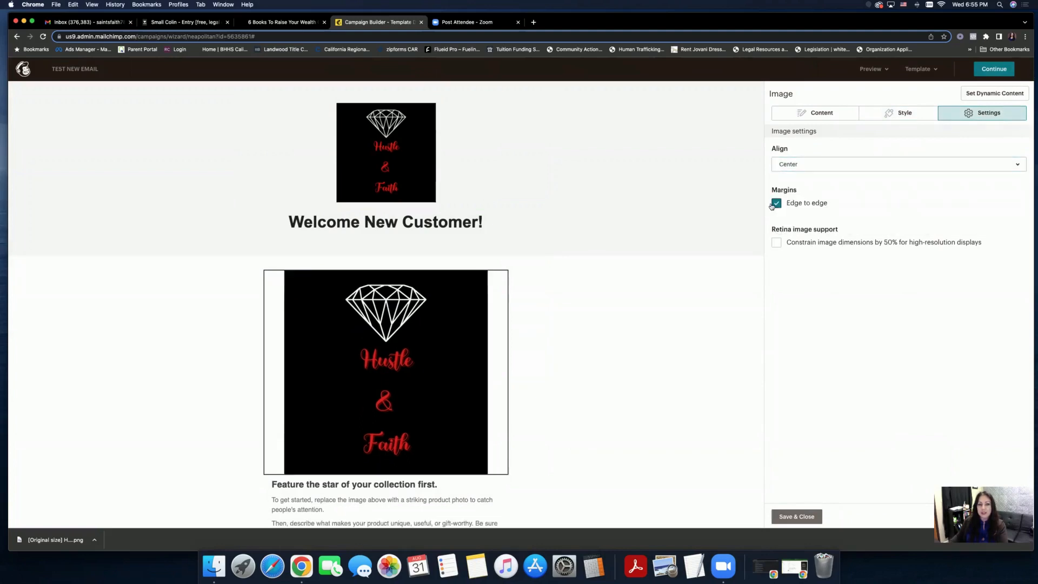
pyautogui.click(803, 117)
pyautogui.click(798, 515)
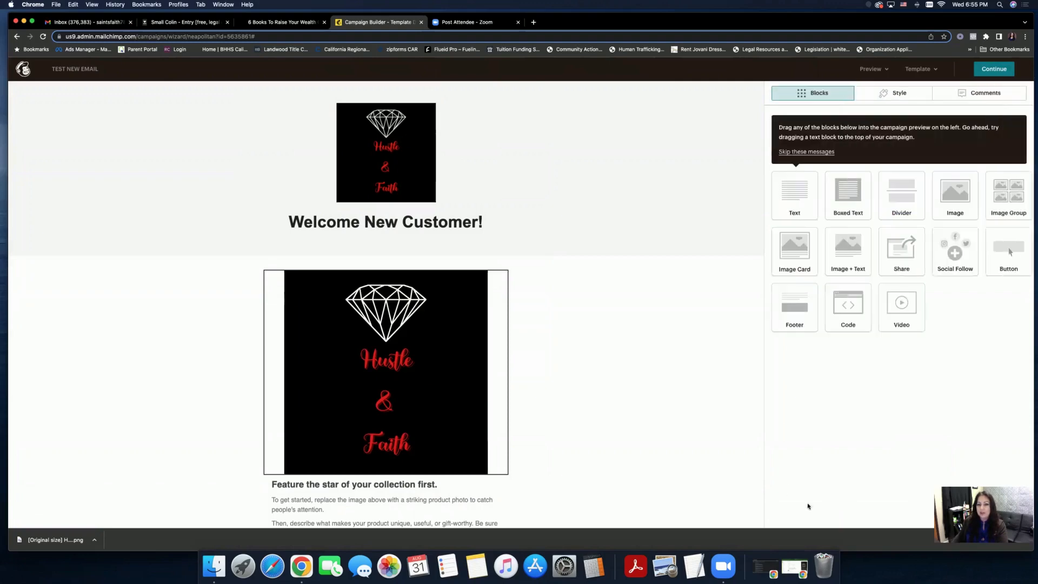
pyautogui.scroll(-1, 675, 304)
pyautogui.scroll(-5, 676, 305)
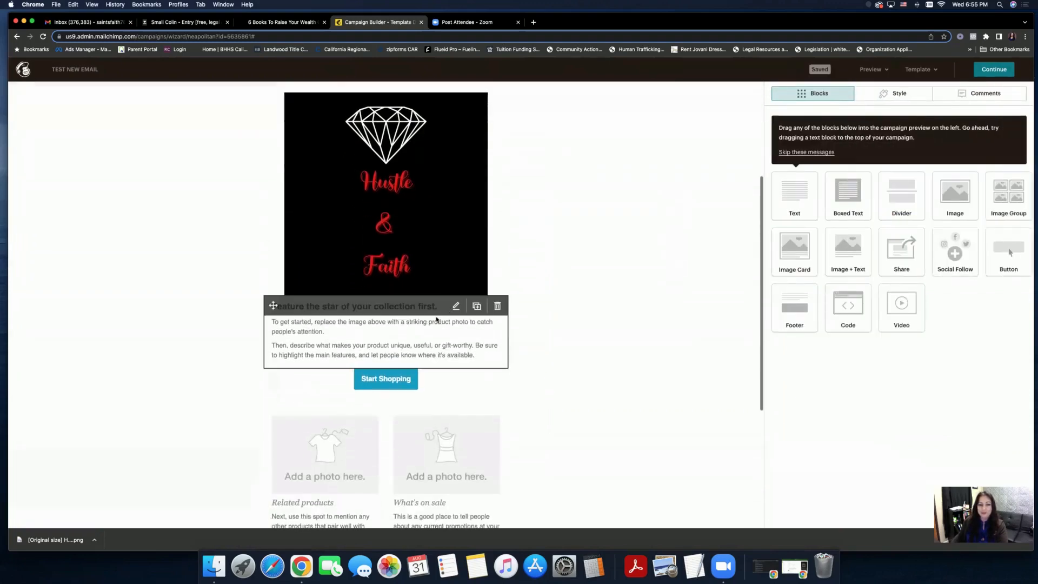
pyautogui.click(456, 306)
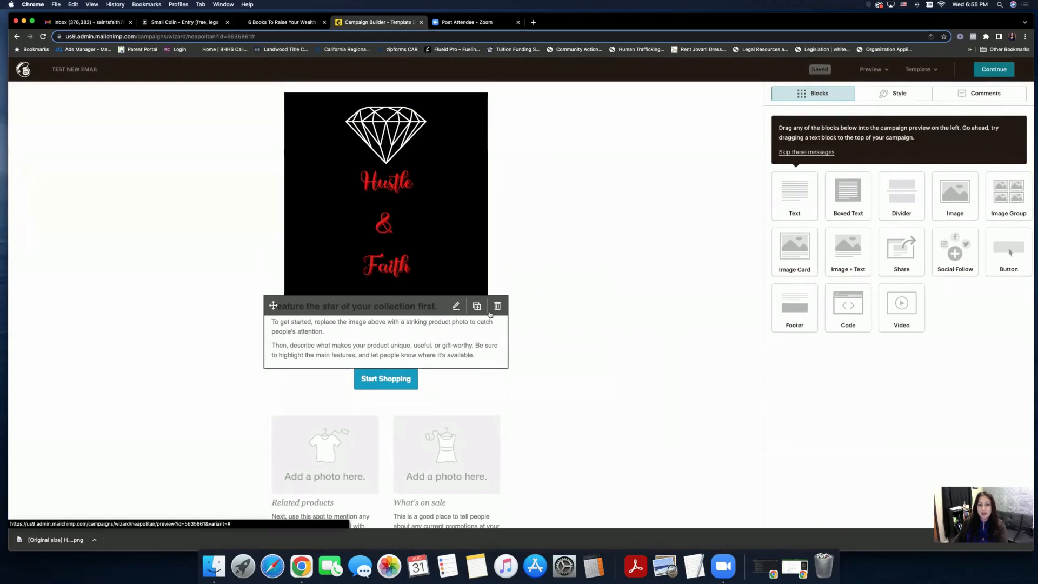
pyautogui.moveTo(889, 202); pyautogui.dragTo(772, 164)
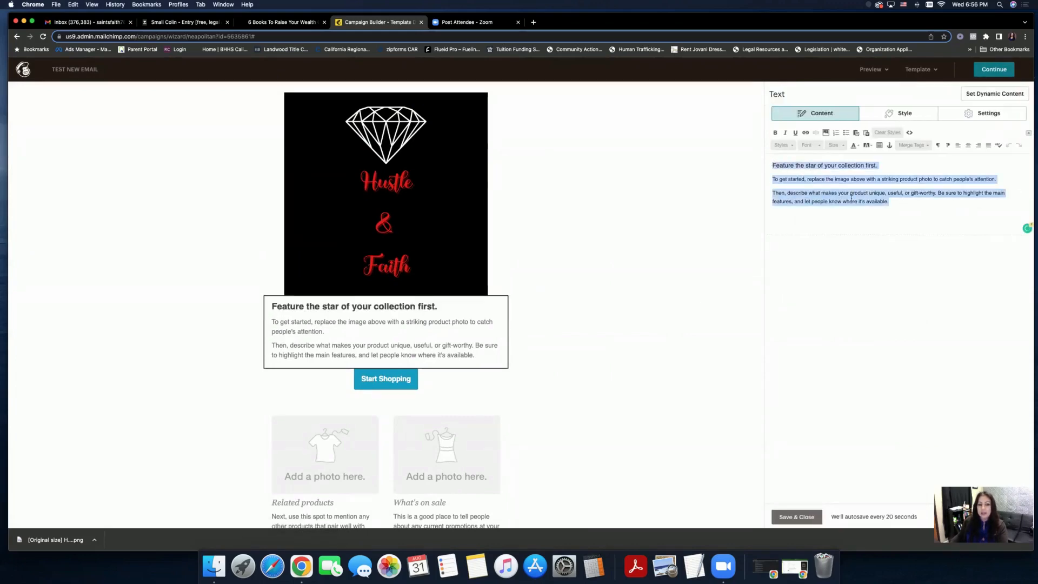
pyautogui.click(906, 194)
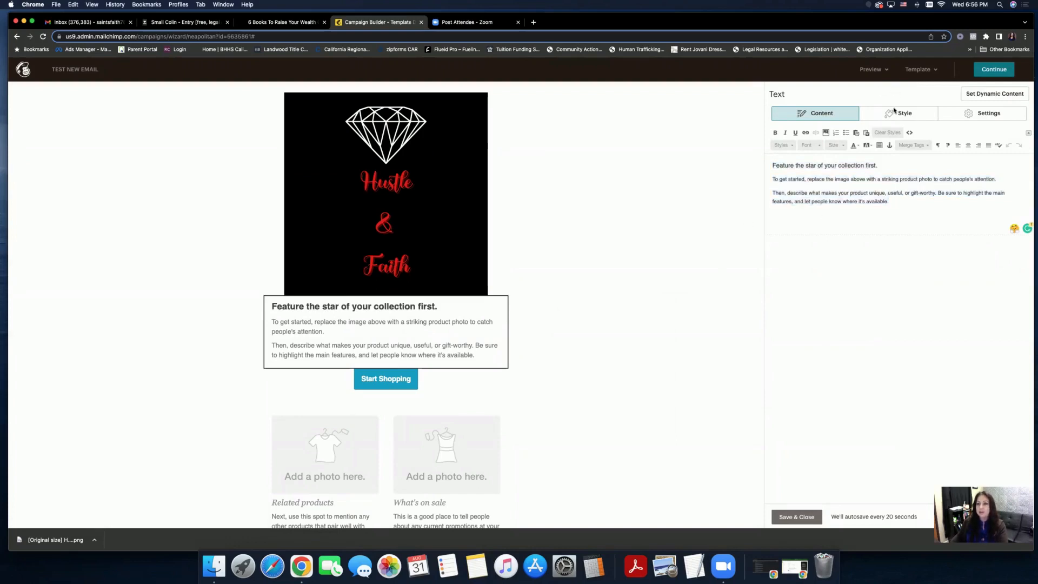
pyautogui.click(910, 120)
pyautogui.click(944, 115)
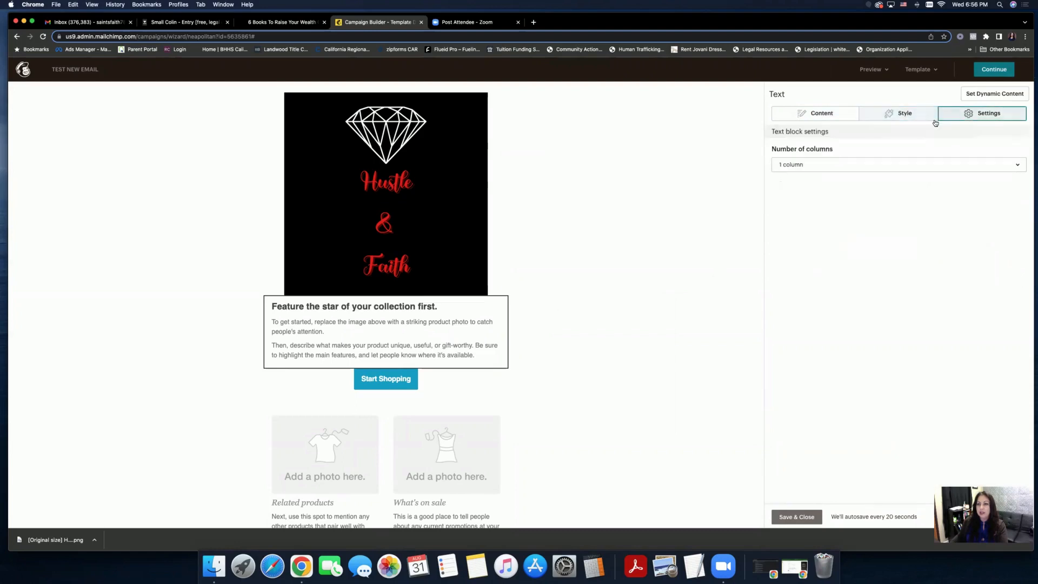
pyautogui.click(798, 519)
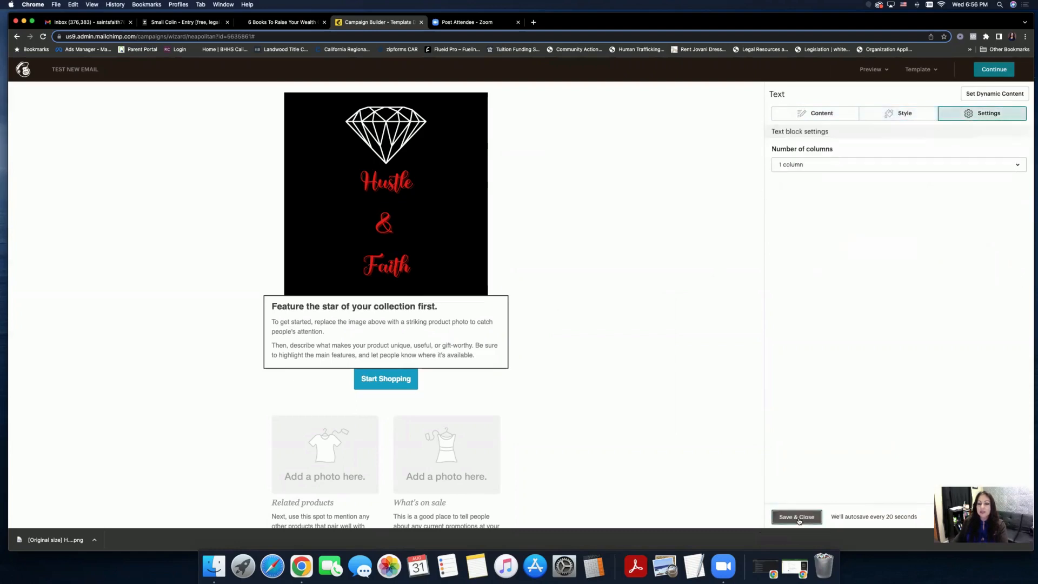
pyautogui.scroll(-1, 646, 338)
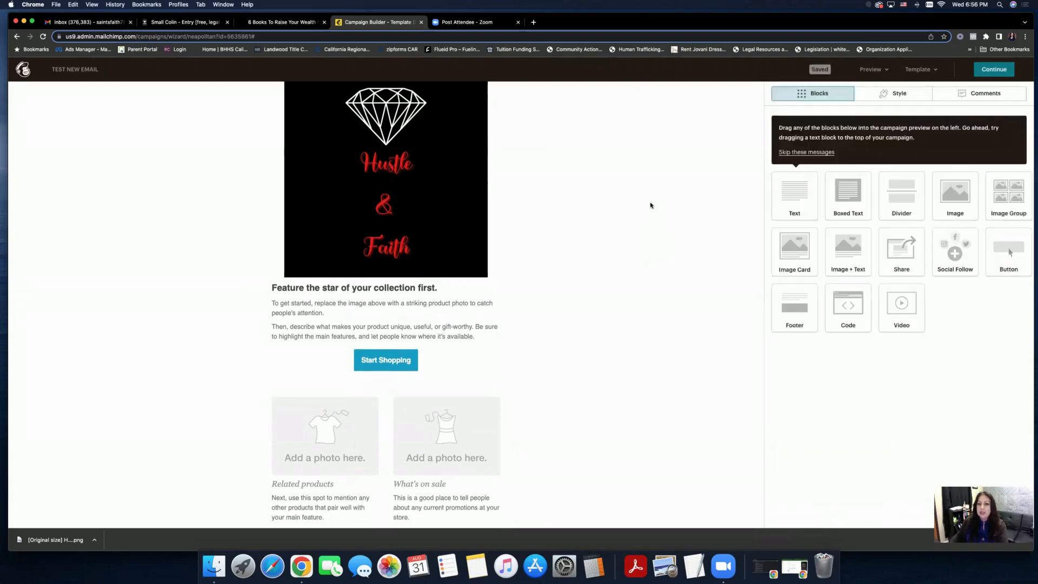
pyautogui.scroll(-5, 595, 294)
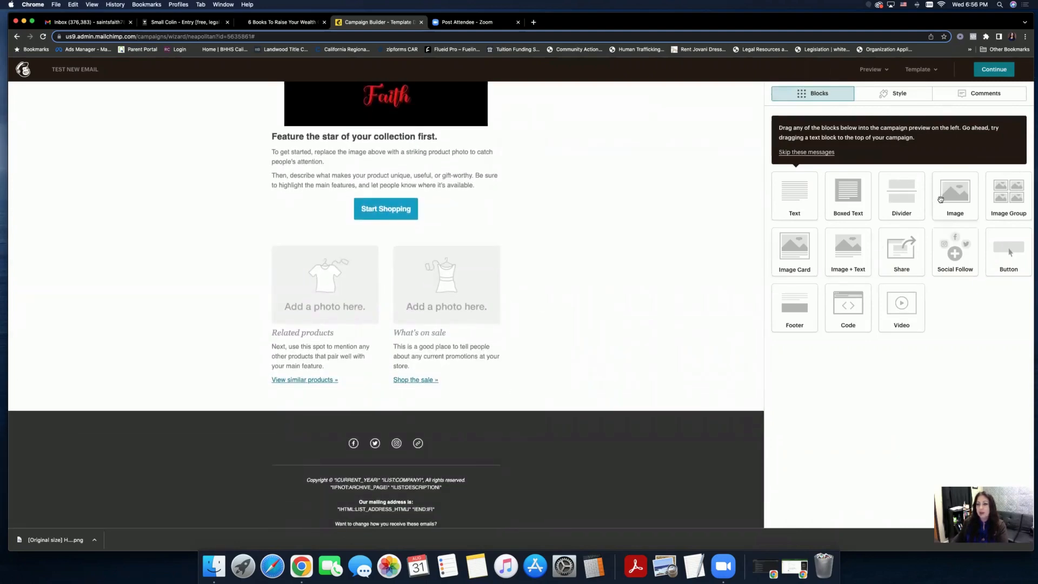
# - Drop an Image Group below the product section, expand it to four slots, and save
pyautogui.moveTo(1008, 196); pyautogui.dragTo(359, 392)
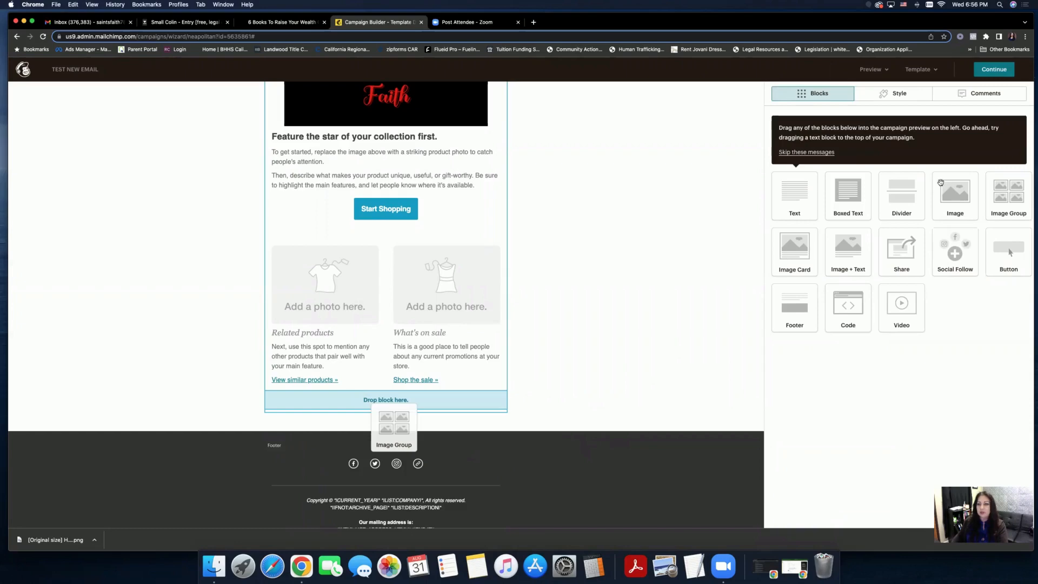
pyautogui.moveTo(393, 426); pyautogui.dragTo(386, 403)
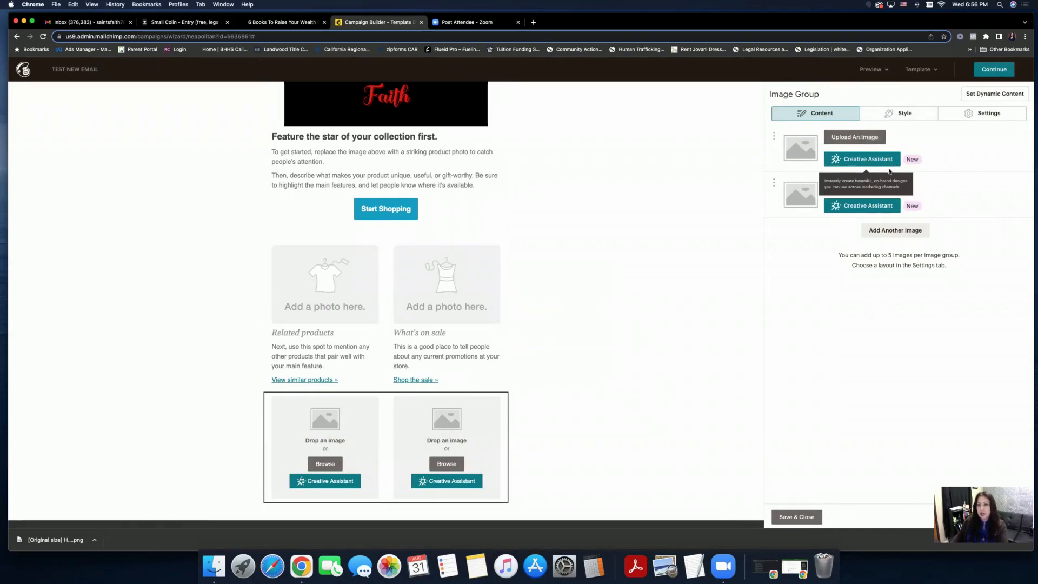
pyautogui.click(885, 231)
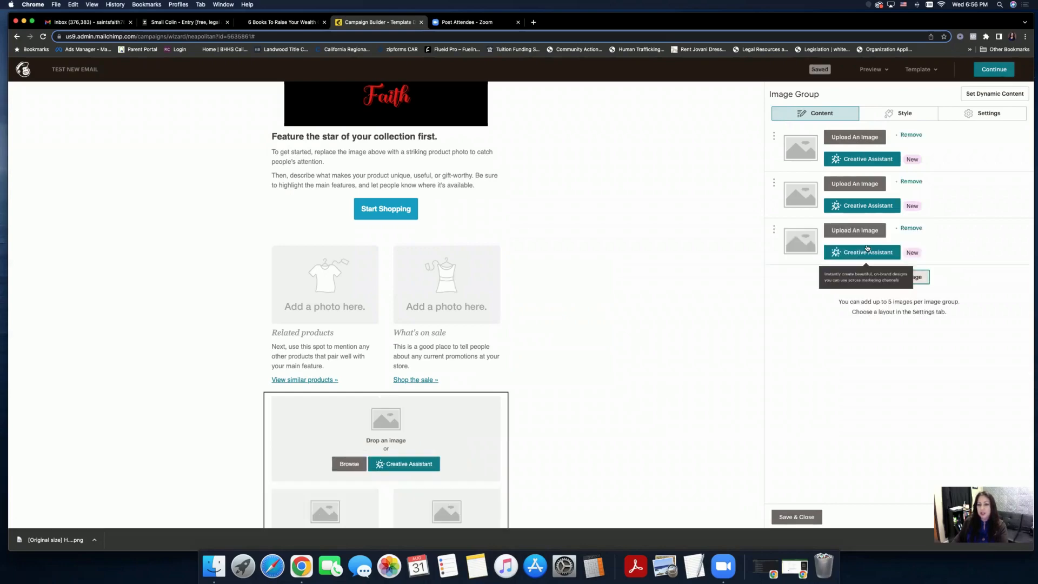
pyautogui.scroll(-3, 581, 295)
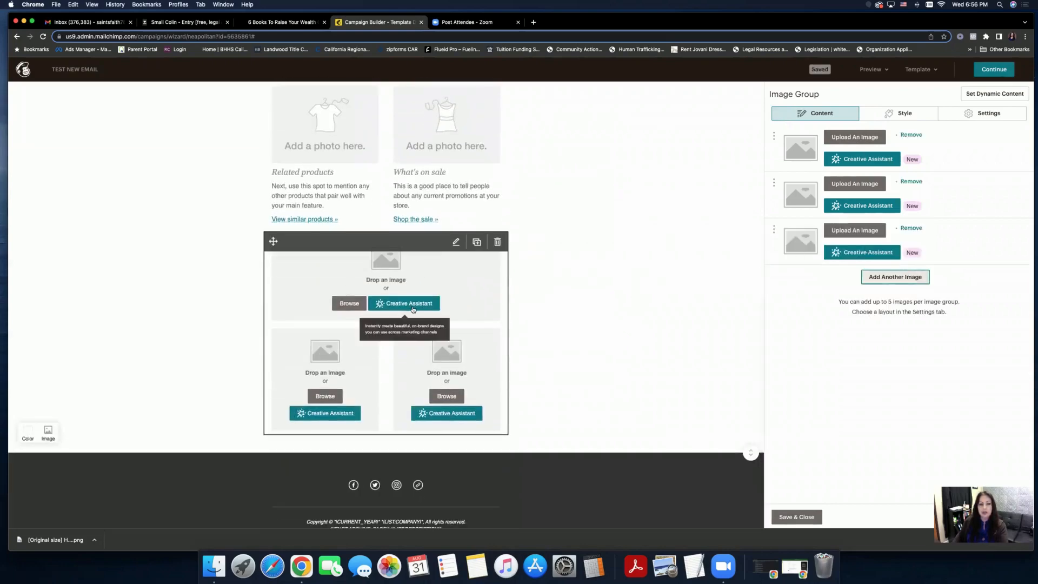
pyautogui.click(881, 279)
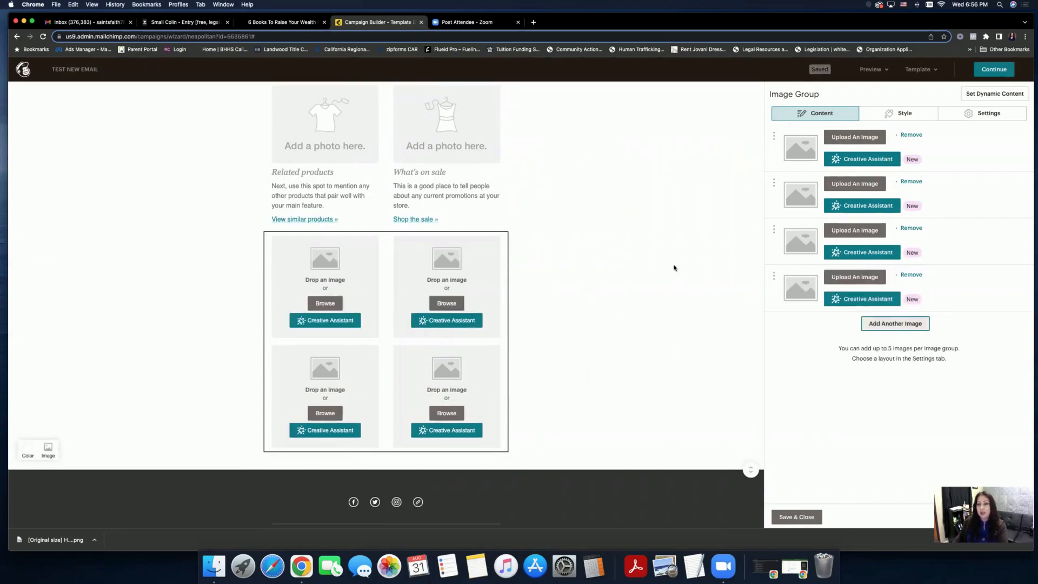
pyautogui.click(804, 518)
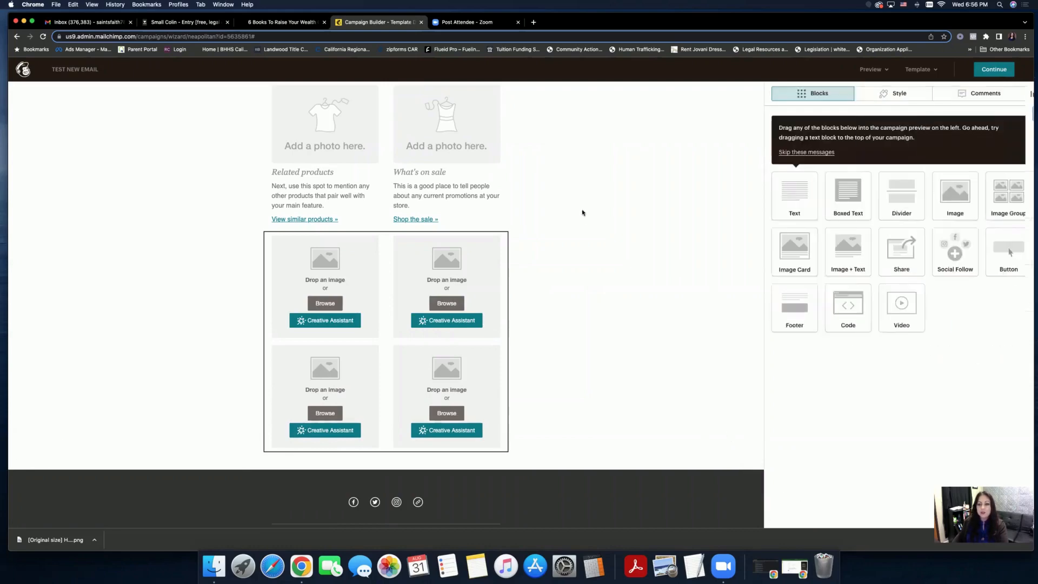
pyautogui.scroll(-3, 582, 212)
pyautogui.scroll(-1, 583, 212)
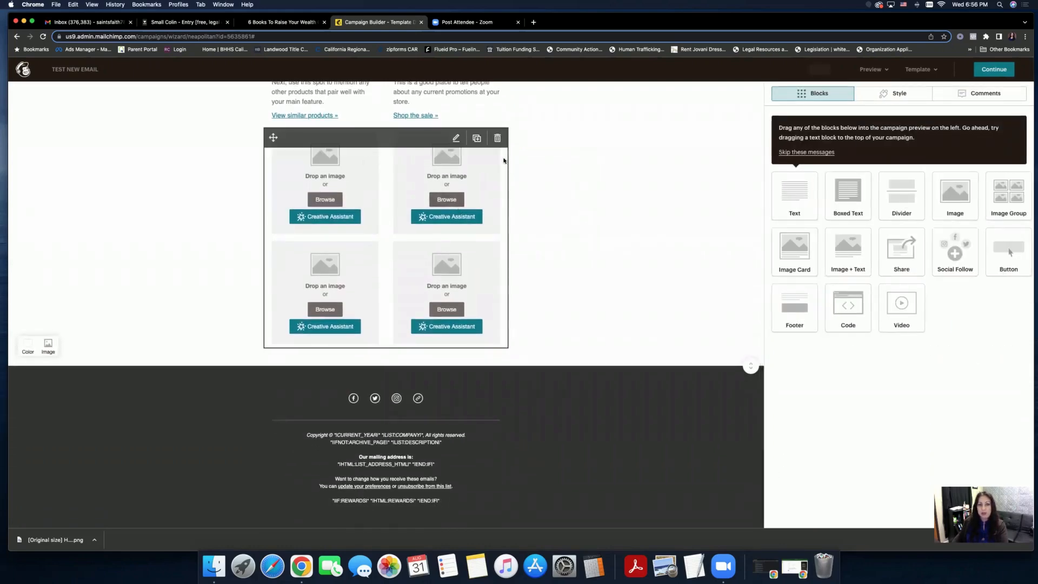
pyautogui.scroll(1, 487, 157)
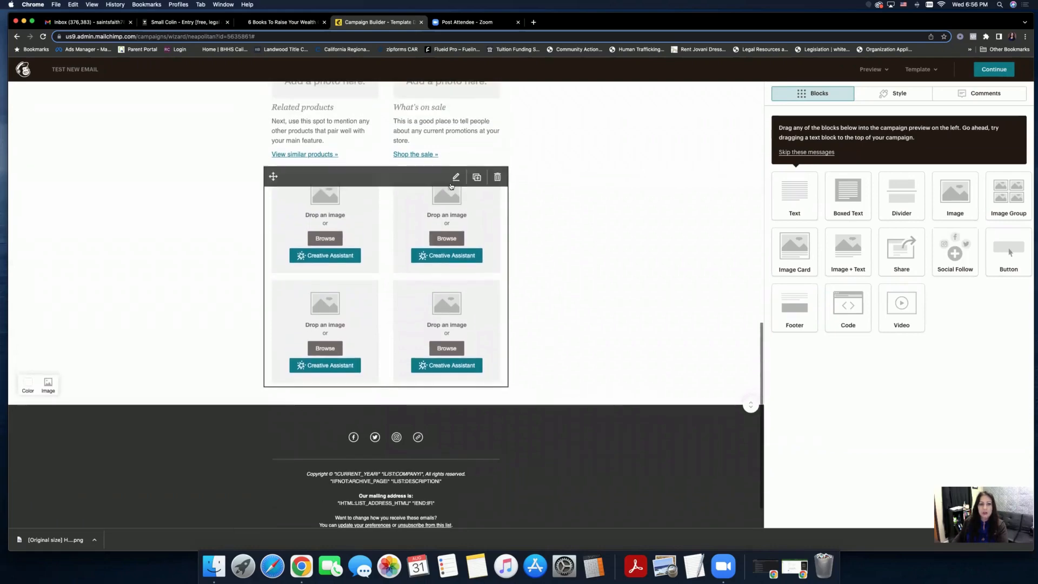
pyautogui.scroll(4, 451, 186)
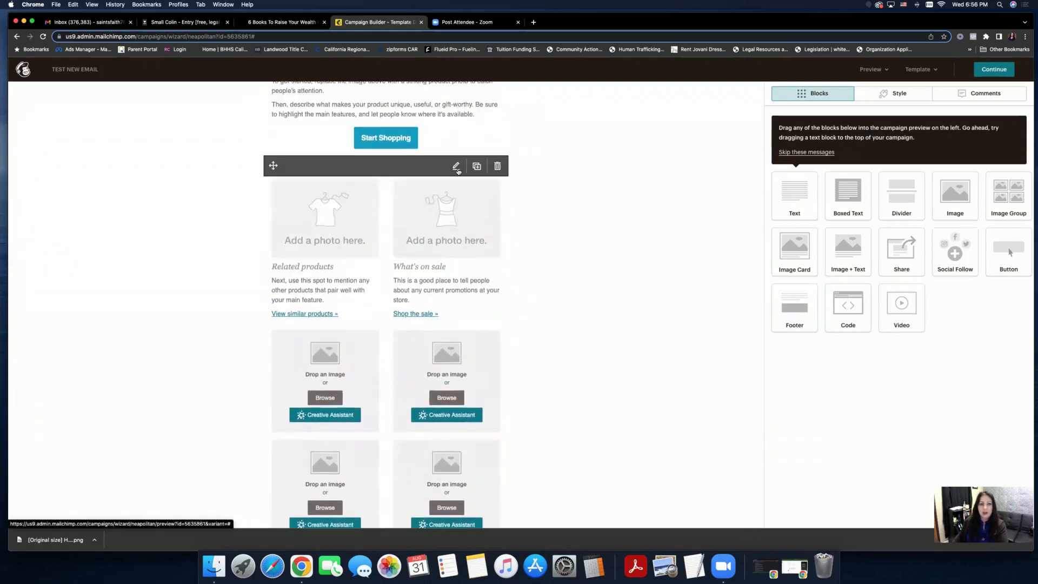
pyautogui.scroll(4, 463, 178)
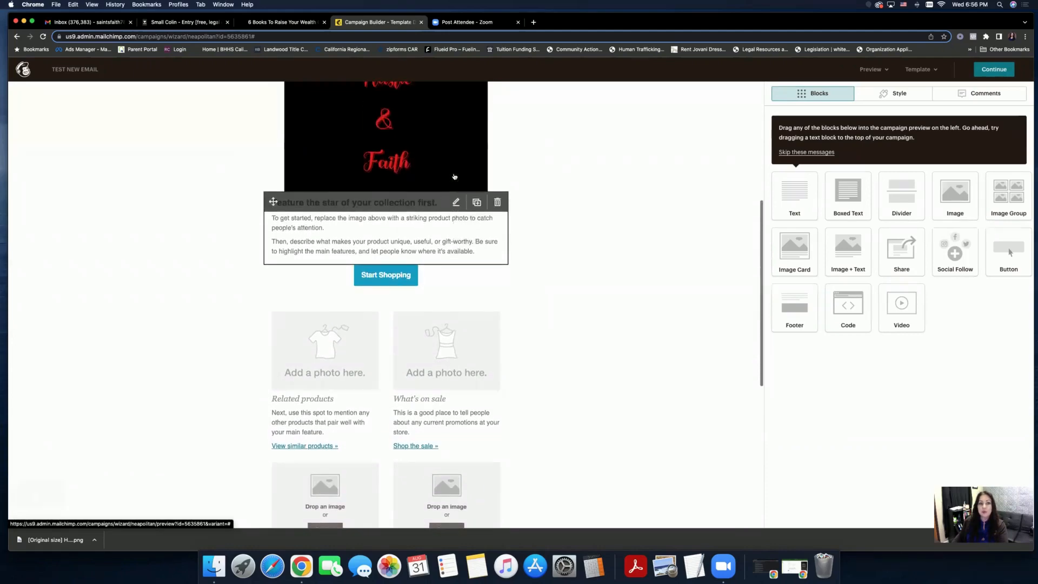
pyautogui.click(455, 211)
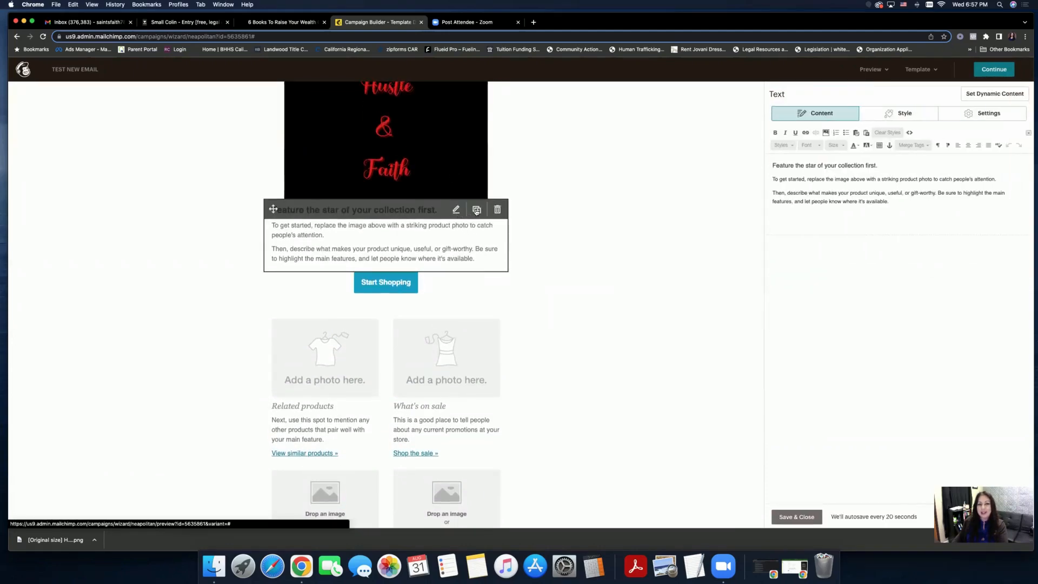
pyautogui.click(796, 517)
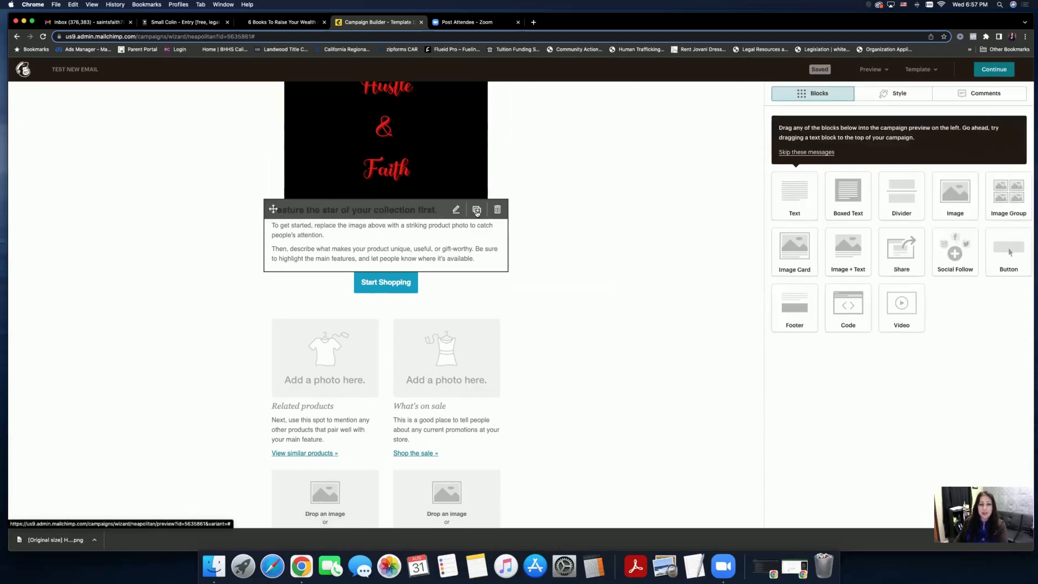
pyautogui.click(476, 211)
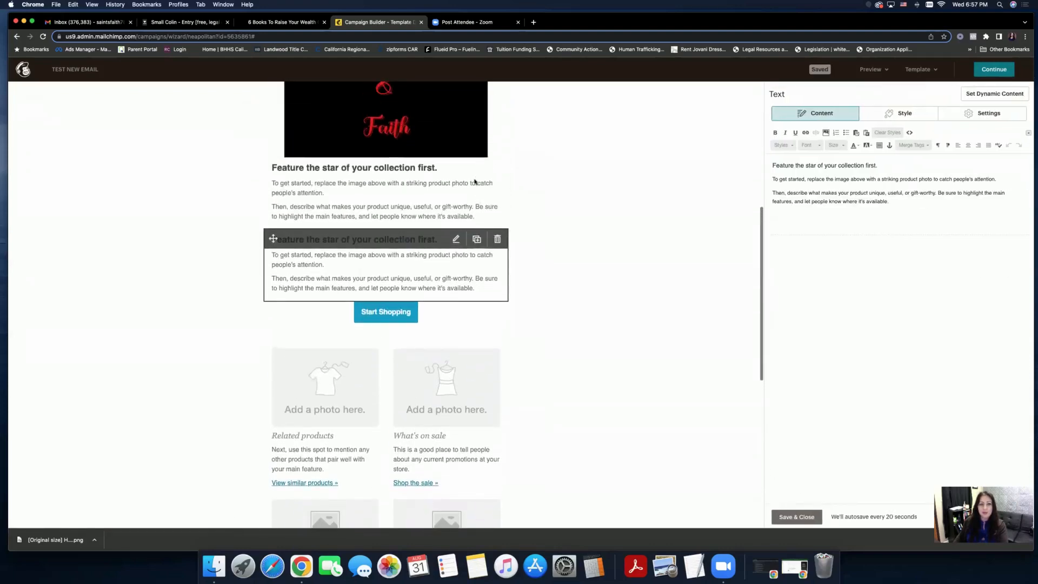
pyautogui.click(475, 182)
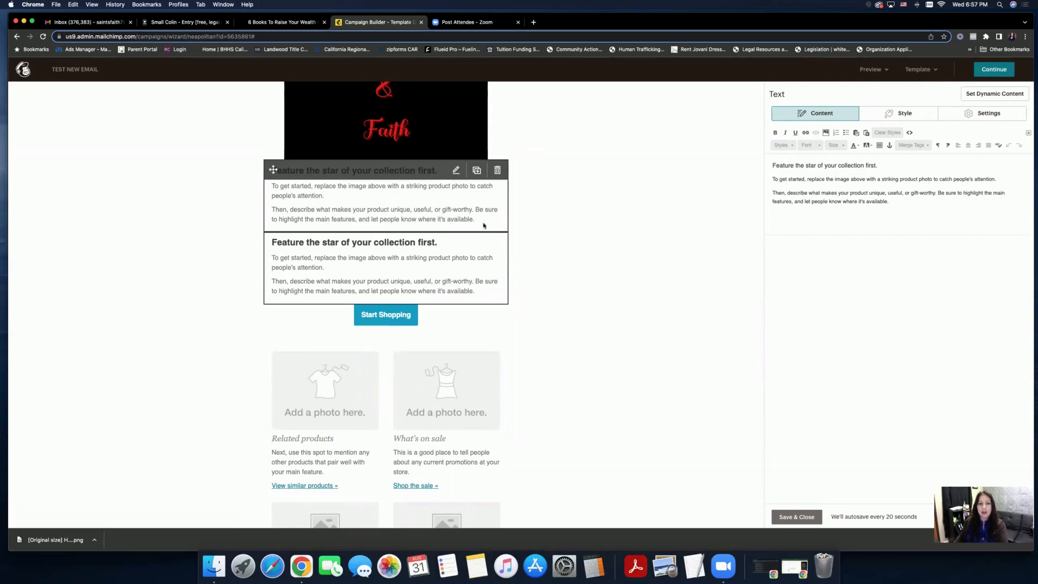
pyautogui.click(499, 243)
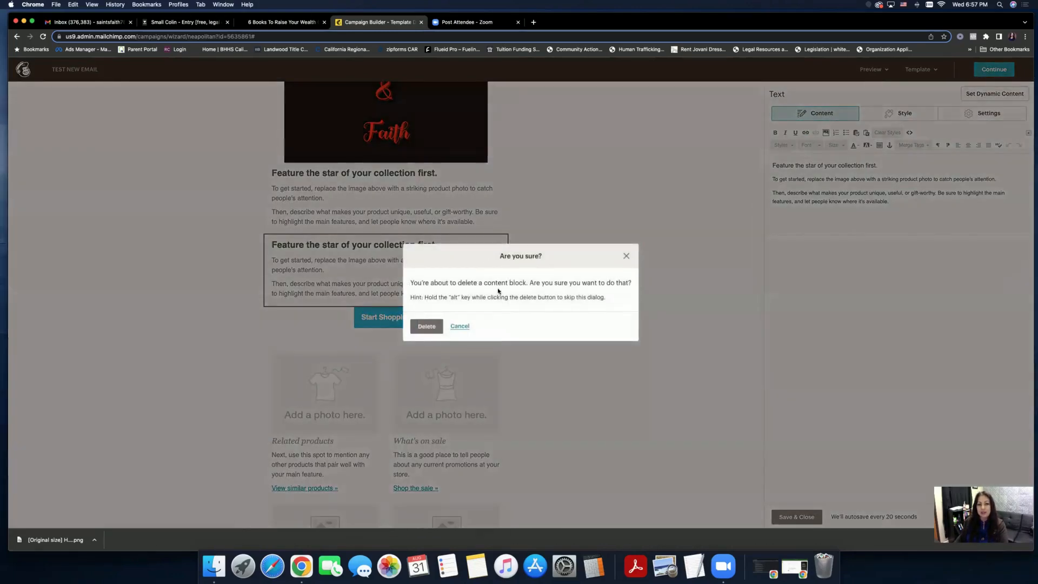
pyautogui.click(427, 328)
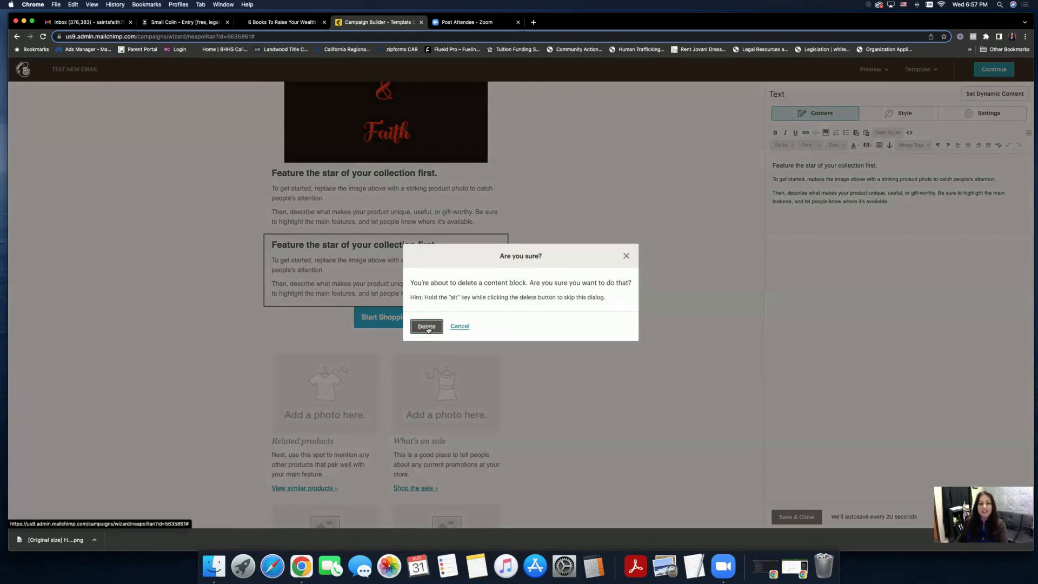
pyautogui.click(427, 327)
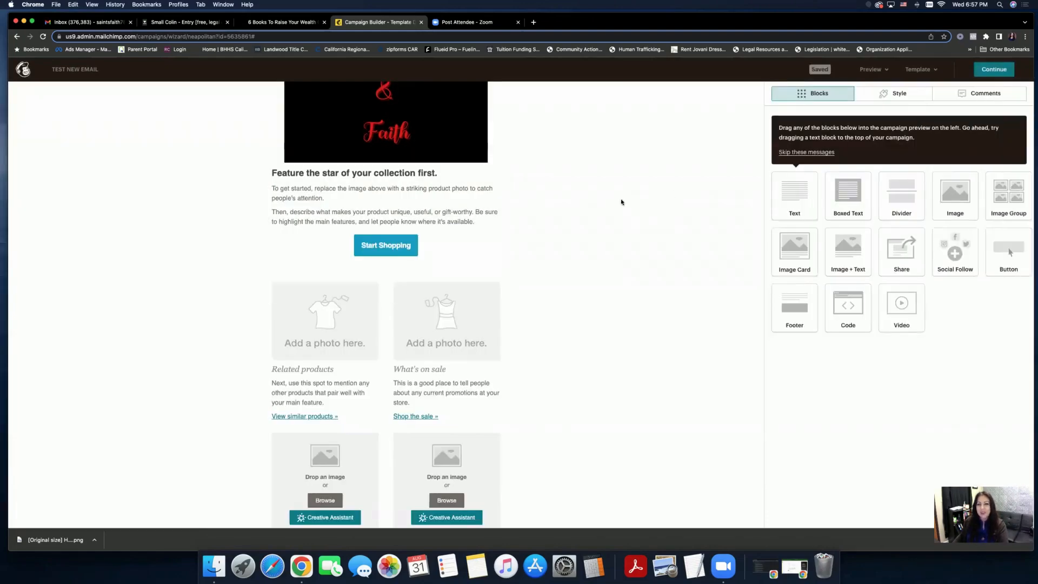
# - Check the 'Shop the sale' link settings and close them unchanged
pyautogui.scroll(-4, 621, 202)
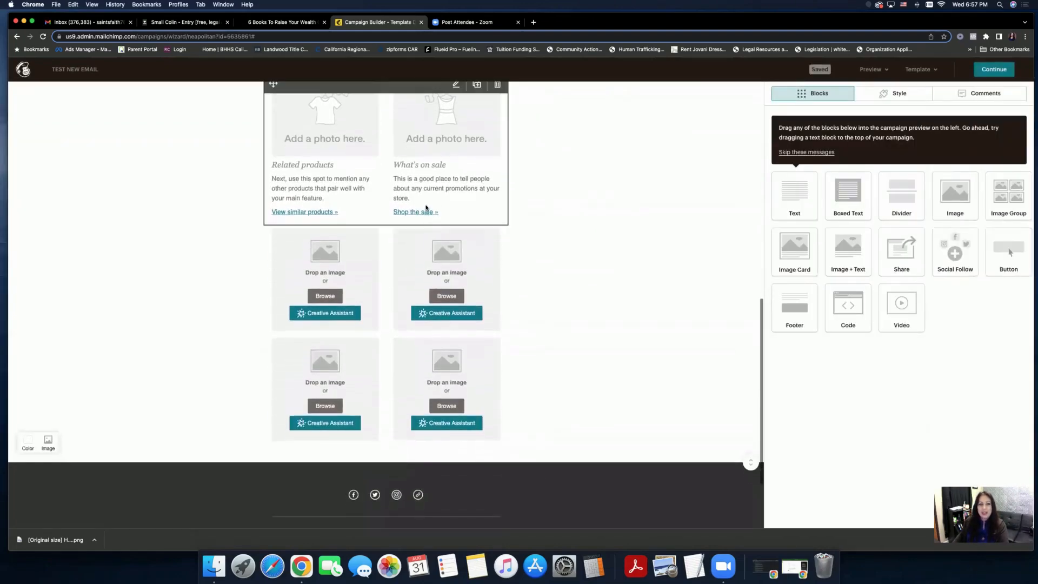
pyautogui.scroll(1, 486, 184)
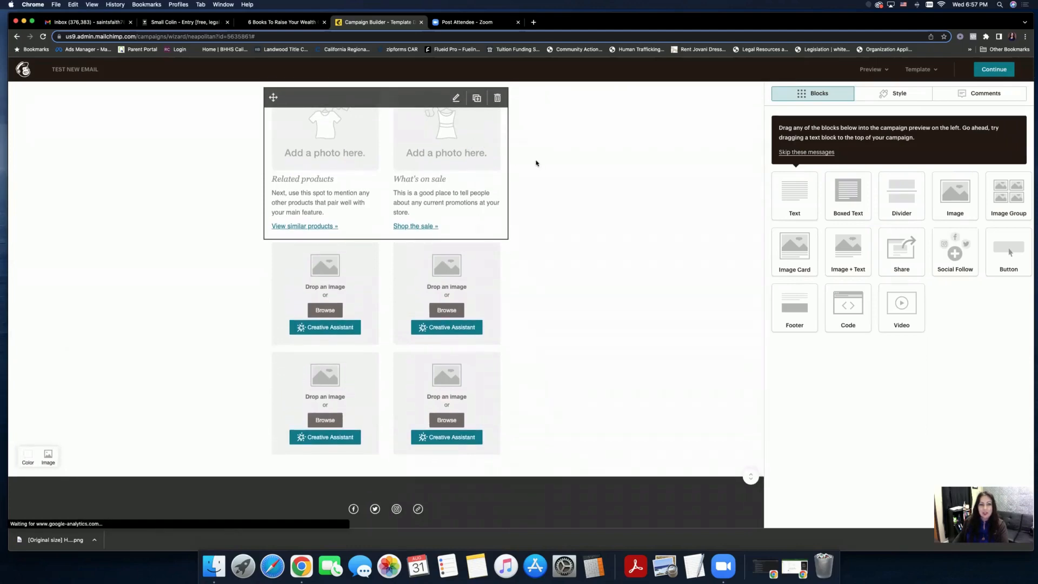
pyautogui.moveTo(810, 304); pyautogui.dragTo(772, 304)
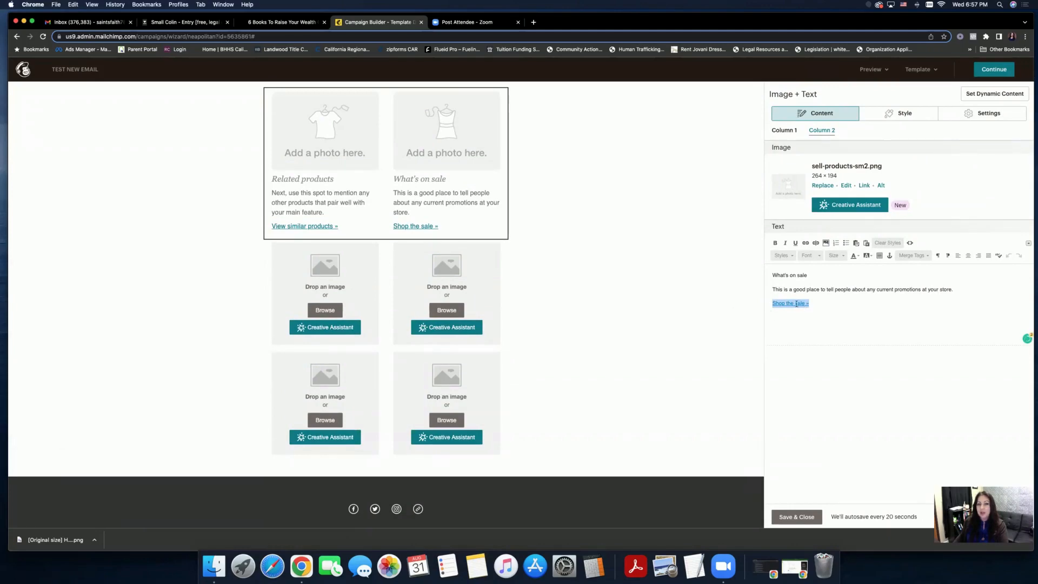
pyautogui.click(805, 243)
pyautogui.click(509, 308)
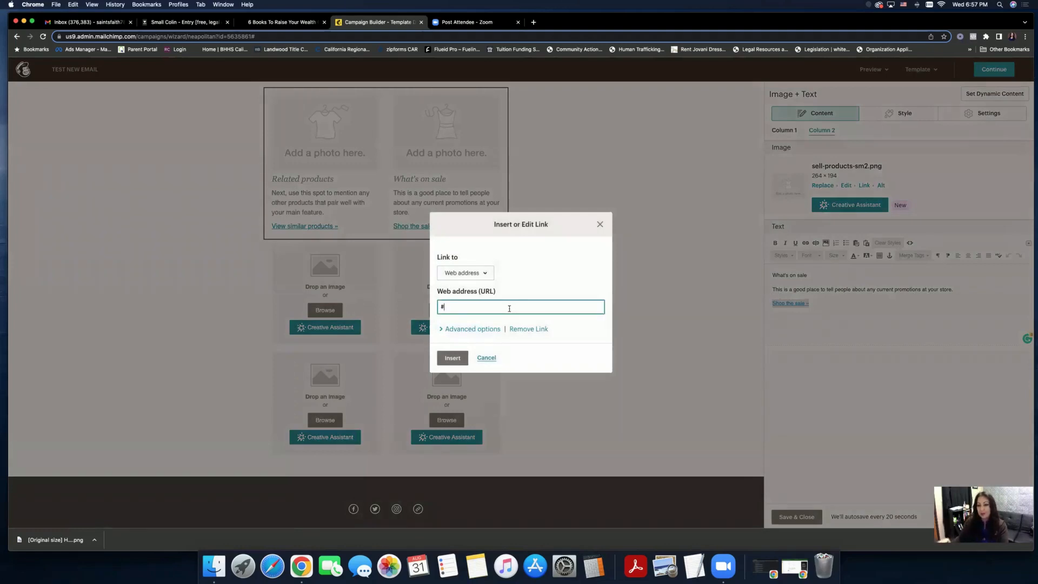
pyautogui.click(600, 224)
# - Close the product columns editor and delete the empty four-slot image group
pyautogui.scroll(-2, 632, 251)
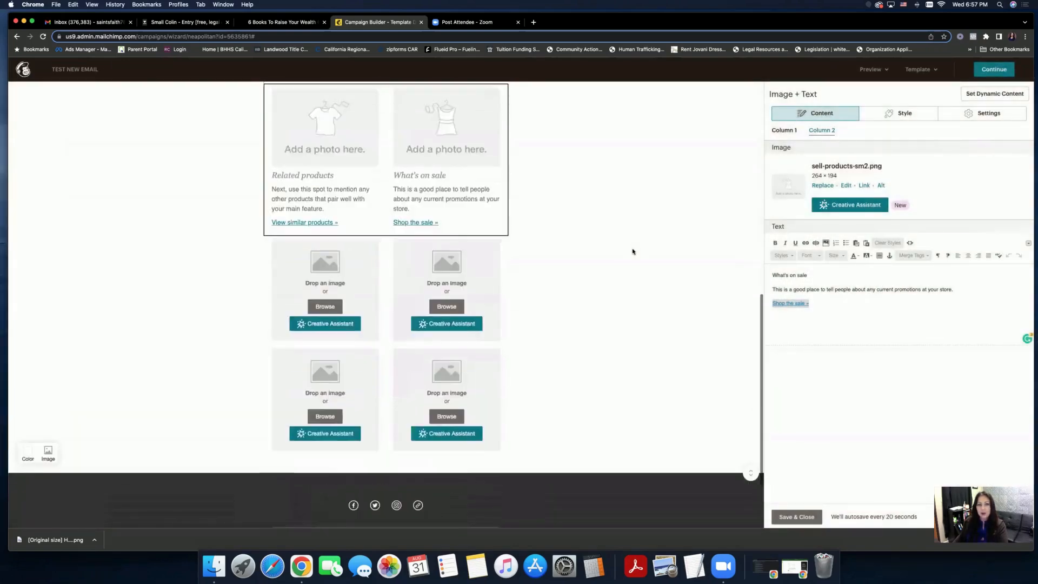
pyautogui.scroll(2, 632, 252)
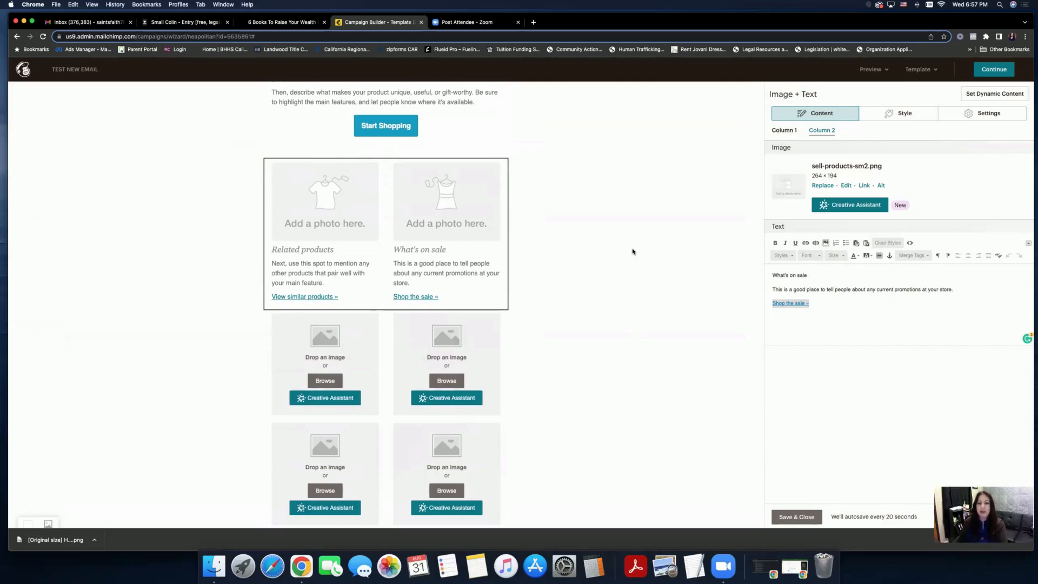
pyautogui.scroll(-1, 632, 251)
pyautogui.click(796, 516)
pyautogui.scroll(-3, 544, 306)
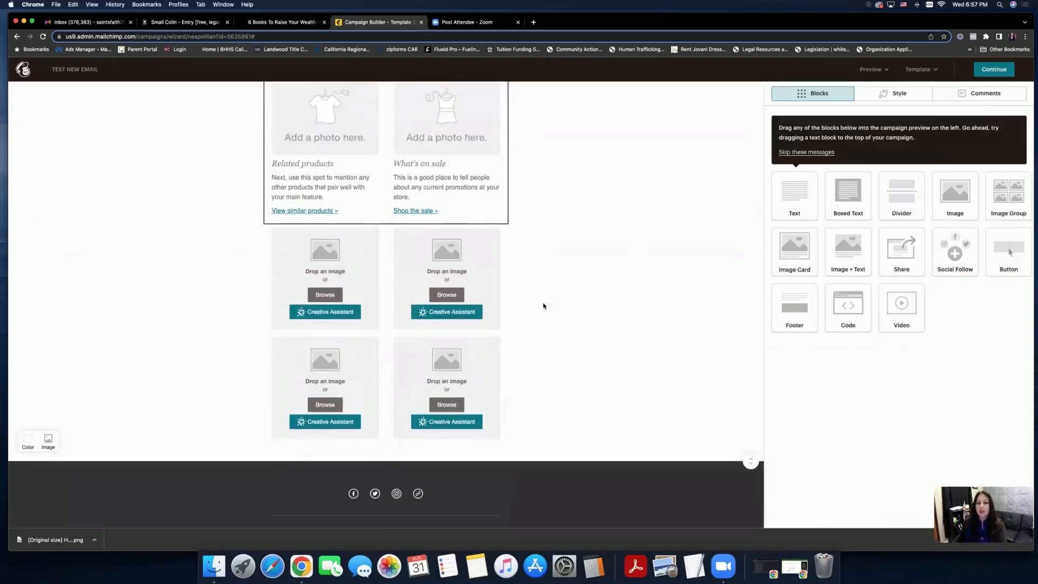
pyautogui.scroll(-3, 543, 306)
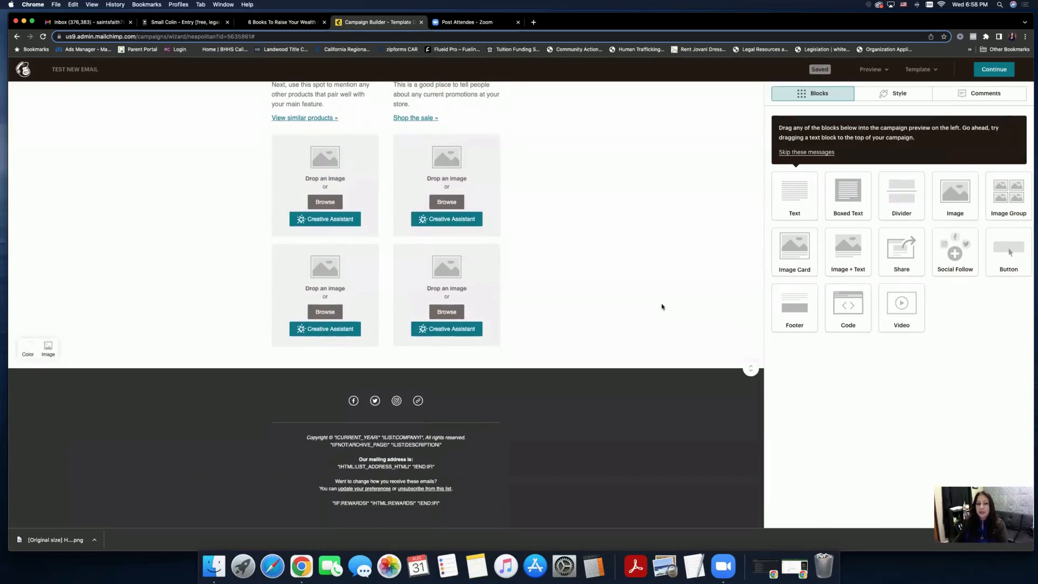
pyautogui.click(494, 143)
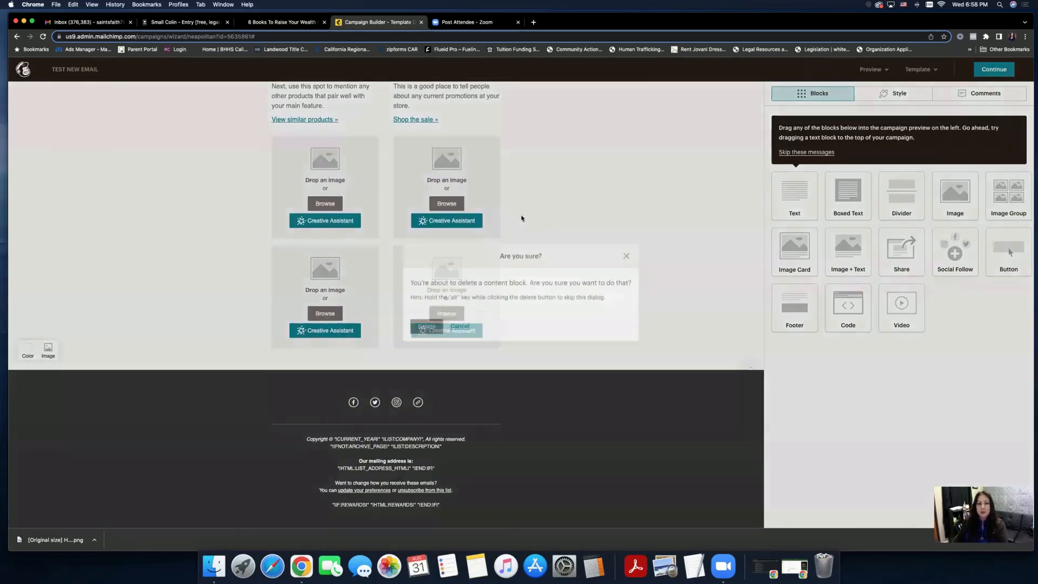
pyautogui.click(426, 327)
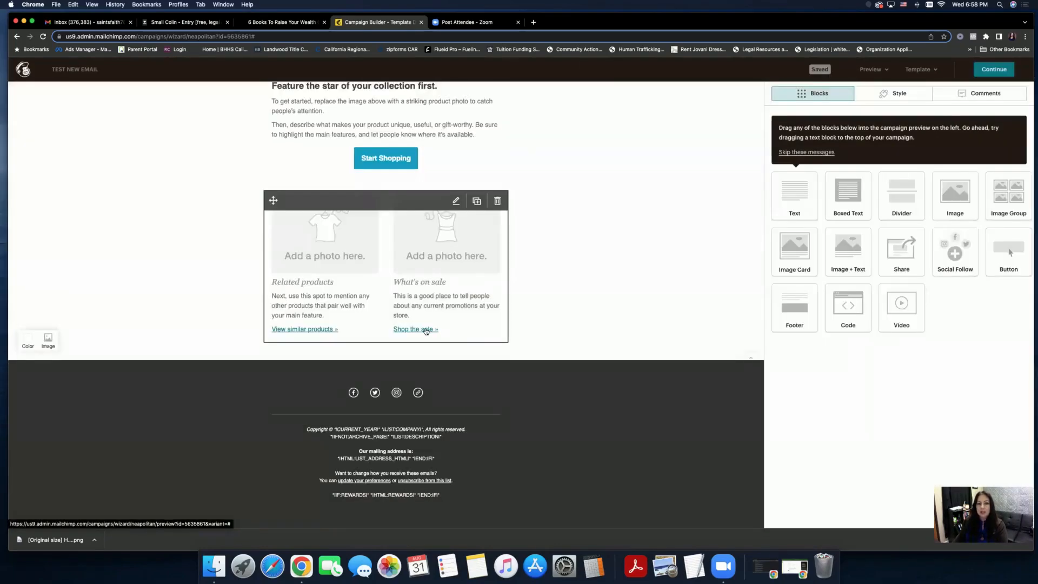
pyautogui.click(427, 330)
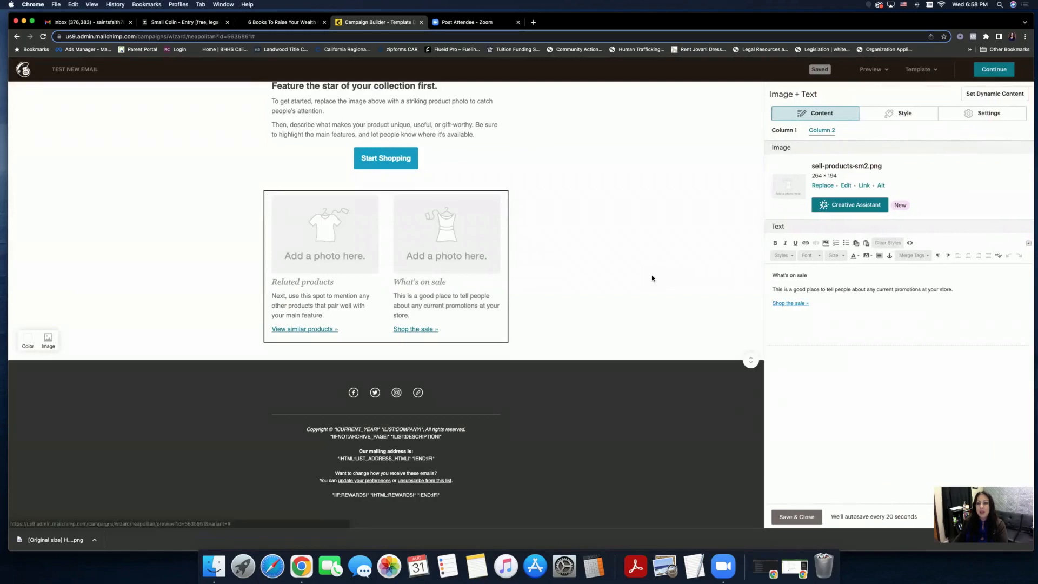
# - Place a Video block above the product columns captioned 'My video goes here!' and save
pyautogui.click(801, 516)
pyautogui.moveTo(902, 312); pyautogui.dragTo(475, 238)
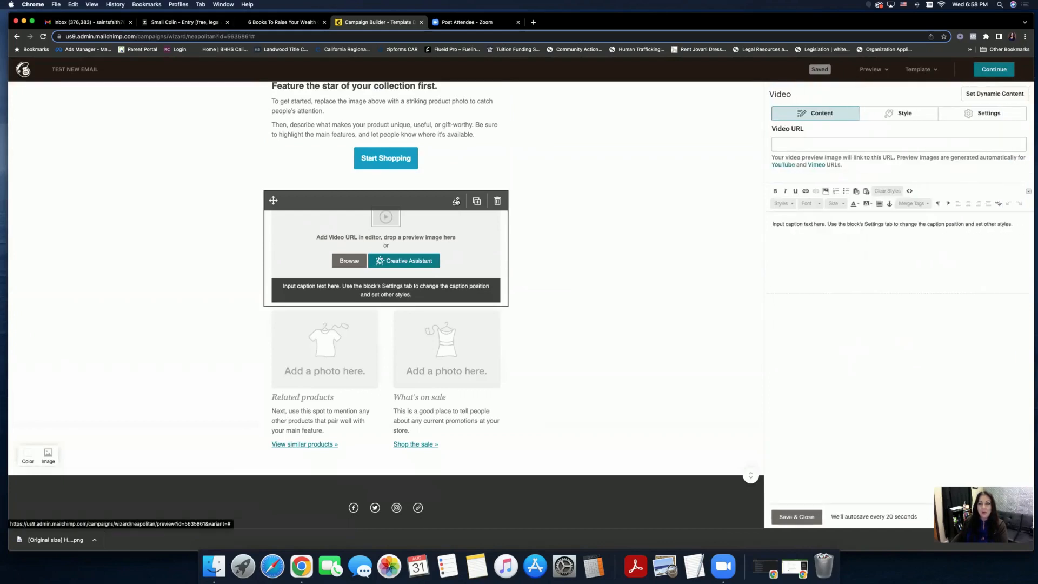
pyautogui.click(801, 144)
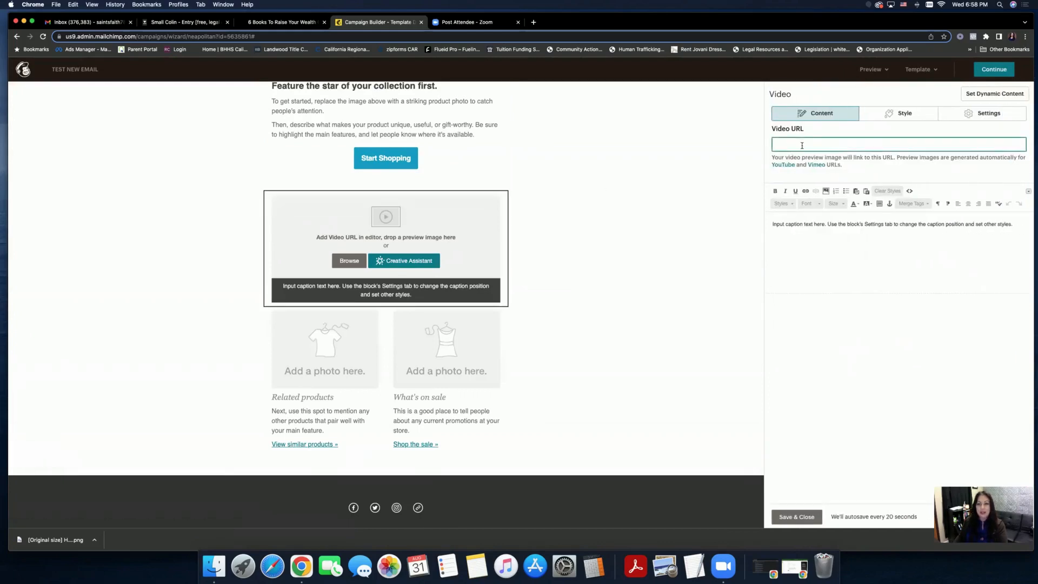
pyautogui.click(814, 224)
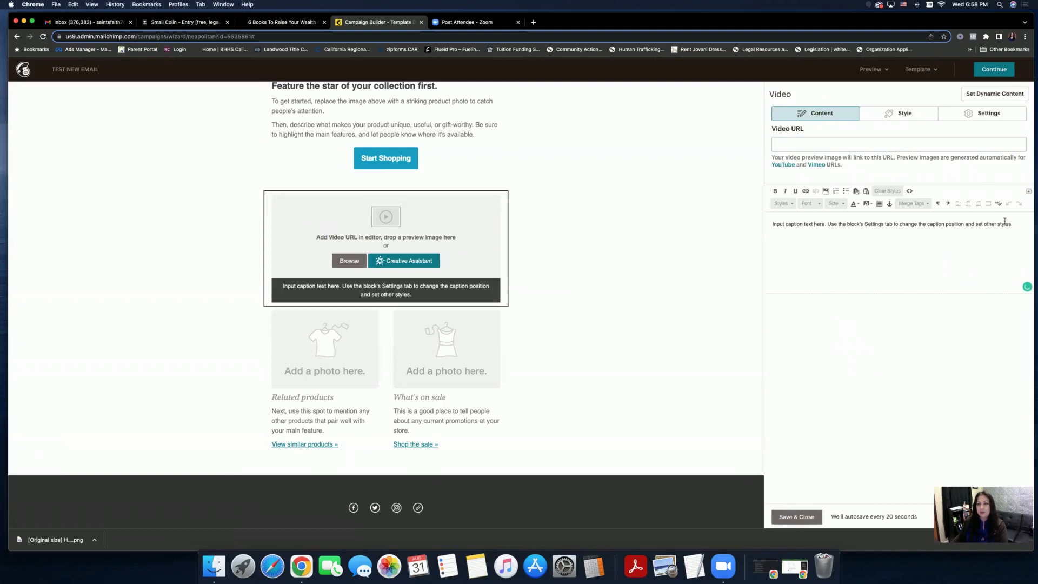
pyautogui.moveTo(1015, 223); pyautogui.dragTo(666, 223)
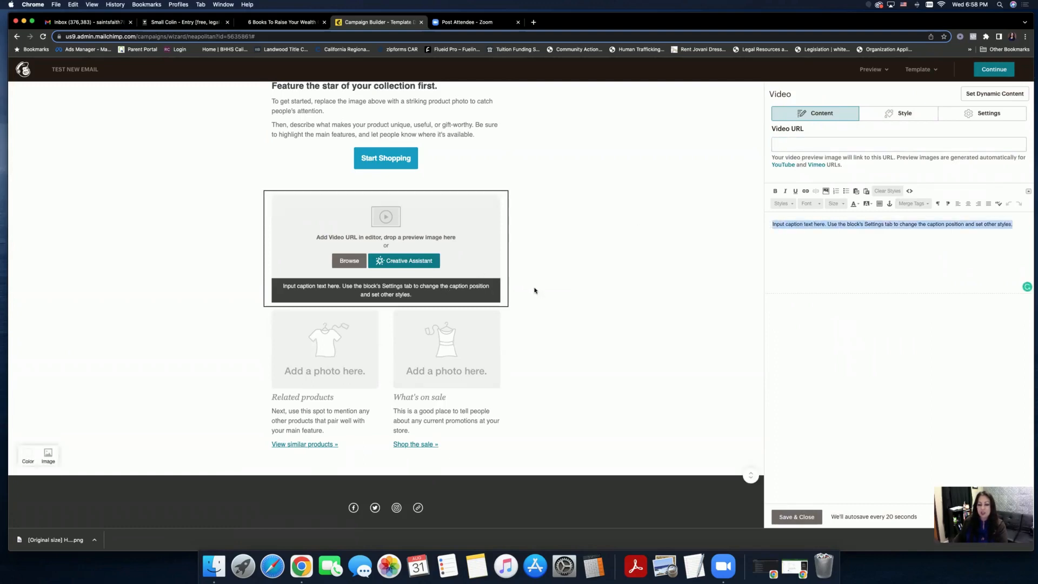
pyautogui.write('My vid')
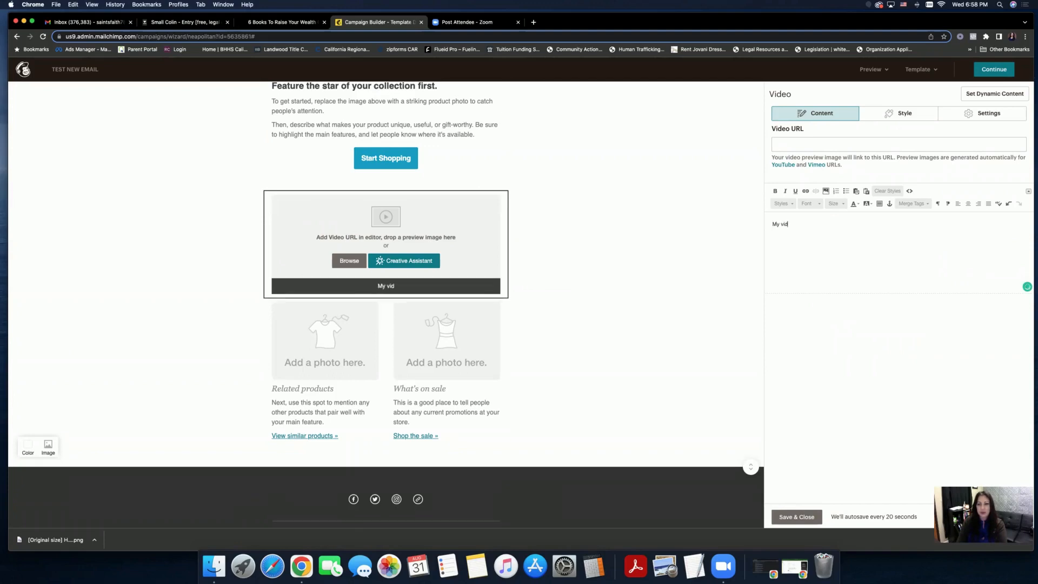
pyautogui.write('eo goes here!')
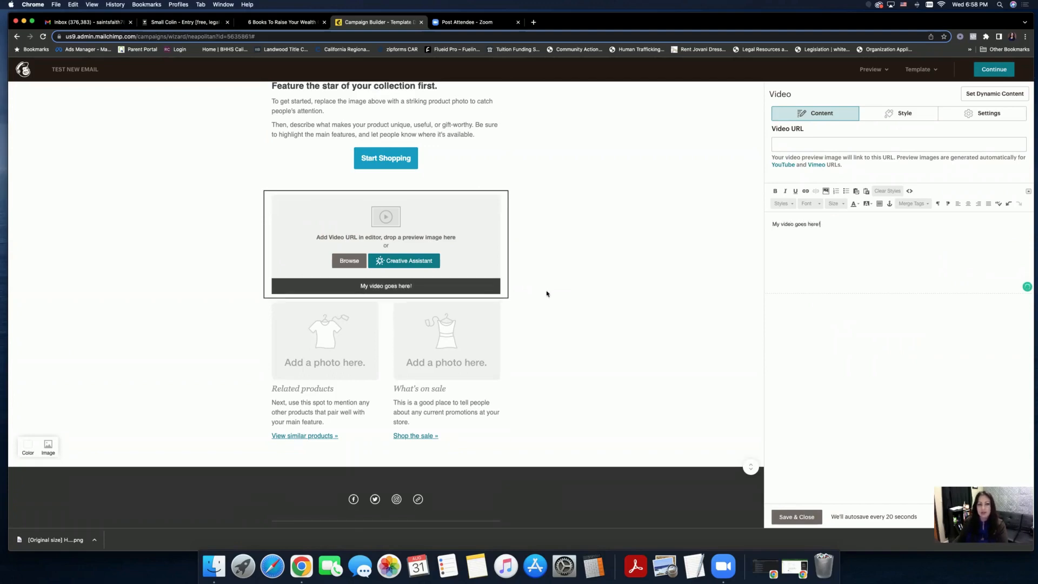
pyautogui.click(796, 517)
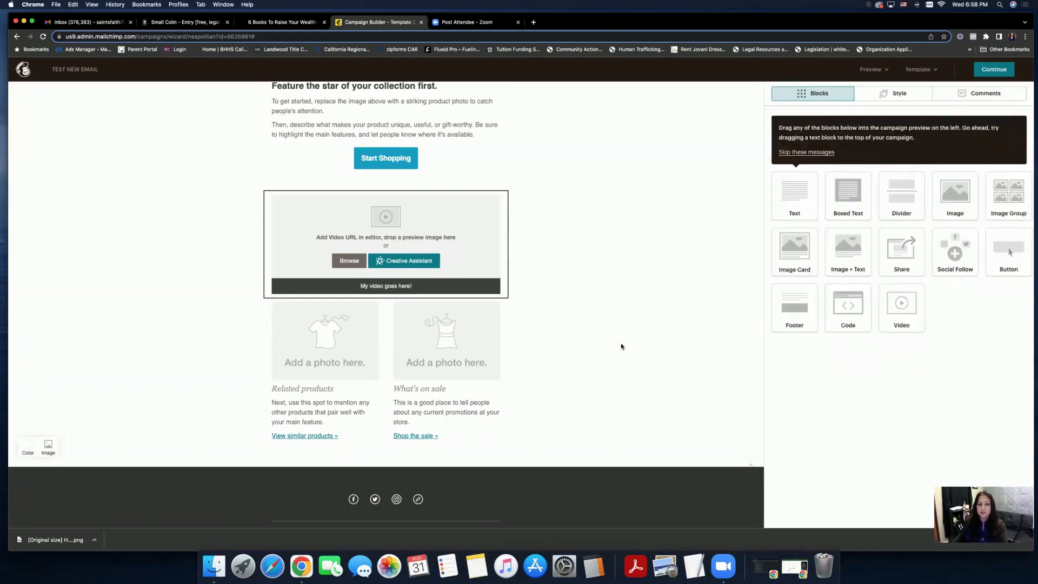
pyautogui.scroll(-2, 619, 347)
pyautogui.scroll(-2, 621, 347)
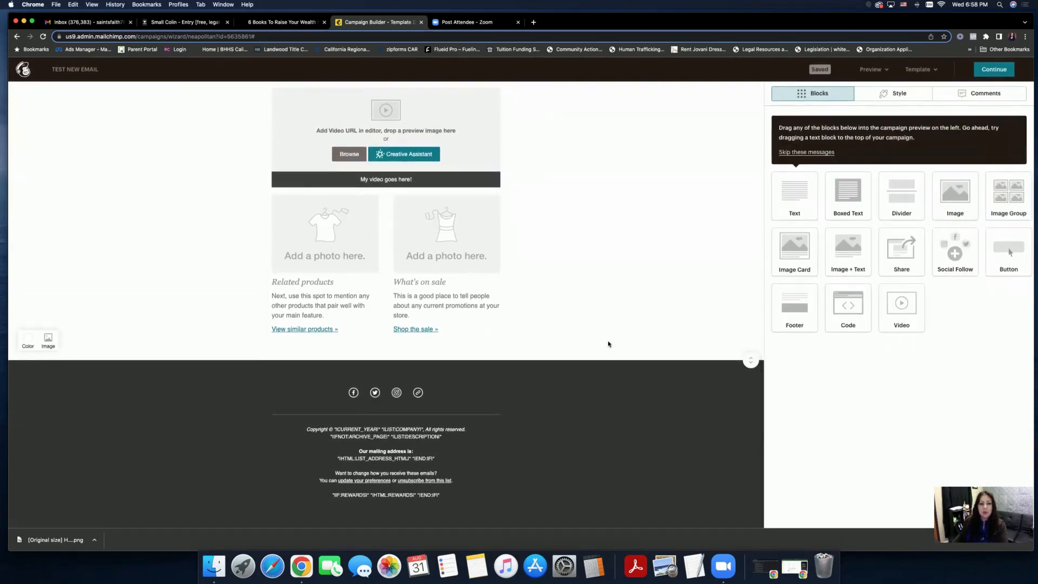
# - Open the footer Social Follow settings, add an Email service, then remove it again
pyautogui.moveTo(466, 390)
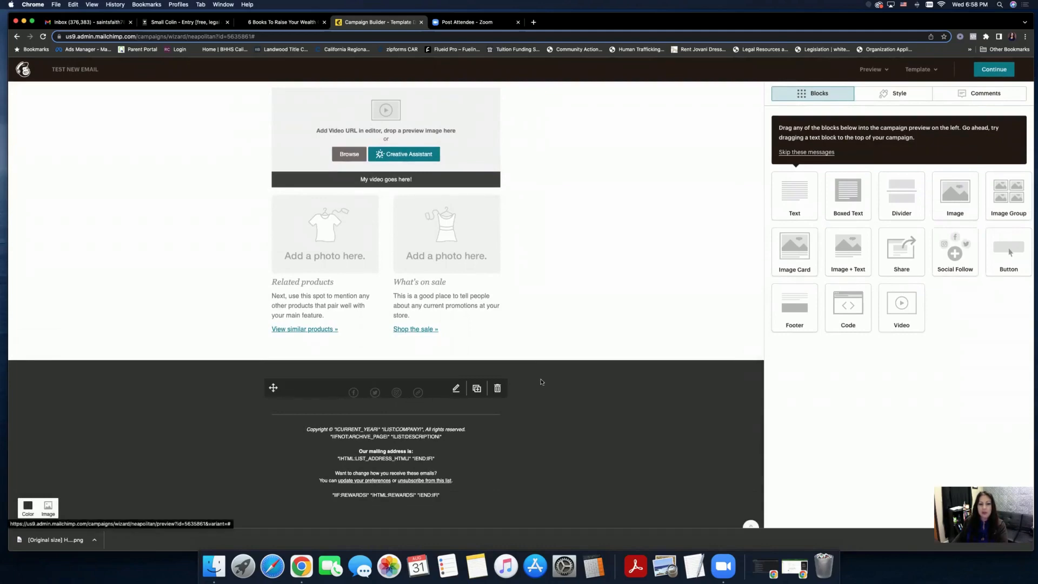
pyautogui.click(828, 205)
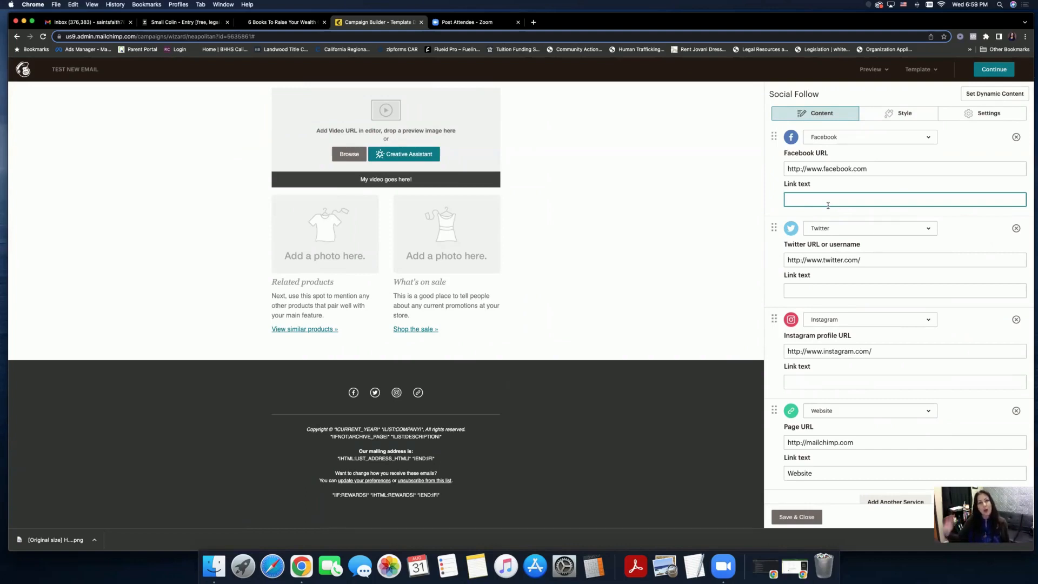
pyautogui.scroll(-2, 791, 440)
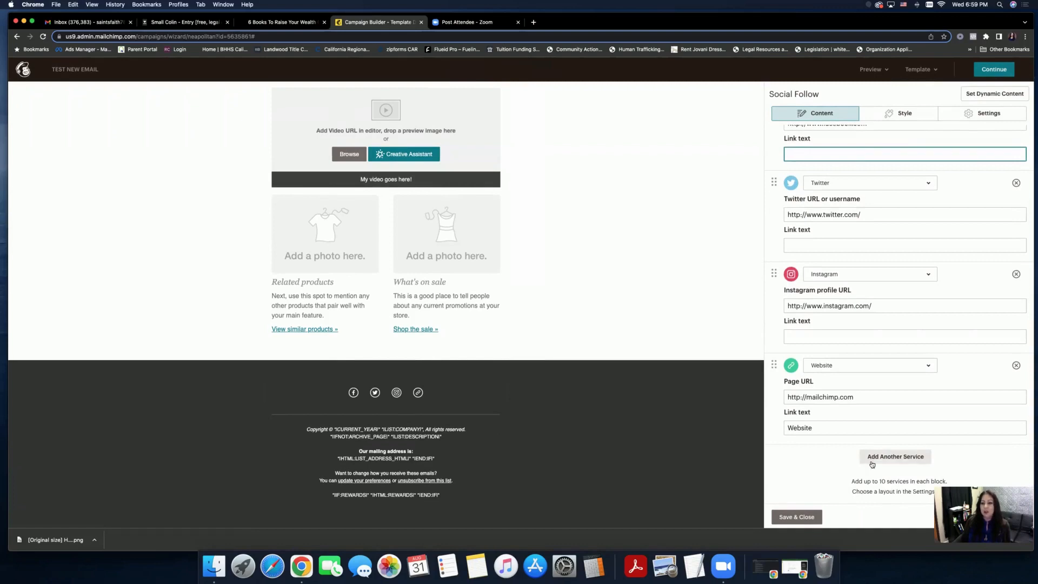
pyautogui.click(872, 459)
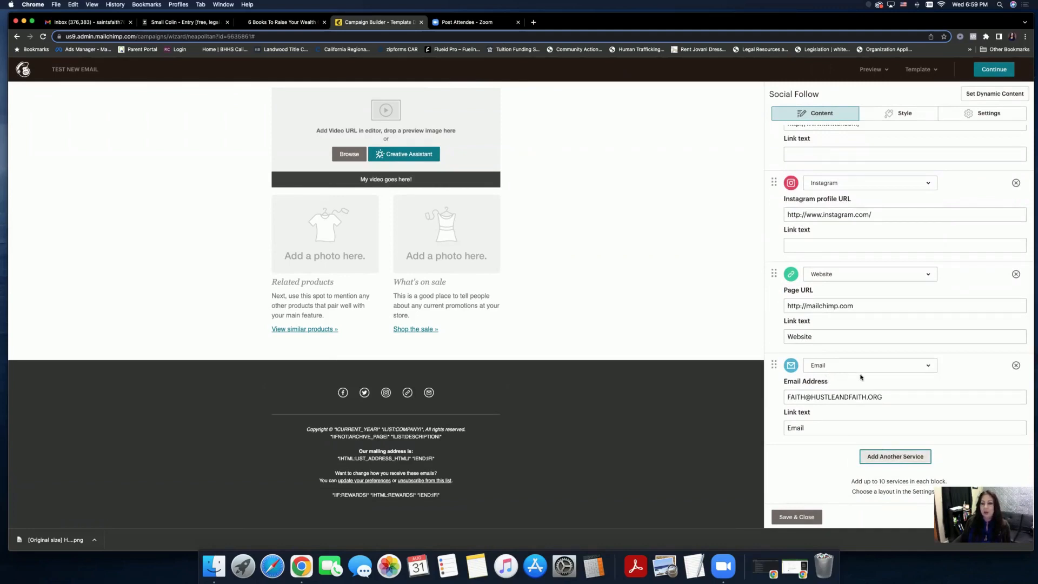
pyautogui.click(1016, 365)
pyautogui.scroll(2, 966, 378)
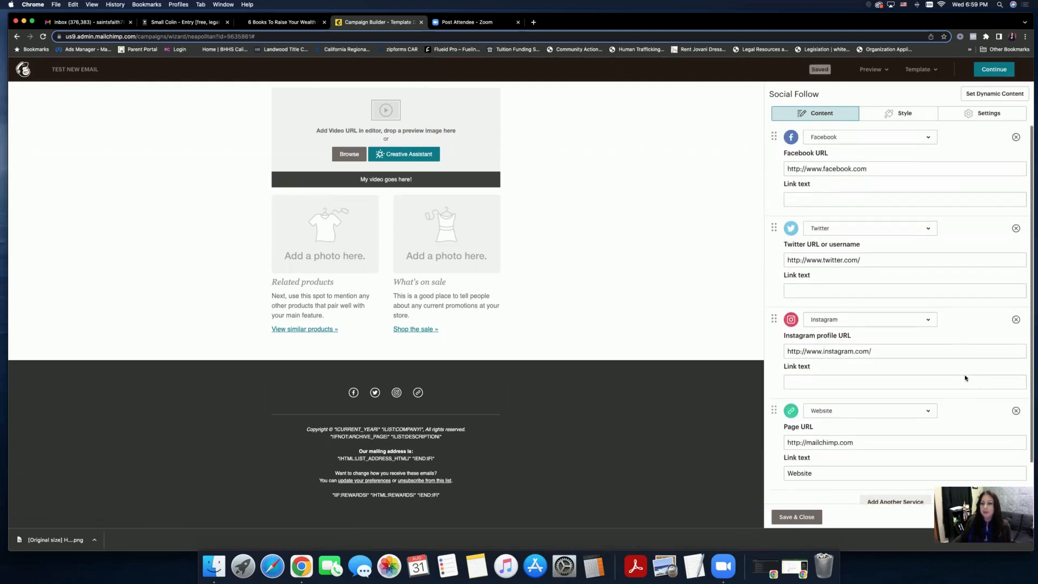
# - Remove the footer's Twitter link and add another social service in its place
pyautogui.click(1017, 228)
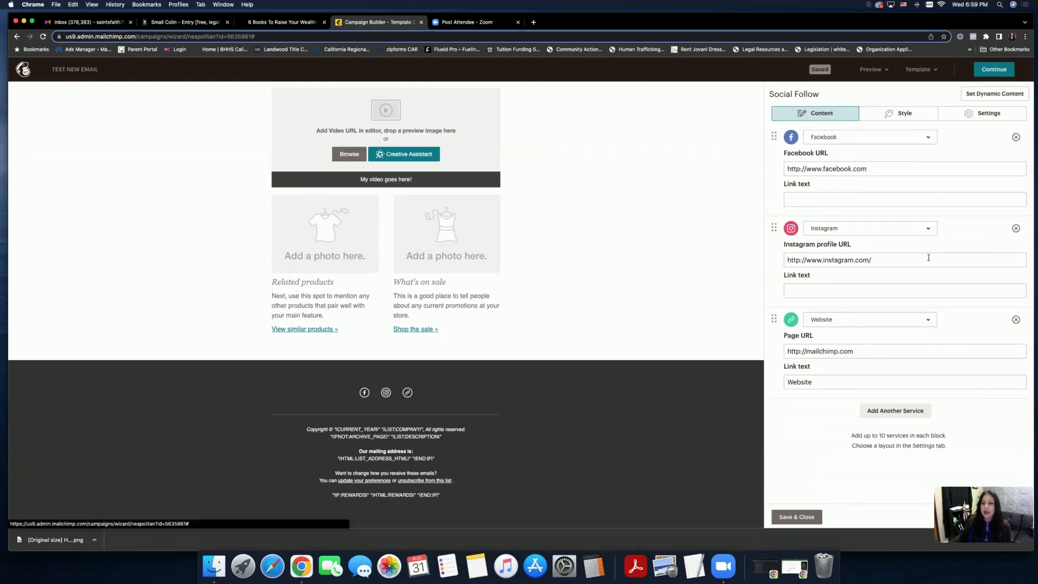
pyautogui.click(895, 412)
pyautogui.scroll(-2, 868, 420)
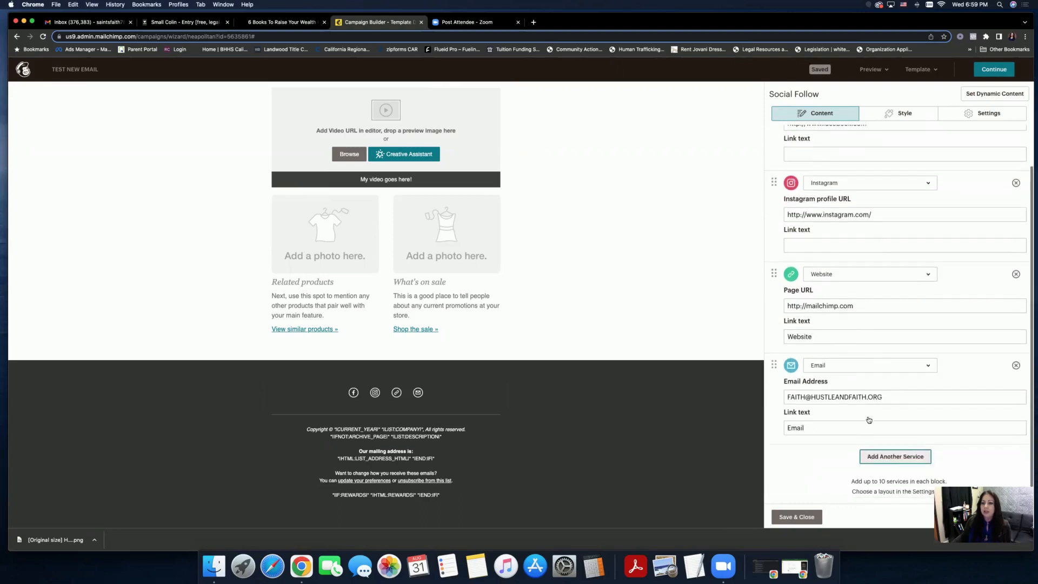
pyautogui.click(846, 365)
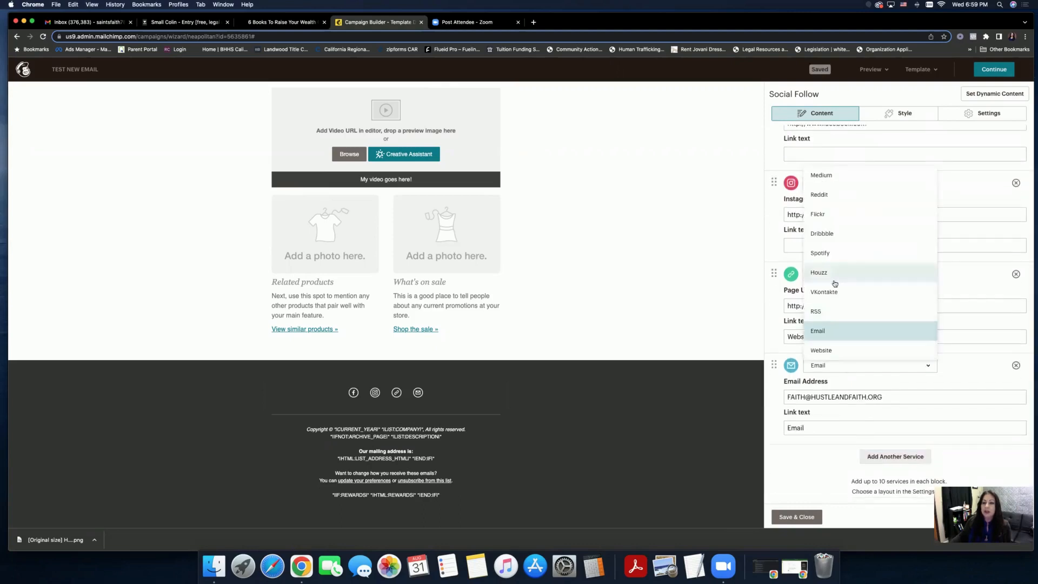
pyautogui.scroll(10, 834, 283)
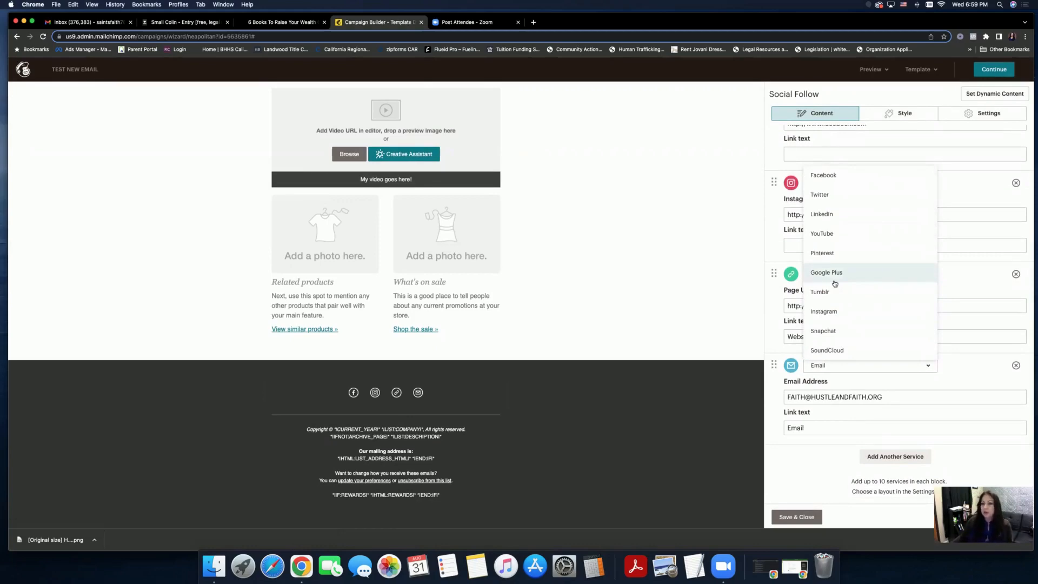
pyautogui.click(836, 255)
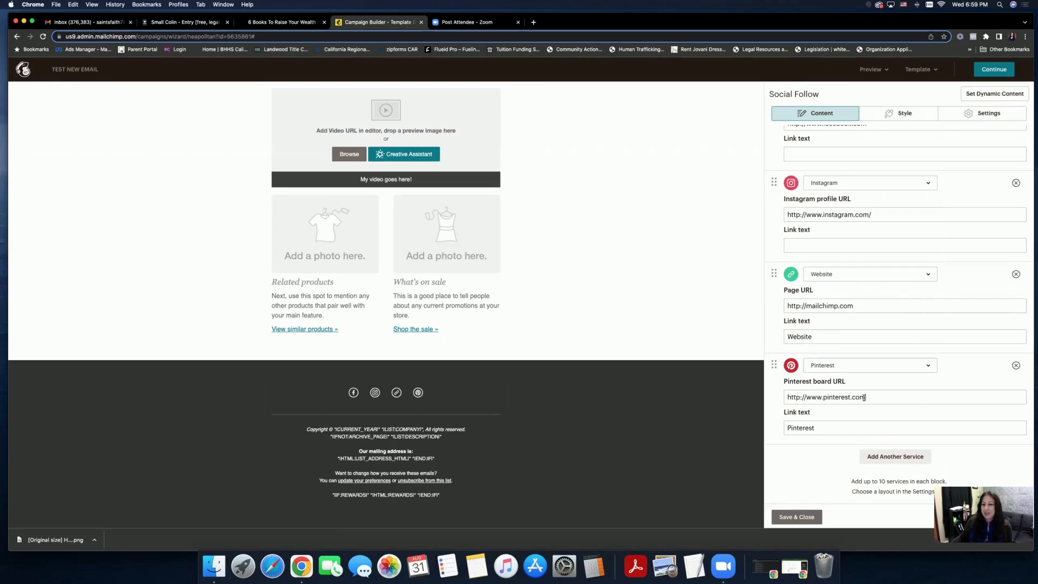
pyautogui.moveTo(865, 397); pyautogui.dragTo(789, 397)
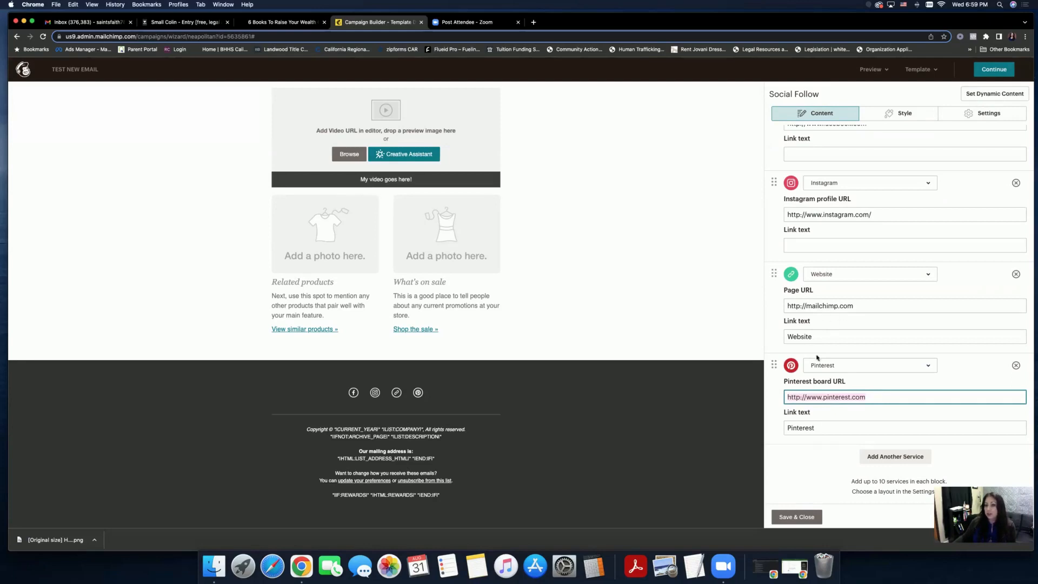
pyautogui.click(794, 517)
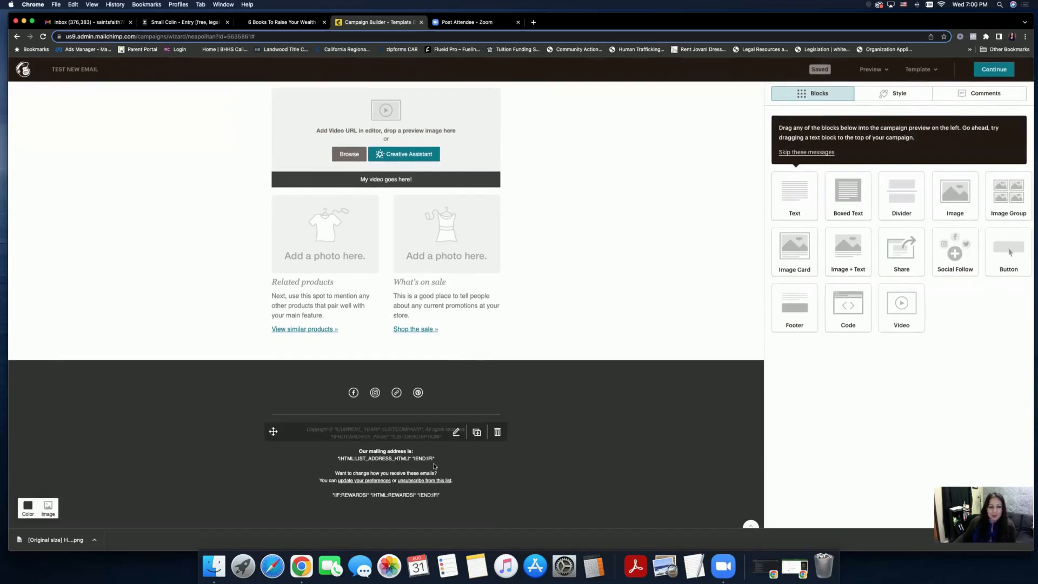
pyautogui.click(455, 435)
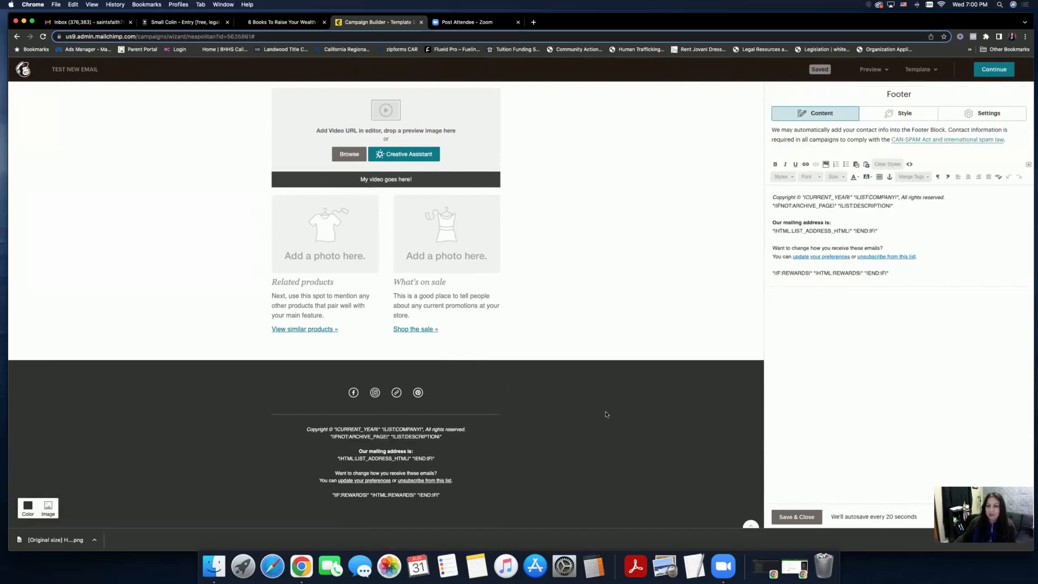
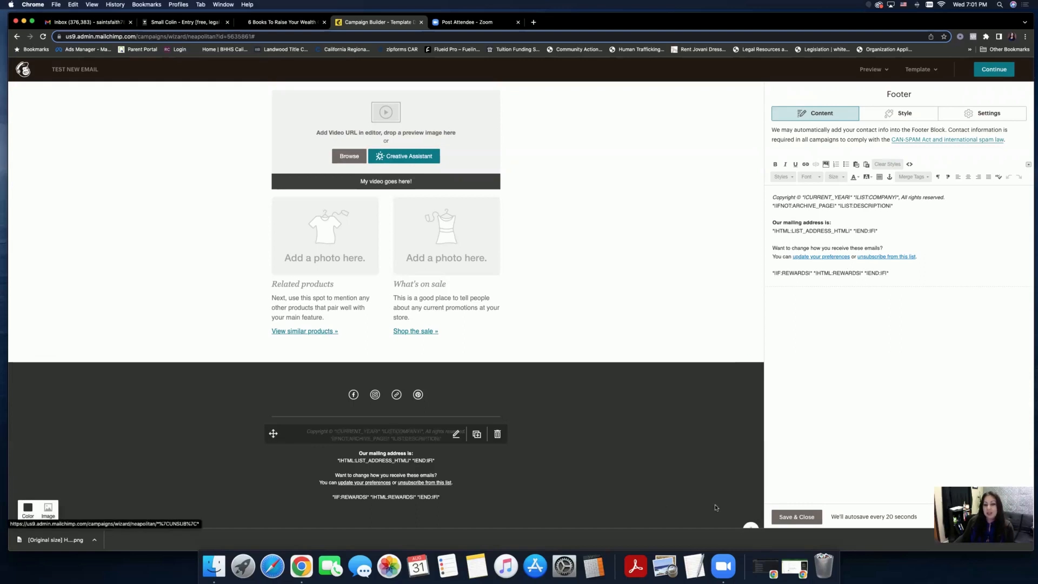
# - Close the footer editor and dismiss the drag-and-drop tip with 'Skip these messages'
pyautogui.click(796, 517)
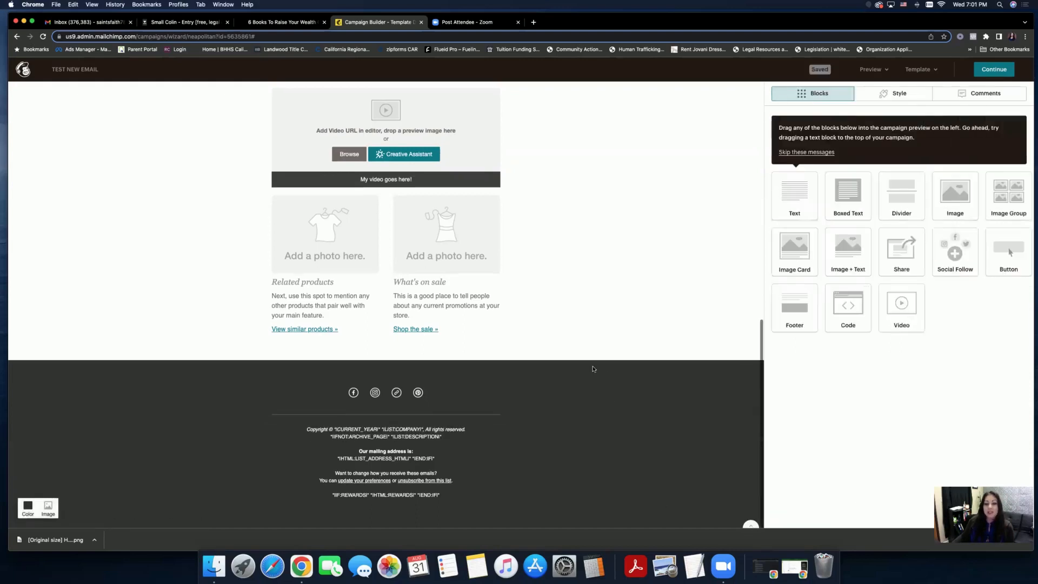
pyautogui.scroll(1, 593, 369)
pyautogui.scroll(-1, 593, 369)
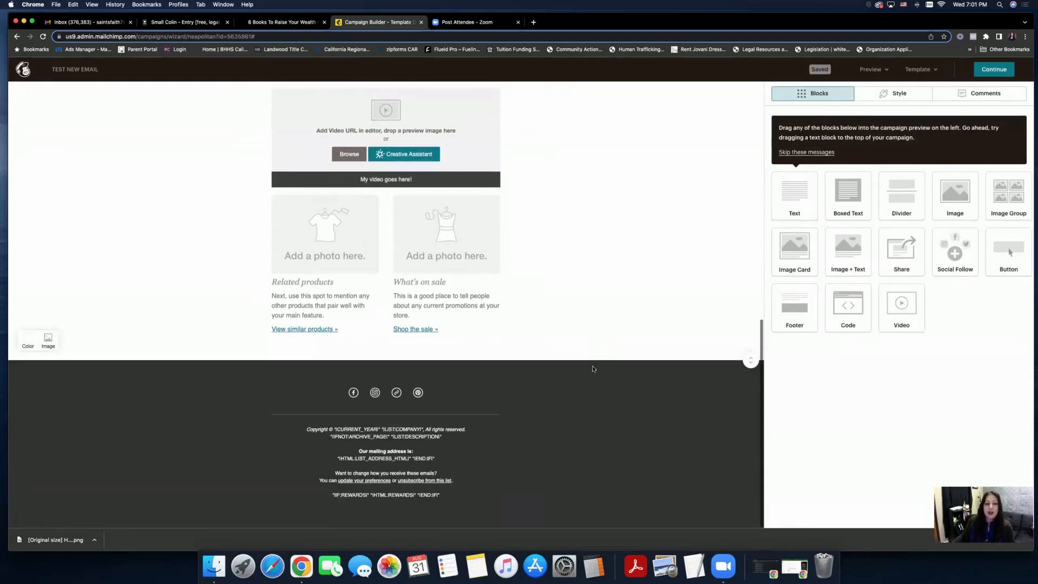
pyautogui.scroll(1, 593, 369)
pyautogui.scroll(1, 593, 369)
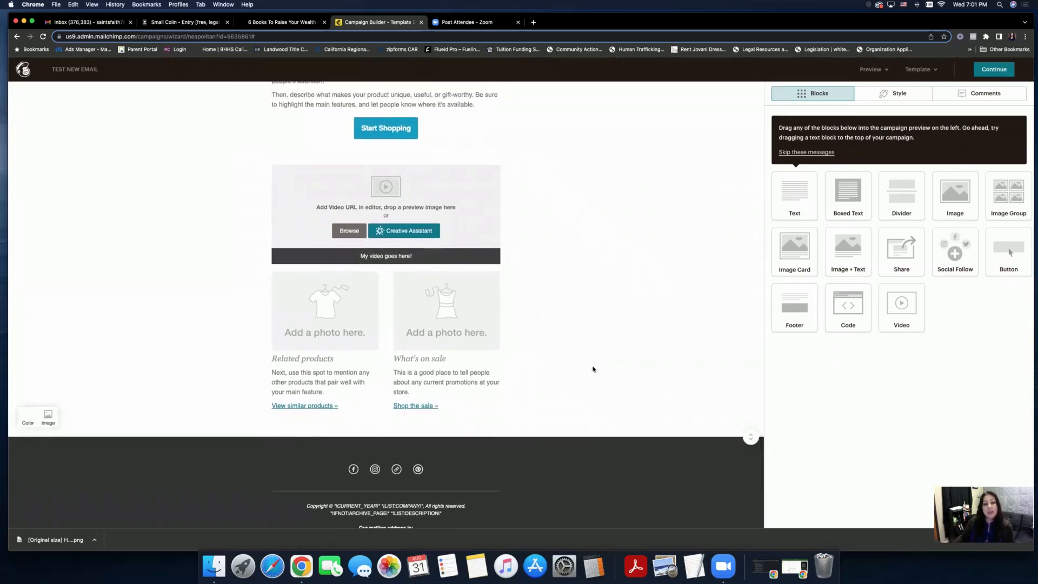
pyautogui.scroll(10, 593, 368)
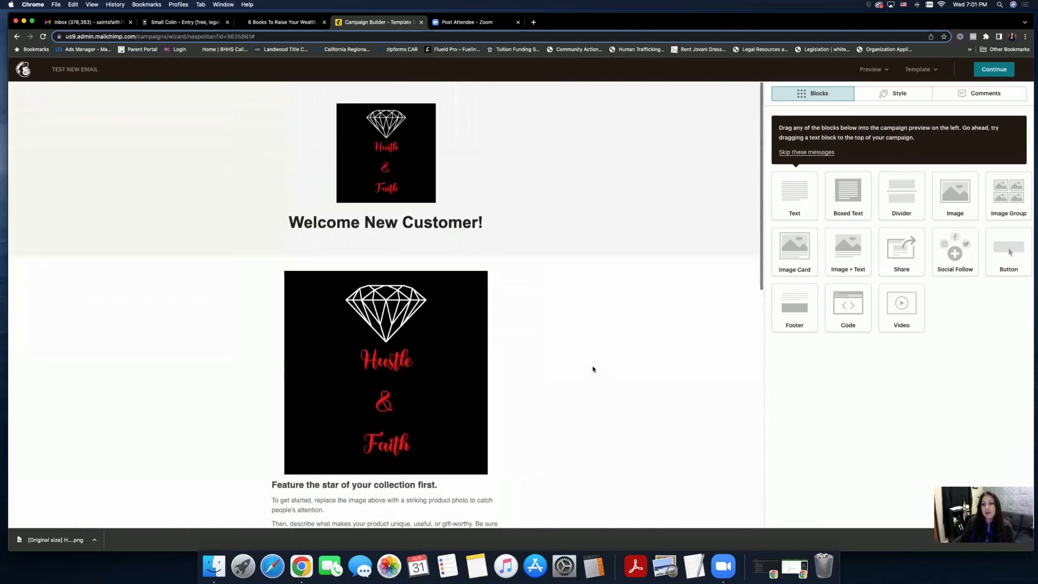
pyautogui.click(789, 152)
pyautogui.scroll(-2, 621, 294)
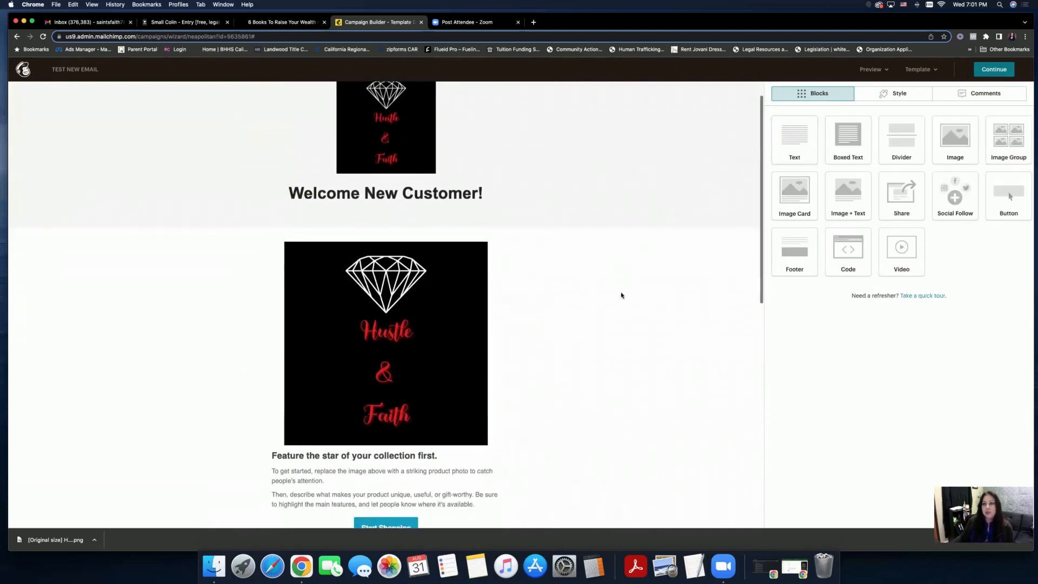
pyautogui.scroll(2, 621, 294)
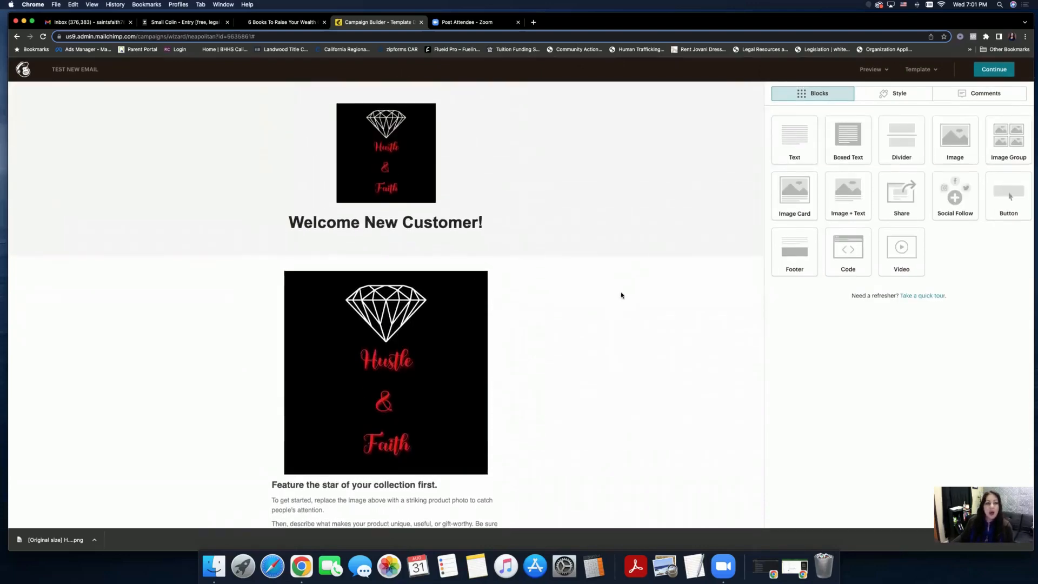
pyautogui.scroll(-4, 621, 294)
pyautogui.scroll(-5, 621, 295)
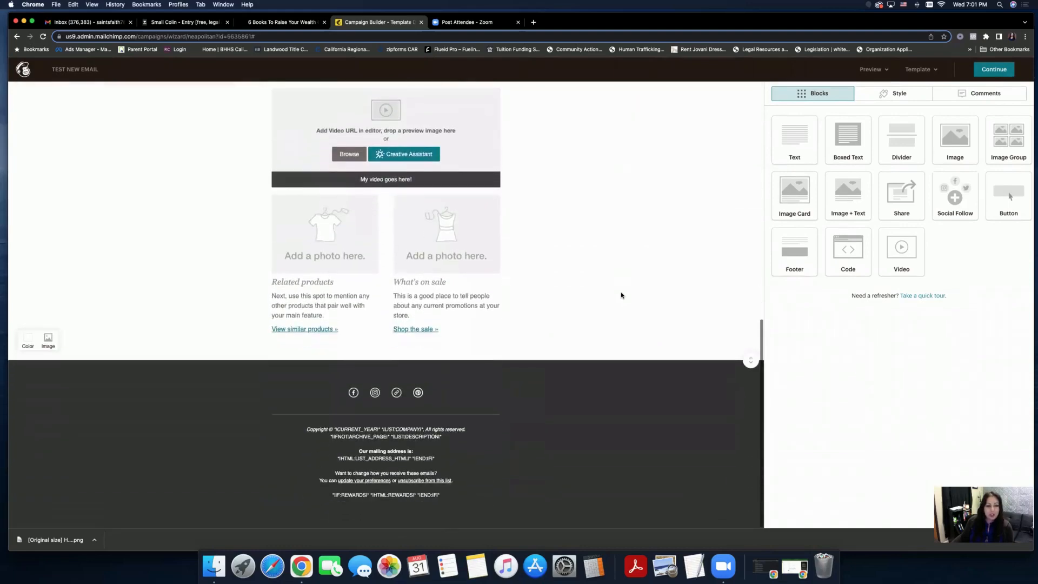
pyautogui.scroll(9, 621, 295)
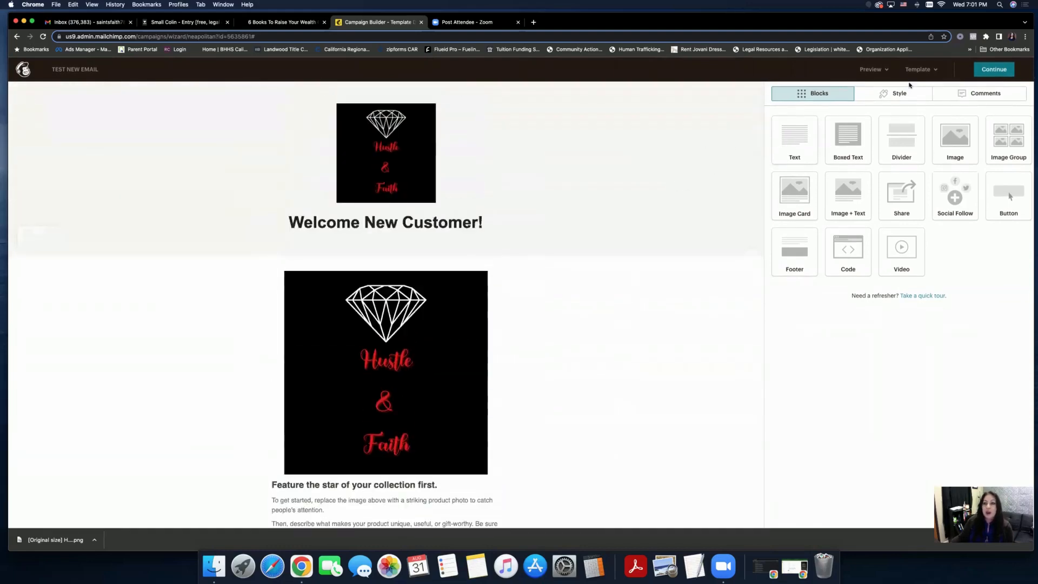
# - Glance at the Style options, then return to the list of content Blocks
pyautogui.click(887, 98)
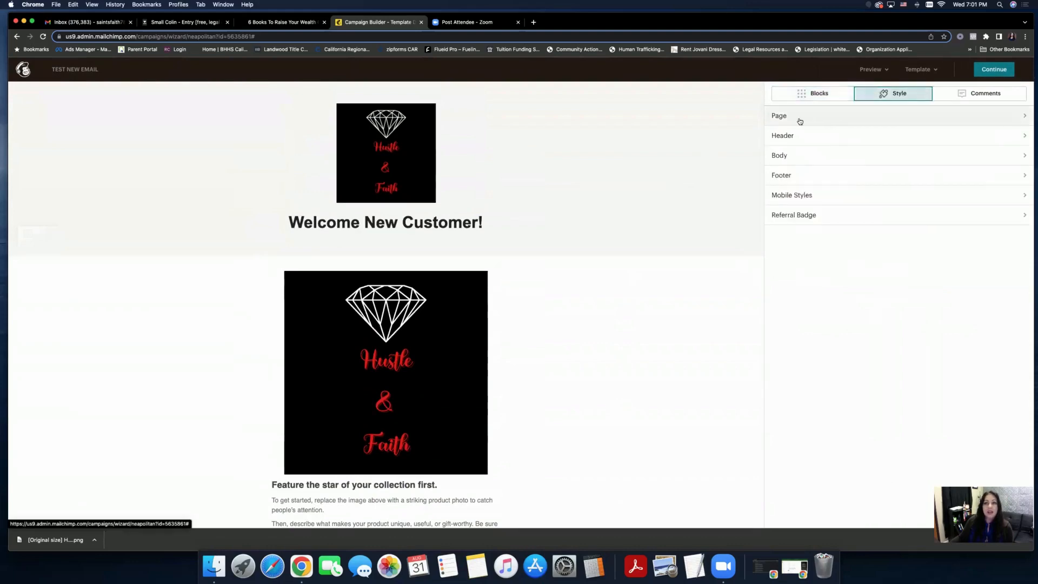
pyautogui.click(810, 99)
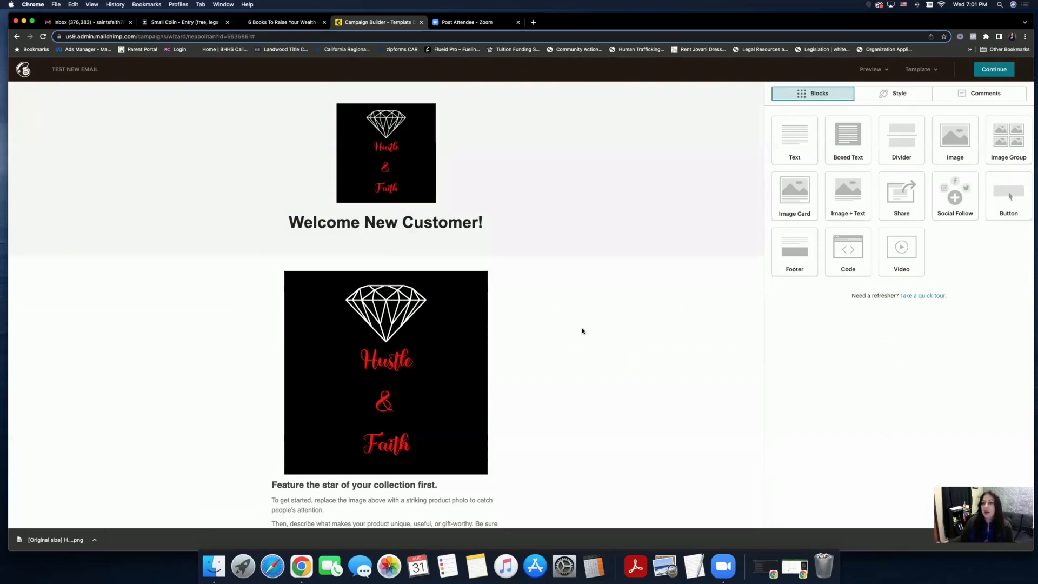
pyautogui.scroll(-3, 660, 297)
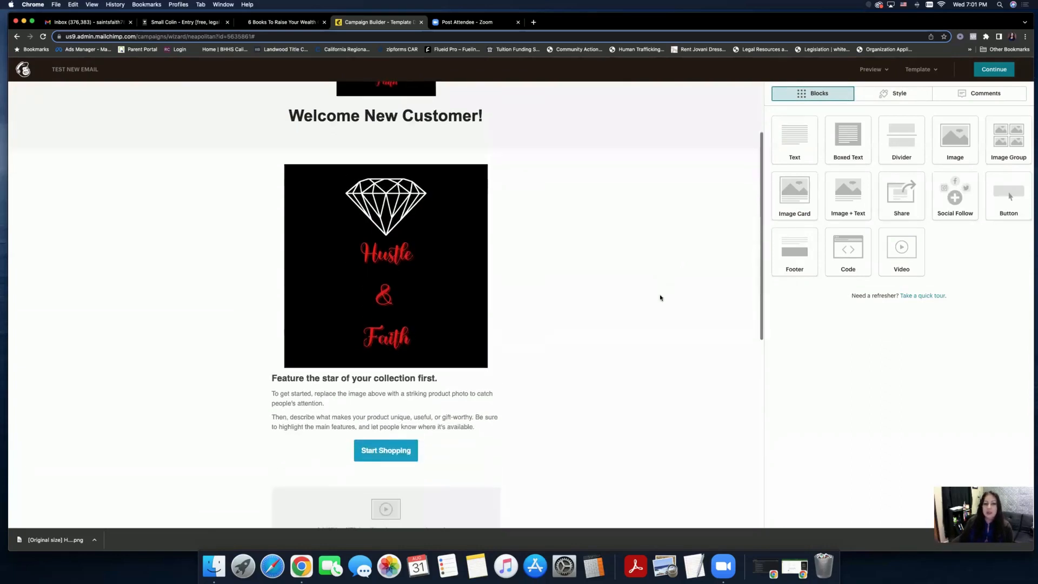
pyautogui.scroll(-4, 660, 297)
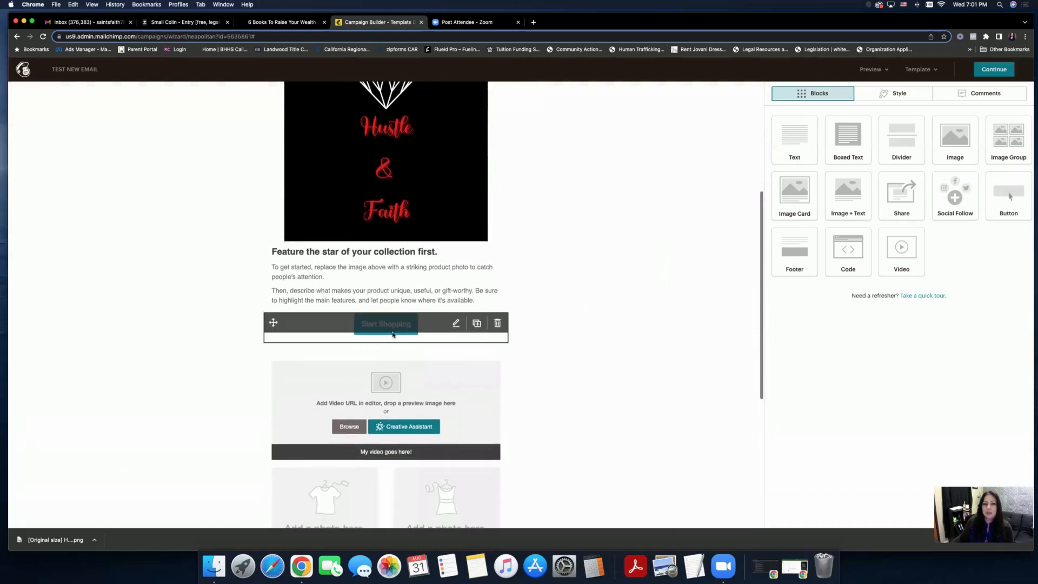
# - Relabel the Start Shopping button as 'Buy Now!'
pyautogui.click(455, 322)
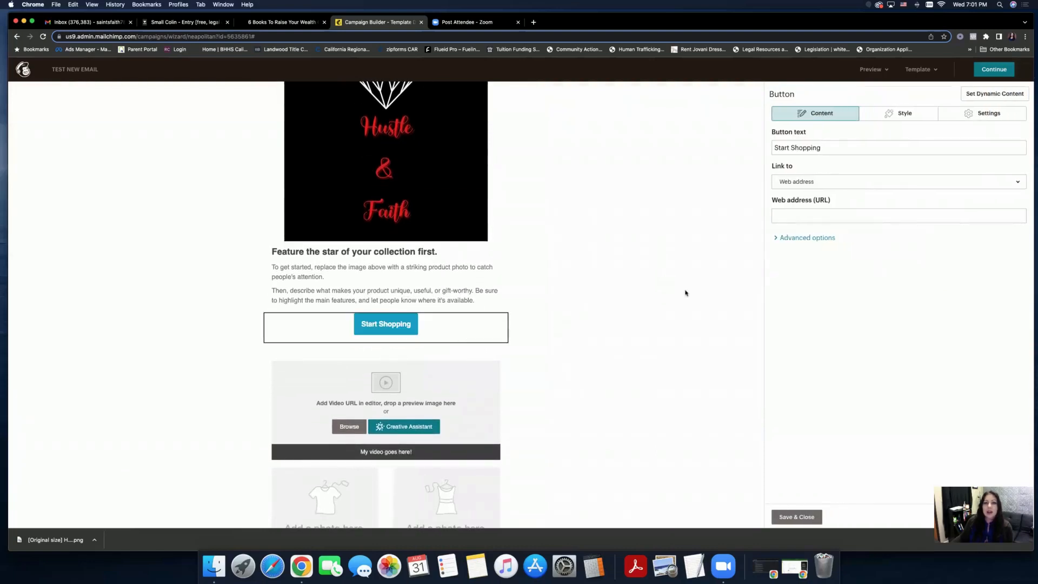
pyautogui.moveTo(827, 147); pyautogui.dragTo(774, 148)
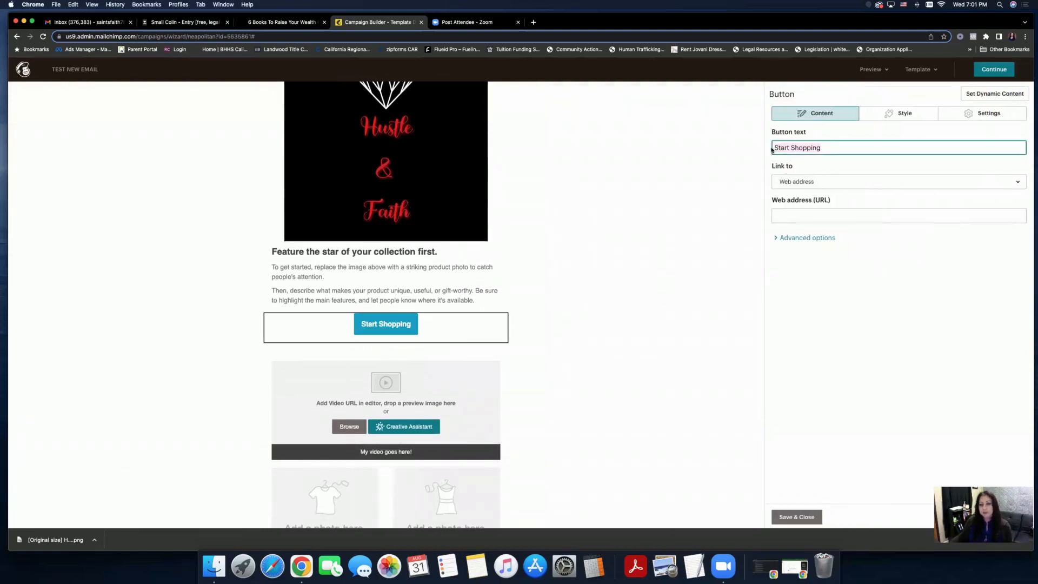
pyautogui.write('Buy Now!')
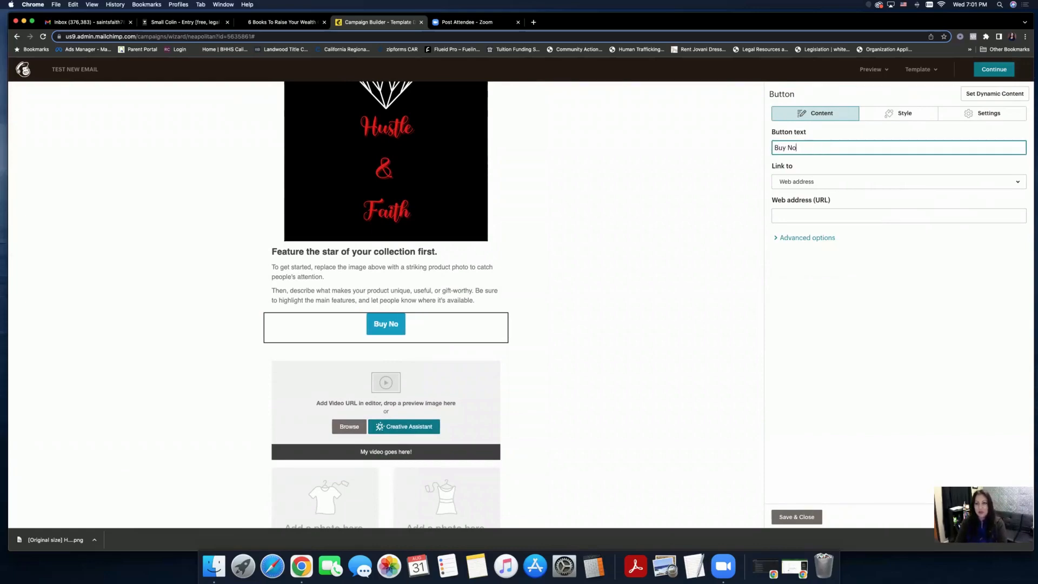
pyautogui.click(838, 181)
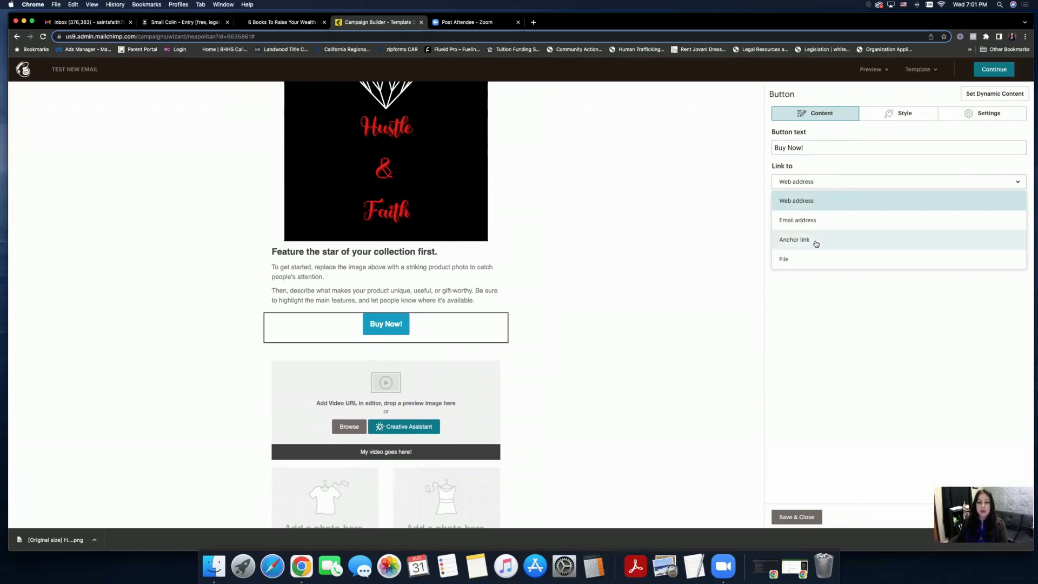
pyautogui.click(751, 220)
pyautogui.click(800, 219)
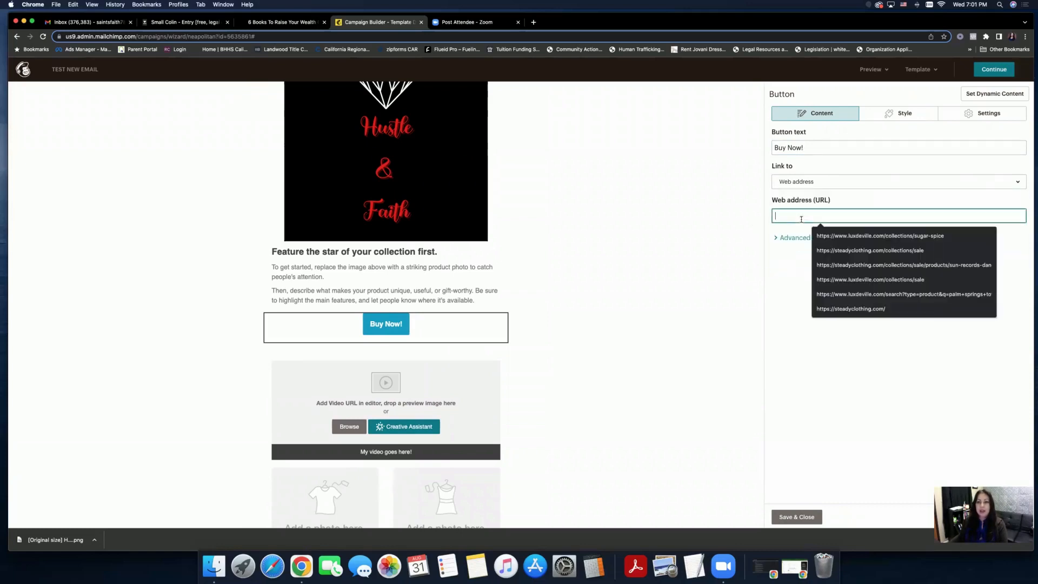
pyautogui.click(724, 244)
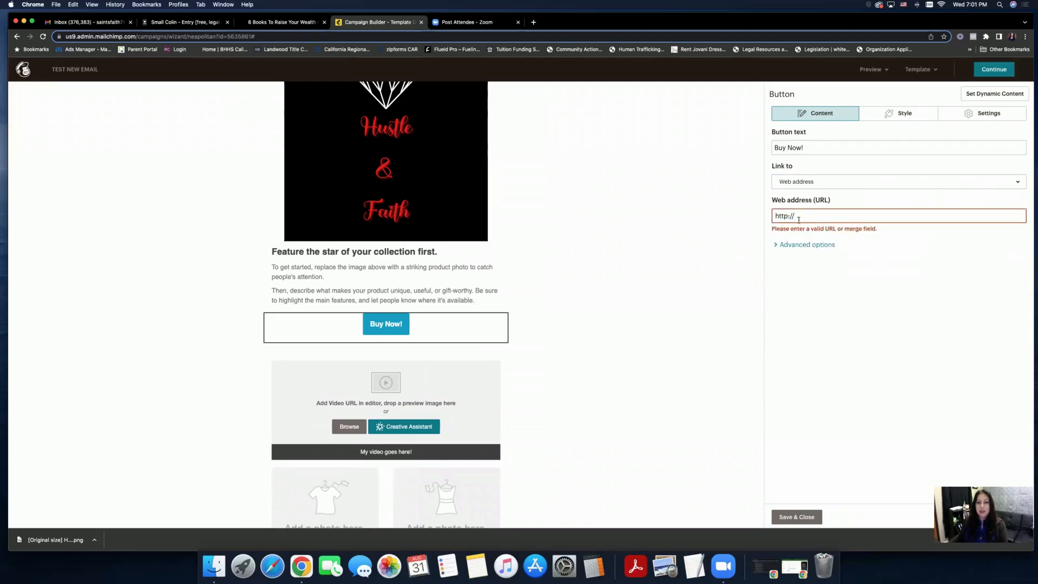
pyautogui.moveTo(799, 219); pyautogui.dragTo(772, 219)
pyautogui.press('BackSpace')
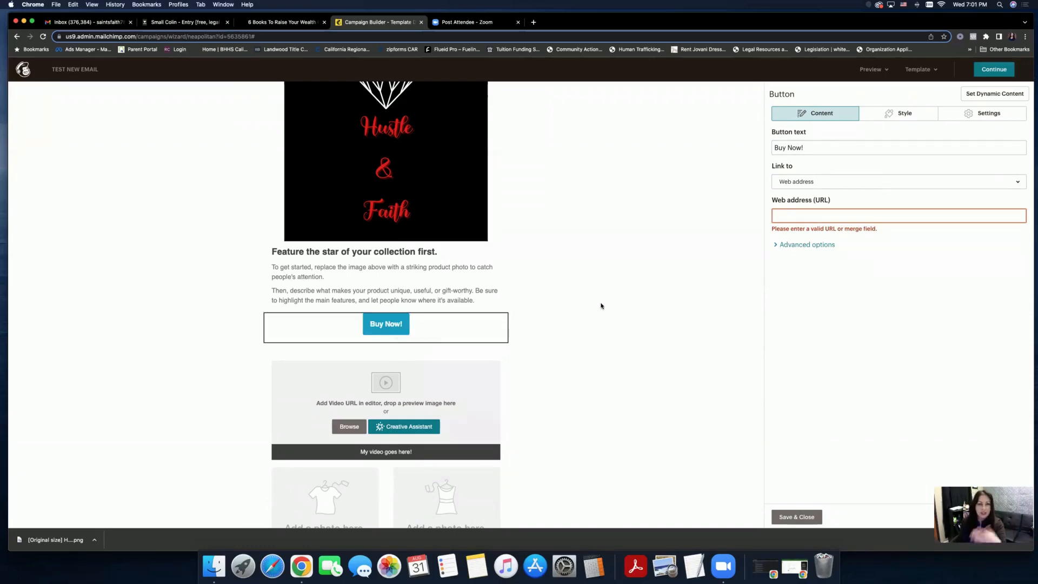
pyautogui.write('http://')
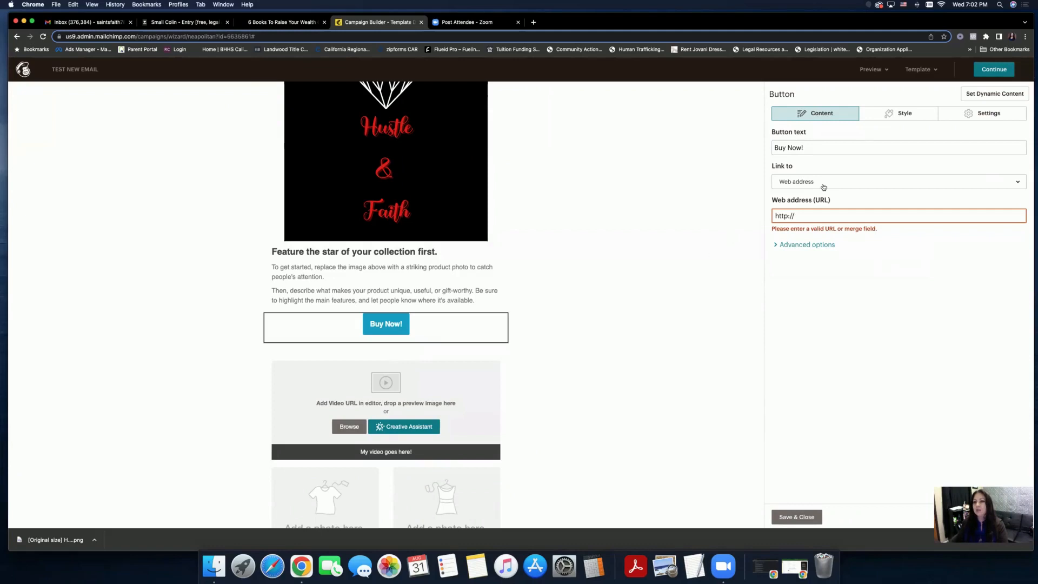
pyautogui.click(797, 517)
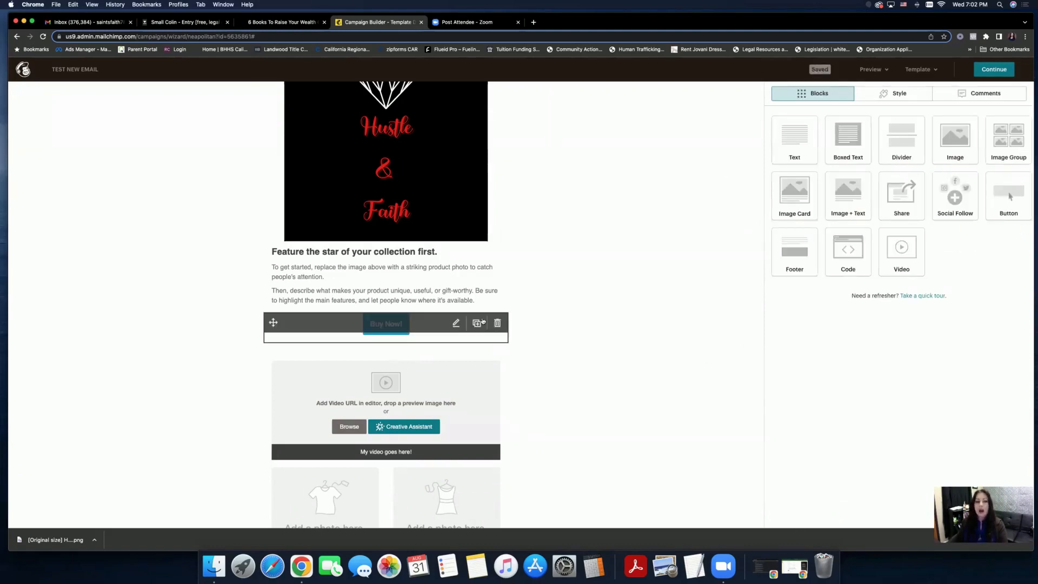
pyautogui.click(475, 322)
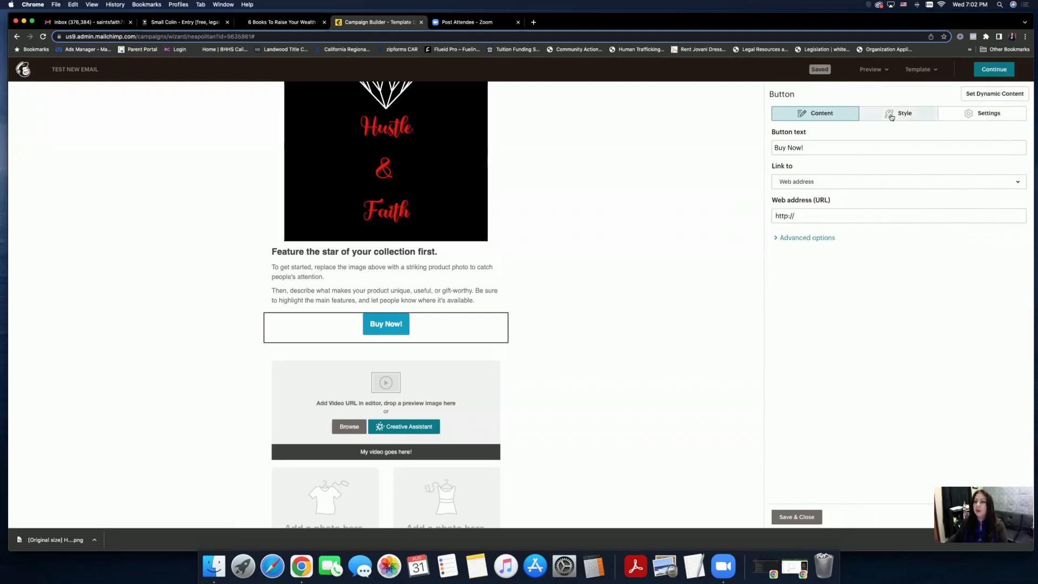
# - Make the button background deep magenta #9a2658 after trying yellow, red and pink
pyautogui.click(897, 113)
pyautogui.click(778, 271)
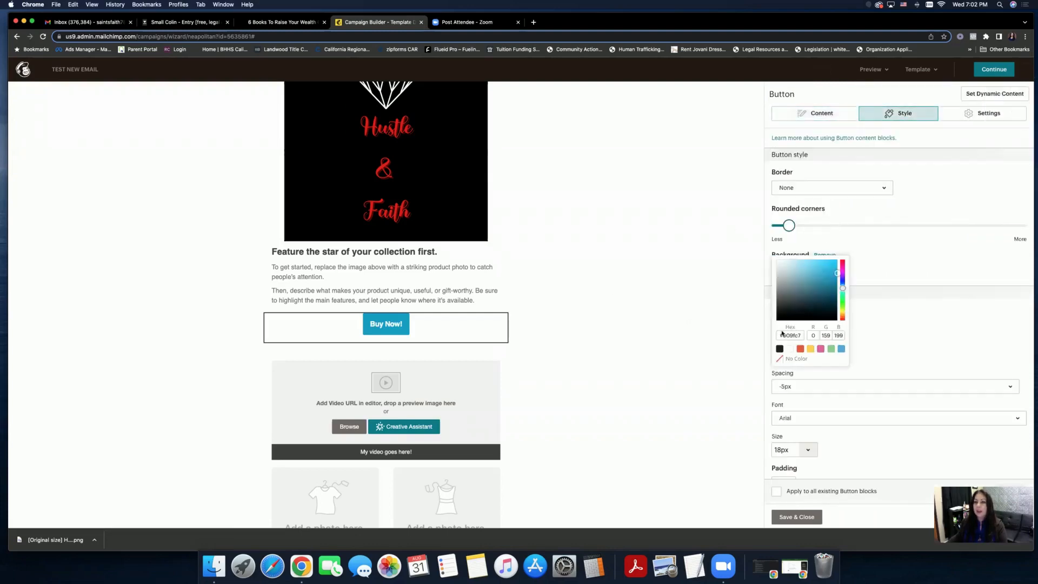
pyautogui.click(810, 350)
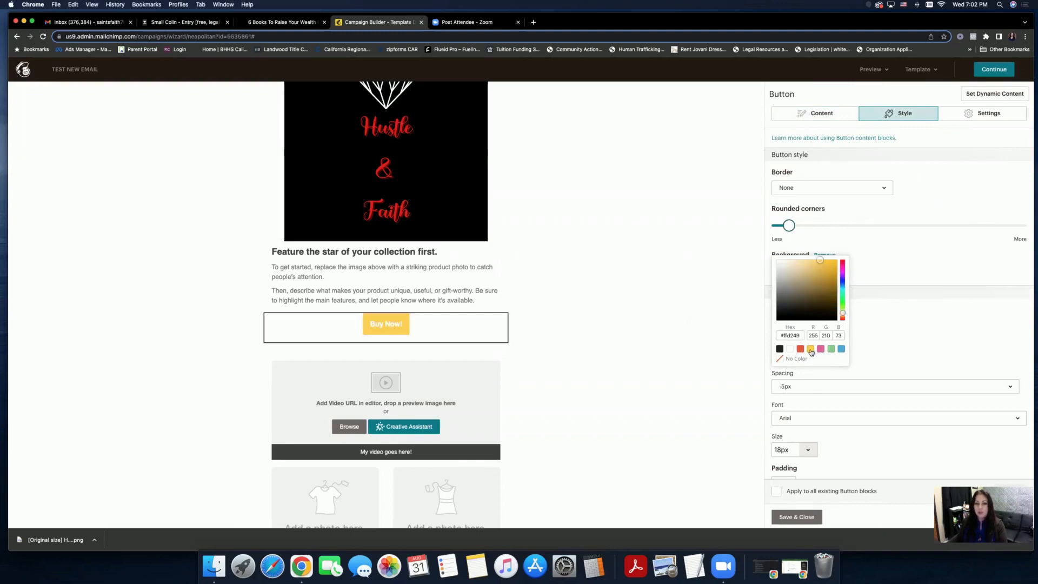
pyautogui.click(799, 351)
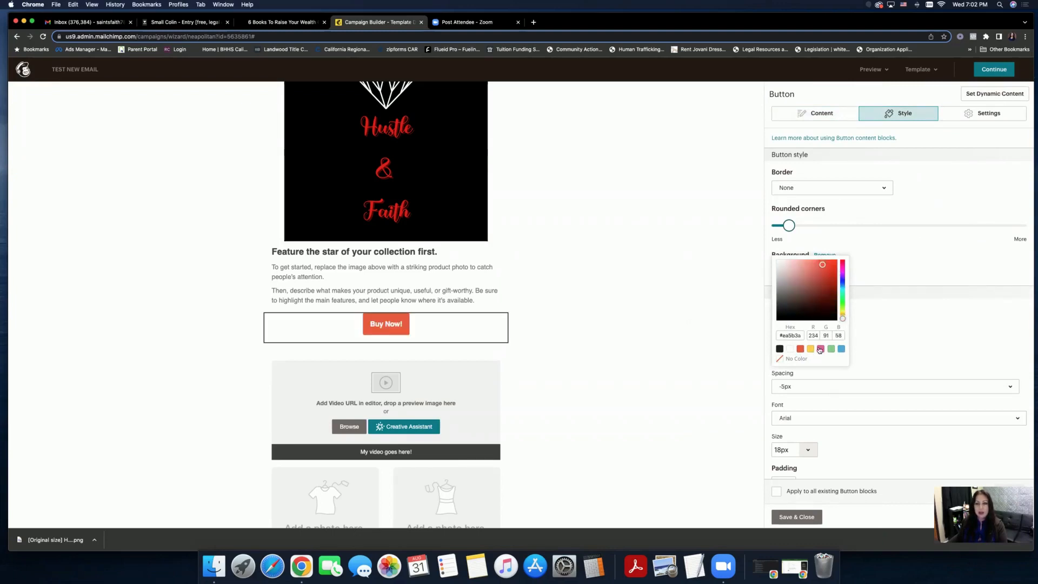
pyautogui.click(820, 350)
pyautogui.moveTo(811, 274); pyautogui.dragTo(827, 293)
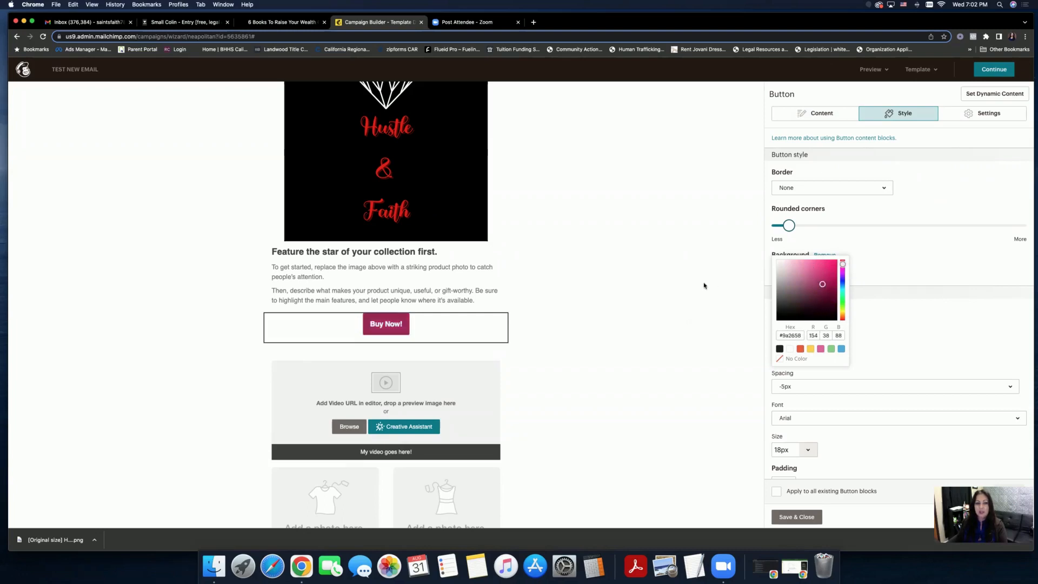
pyautogui.click(894, 323)
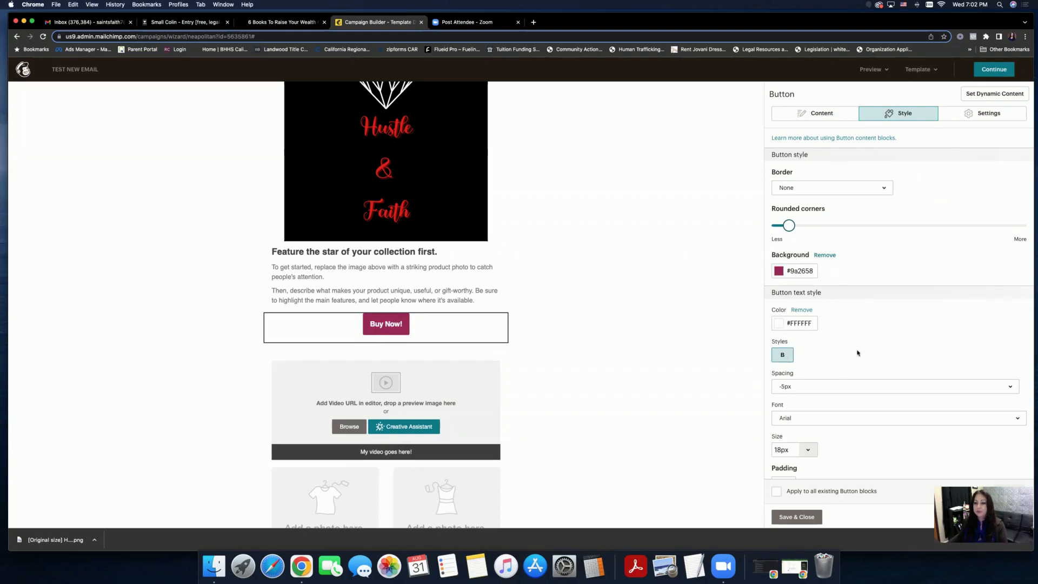
# - Set the button text size to 30px
pyautogui.scroll(-1, 857, 353)
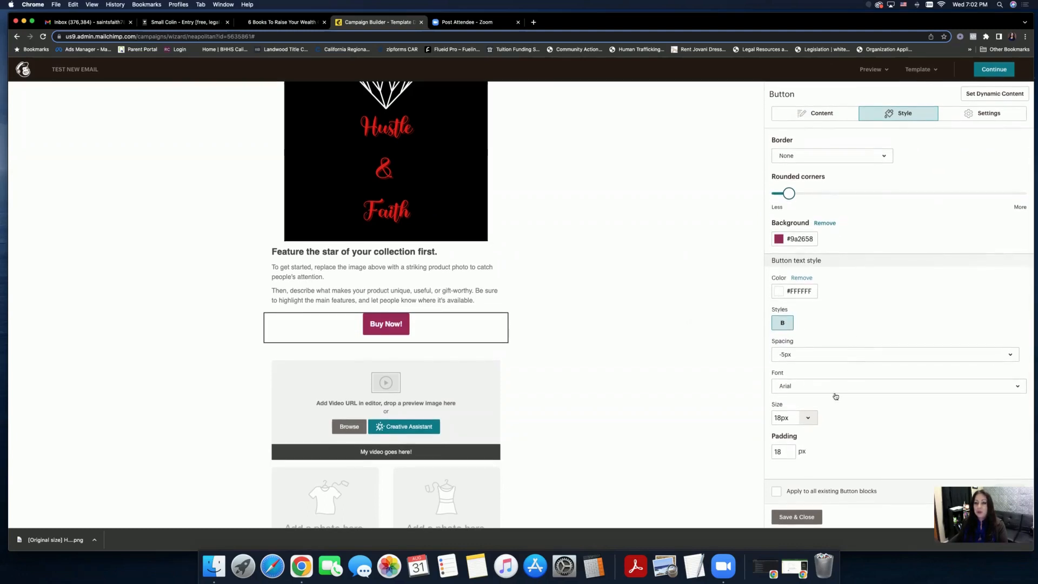
pyautogui.click(807, 418)
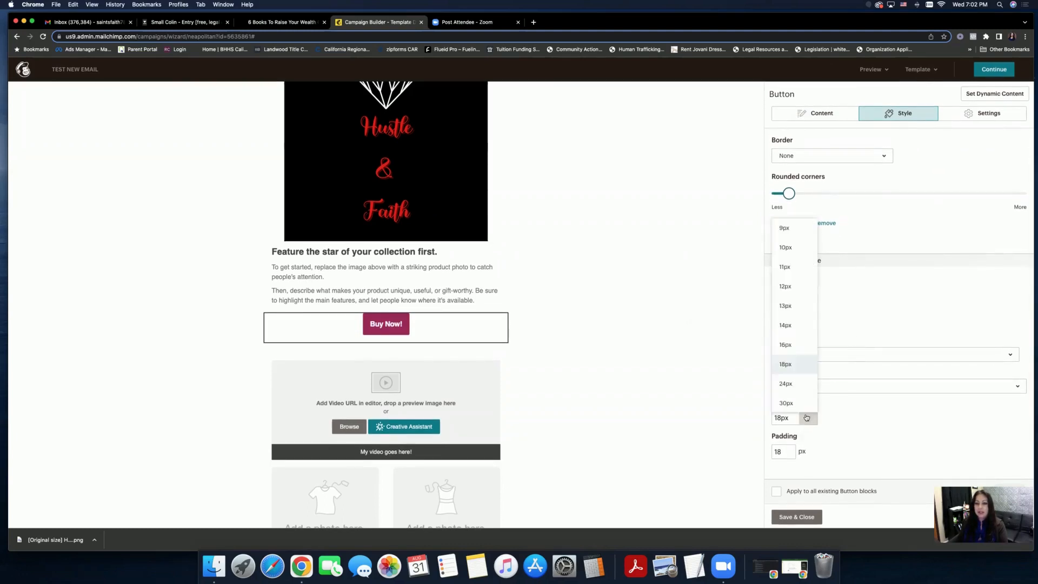
pyautogui.click(787, 402)
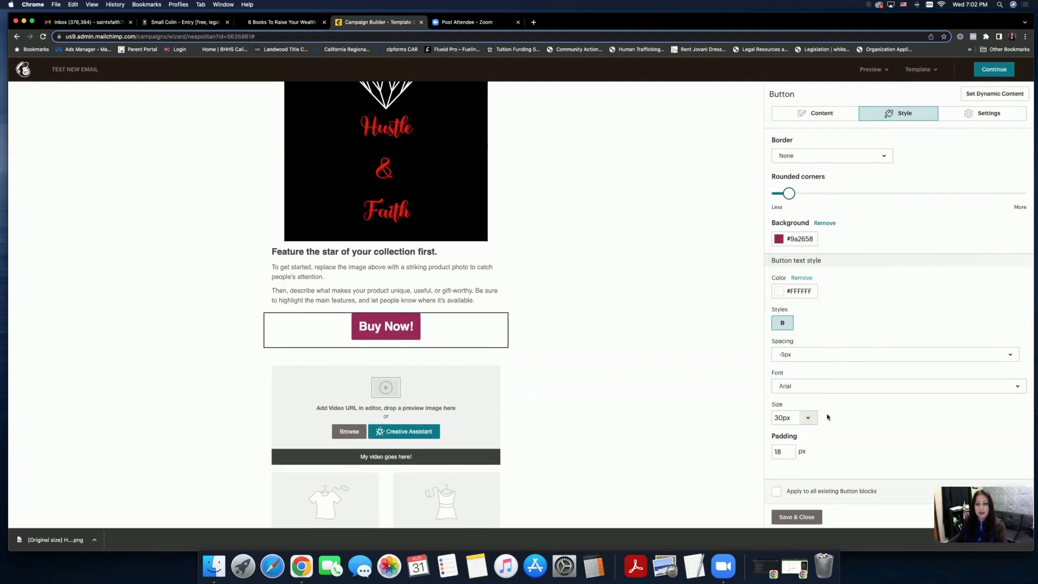
pyautogui.scroll(1, 829, 419)
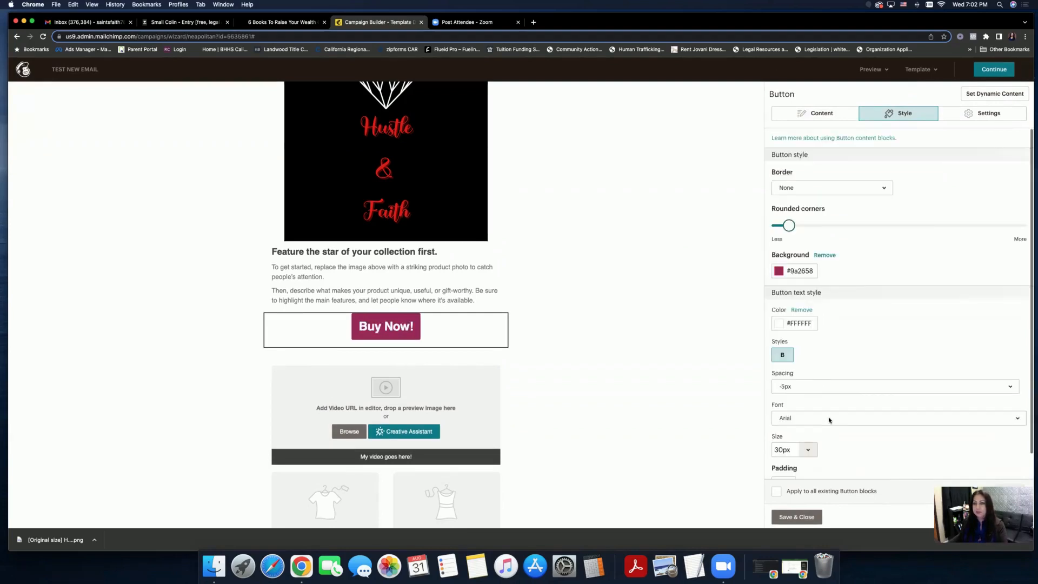
# - Try left and right alignment, keep the button centred, and save its changes
pyautogui.click(962, 116)
pyautogui.click(821, 170)
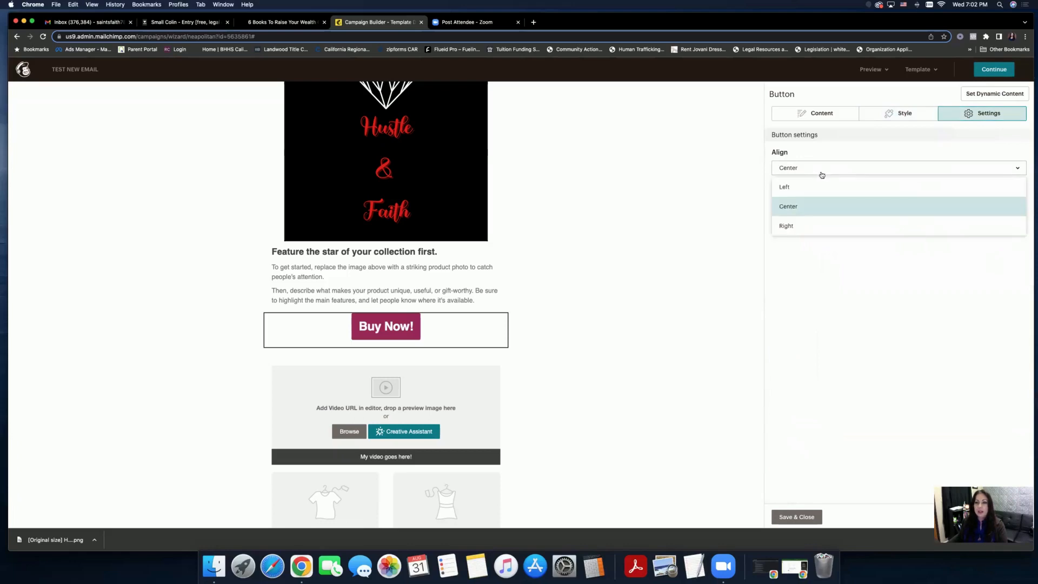
pyautogui.click(817, 188)
pyautogui.click(820, 167)
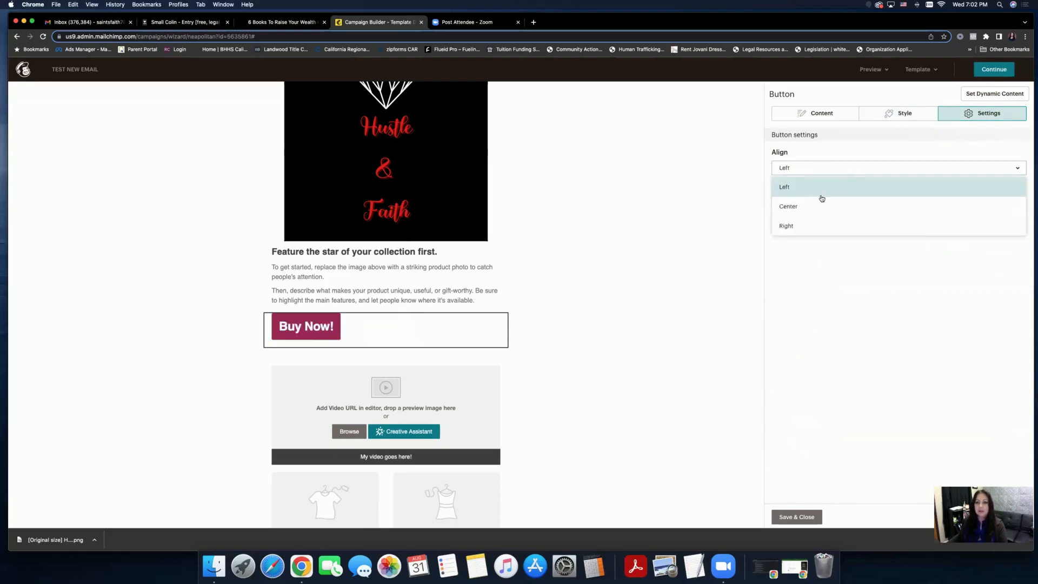
pyautogui.click(820, 200)
pyautogui.click(821, 170)
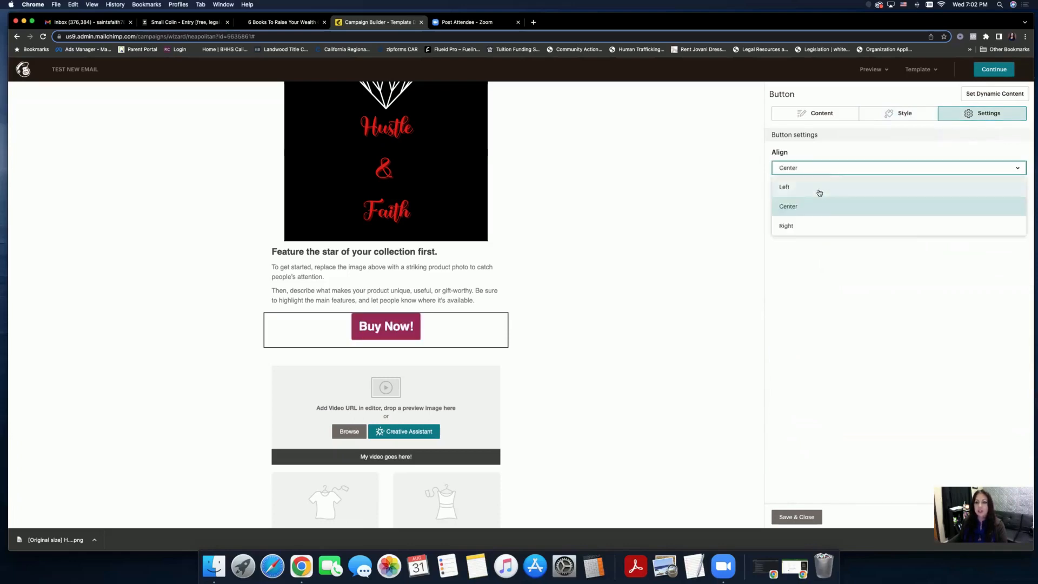
pyautogui.click(822, 221)
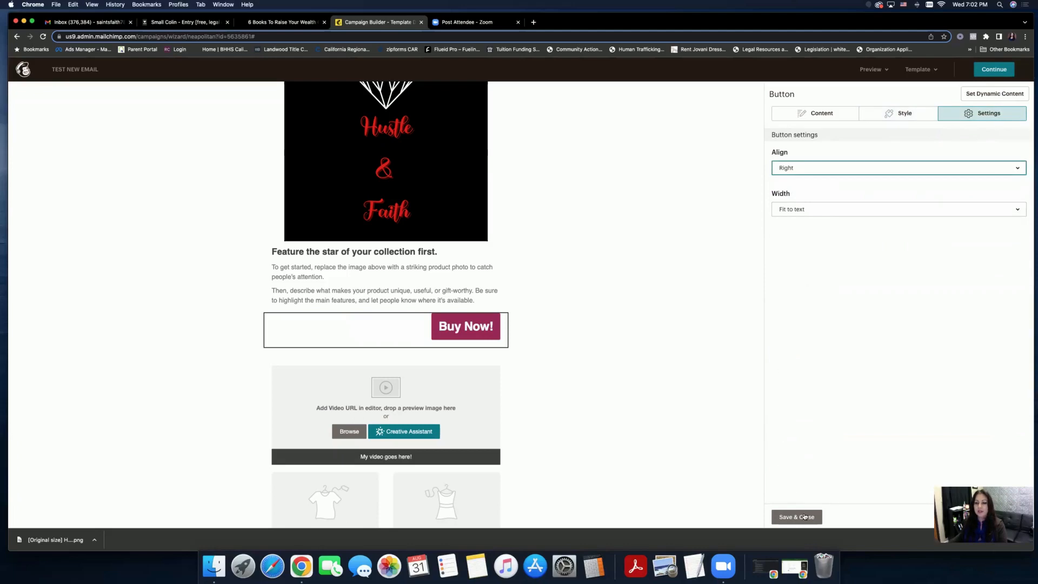
pyautogui.click(798, 172)
pyautogui.click(795, 206)
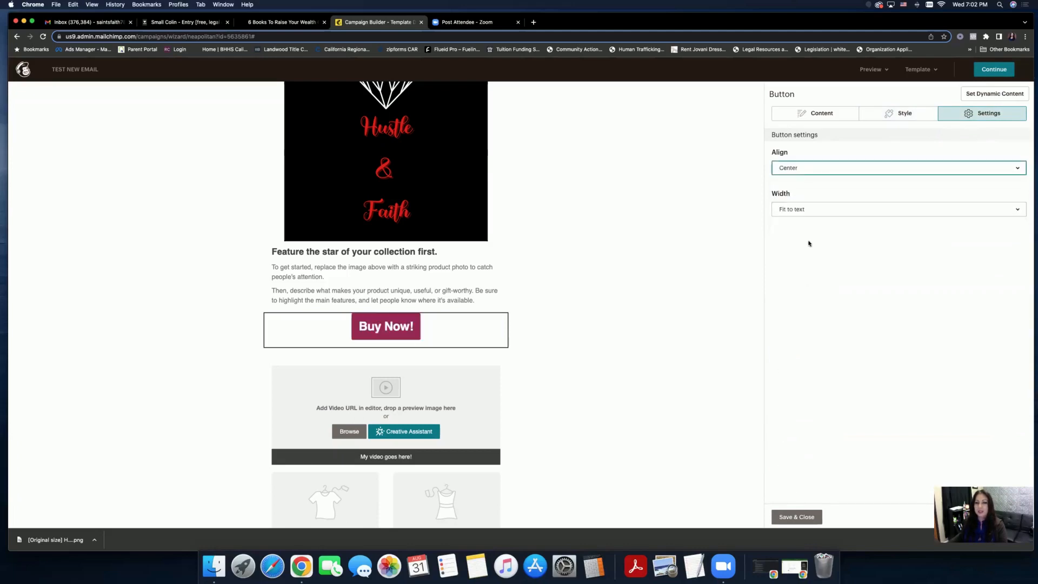
pyautogui.click(802, 516)
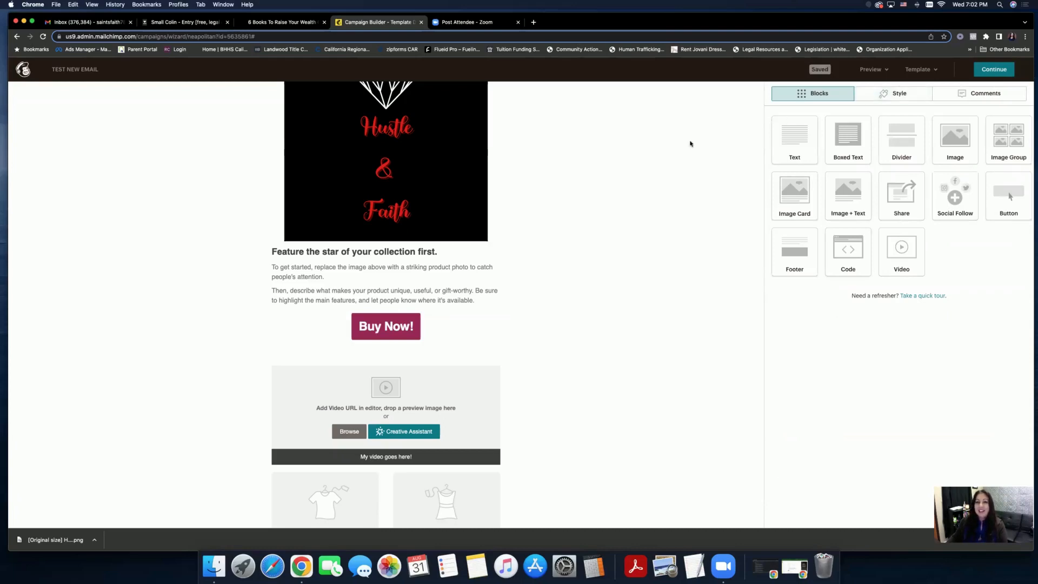
# - Check the Page style's Heading 1 settings (Arial 40px, bold, centred), then return to the section list
pyautogui.scroll(5, 687, 143)
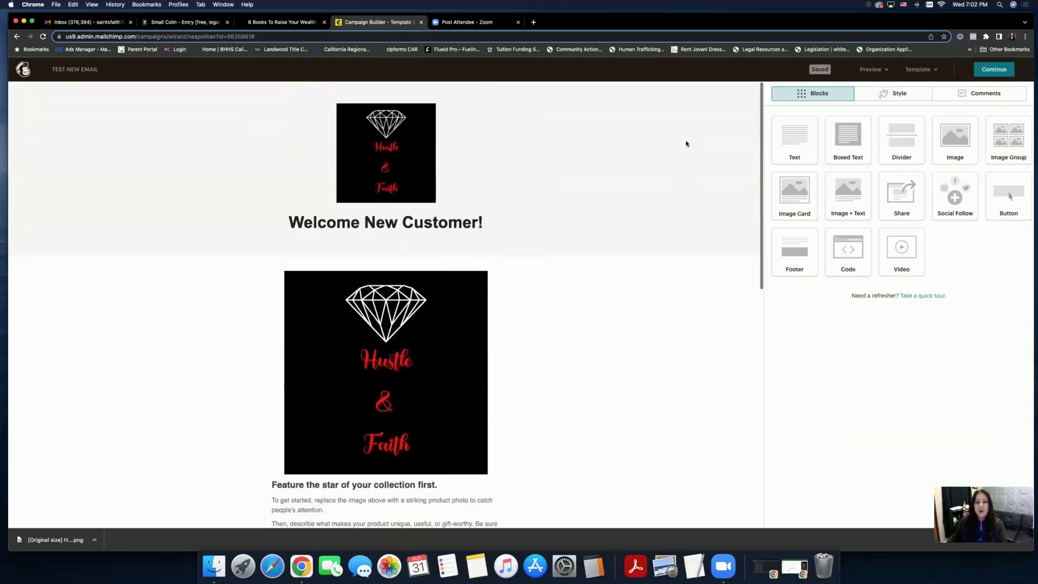
pyautogui.click(876, 95)
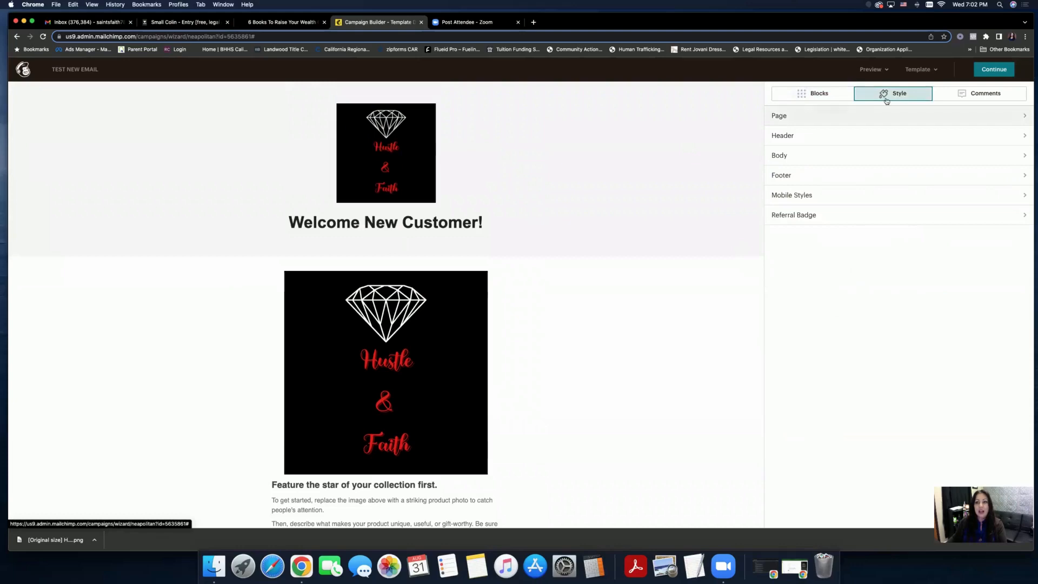
pyautogui.click(834, 123)
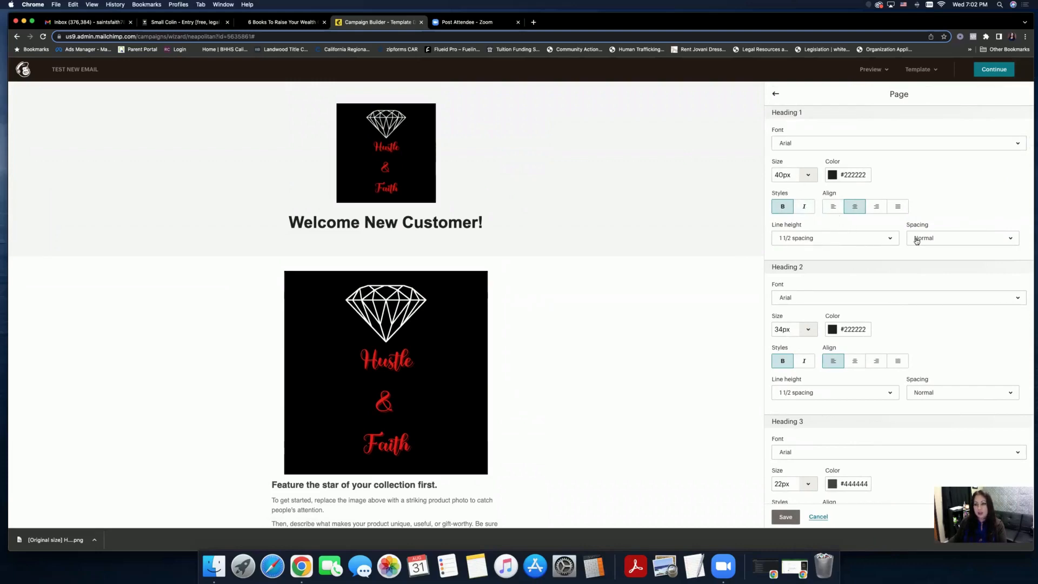
pyautogui.click(777, 96)
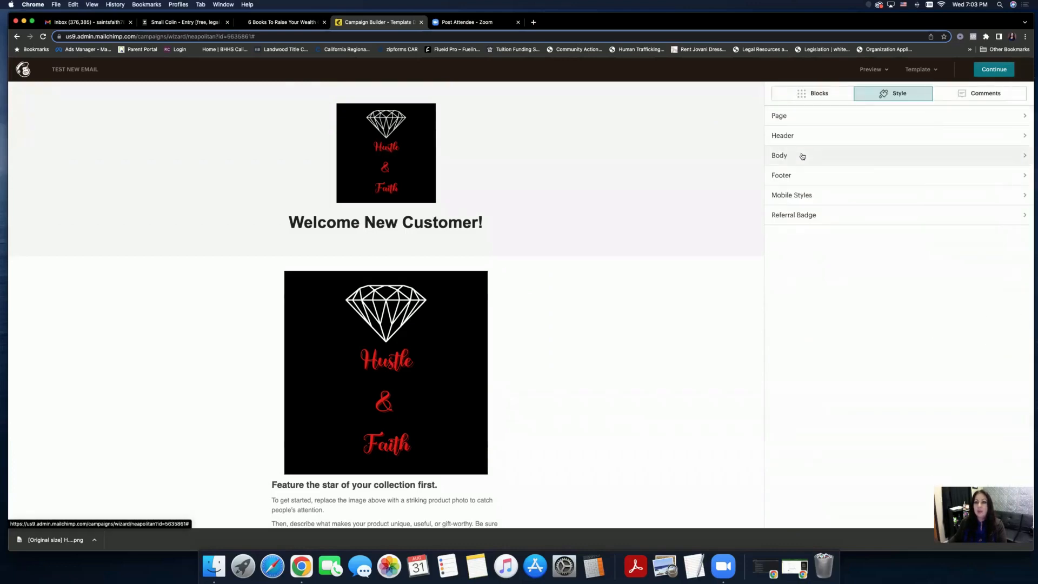
pyautogui.click(798, 155)
# - Try green, dark grey, white, pink and blue as the Header background
pyautogui.click(778, 96)
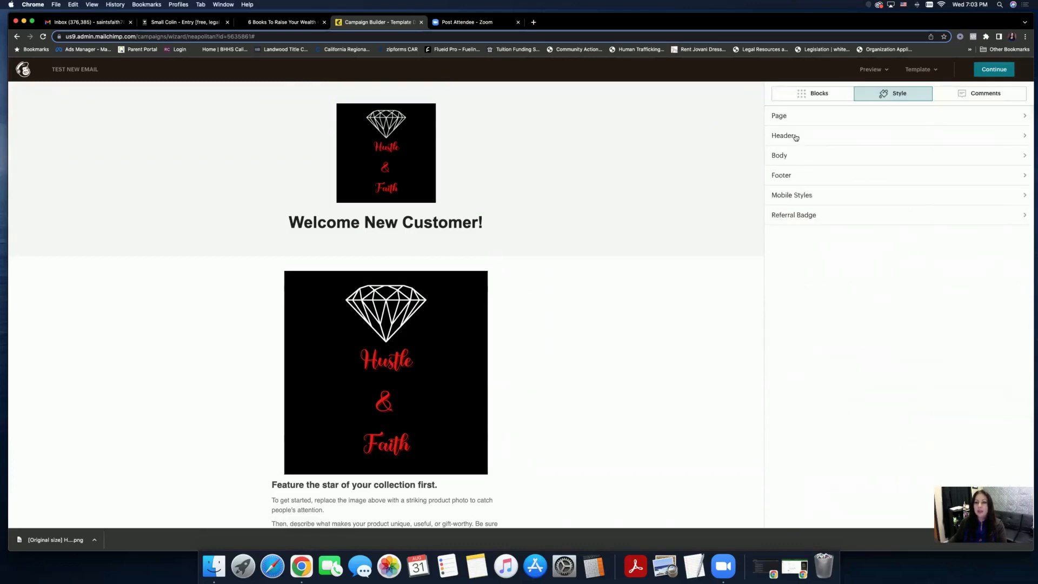
pyautogui.click(800, 136)
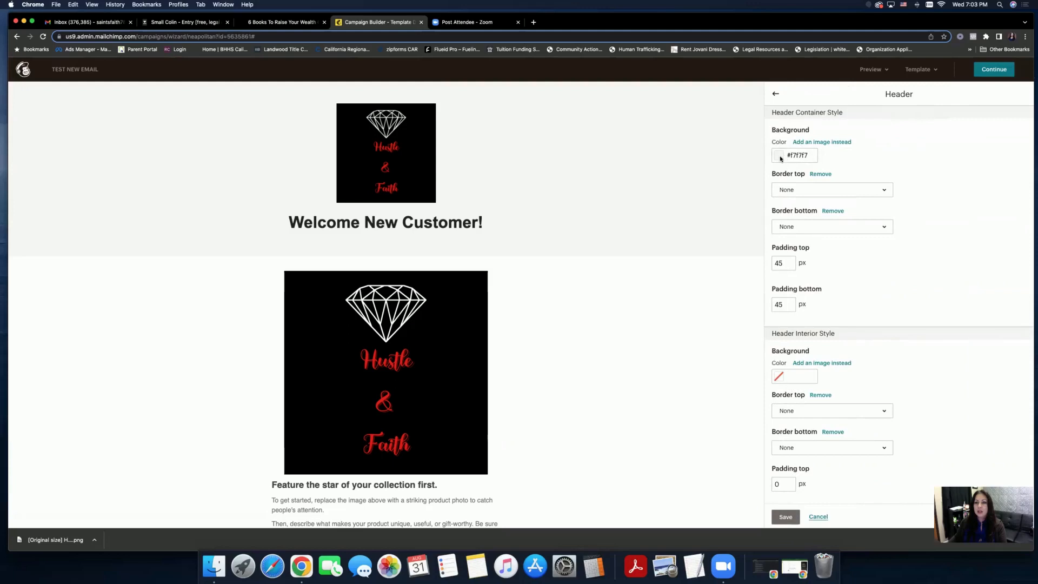
pyautogui.click(779, 156)
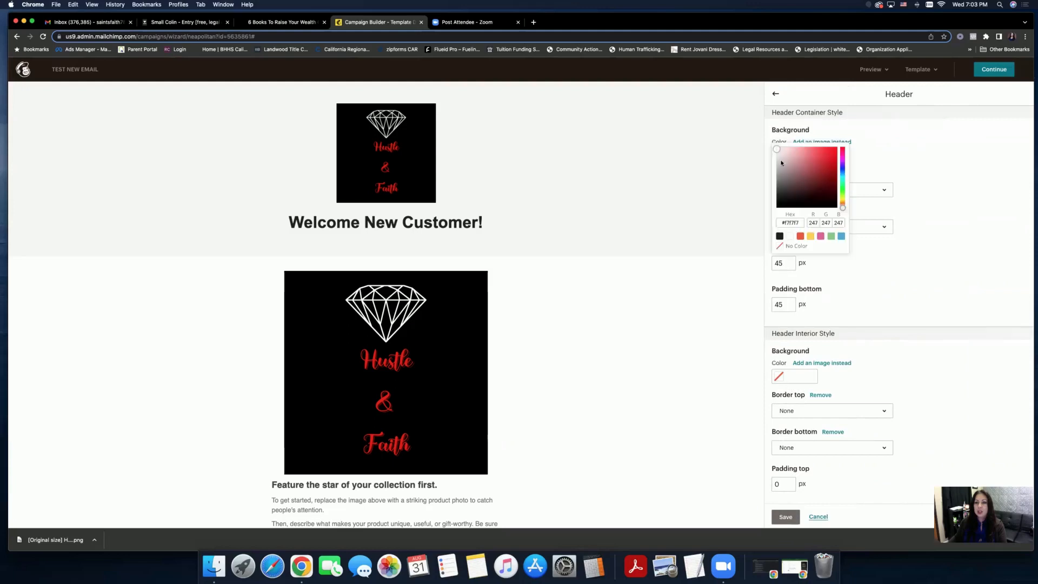
pyautogui.click(831, 238)
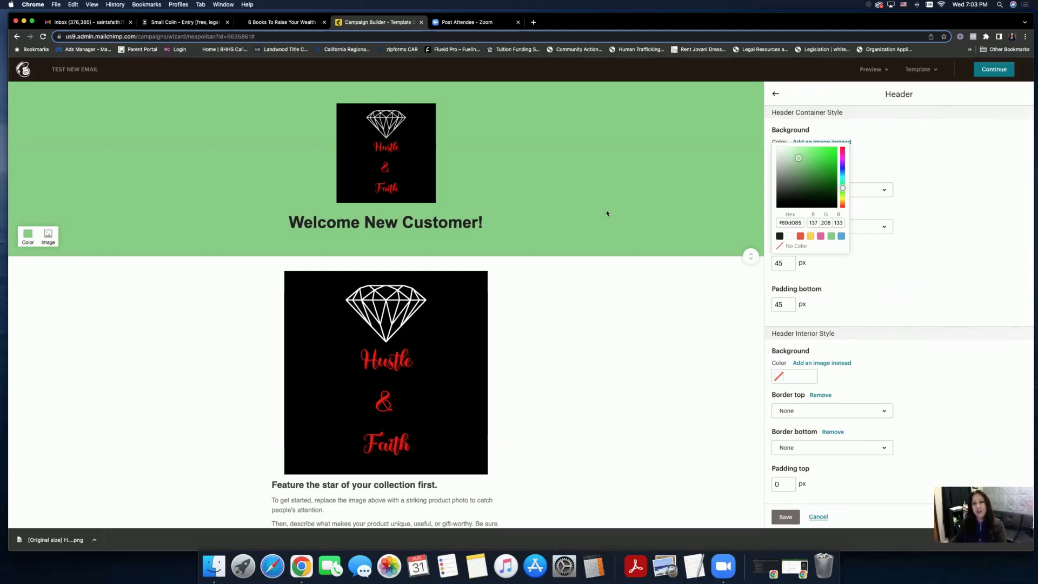
pyautogui.click(780, 236)
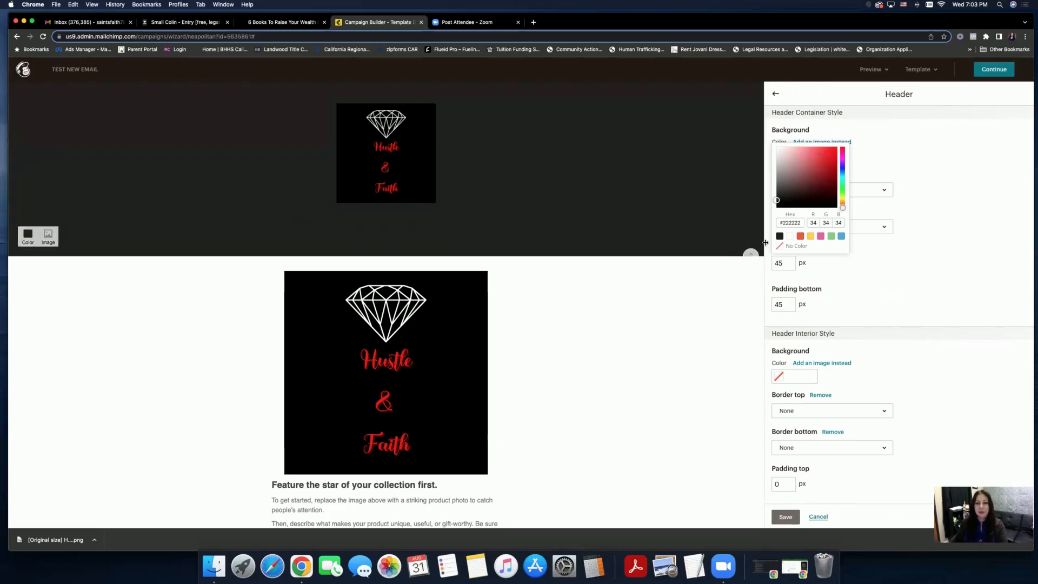
pyautogui.click(790, 235)
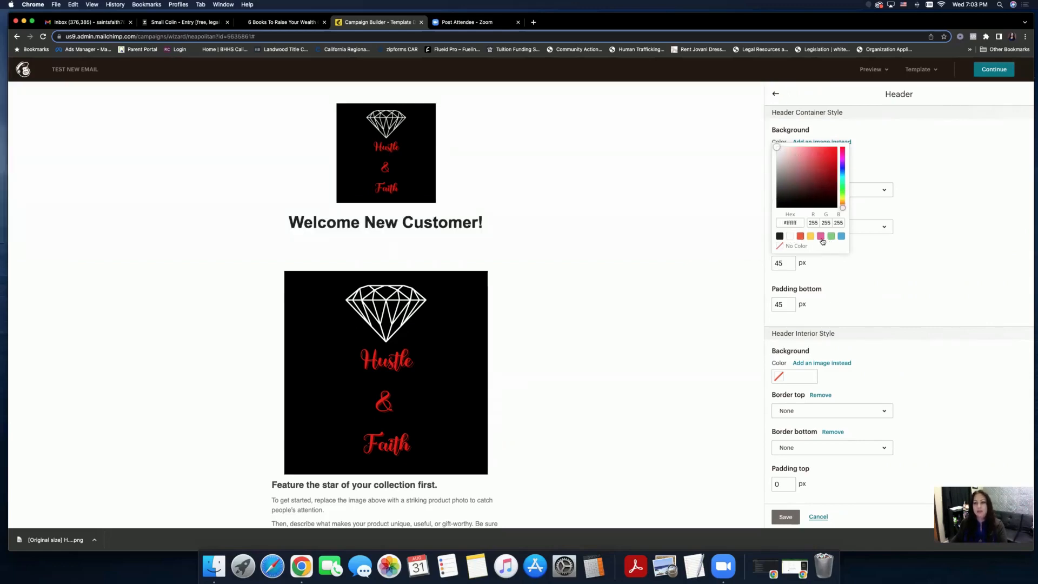
pyautogui.click(820, 236)
pyautogui.click(831, 238)
pyautogui.click(841, 237)
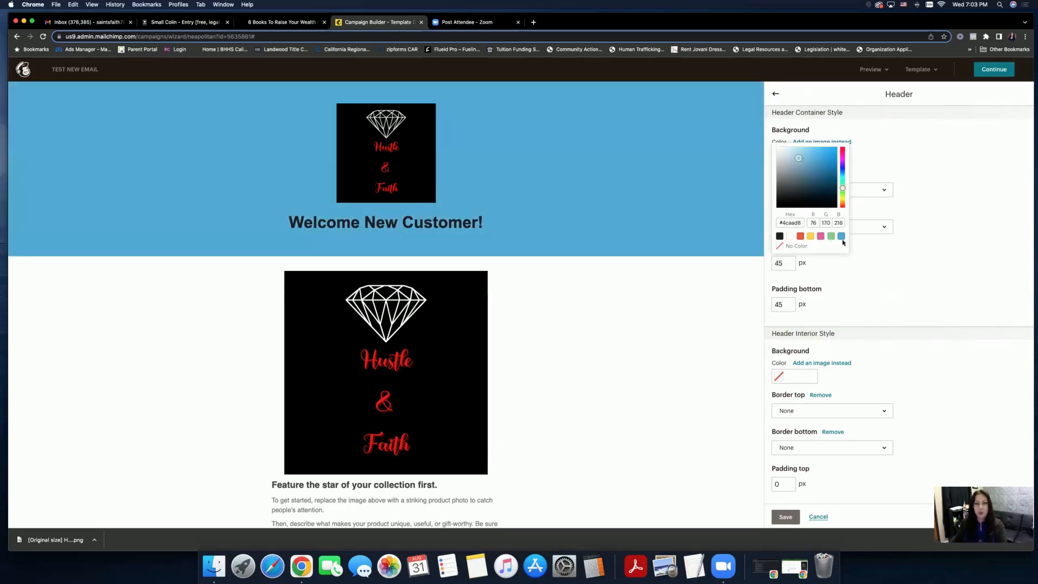
pyautogui.click(864, 269)
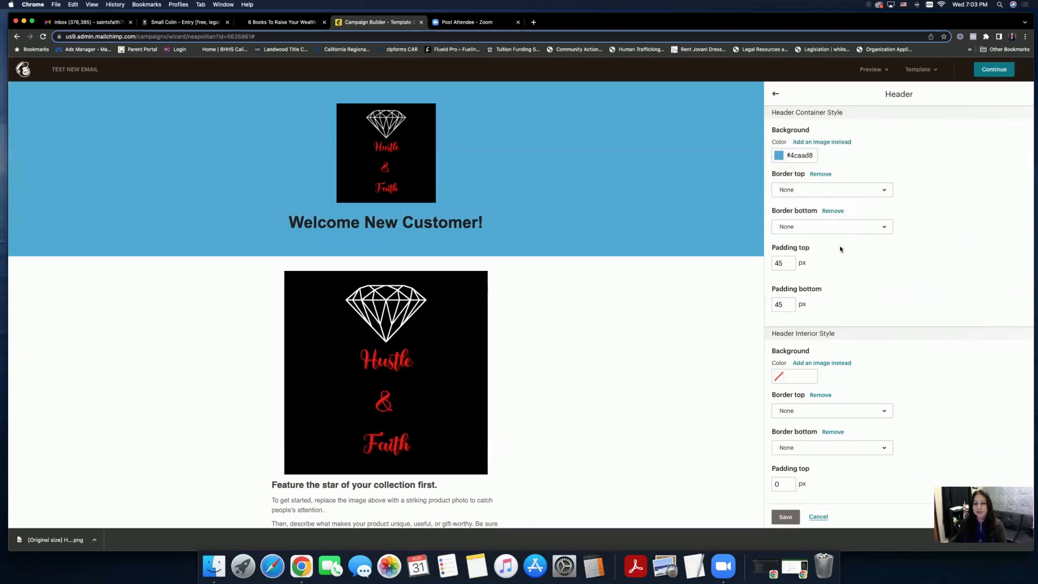
# - Set the header background to black #222222 and return to the style sections
pyautogui.click(779, 155)
pyautogui.click(780, 158)
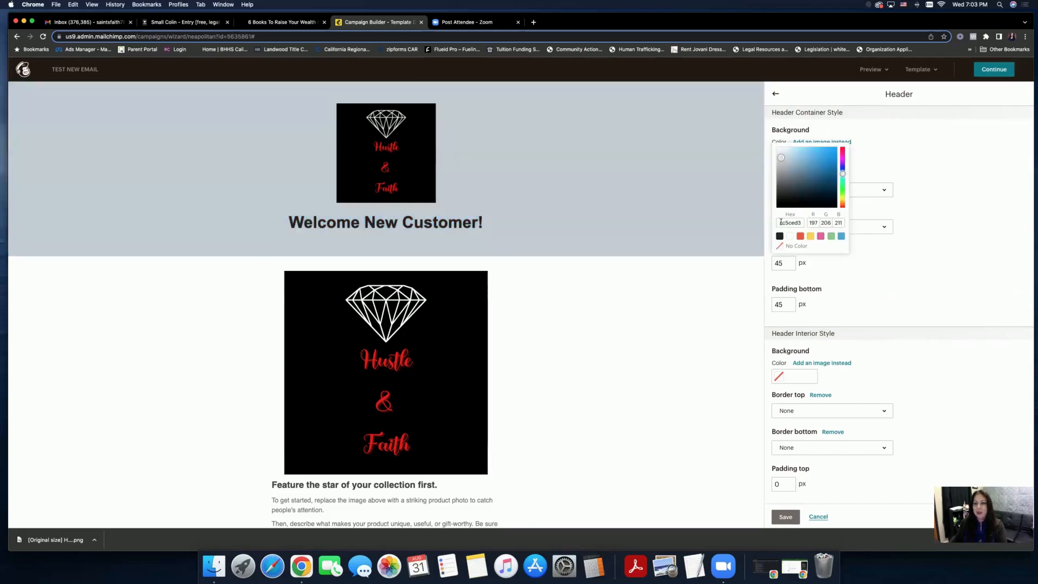
pyautogui.click(780, 237)
pyautogui.click(852, 262)
pyautogui.scroll(-5, 851, 261)
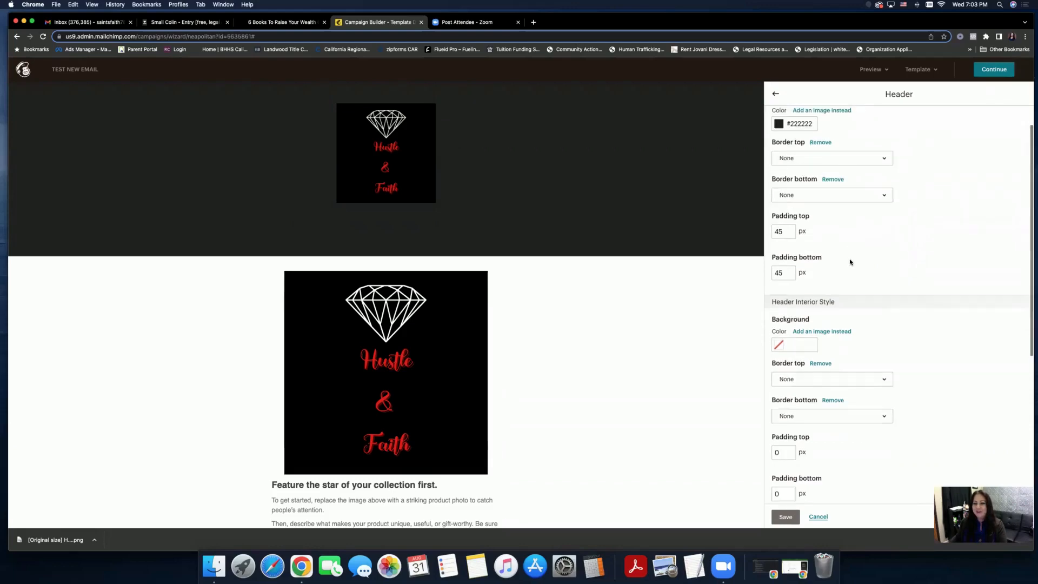
pyautogui.click(786, 516)
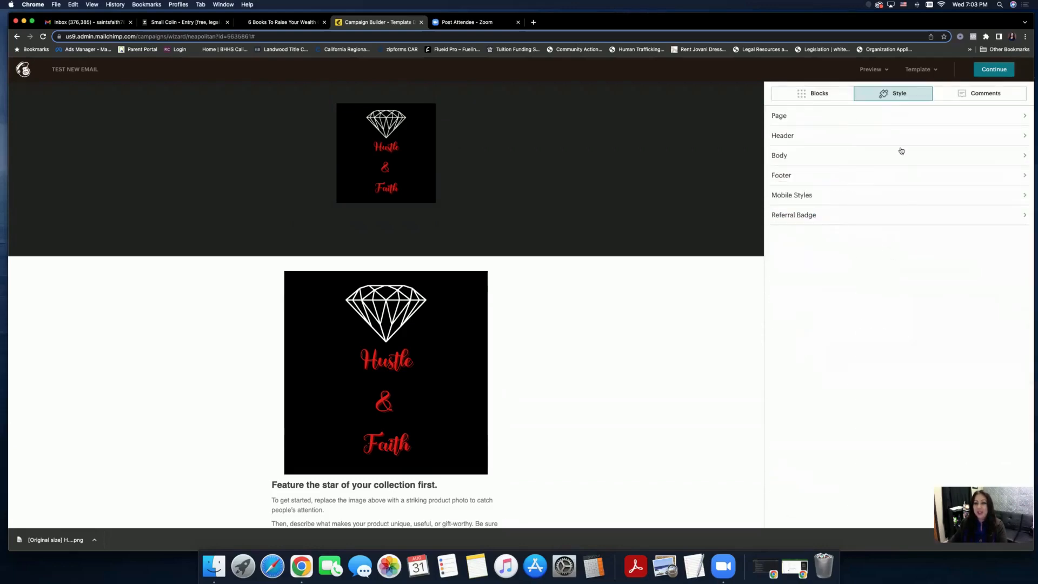
# - Open the Body style settings and try a bright red background
pyautogui.click(794, 118)
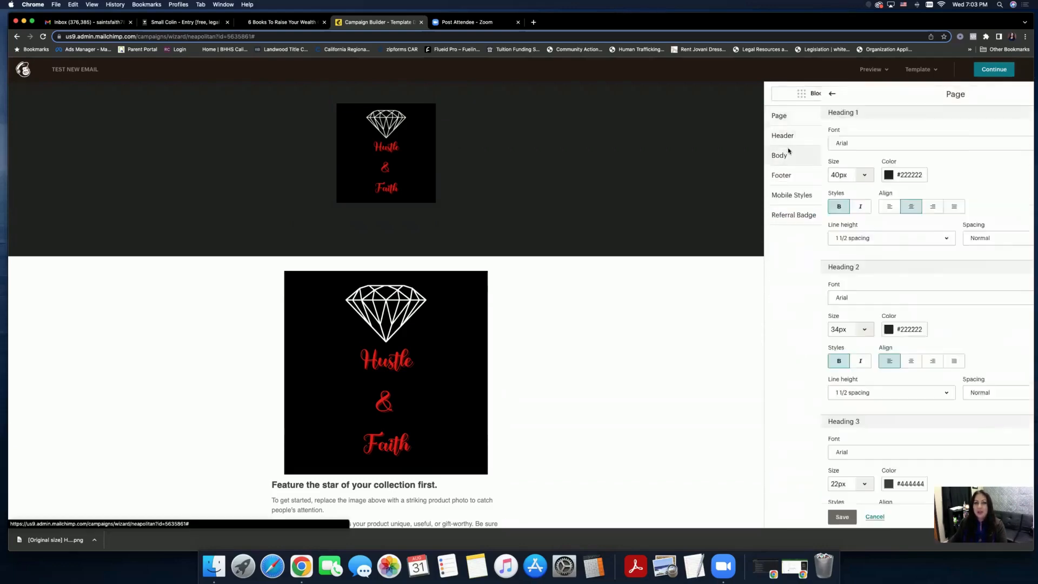
pyautogui.click(775, 94)
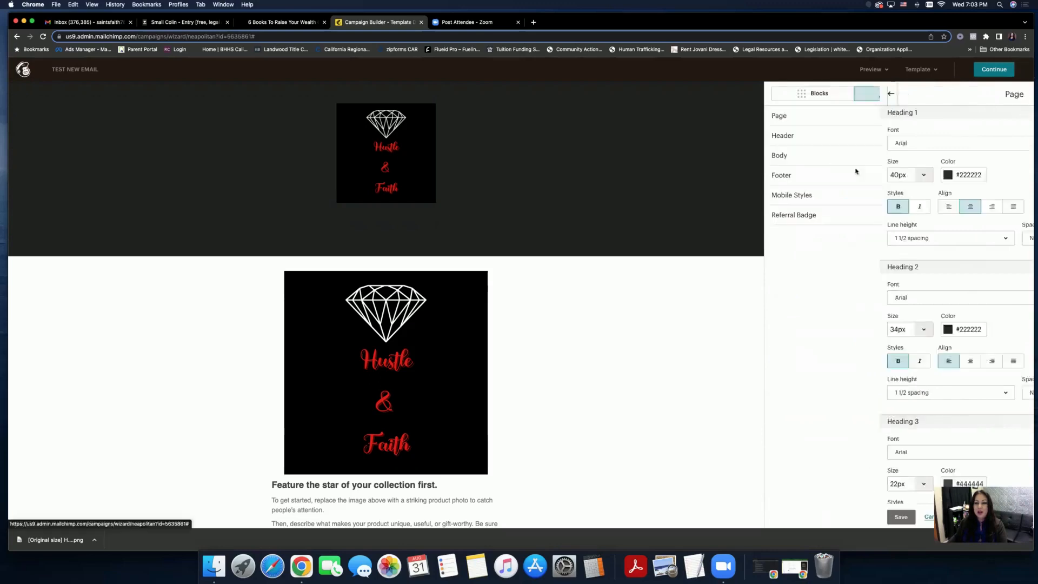
pyautogui.click(805, 159)
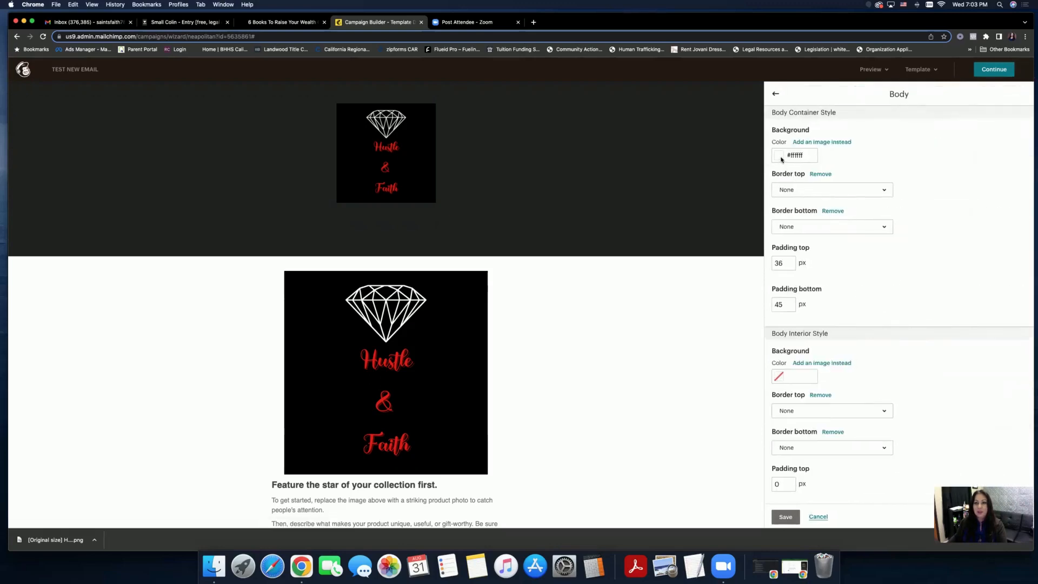
pyautogui.click(779, 157)
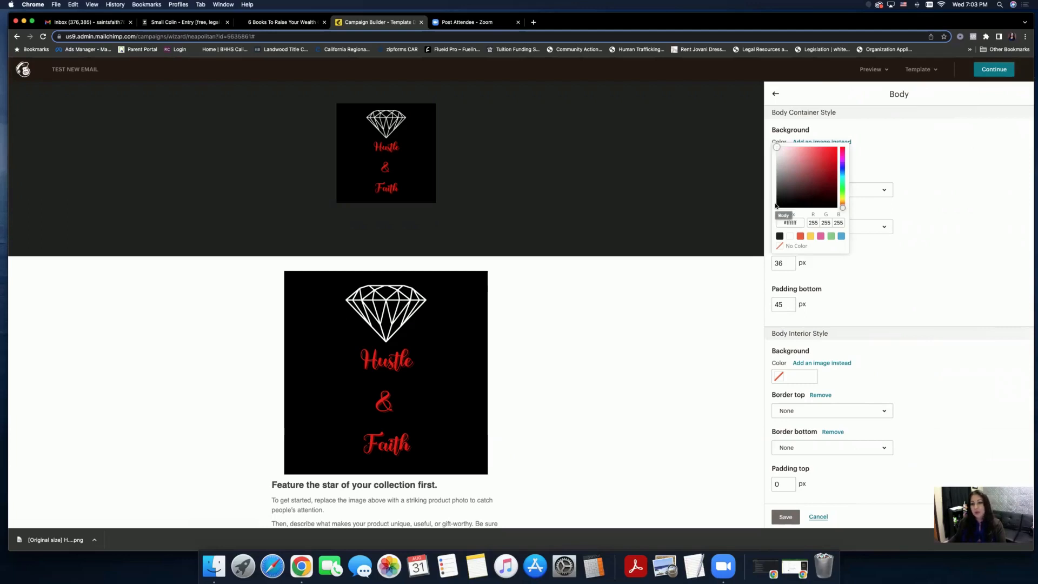
pyautogui.moveTo(777, 149); pyautogui.dragTo(836, 147)
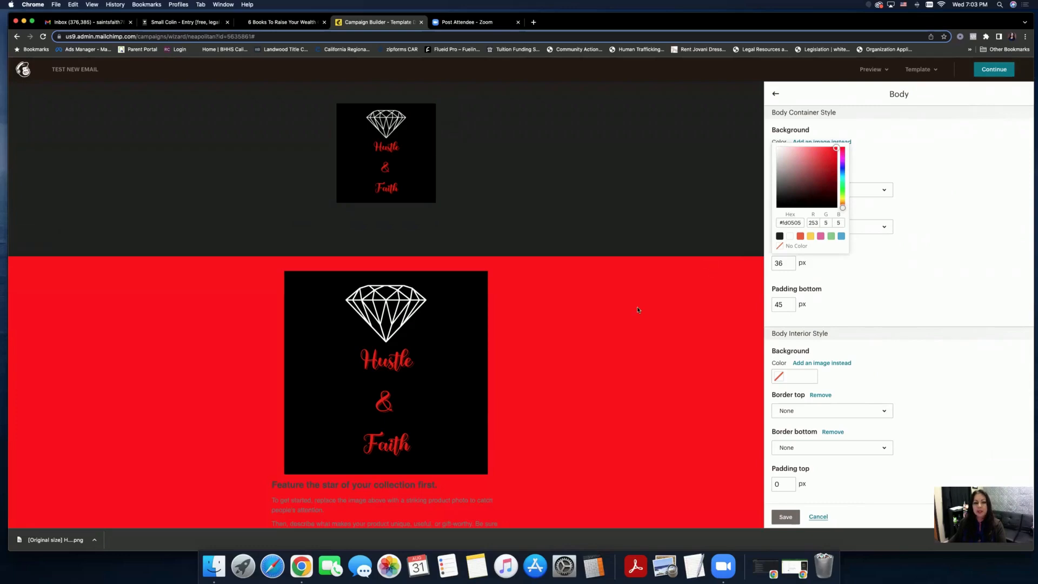
# - Switch the body background to dark #222222 and return to the section list
pyautogui.scroll(-3, 638, 309)
pyautogui.scroll(-7, 638, 309)
pyautogui.scroll(5, 637, 310)
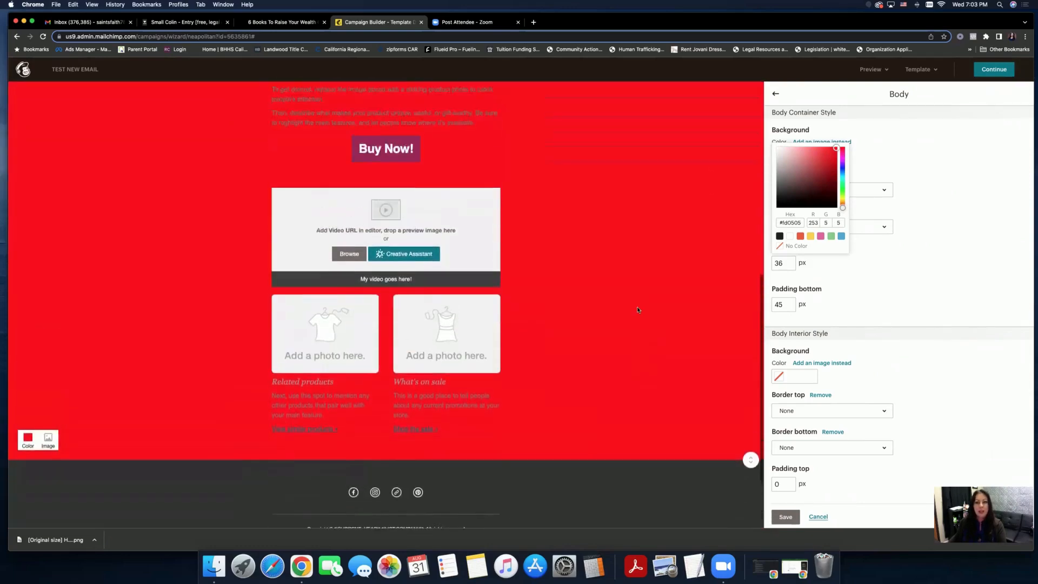
pyautogui.scroll(3, 637, 309)
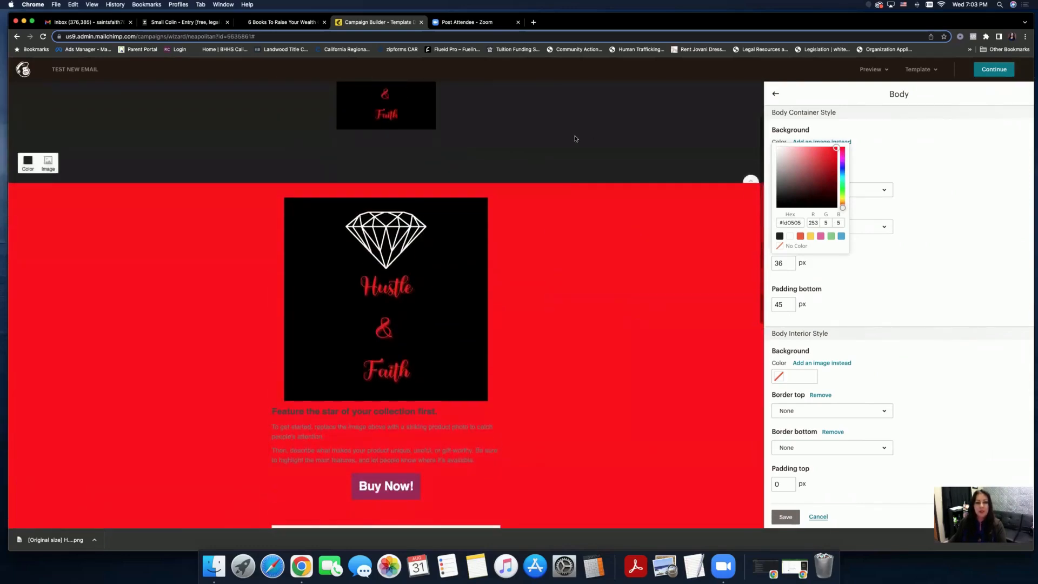
pyautogui.scroll(-10, 605, 305)
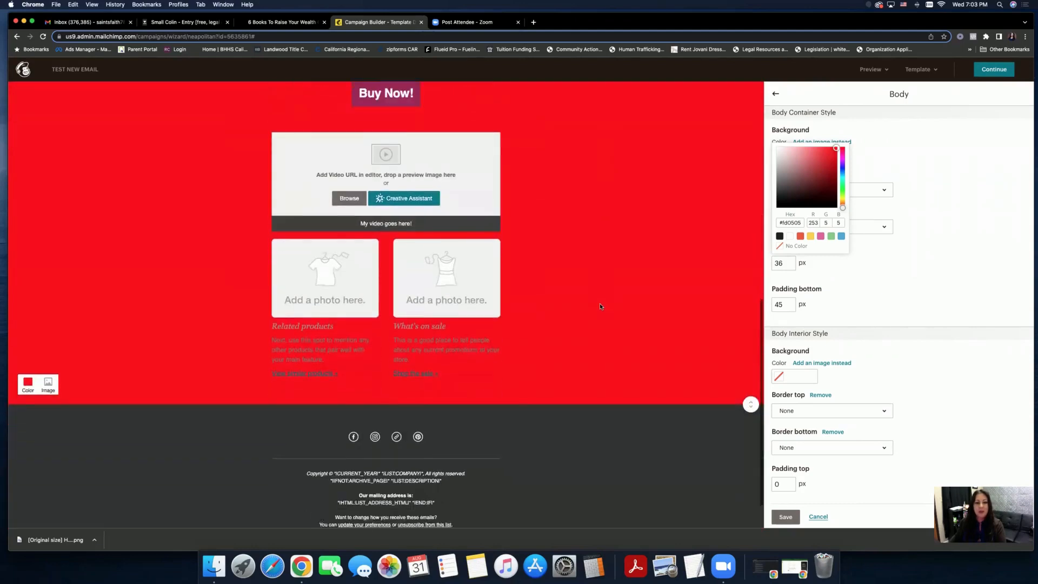
pyautogui.scroll(5, 734, 201)
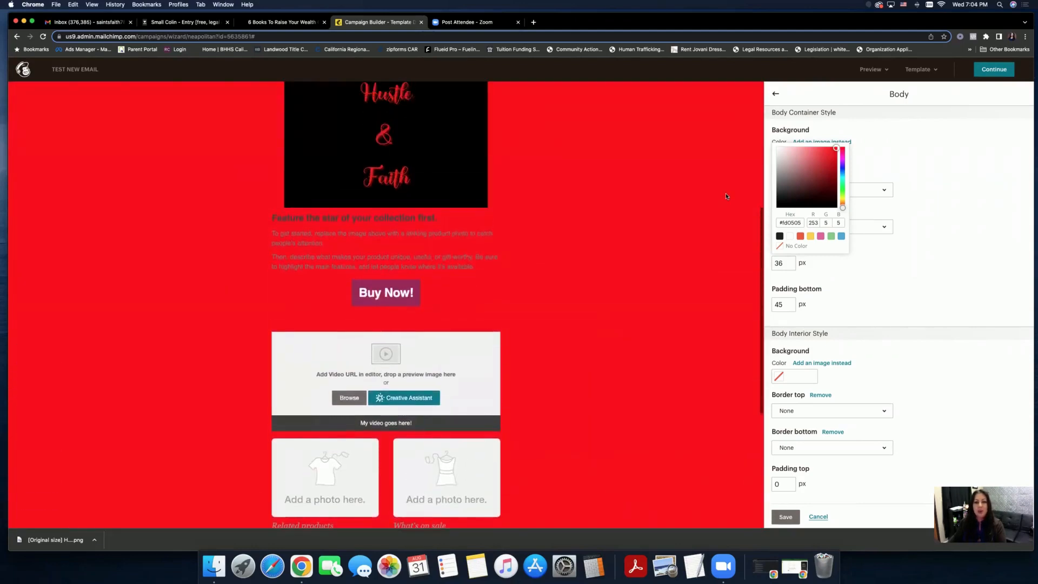
pyautogui.click(780, 235)
pyautogui.scroll(-6, 686, 248)
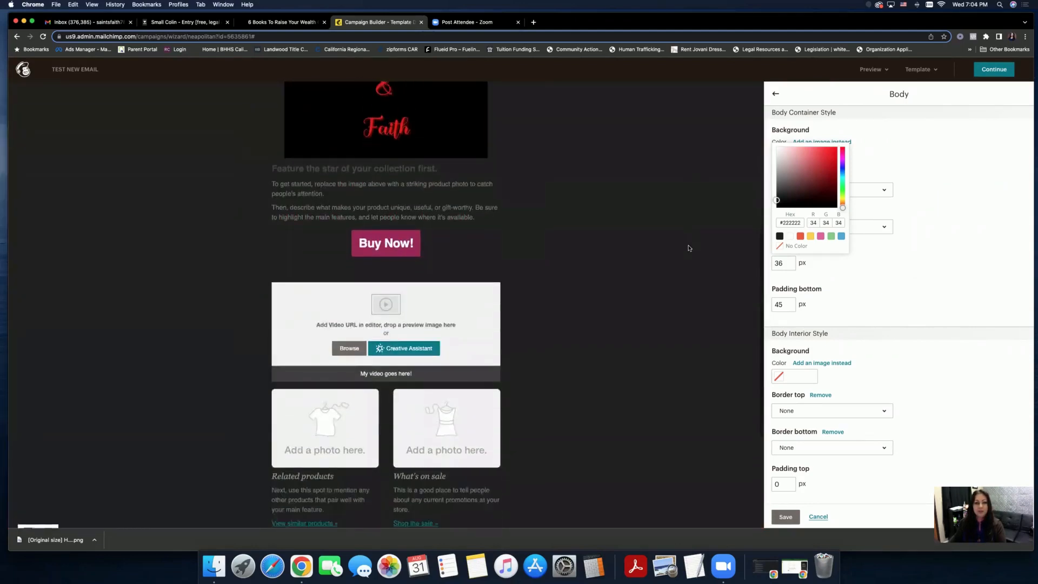
pyautogui.scroll(4, 689, 248)
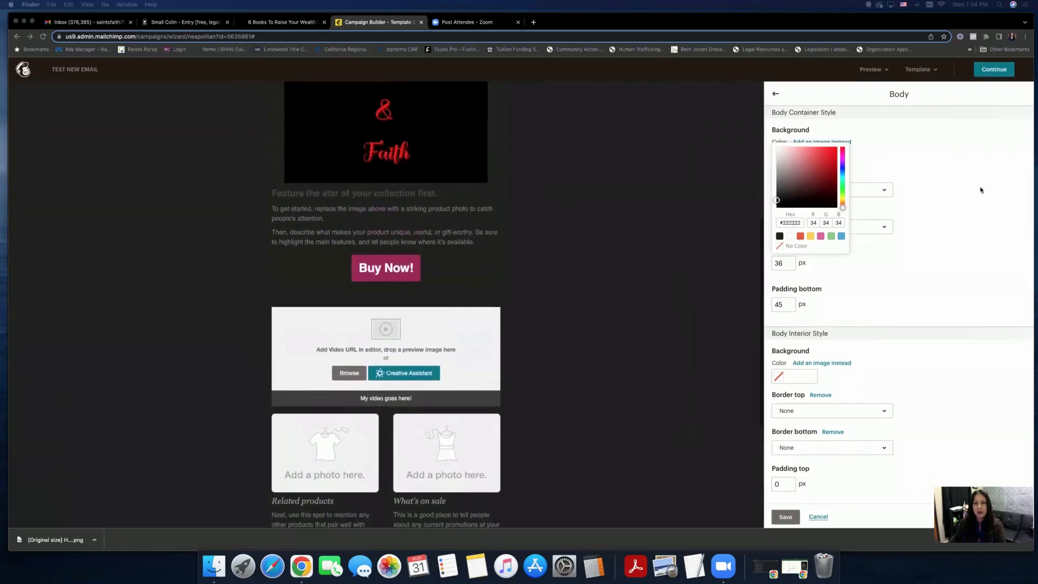
pyautogui.click(775, 94)
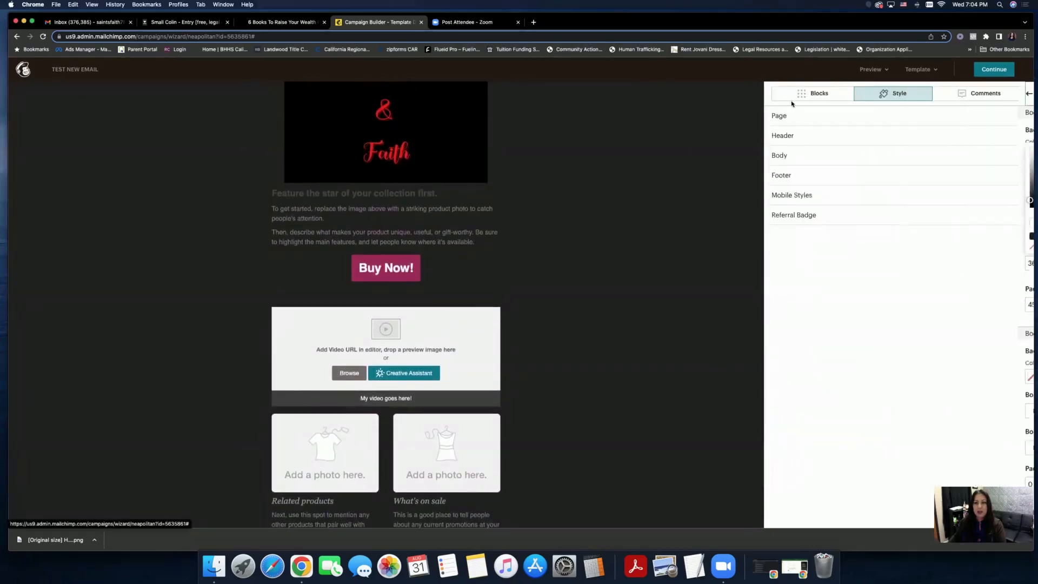
# - Reopen the Header style settings and save them unchanged
pyautogui.click(824, 138)
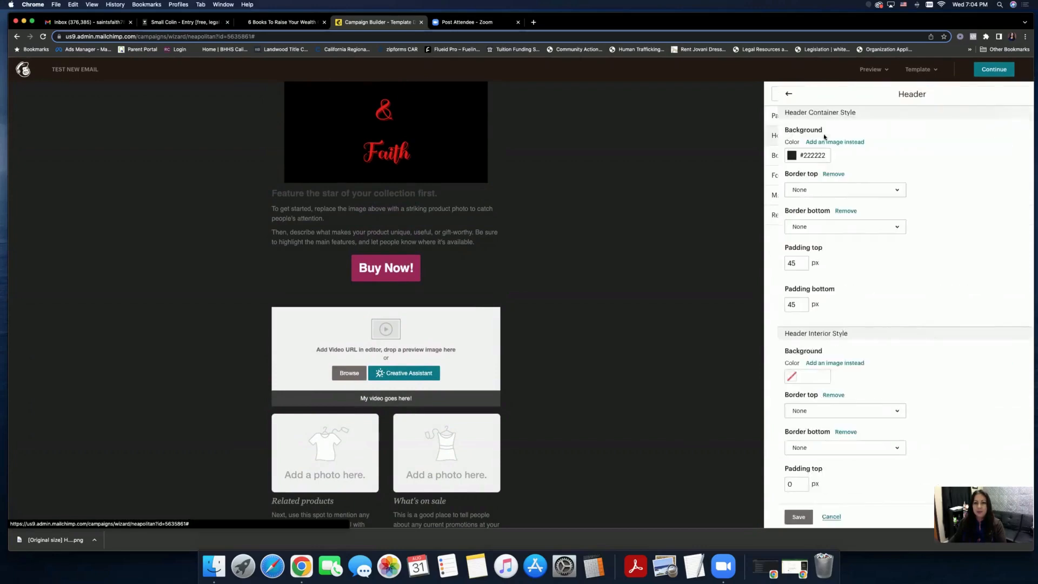
pyautogui.scroll(-5, 856, 281)
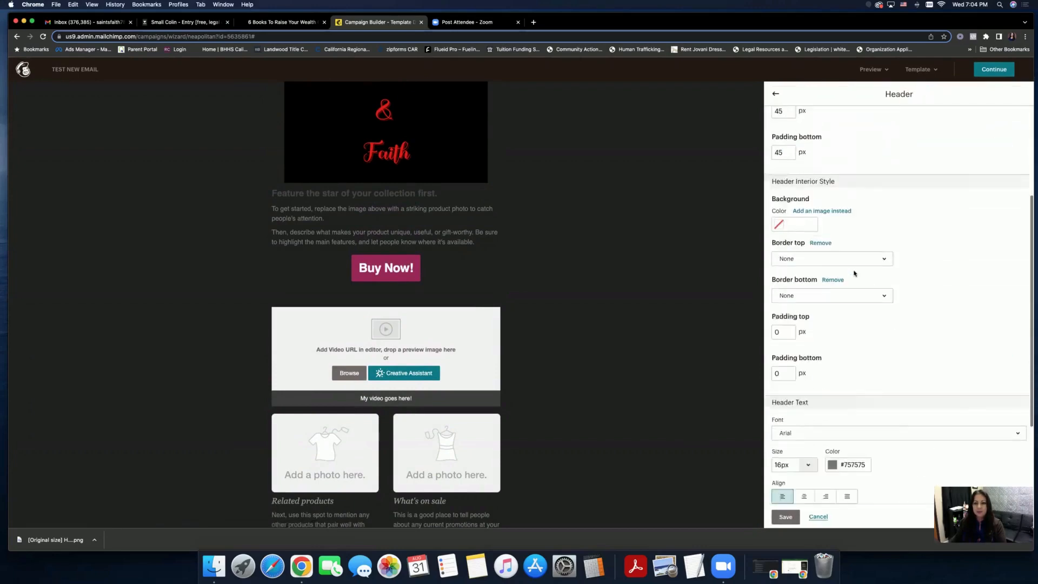
pyautogui.click(785, 517)
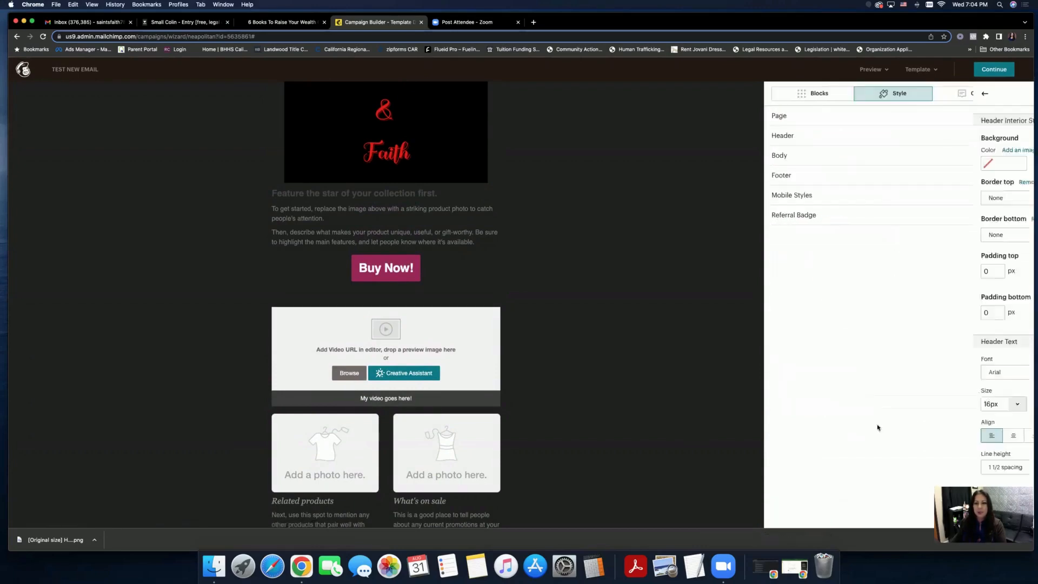
# - Set the Footer background to the dark #222222 swatch and save it
pyautogui.click(816, 155)
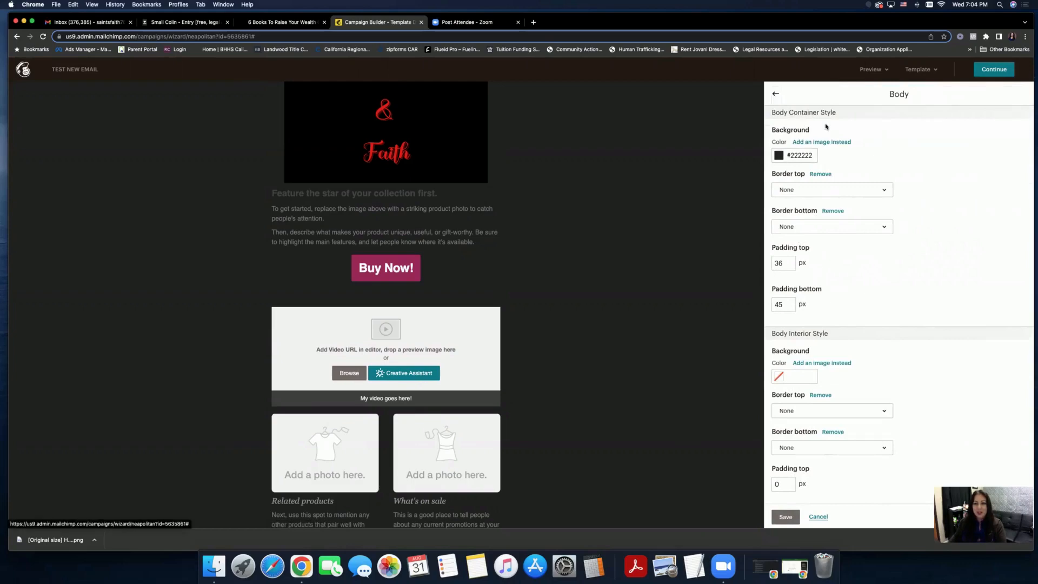
pyautogui.click(800, 178)
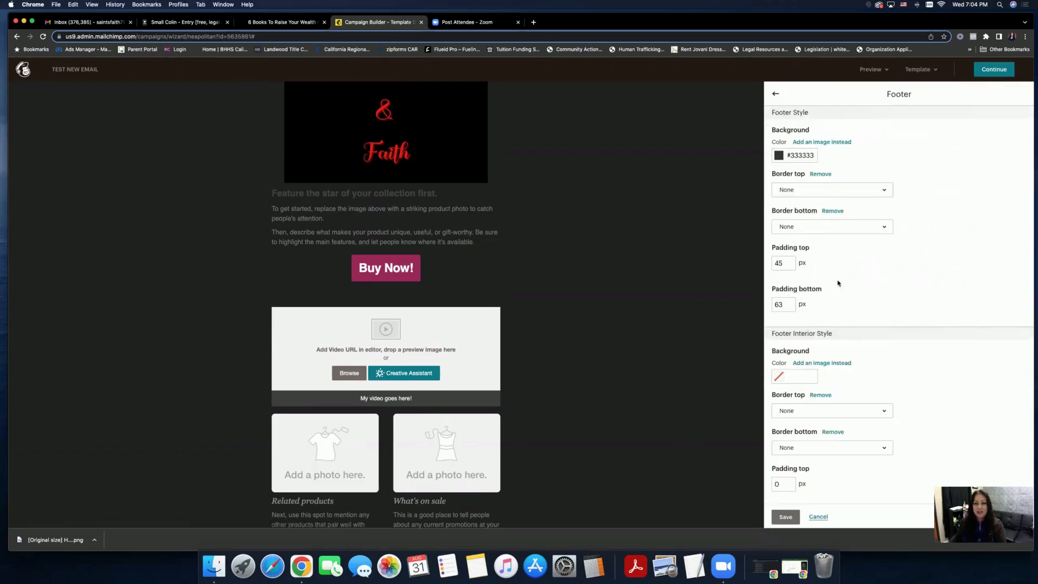
pyautogui.scroll(-1, 838, 283)
pyautogui.scroll(-5, 669, 246)
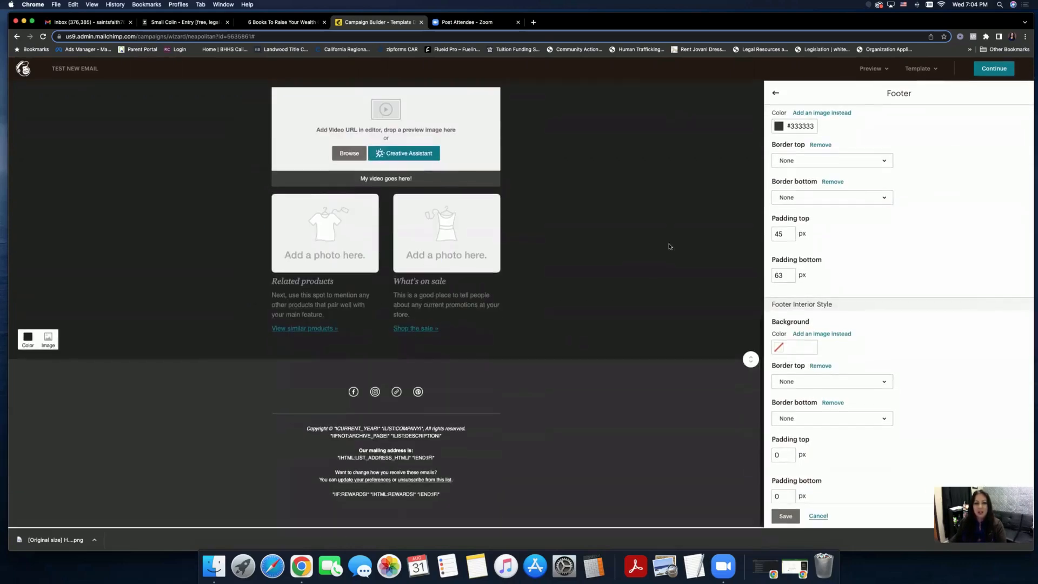
pyautogui.click(778, 126)
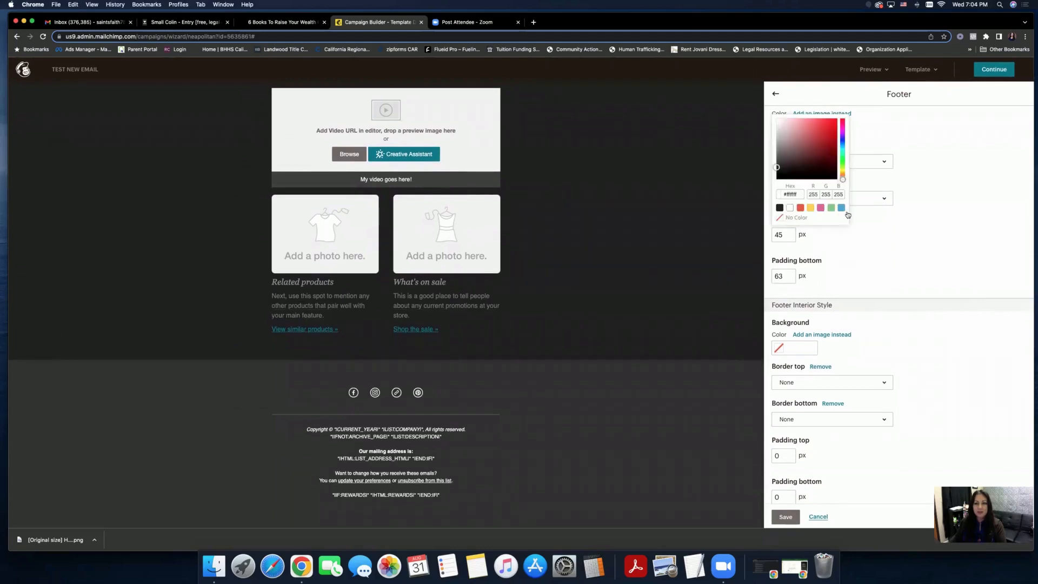
pyautogui.click(779, 208)
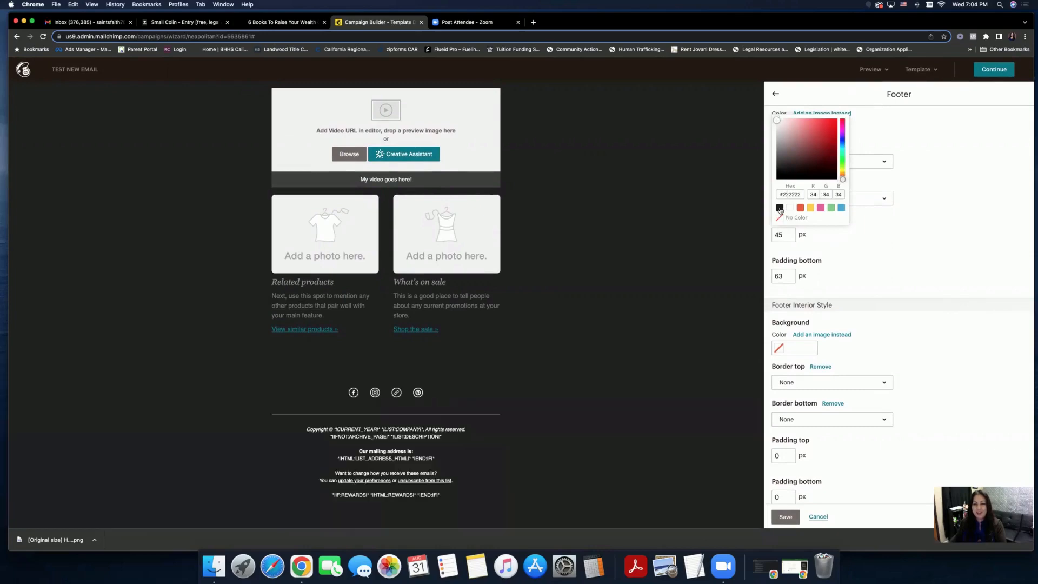
pyautogui.click(776, 94)
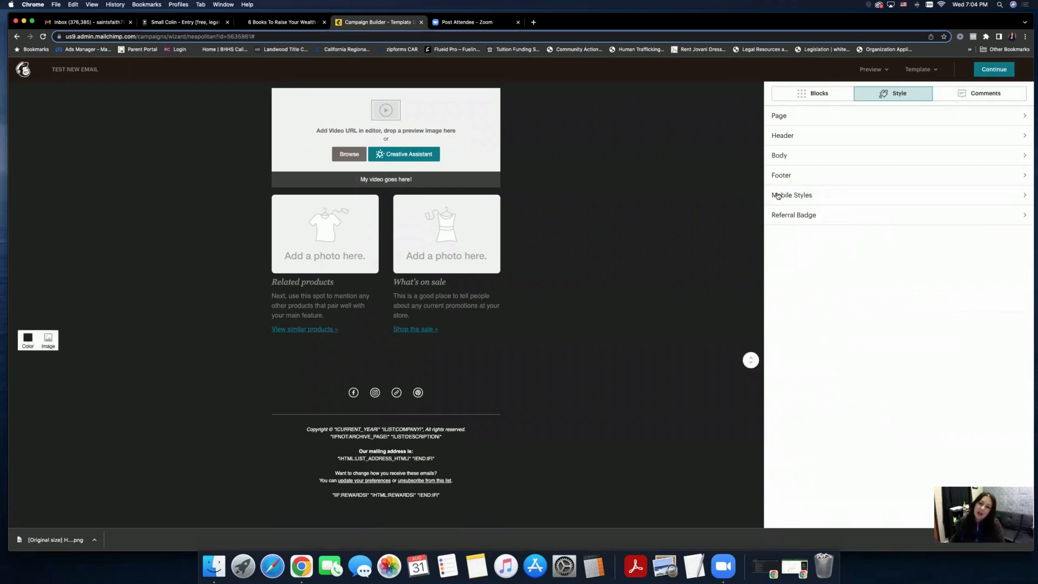
pyautogui.click(795, 215)
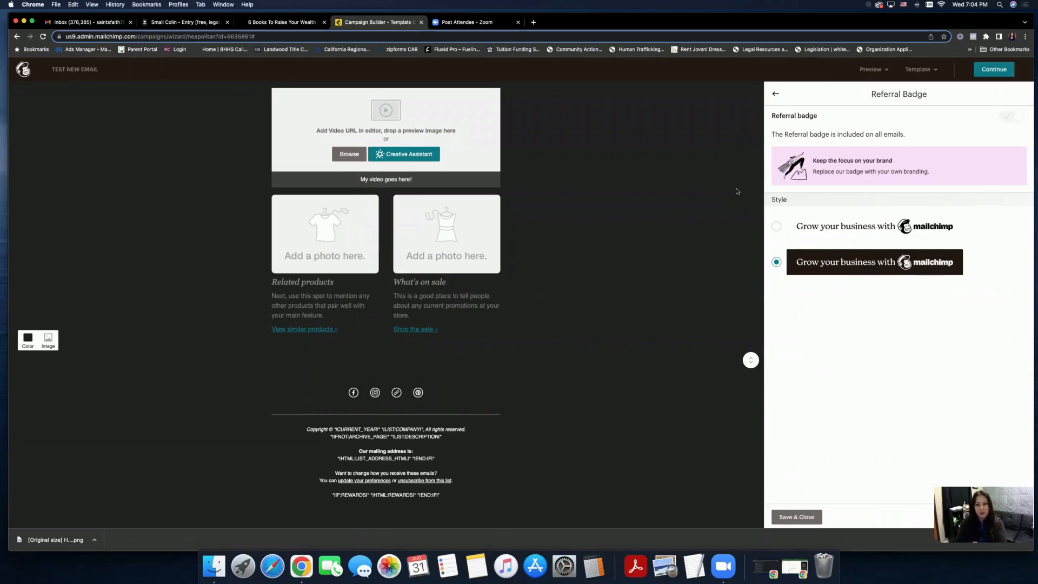
pyautogui.click(776, 231)
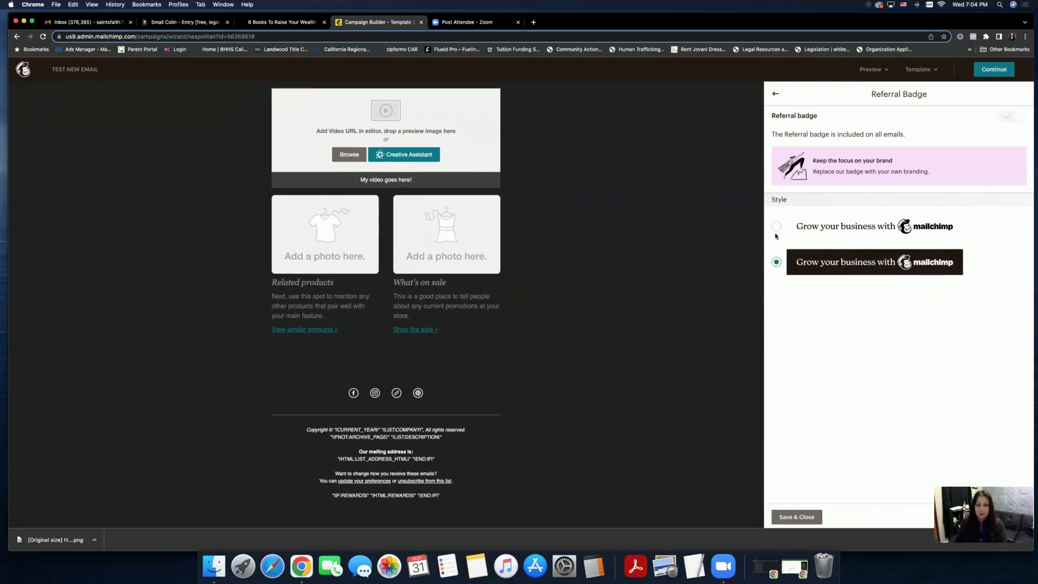
pyautogui.click(778, 266)
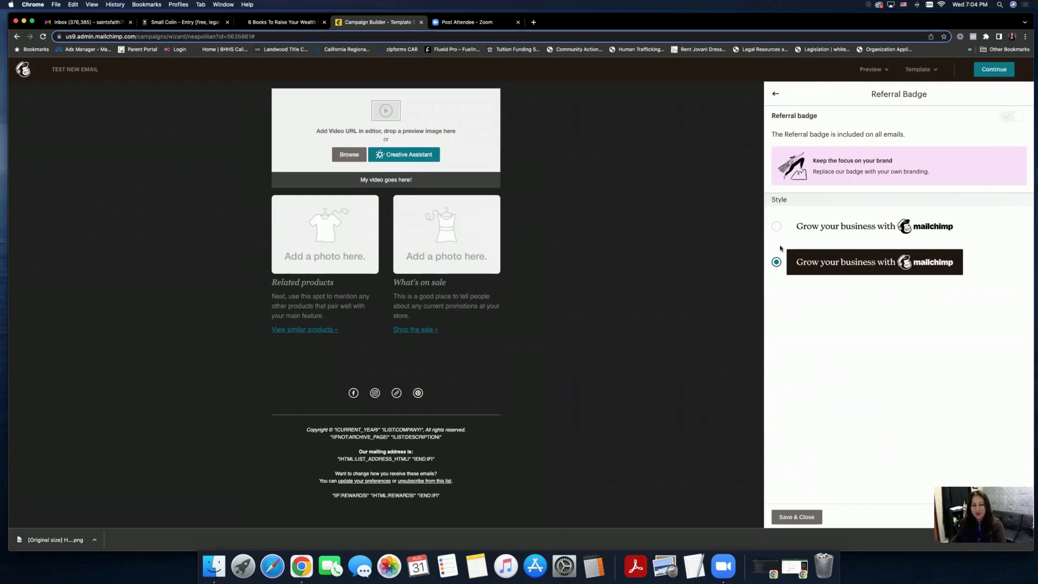
pyautogui.click(796, 516)
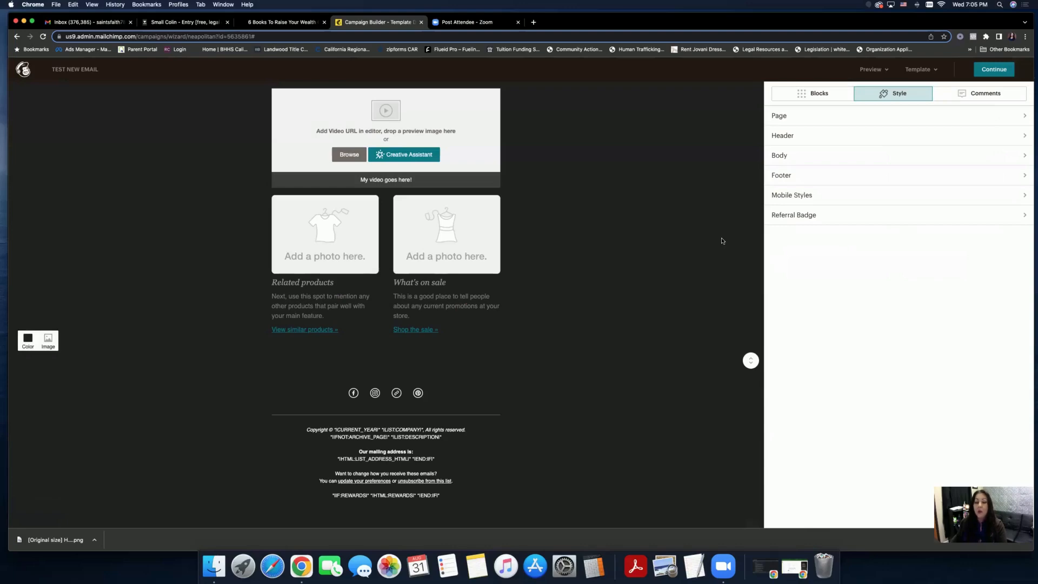
# - Scroll through the draft and enter Preview mode for the email
pyautogui.scroll(10, 702, 224)
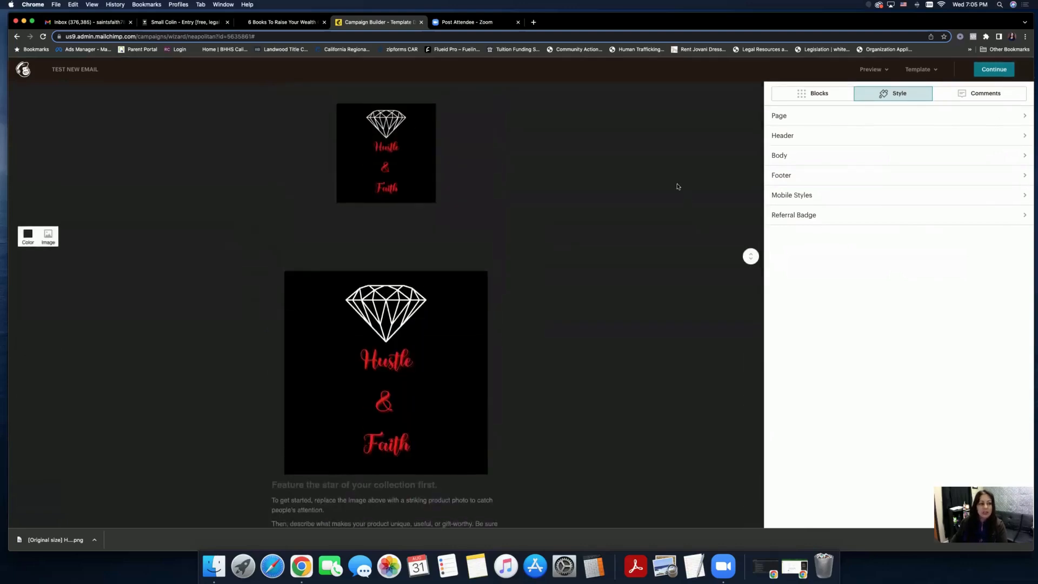
pyautogui.scroll(-5, 678, 186)
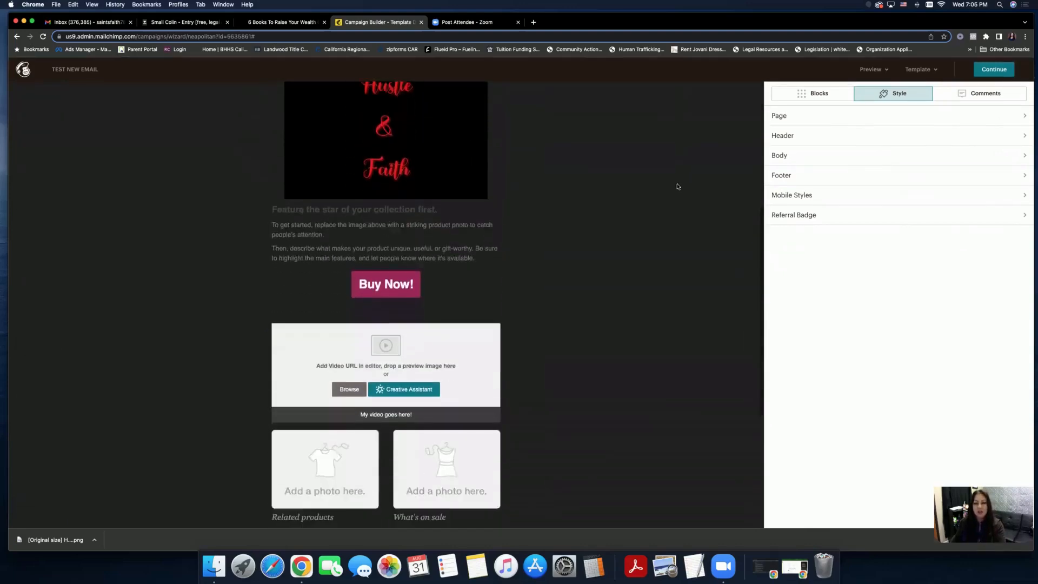
pyautogui.scroll(-5, 677, 187)
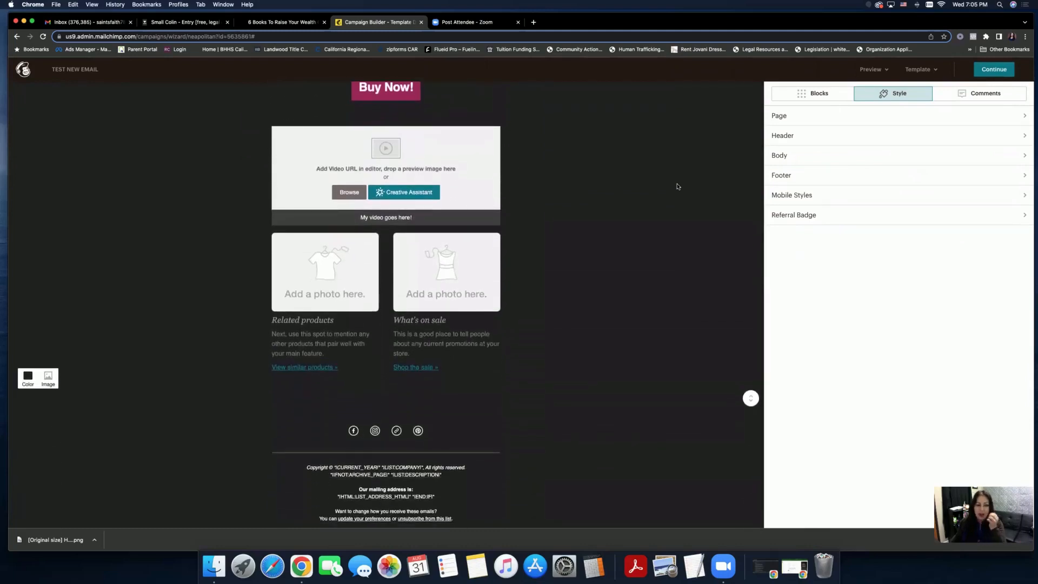
pyautogui.click(869, 76)
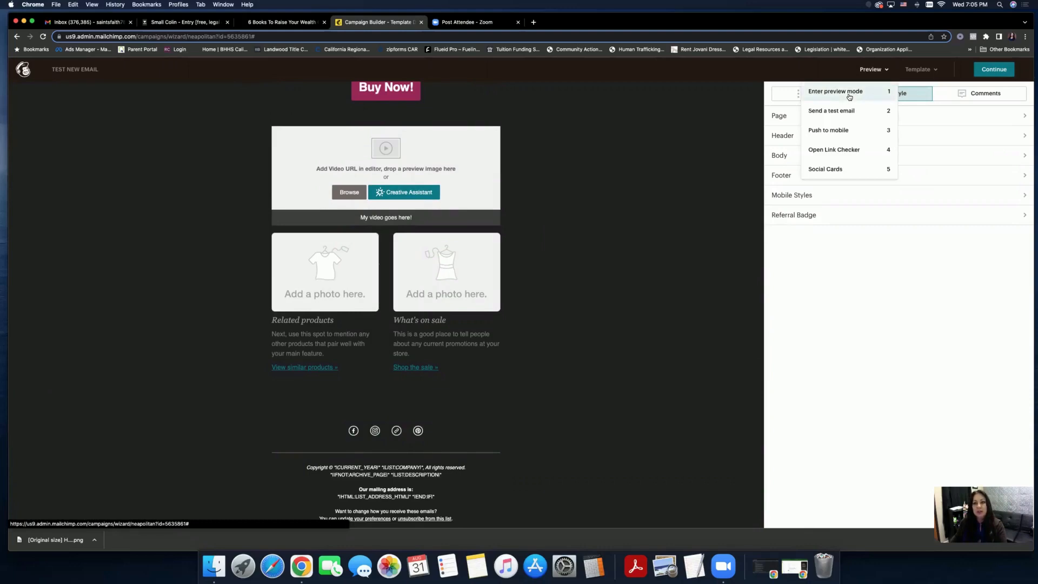
pyautogui.click(849, 97)
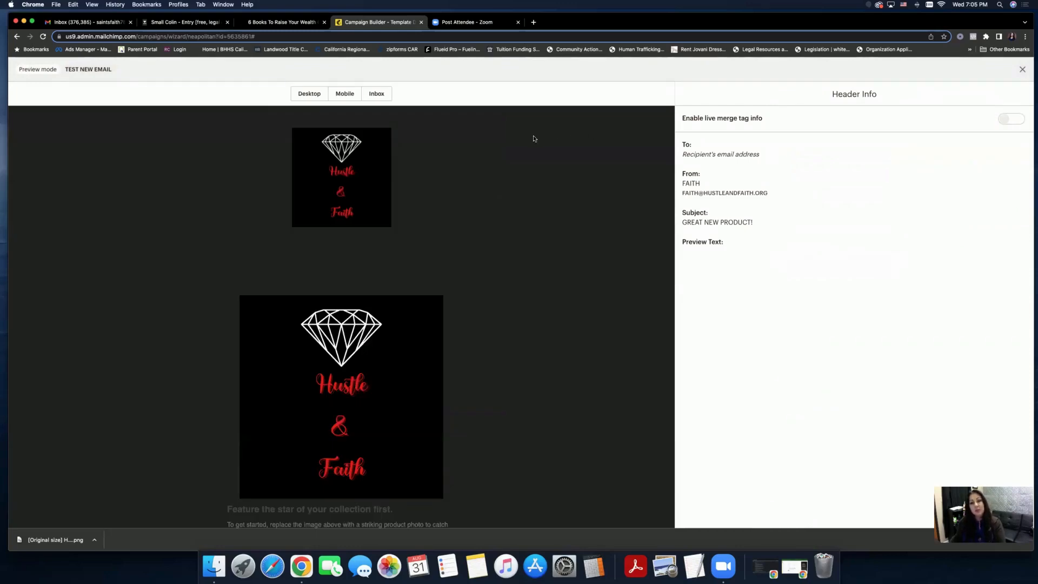
# - View the desktop preview, then scroll through the whole mobile preview
pyautogui.click(313, 95)
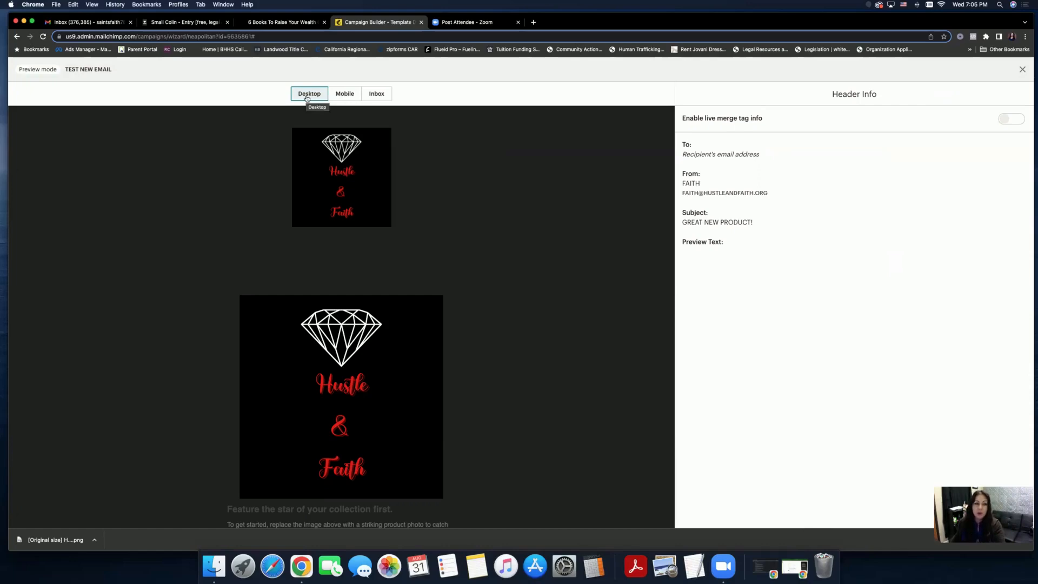
pyautogui.click(340, 96)
pyautogui.scroll(-10, 346, 164)
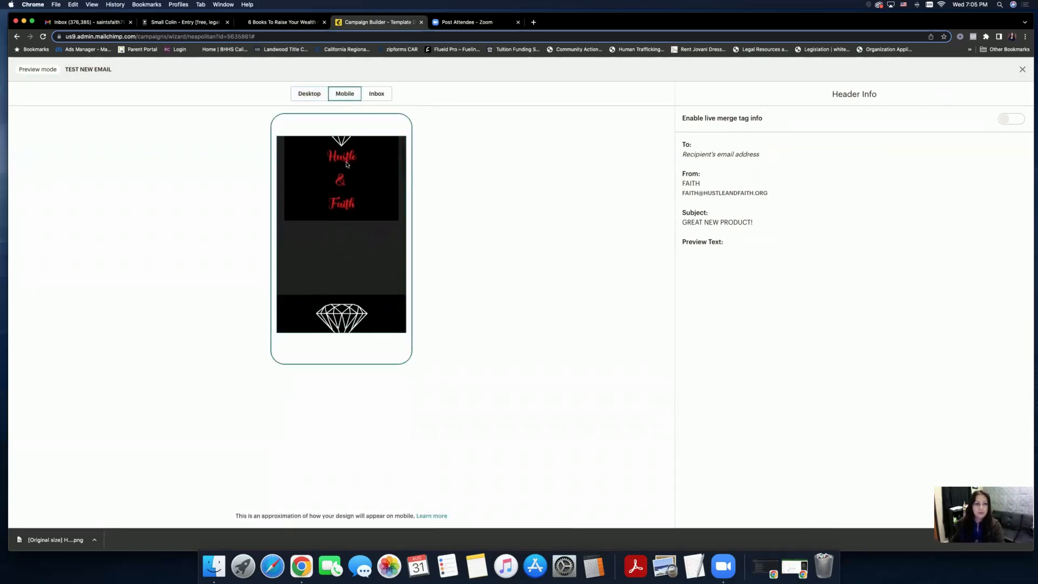
pyautogui.scroll(-10, 346, 164)
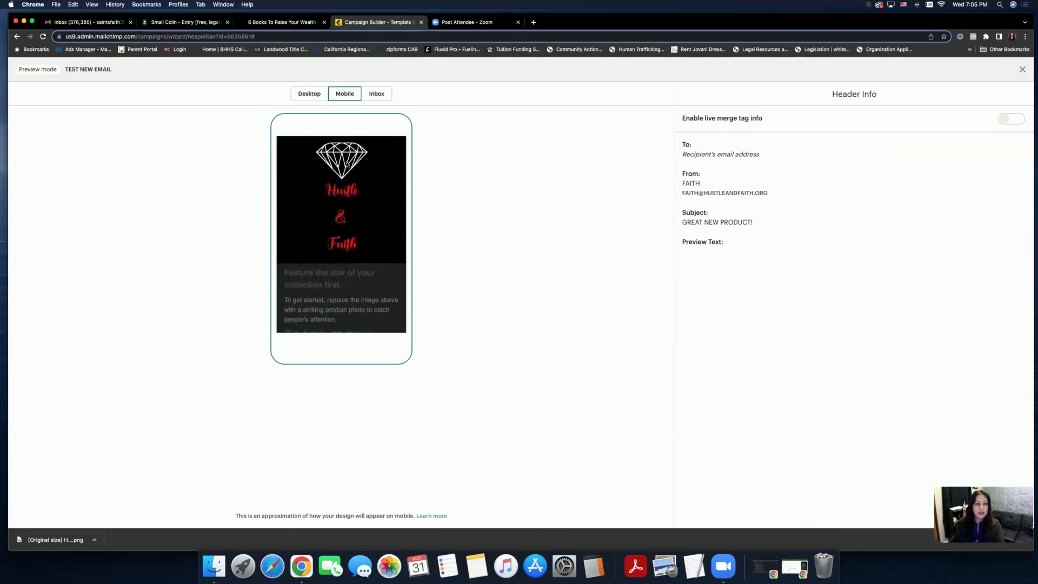
pyautogui.scroll(-5, 347, 164)
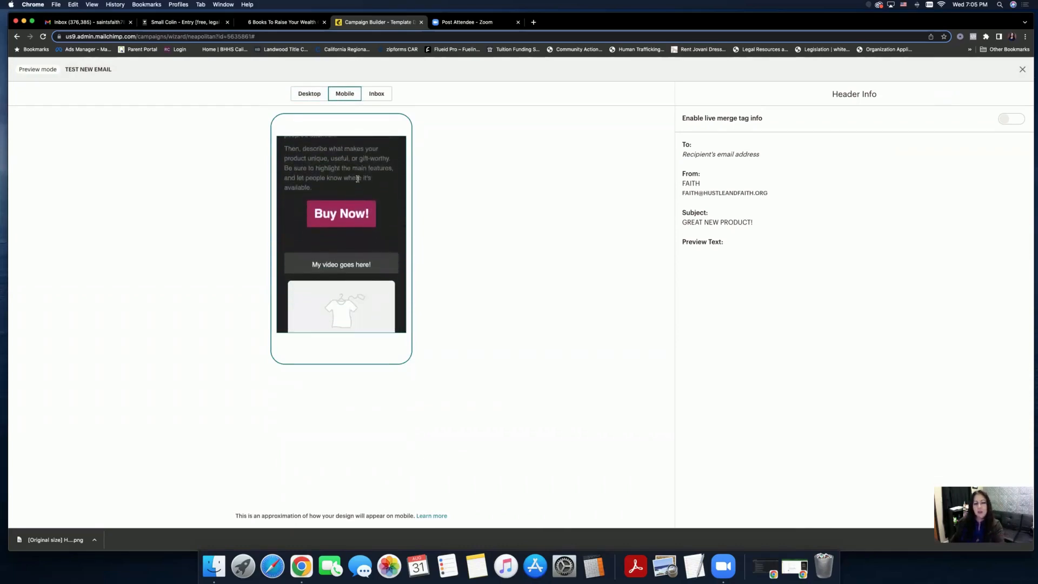
pyautogui.scroll(-4, 357, 179)
pyautogui.scroll(-5, 358, 180)
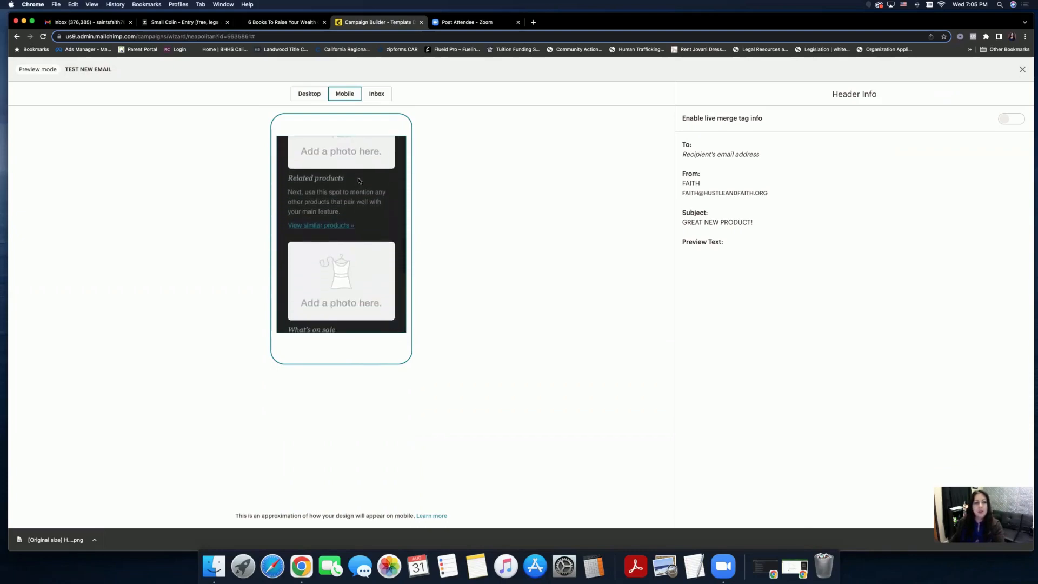
pyautogui.scroll(-3, 358, 180)
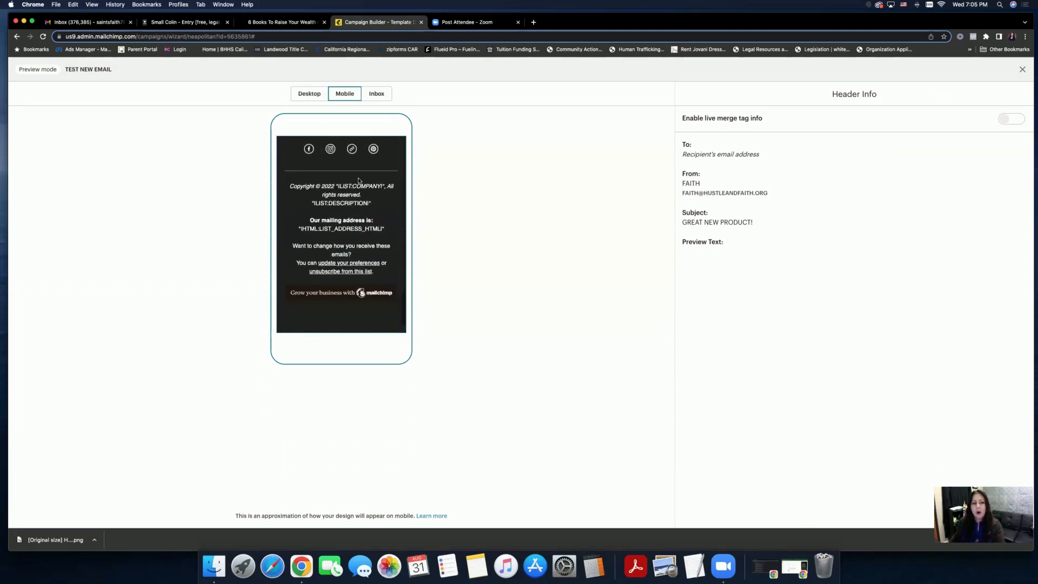
pyautogui.scroll(15, 358, 180)
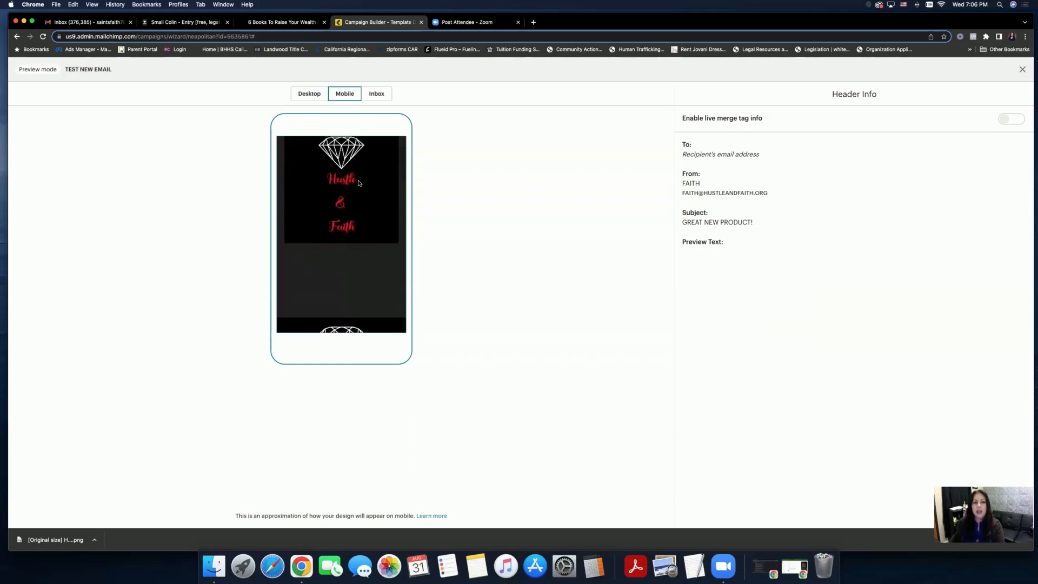
# - Compare the desktop layout again, then return to the mobile preview at the top
pyautogui.click(314, 95)
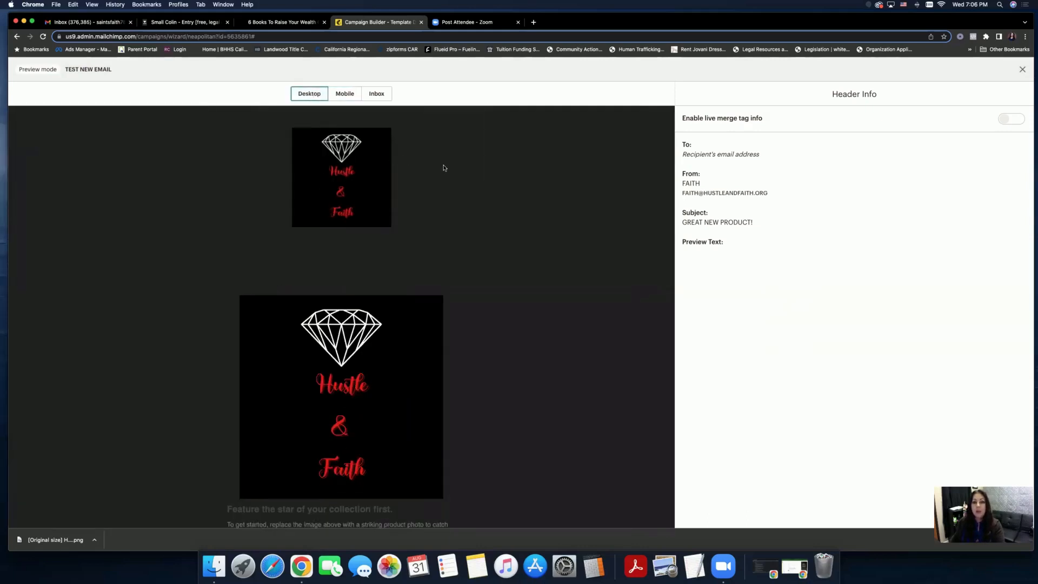
pyautogui.scroll(-10, 443, 168)
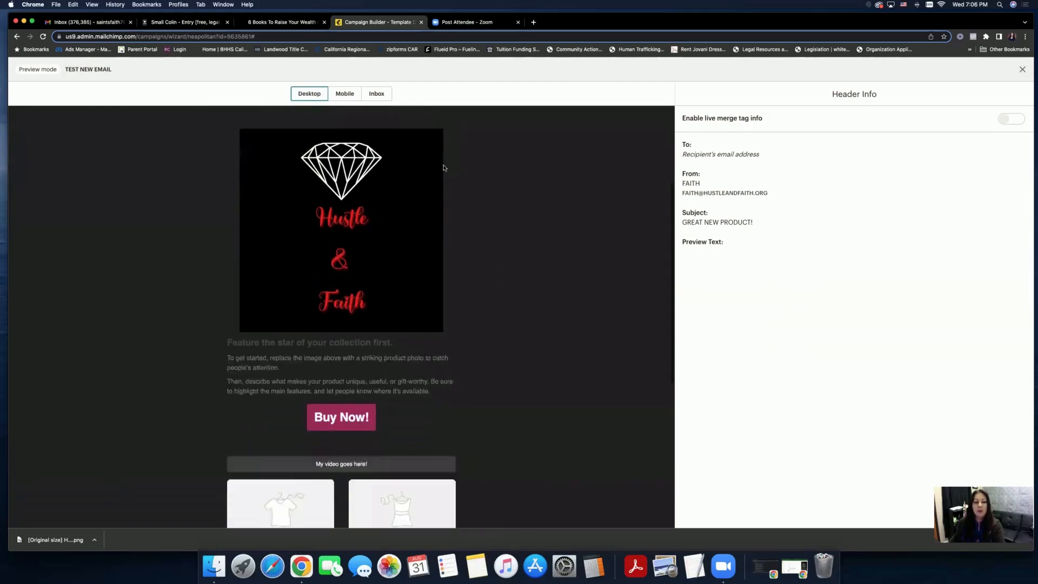
pyautogui.scroll(-3, 444, 168)
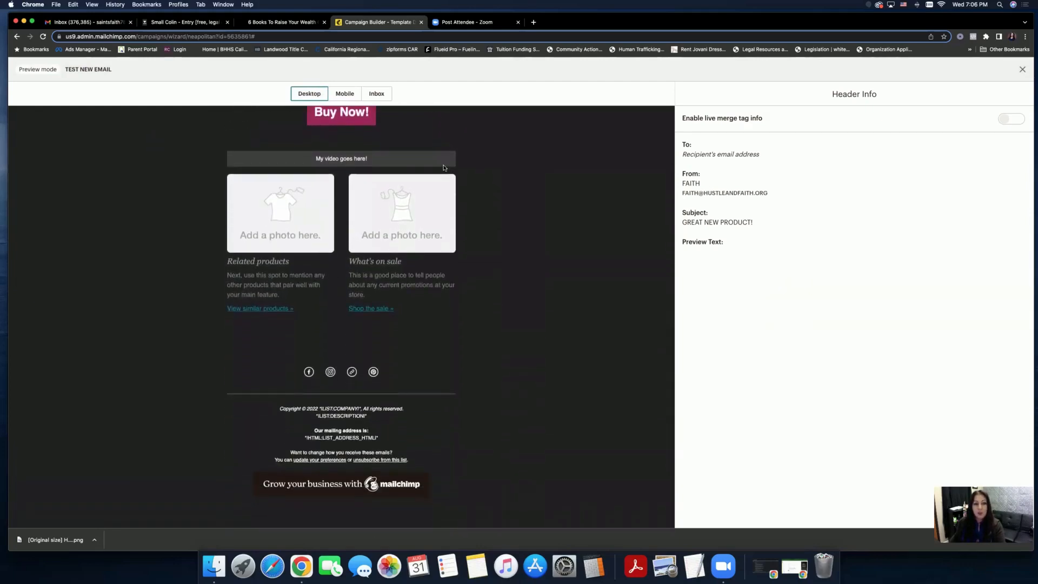
pyautogui.click(344, 93)
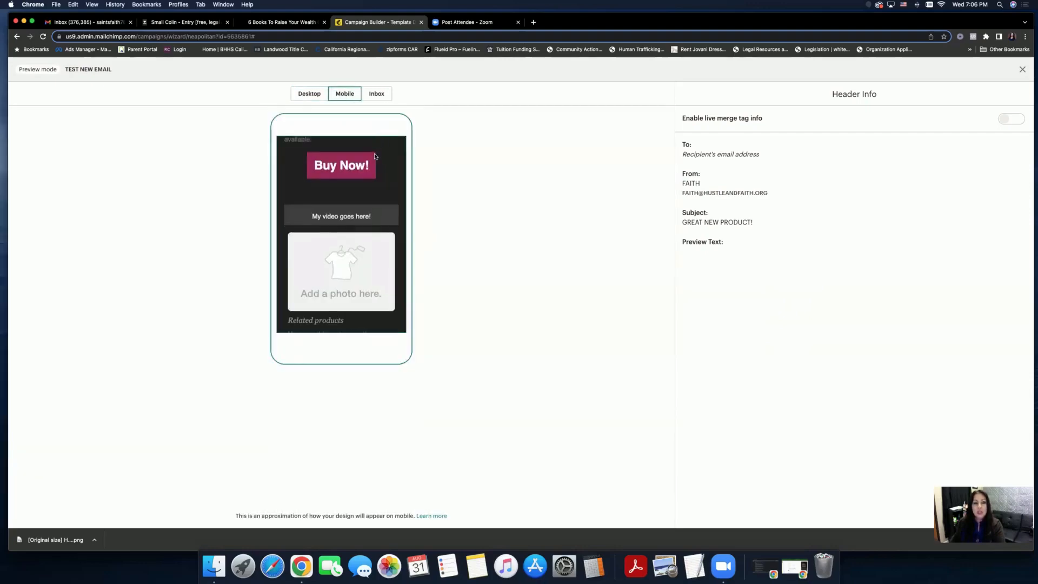
pyautogui.scroll(5, 375, 156)
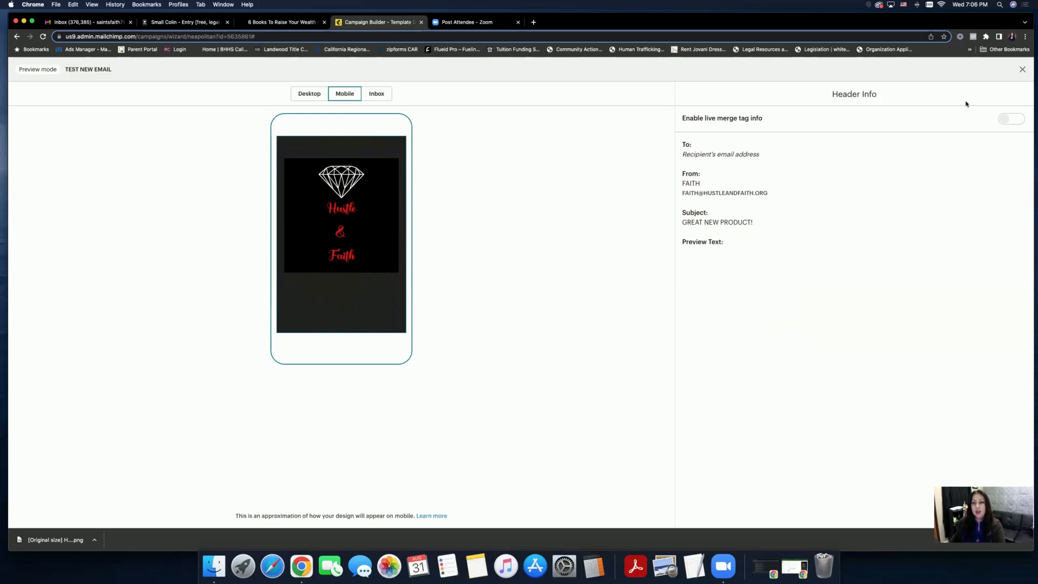
# - Close the preview, then open and dismiss the Send a test email dialog without sending
pyautogui.click(1022, 70)
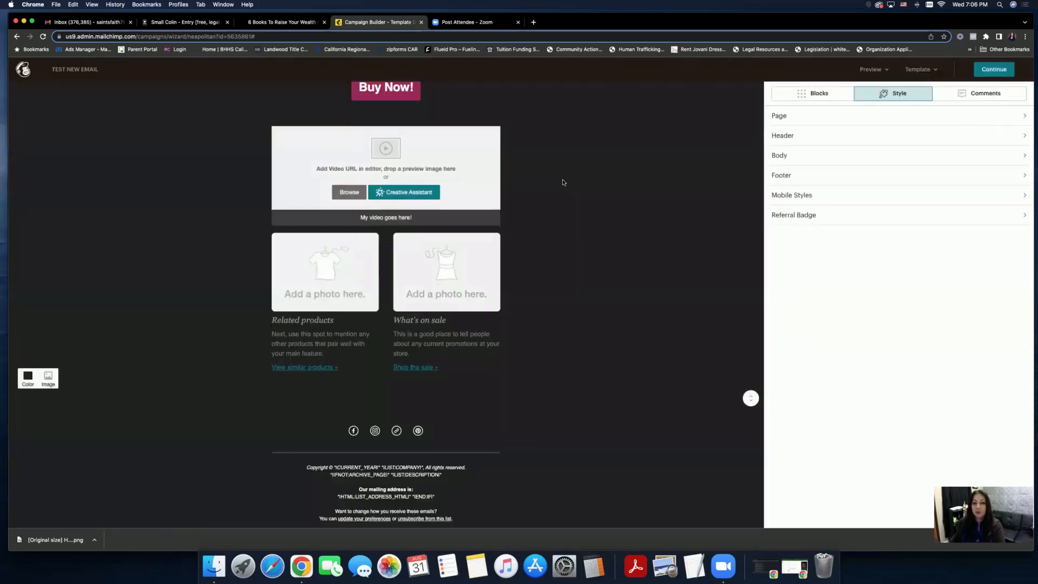
pyautogui.scroll(10, 563, 184)
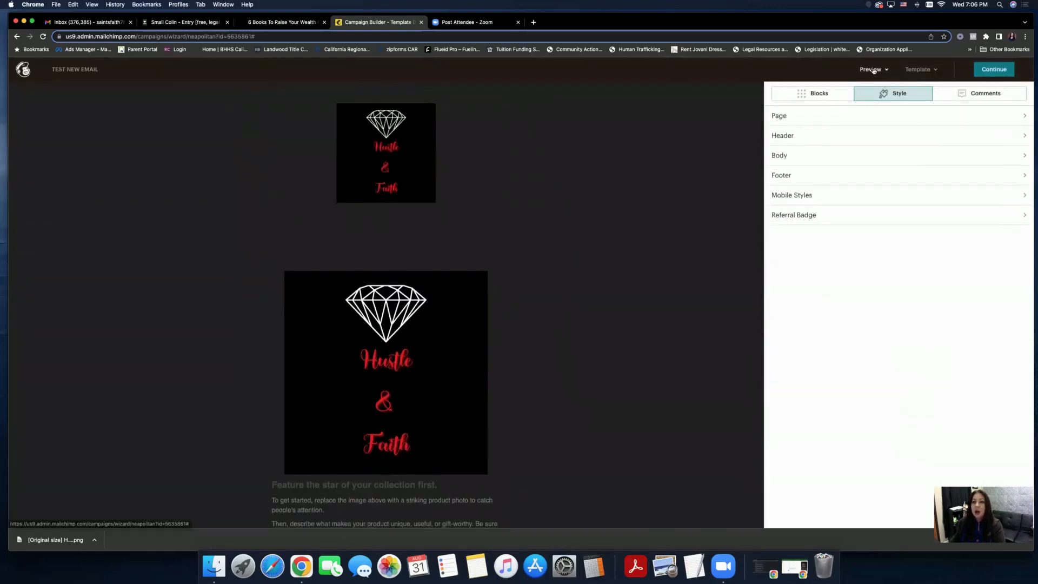
pyautogui.click(872, 69)
pyautogui.click(838, 113)
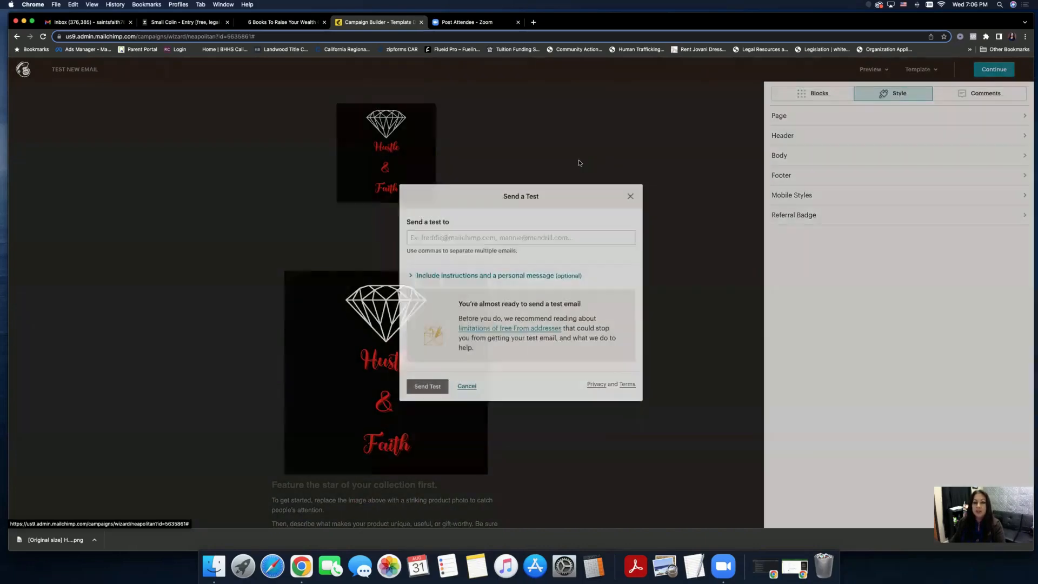
pyautogui.click(519, 238)
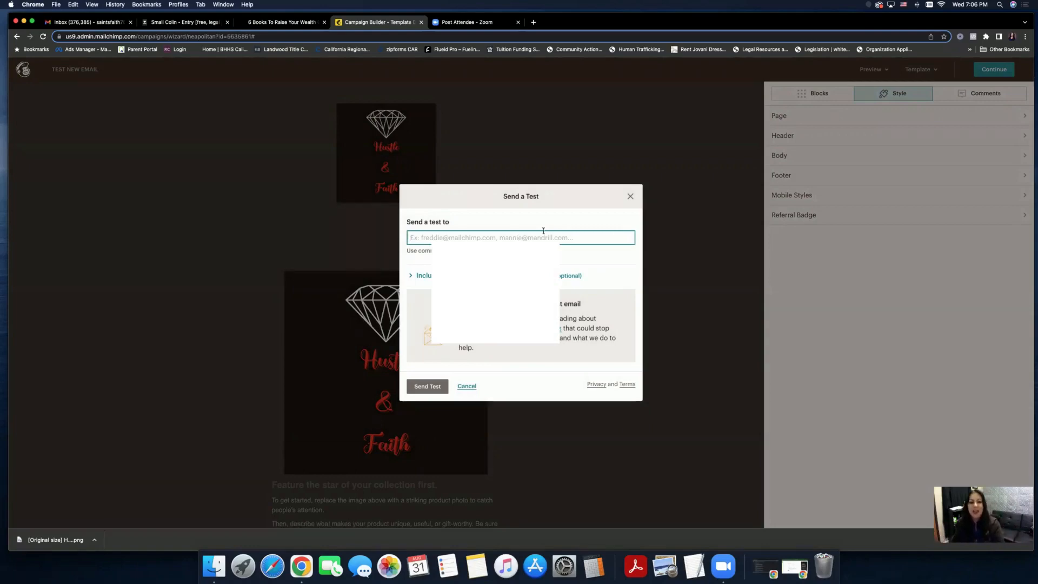
pyautogui.click(630, 197)
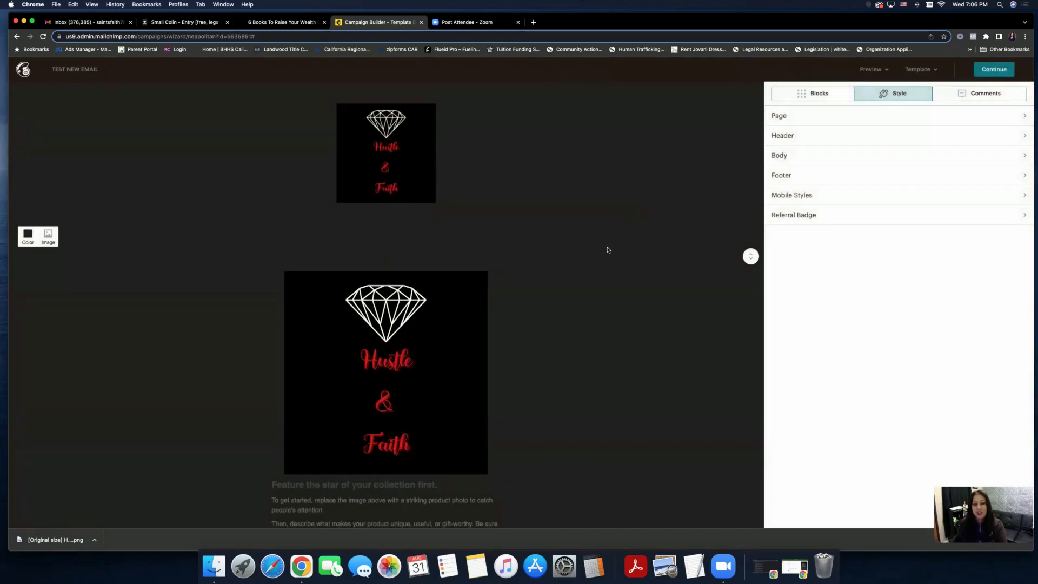
# - Scroll the editor and reopen the Preview options menu
pyautogui.scroll(-7, 607, 250)
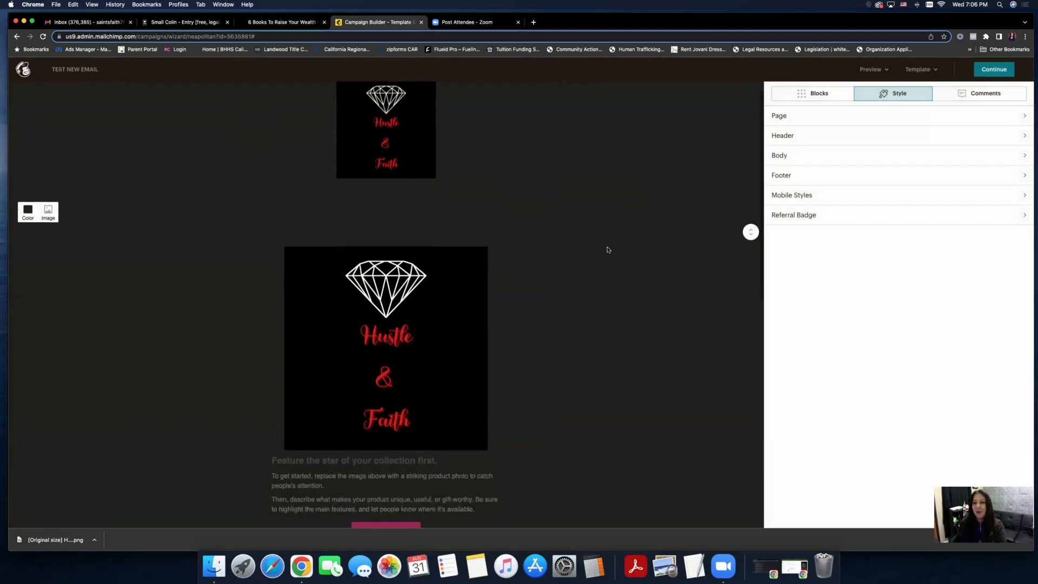
pyautogui.scroll(6, 607, 250)
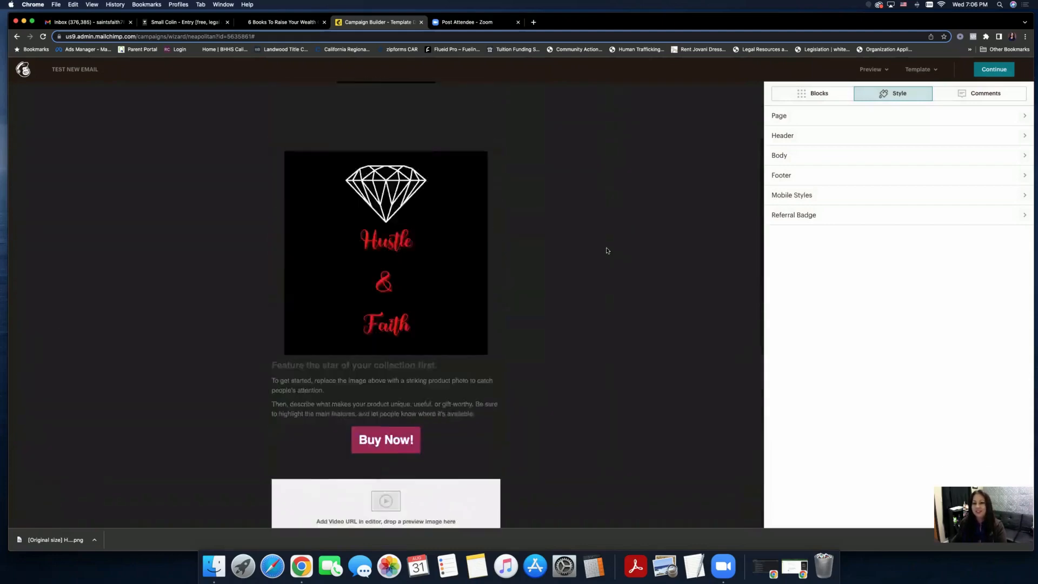
pyautogui.click(885, 72)
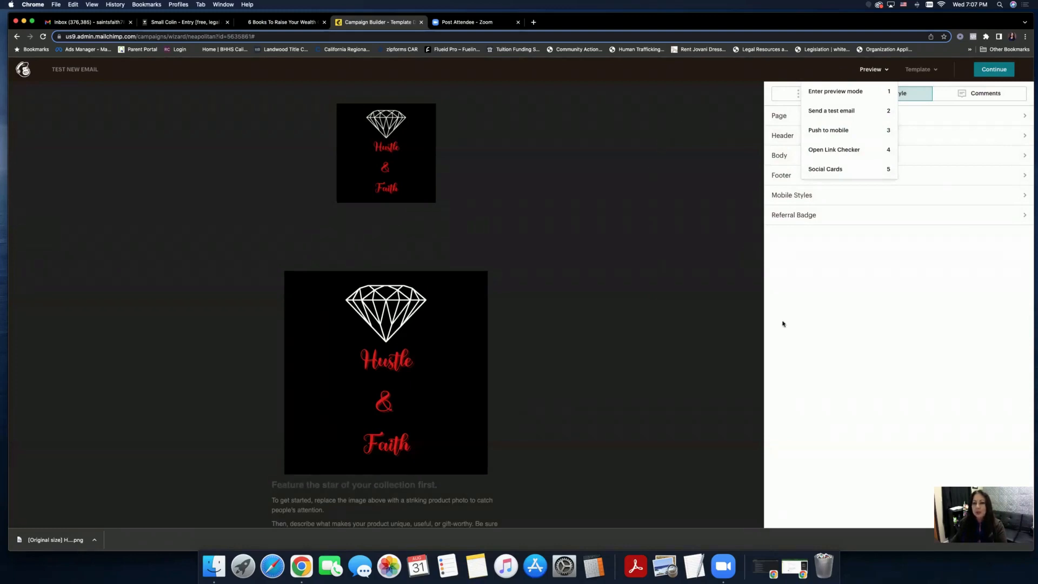
# - Continue out of the editor, choosing Exit Anyway despite the placeholder content warning
pyautogui.click(982, 72)
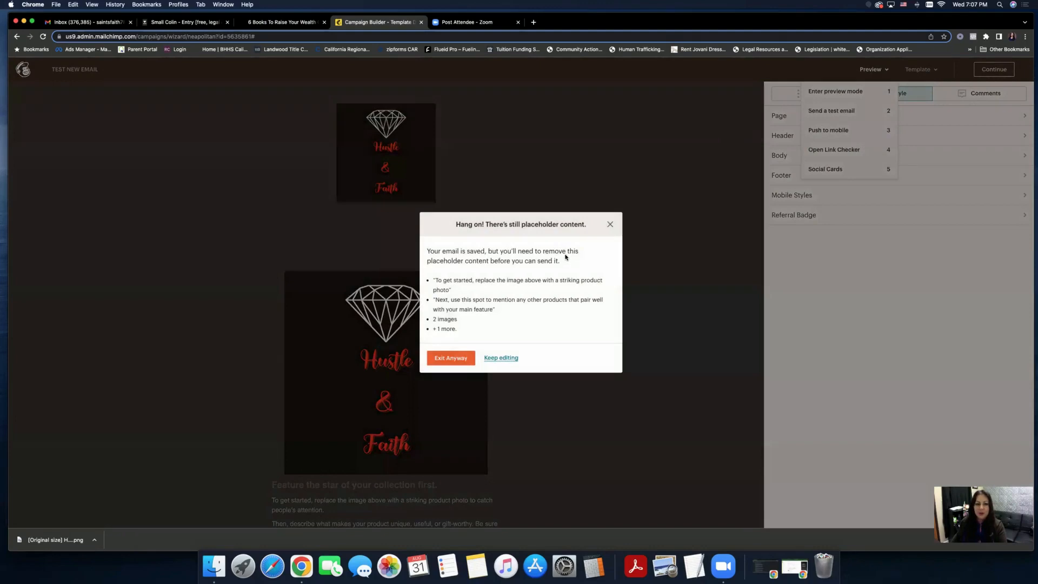
pyautogui.click(451, 358)
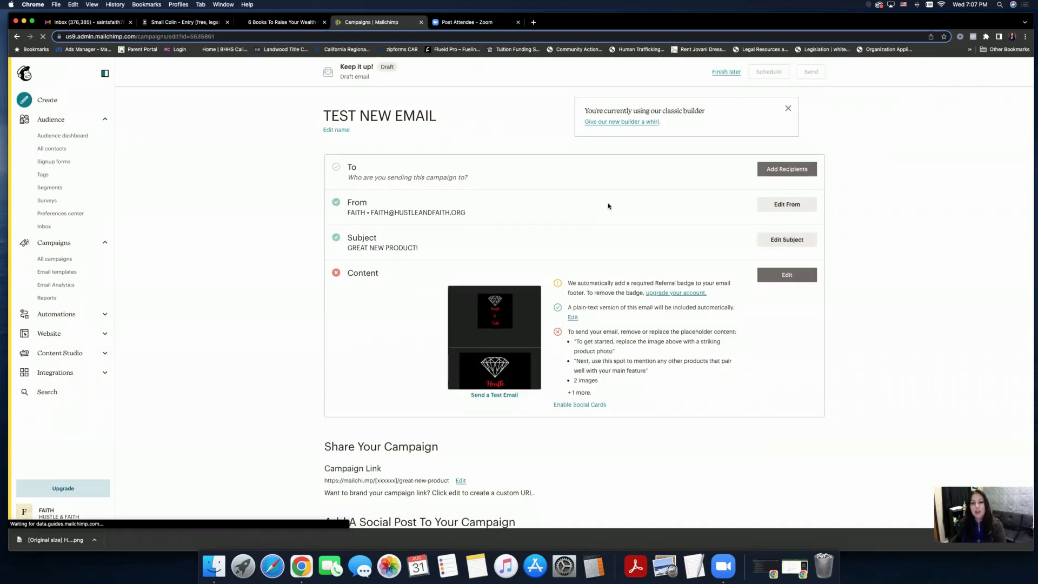
pyautogui.scroll(-2, 608, 206)
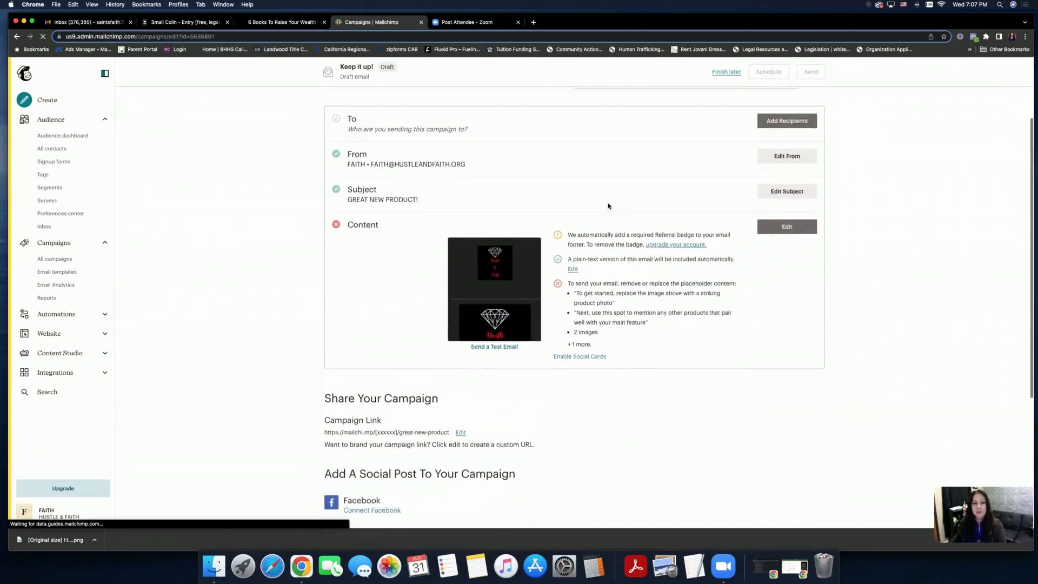
pyautogui.scroll(2, 608, 206)
pyautogui.scroll(-1, 608, 206)
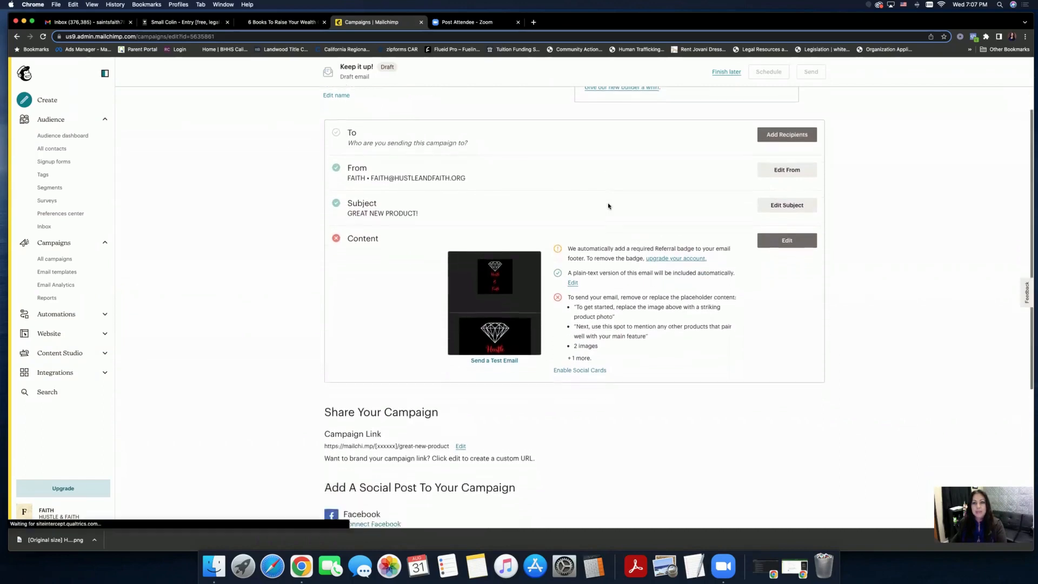
pyautogui.scroll(-5, 608, 206)
pyautogui.scroll(7, 608, 205)
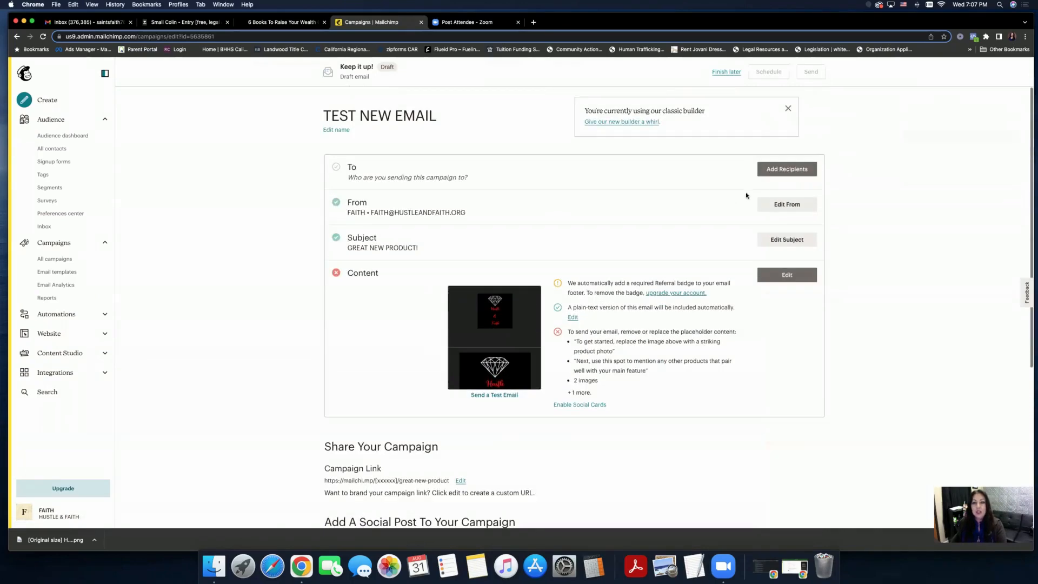
# - Go to Add Recipients and Import Contacts, ending on the Home dashboard
pyautogui.click(787, 169)
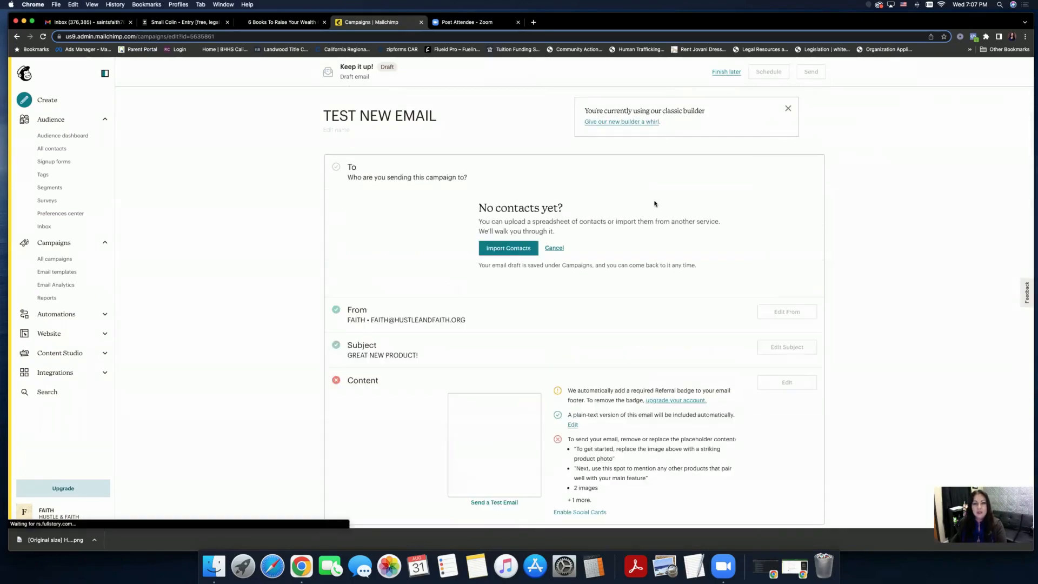
pyautogui.click(514, 249)
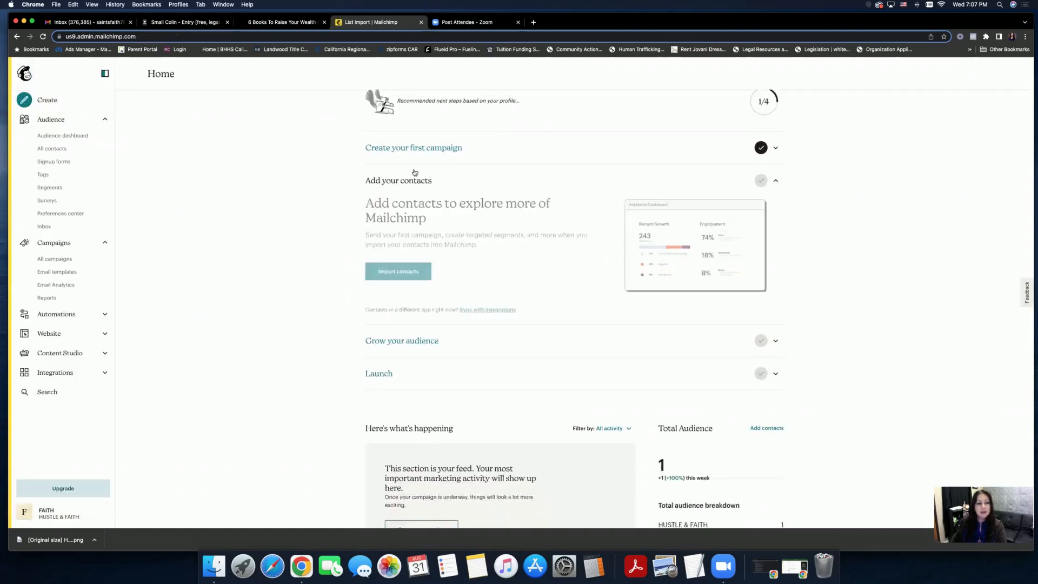
pyautogui.scroll(-5, 415, 172)
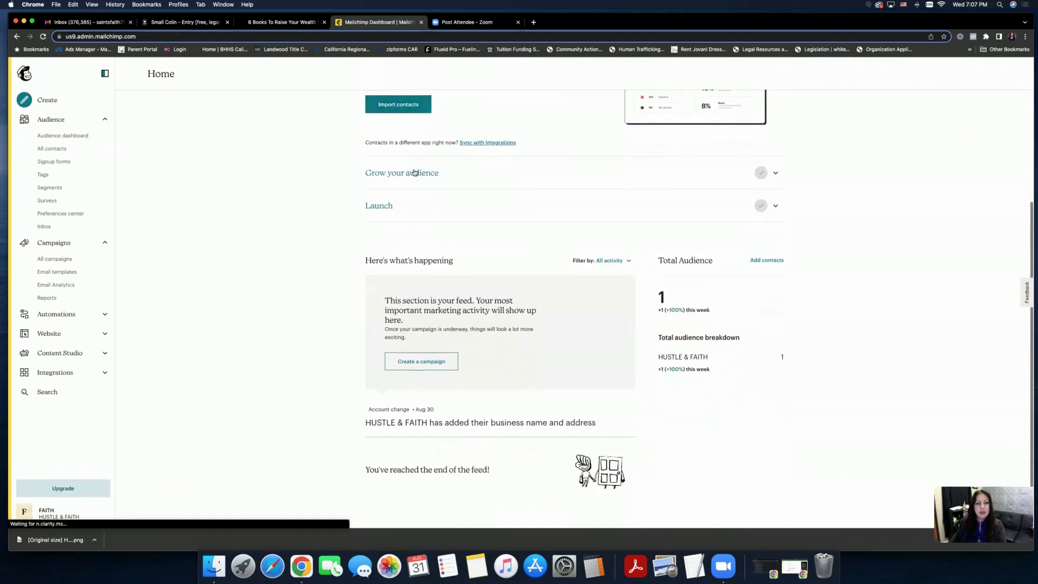
pyautogui.scroll(5, 414, 172)
# - From the HUSTLE & FAITH contact list, open the form for adding a single subscriber
pyautogui.click(64, 152)
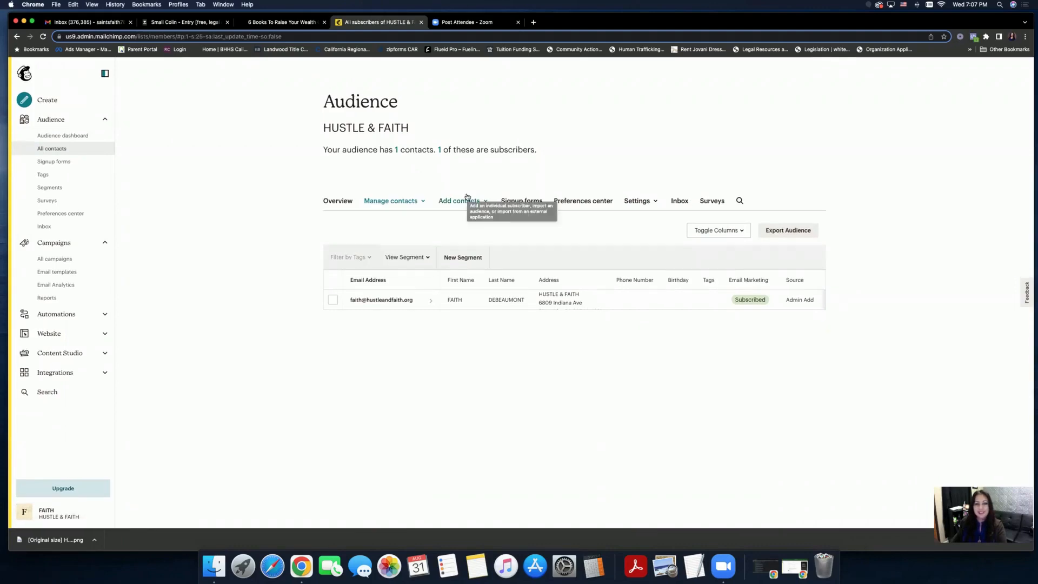
pyautogui.click(413, 202)
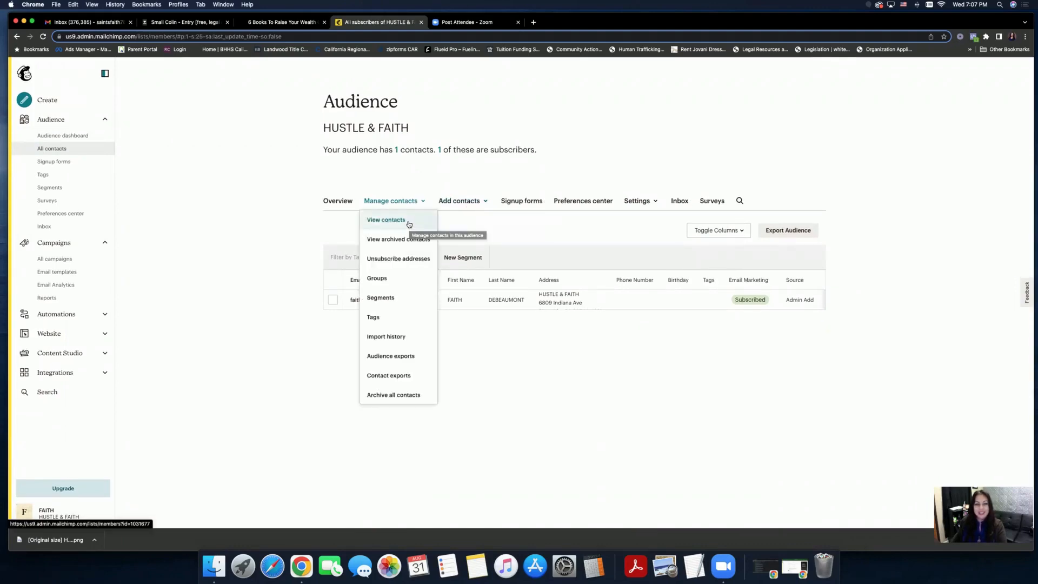
pyautogui.click(497, 172)
pyautogui.click(459, 200)
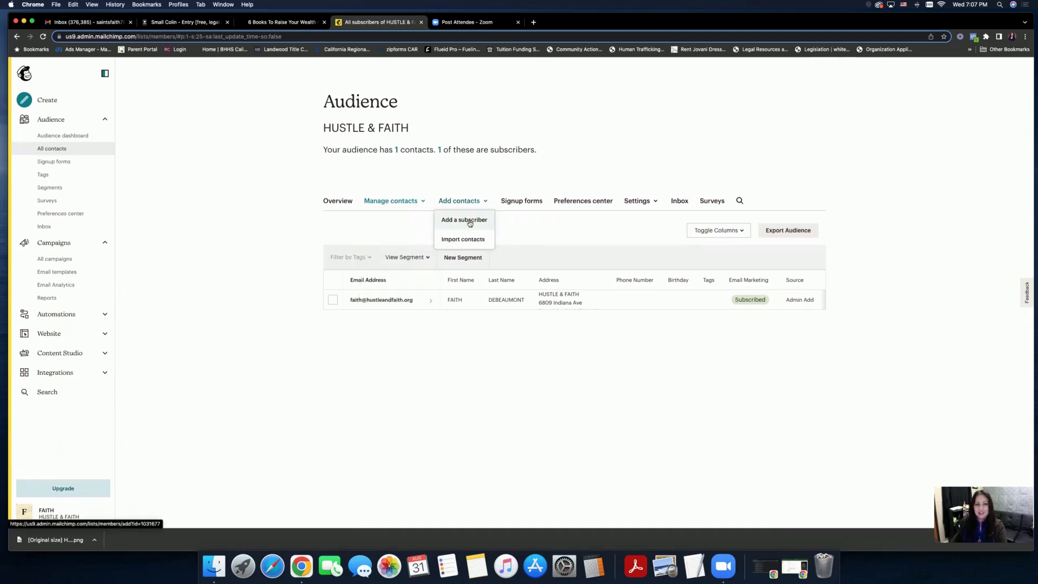
pyautogui.click(469, 222)
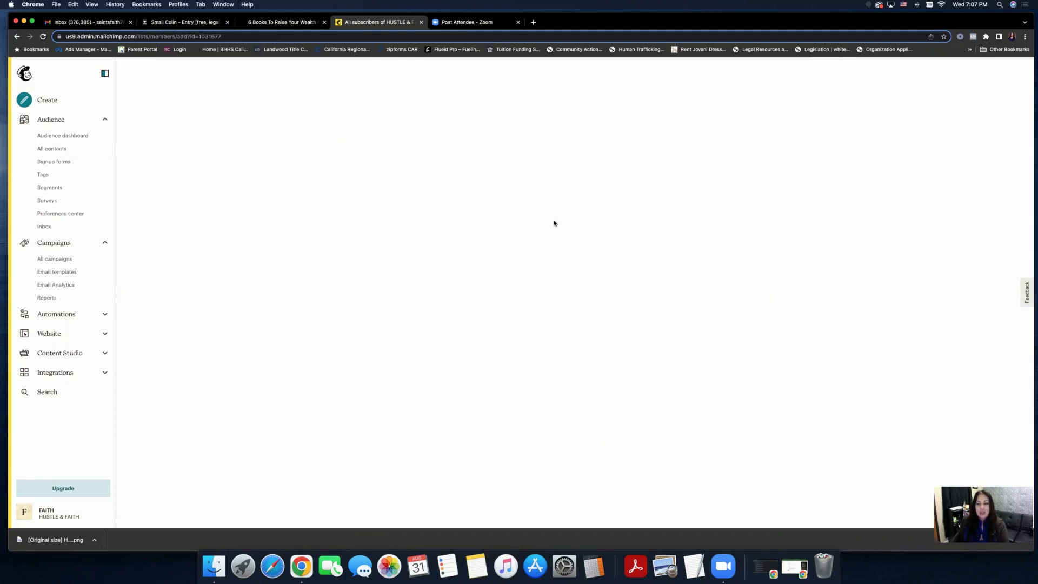
# - Enter the new contact's email, first and last name, confirm email permission, and subscribe them
pyautogui.click(462, 170)
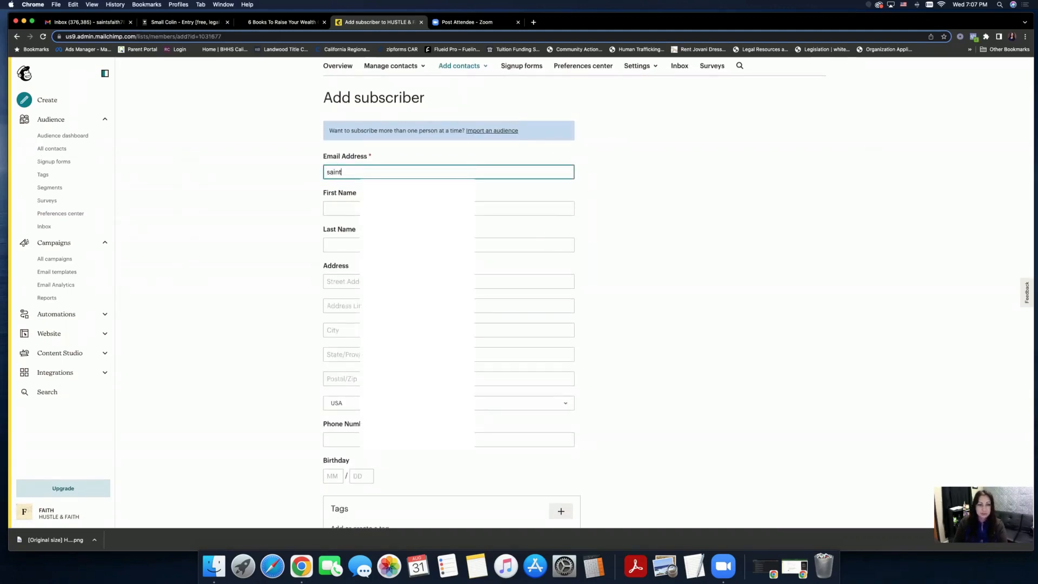
pyautogui.press('Tab')
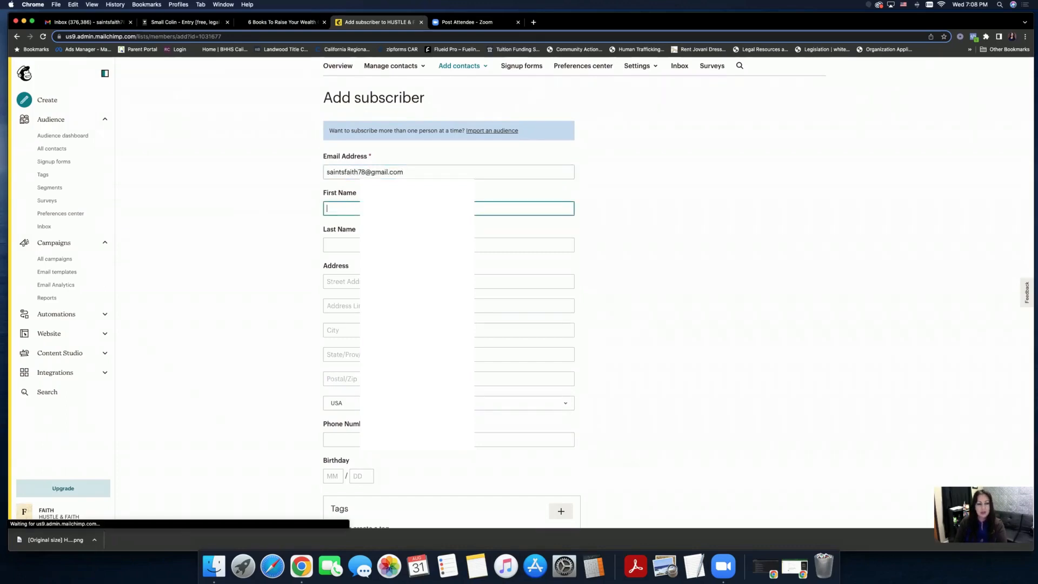
pyautogui.write('faith')
pyautogui.press('Tab')
pyautogui.write('d')
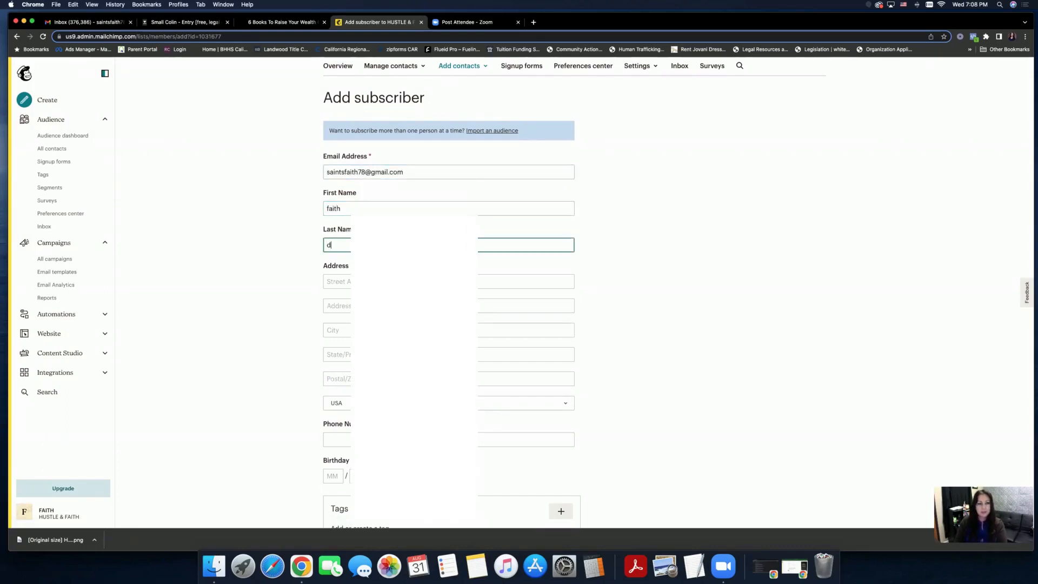
pyautogui.press('Tab')
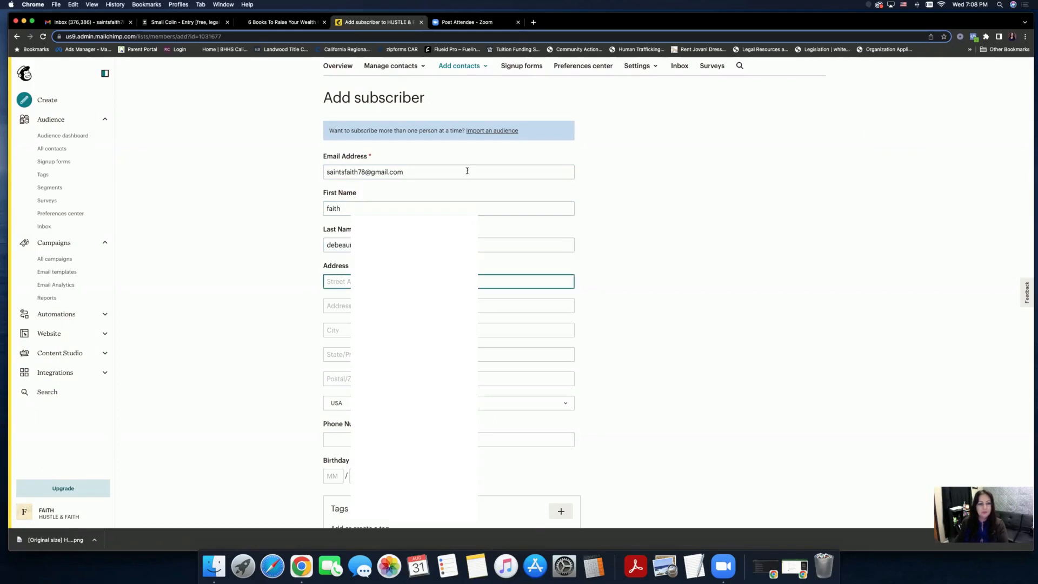
pyautogui.scroll(-3, 467, 171)
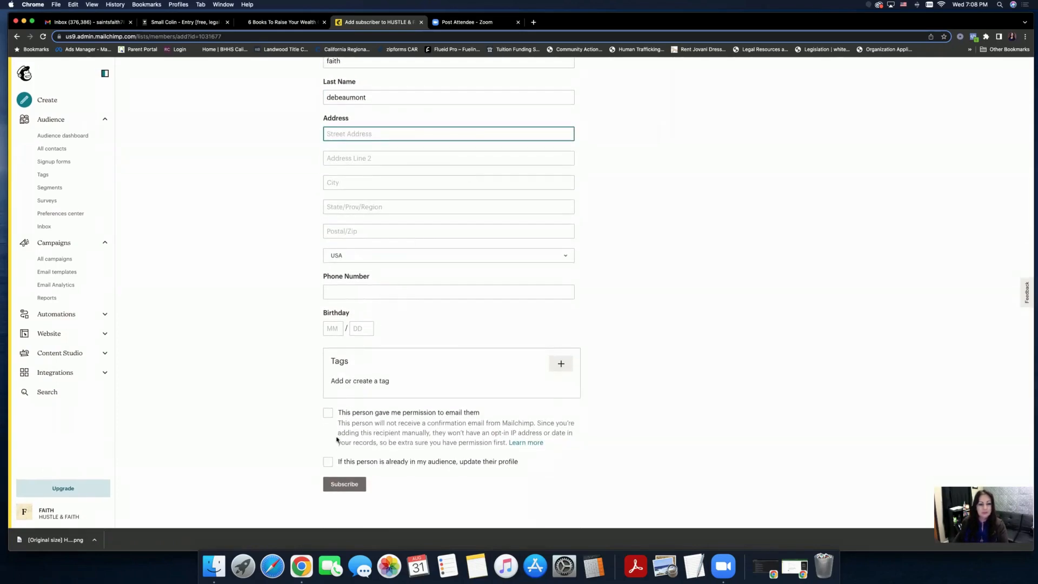
pyautogui.click(328, 413)
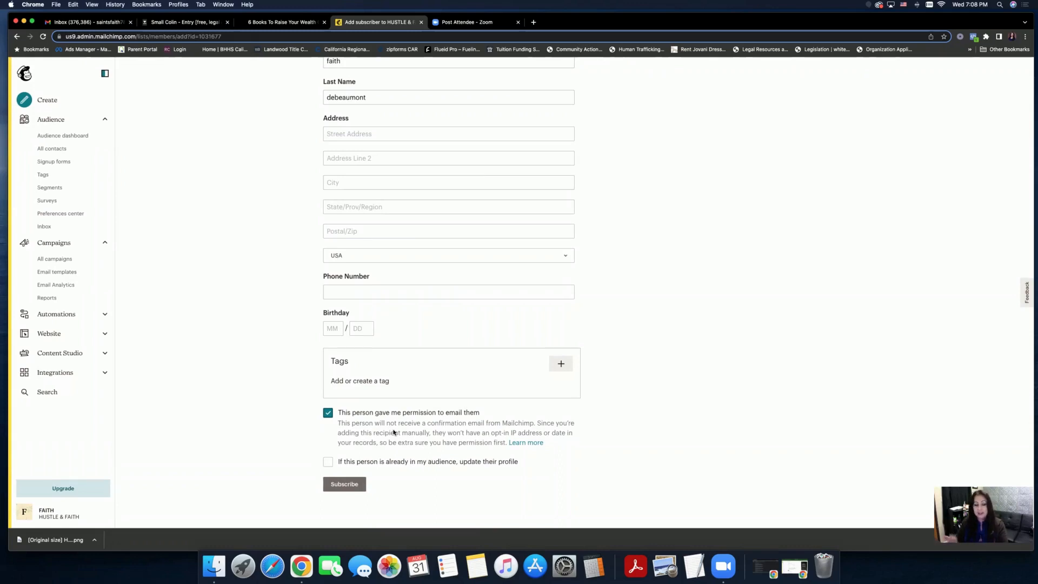
pyautogui.click(352, 487)
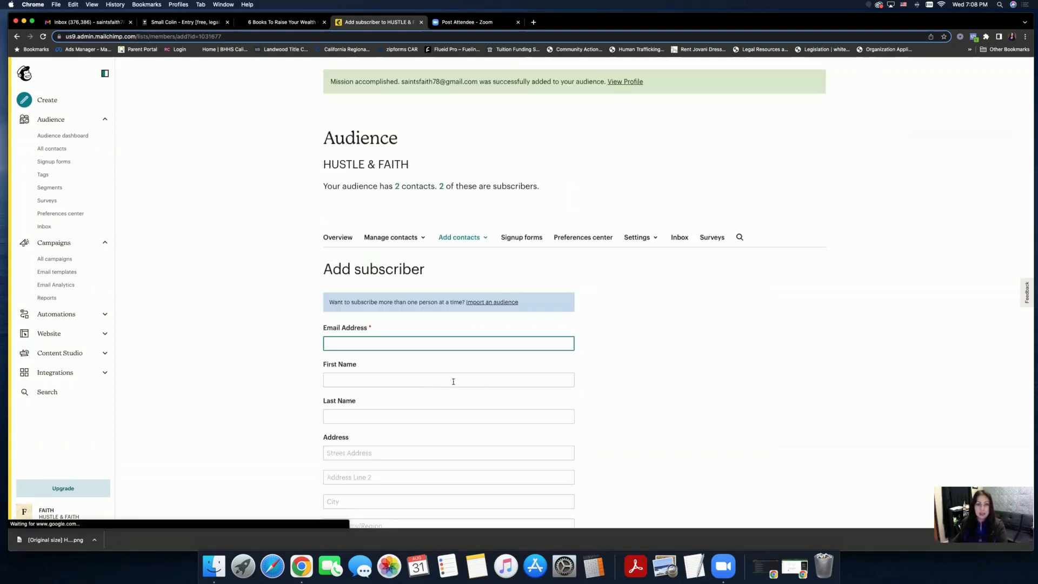
pyautogui.scroll(-1, 528, 379)
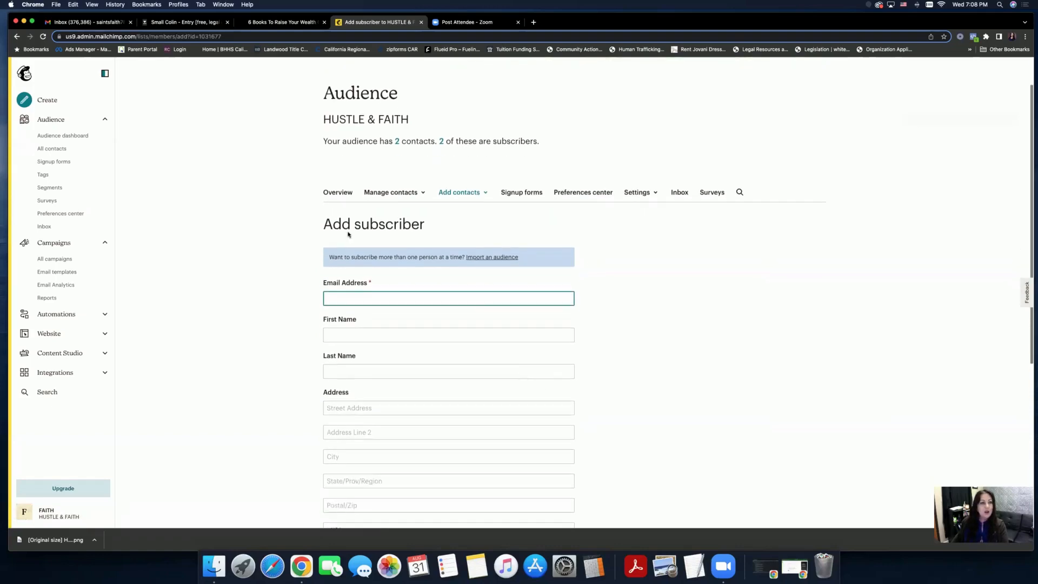
# - Save the TEST NEW EMAIL draft's recipients as all subscribed HUSTLE & FAITH contacts (2 recipients)
pyautogui.click(72, 262)
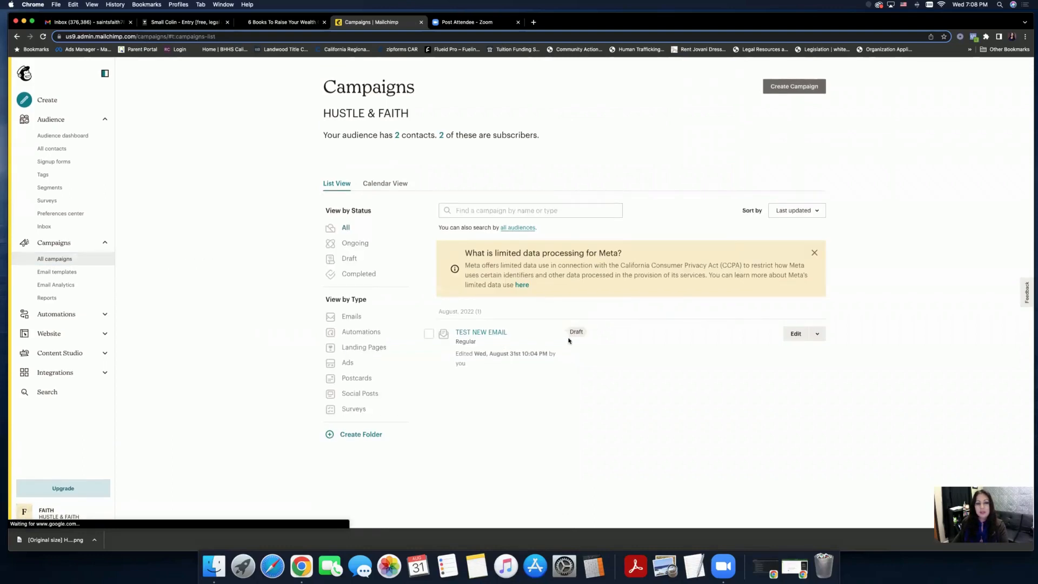
pyautogui.click(791, 335)
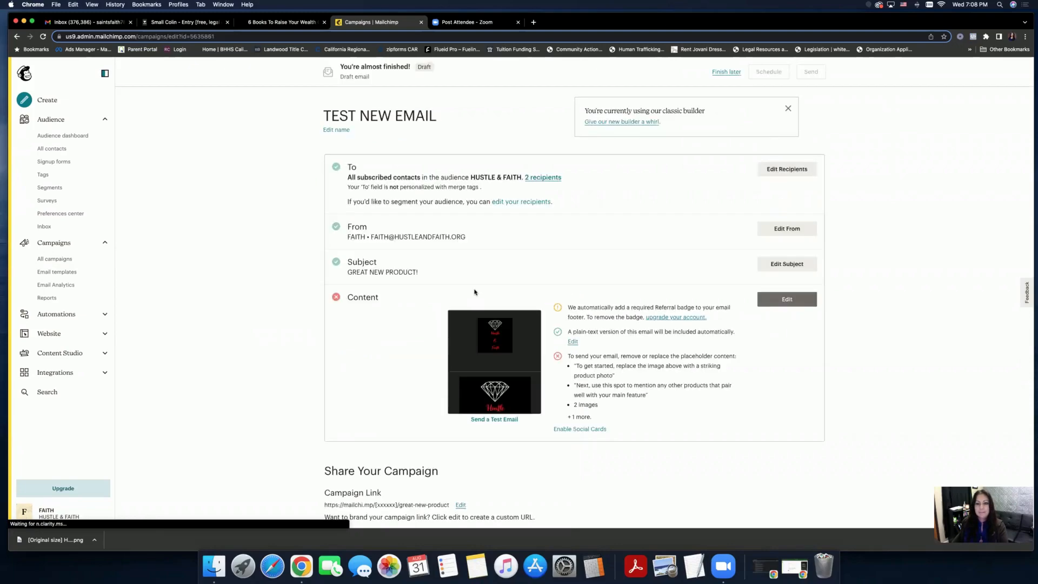
pyautogui.click(762, 170)
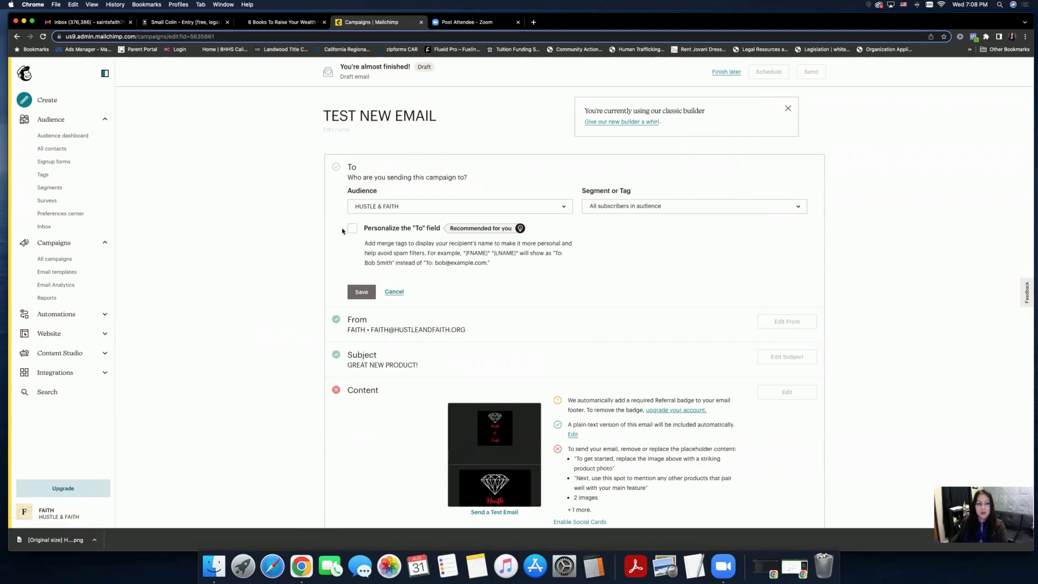
pyautogui.click(361, 291)
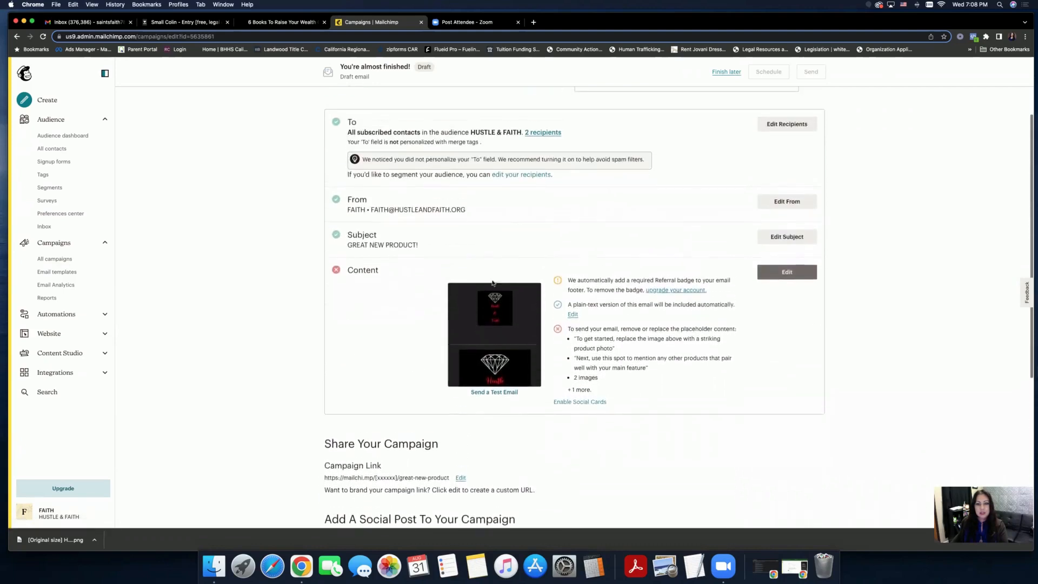
# - Open TEST NEW EMAIL's content for editing from the campaign's Content section
pyautogui.click(787, 272)
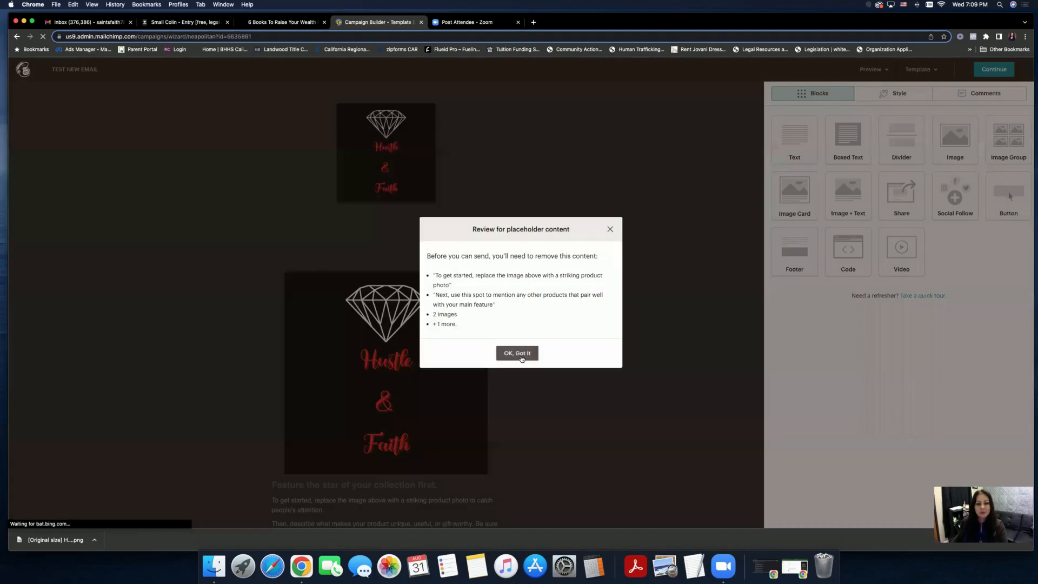
# - Delete the placeholder video block and the photo block row from the email
pyautogui.click(520, 355)
pyautogui.scroll(-10, 543, 336)
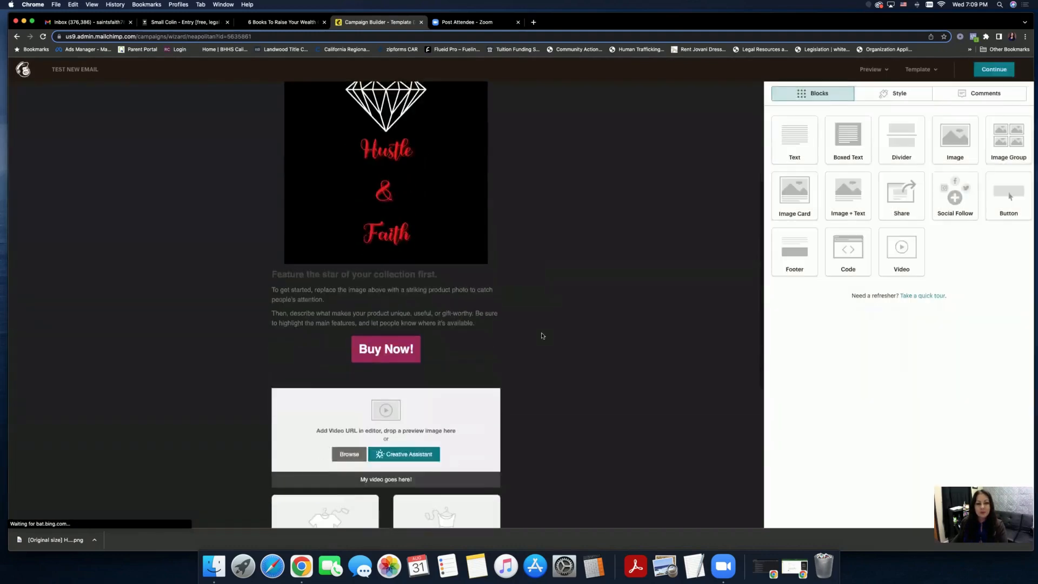
pyautogui.moveTo(454, 254)
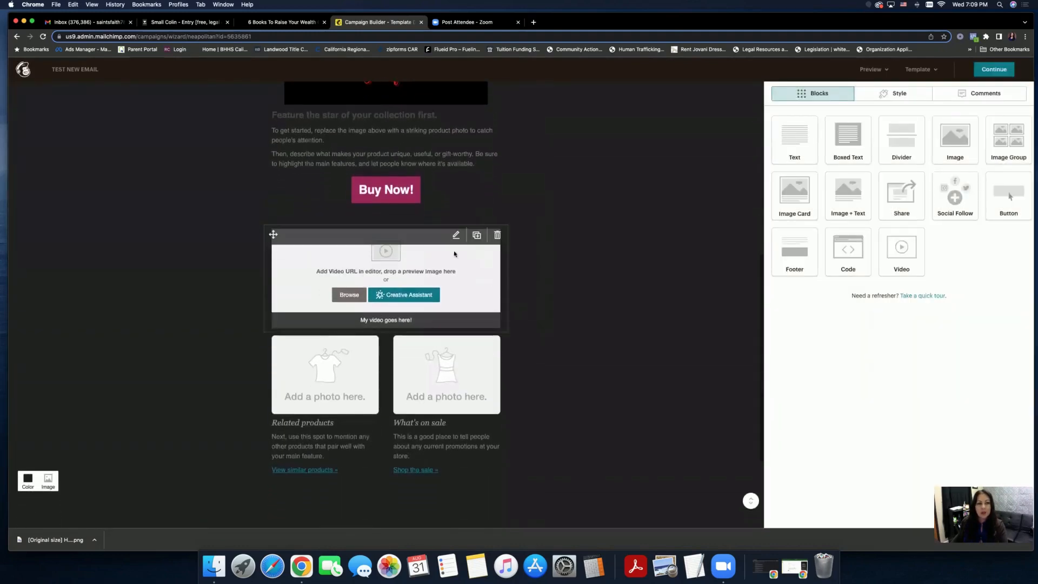
pyautogui.click(496, 234)
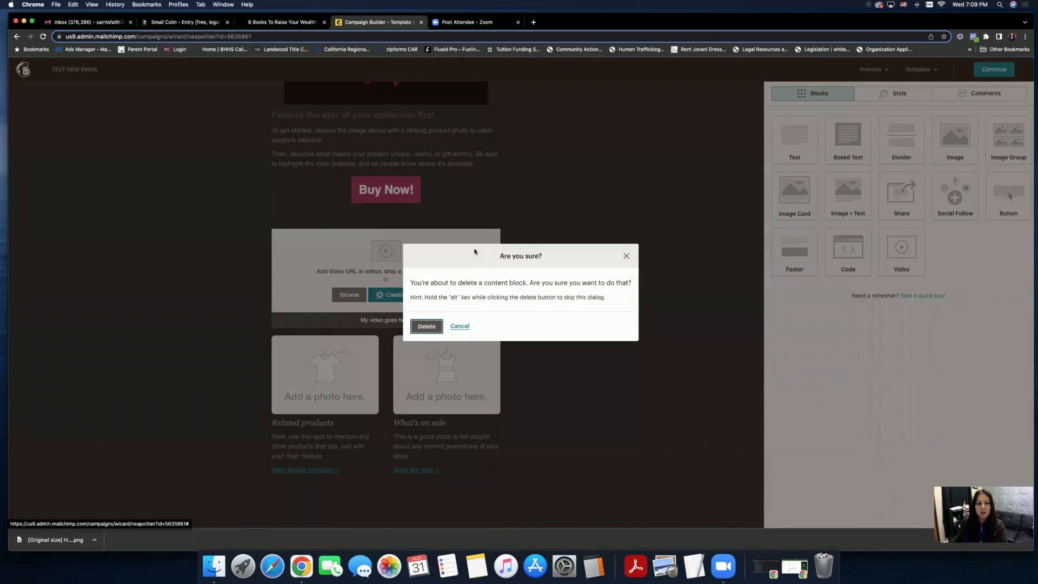
pyautogui.click(426, 326)
pyautogui.click(497, 234)
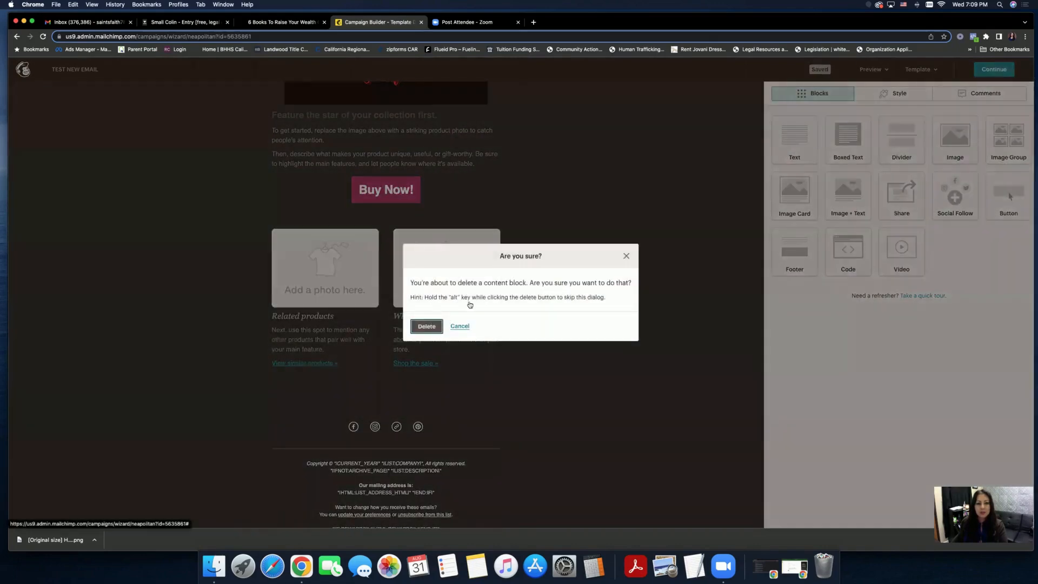
pyautogui.press('Return')
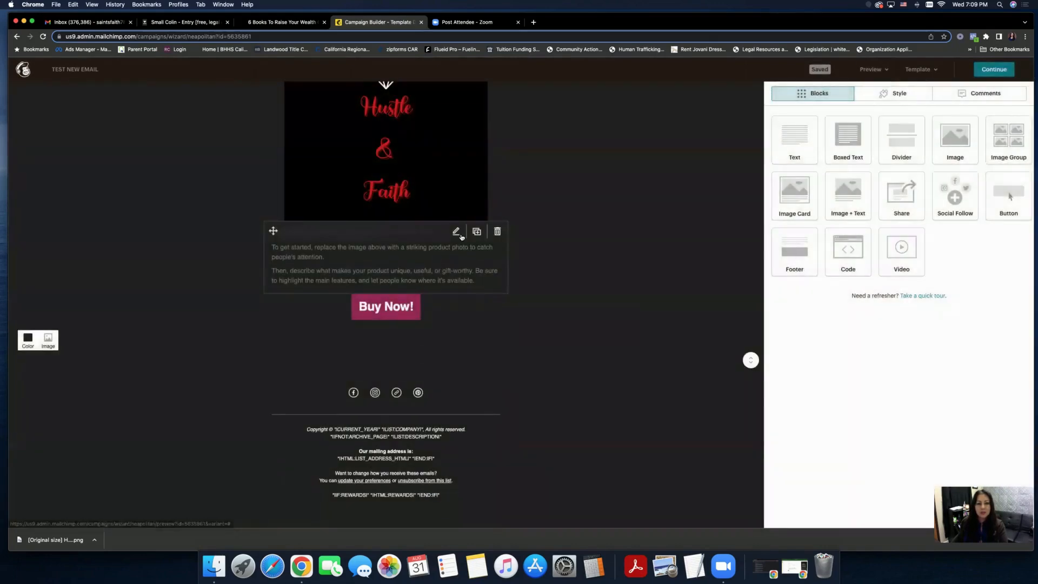
# - Replace the placeholder text with 'test email', save the block, and dismiss the builder notice
pyautogui.click(455, 231)
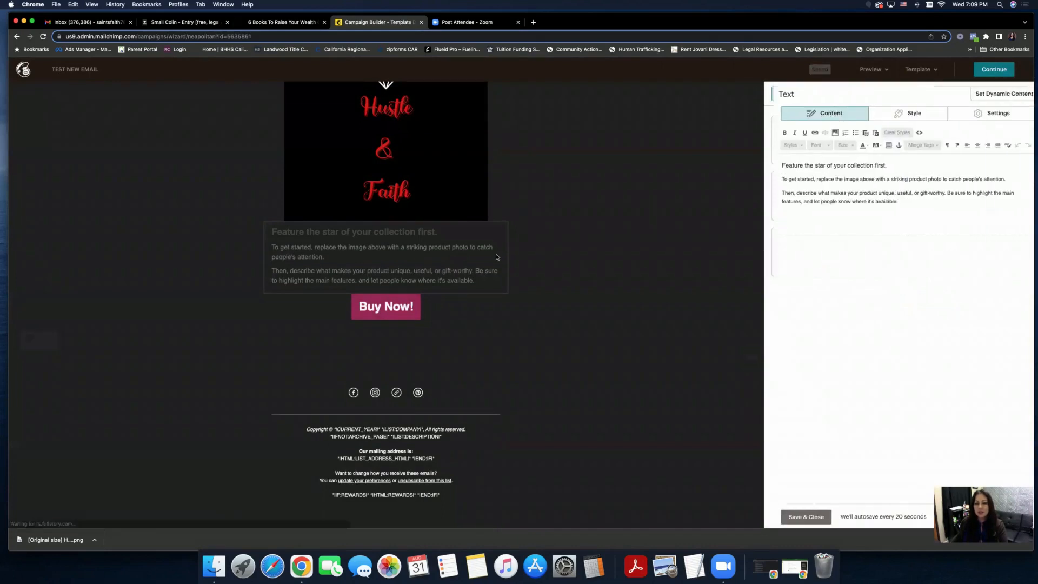
pyautogui.press('super+a')
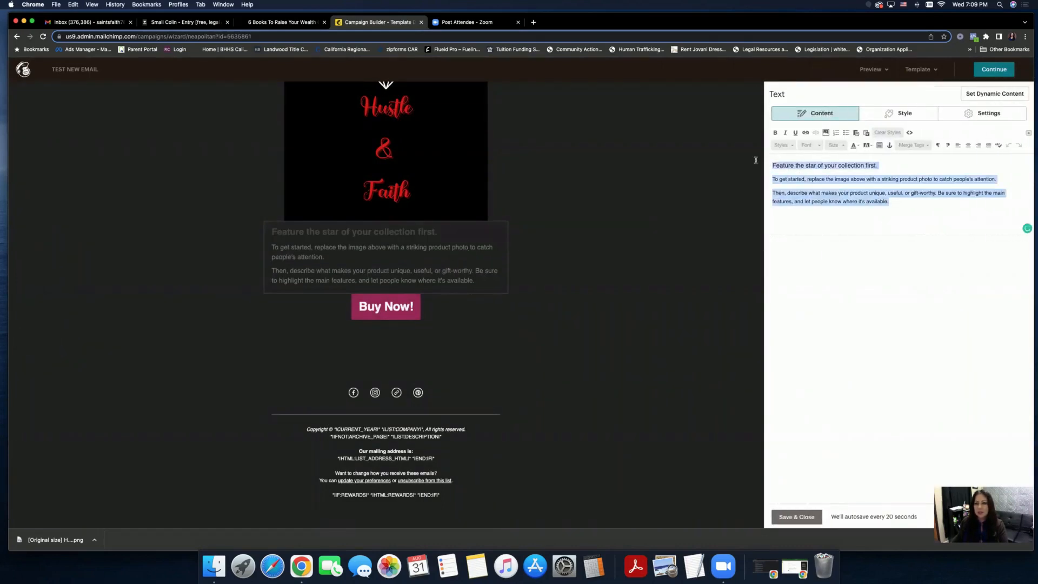
pyautogui.write('test email')
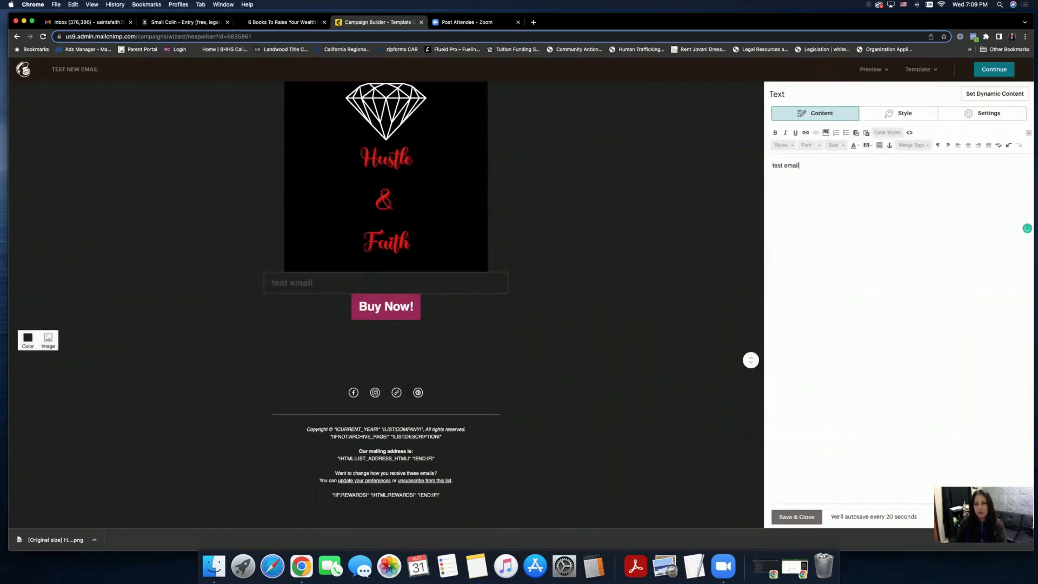
pyautogui.click(796, 517)
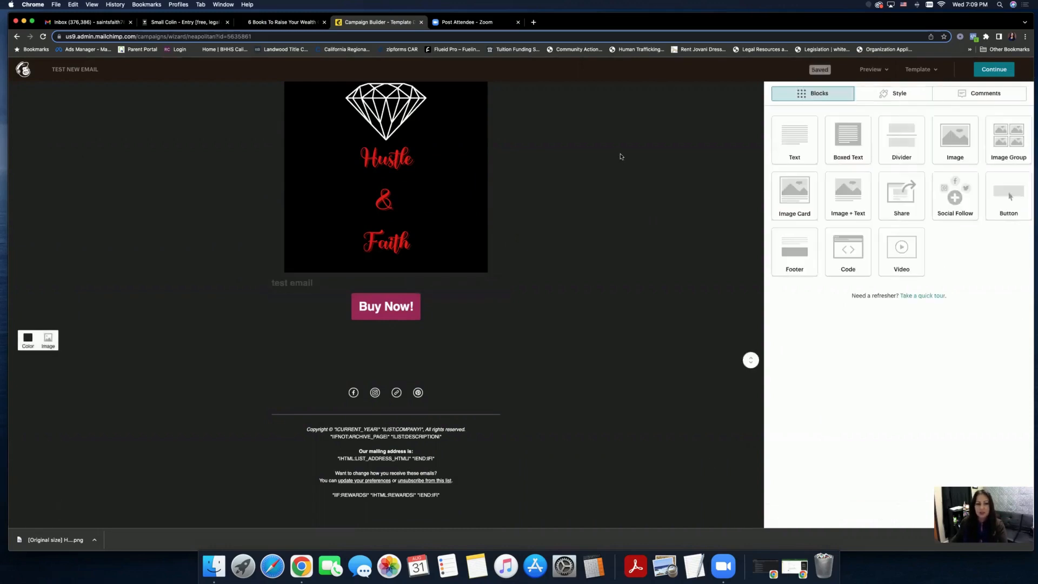
pyautogui.scroll(4, 621, 156)
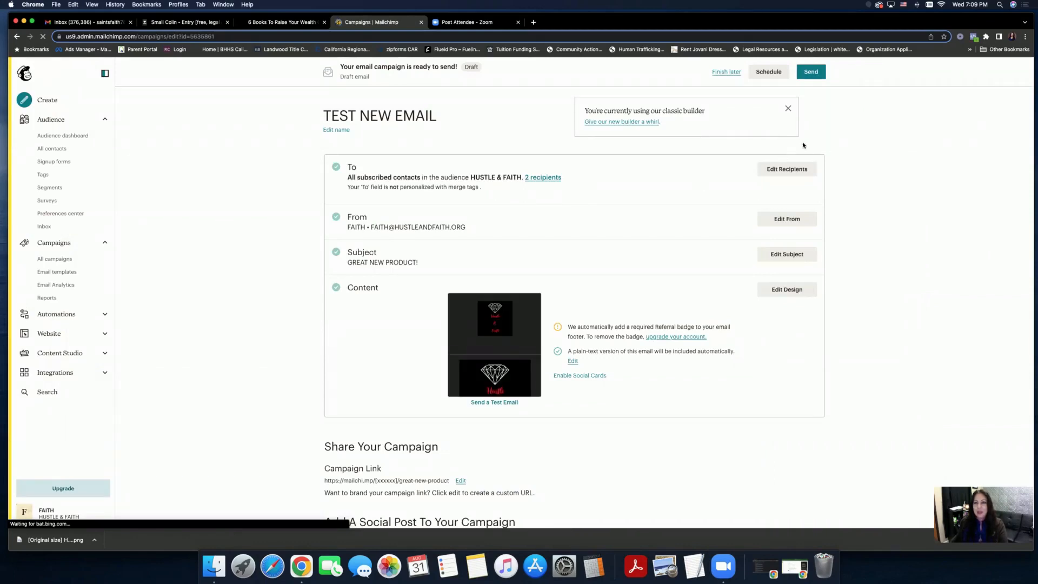
pyautogui.click(787, 109)
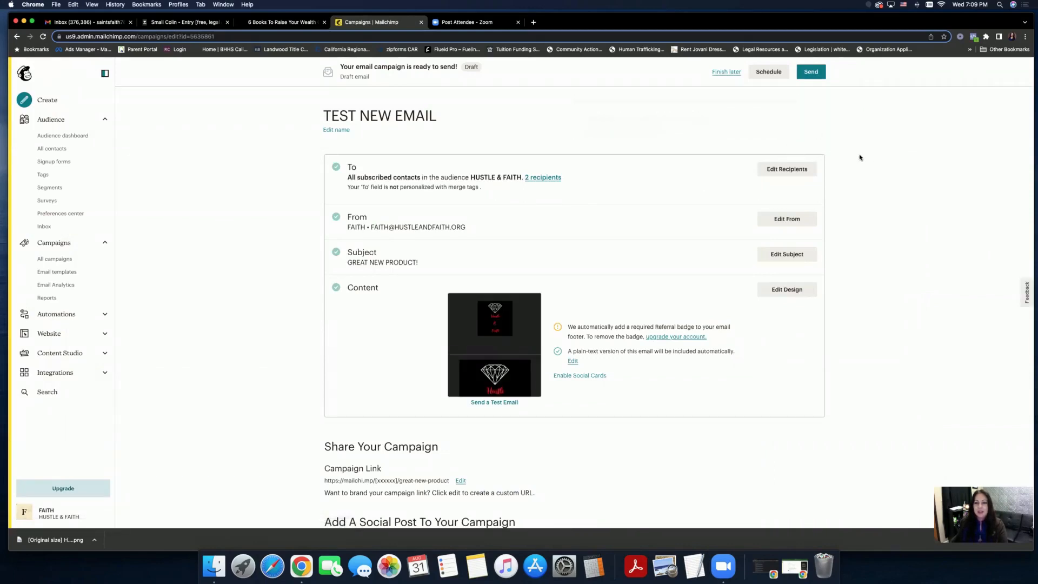
# - Look through the Schedule Your Campaign options, then close the dialog without setting a send time
pyautogui.click(762, 77)
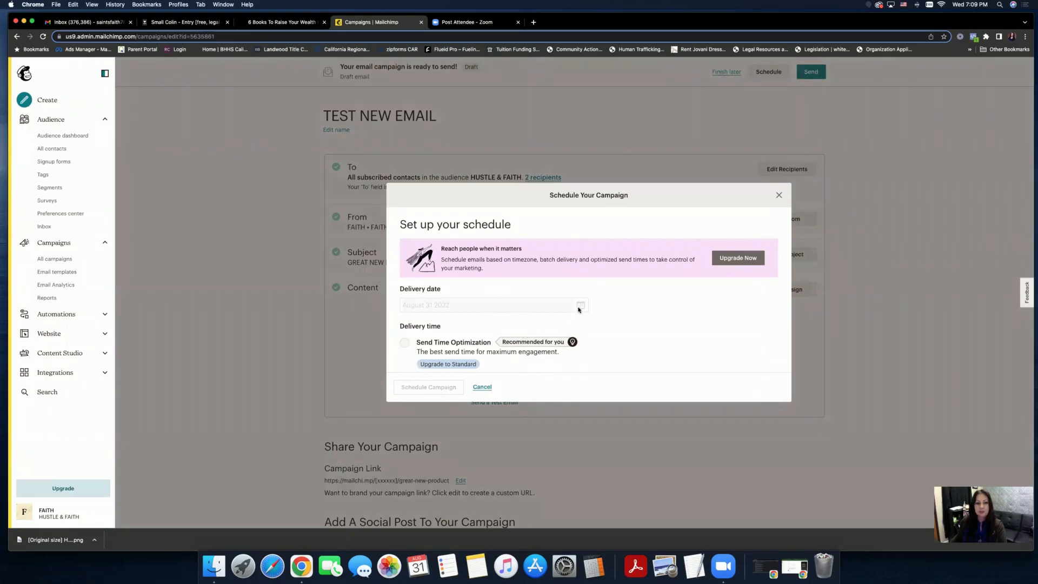
pyautogui.scroll(-4, 595, 311)
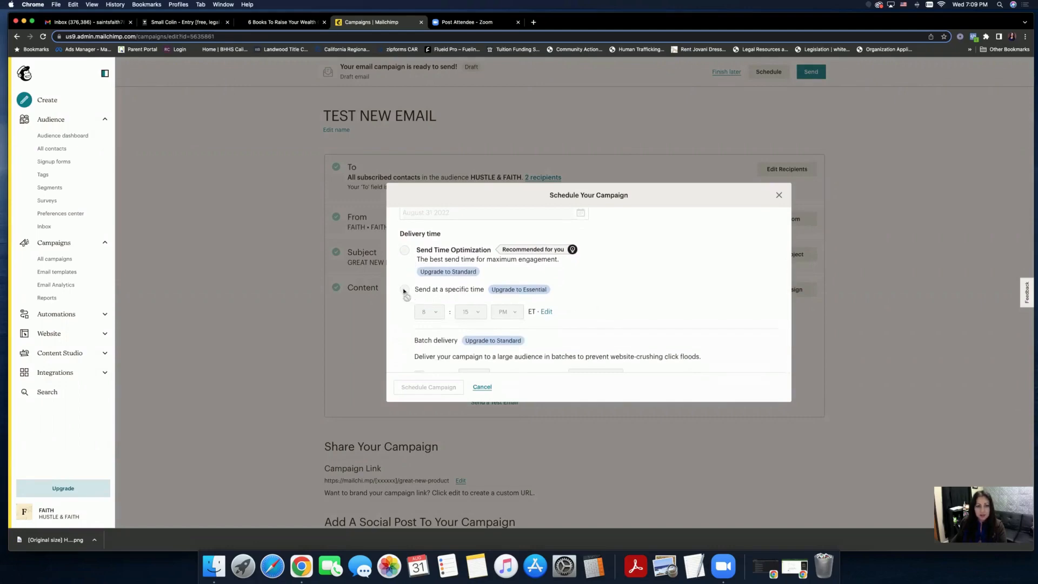
pyautogui.scroll(-1, 409, 264)
pyautogui.scroll(5, 409, 263)
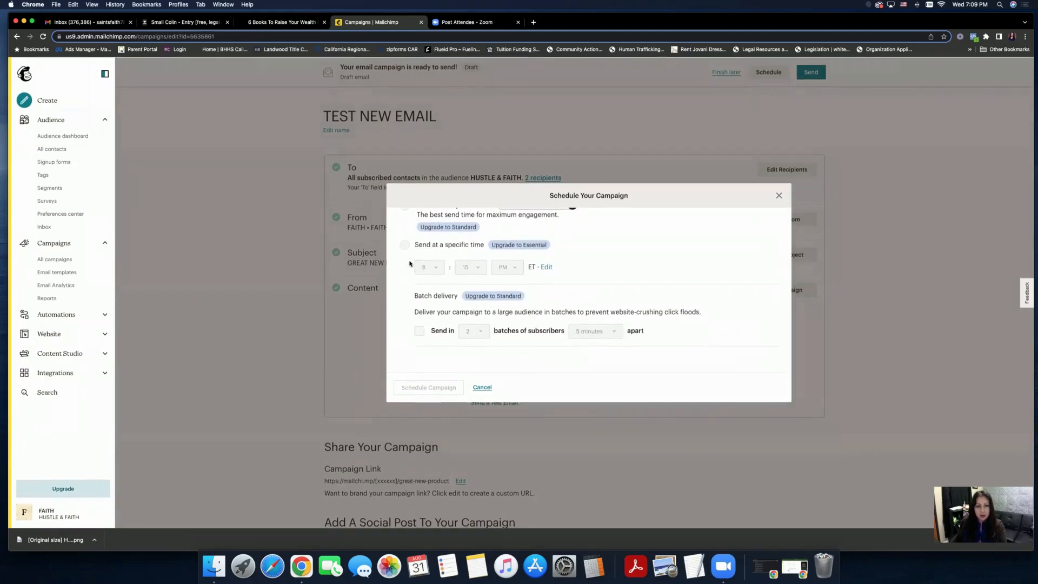
pyautogui.scroll(-5, 409, 263)
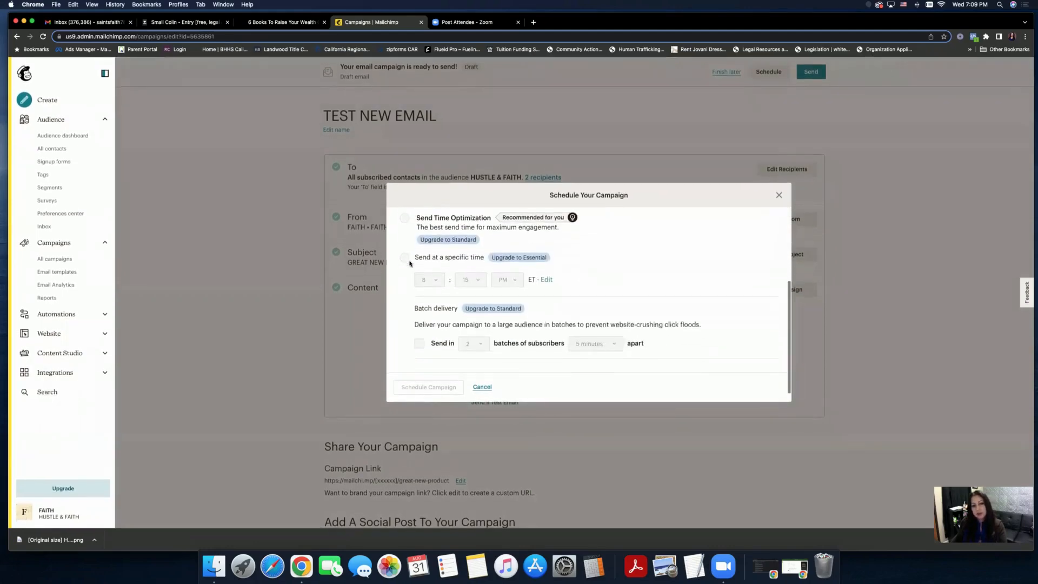
pyautogui.scroll(5, 409, 263)
pyautogui.scroll(-4, 409, 263)
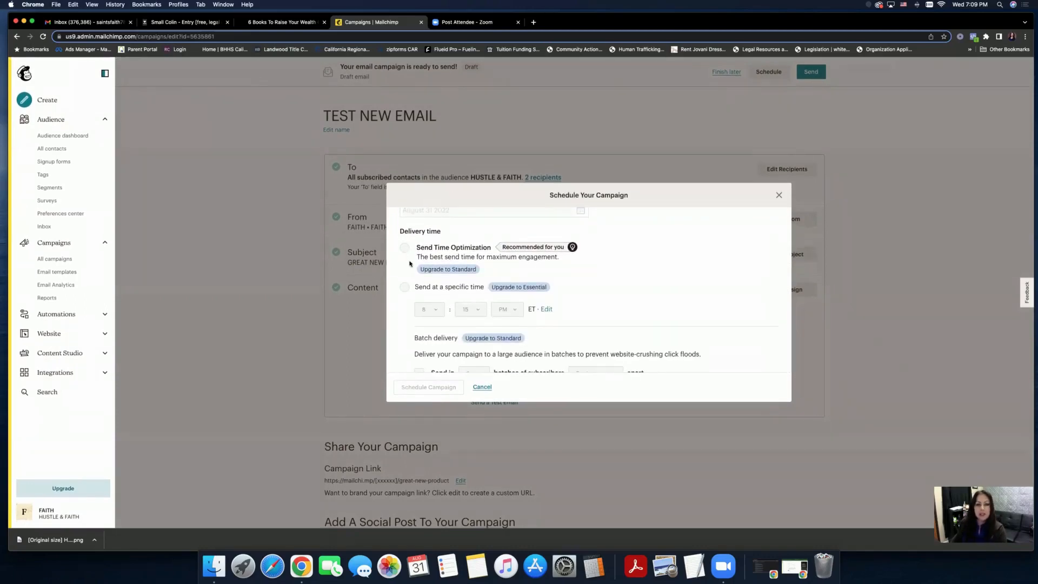
pyautogui.scroll(3, 409, 263)
pyautogui.scroll(2, 410, 263)
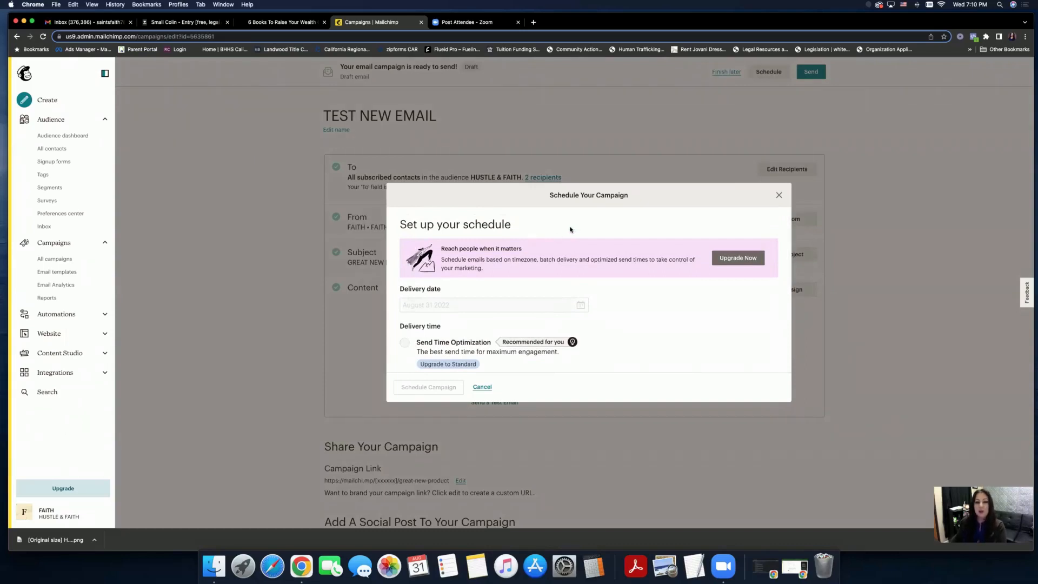
pyautogui.scroll(-4, 569, 229)
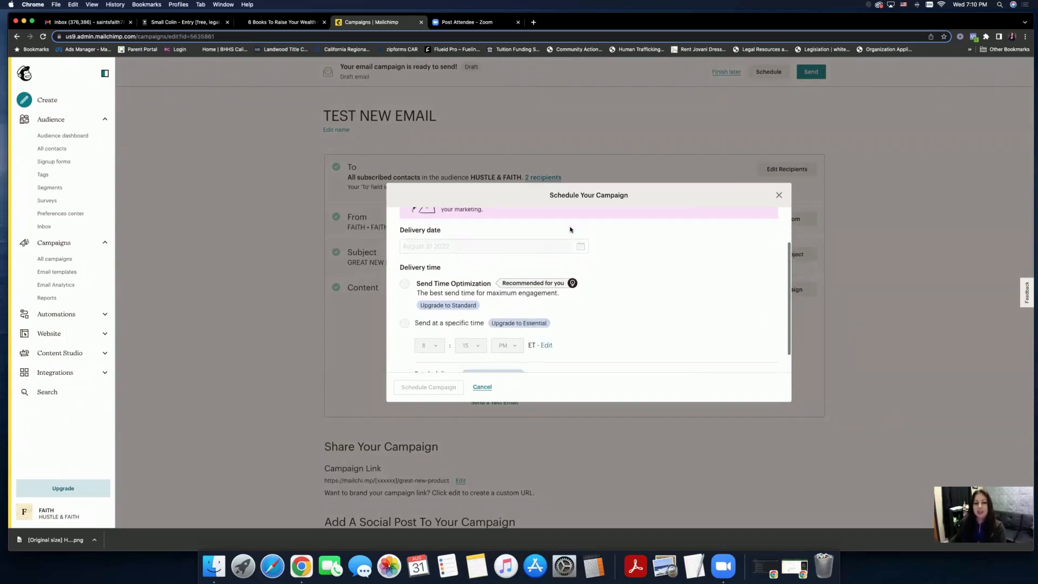
pyautogui.scroll(4, 570, 229)
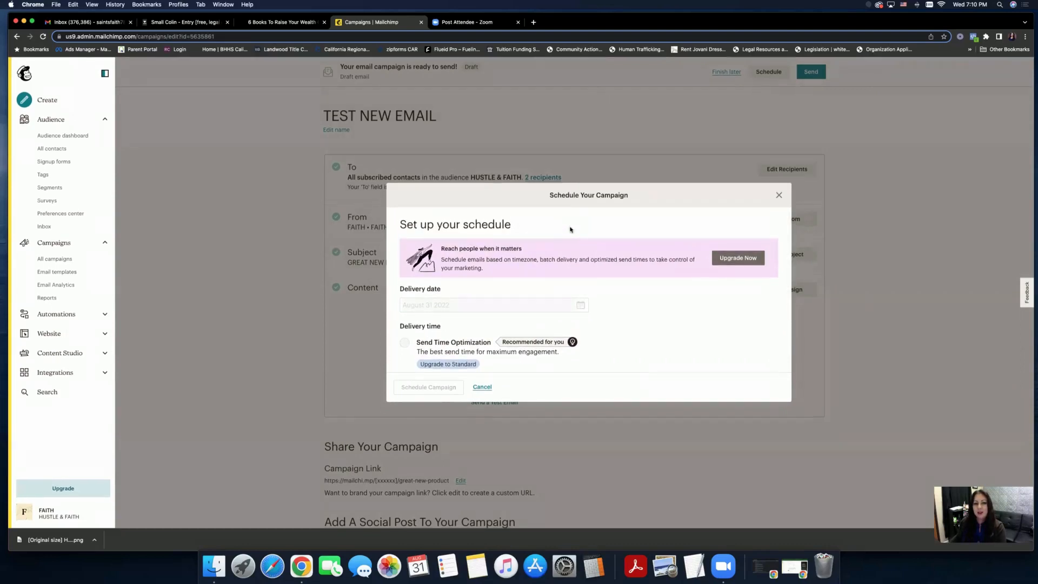
pyautogui.scroll(-3, 570, 229)
pyautogui.scroll(-3, 570, 229)
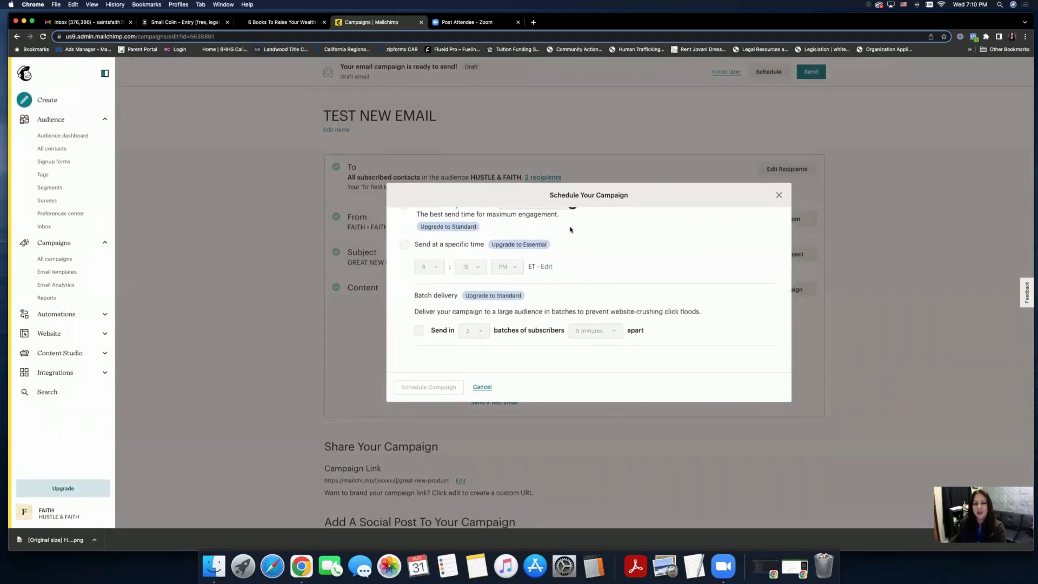
pyautogui.scroll(6, 570, 229)
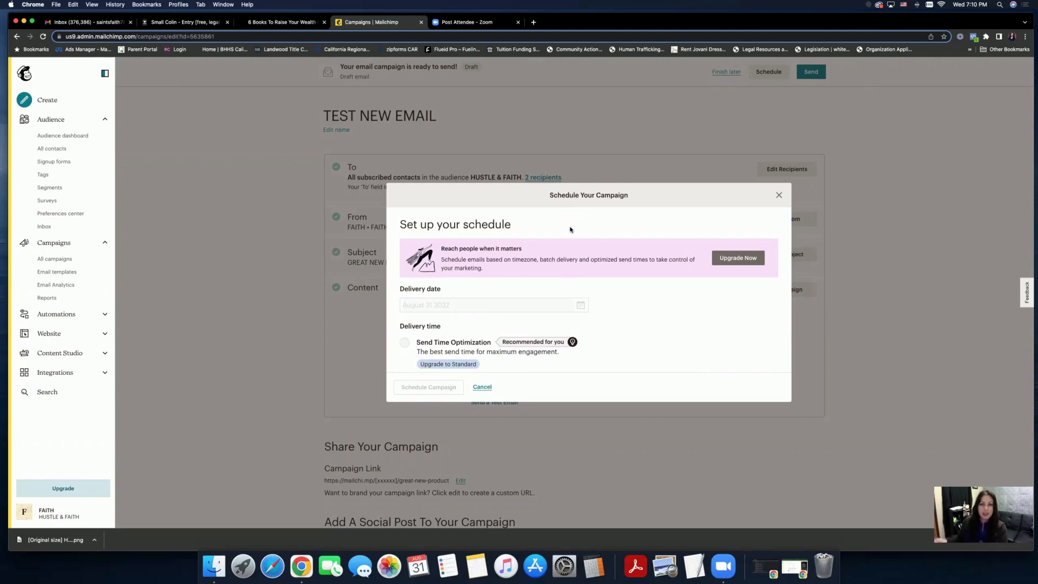
pyautogui.click(779, 195)
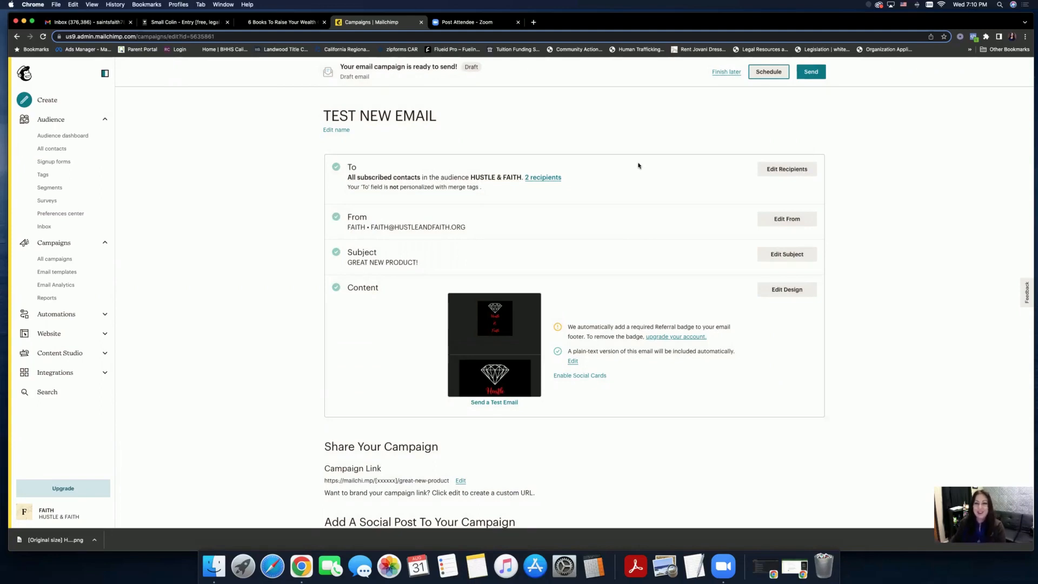
# - Send TEST NEW EMAIL now, confirming delivery to its 2 HUSTLE & FAITH subscribers
pyautogui.scroll(-1, 638, 167)
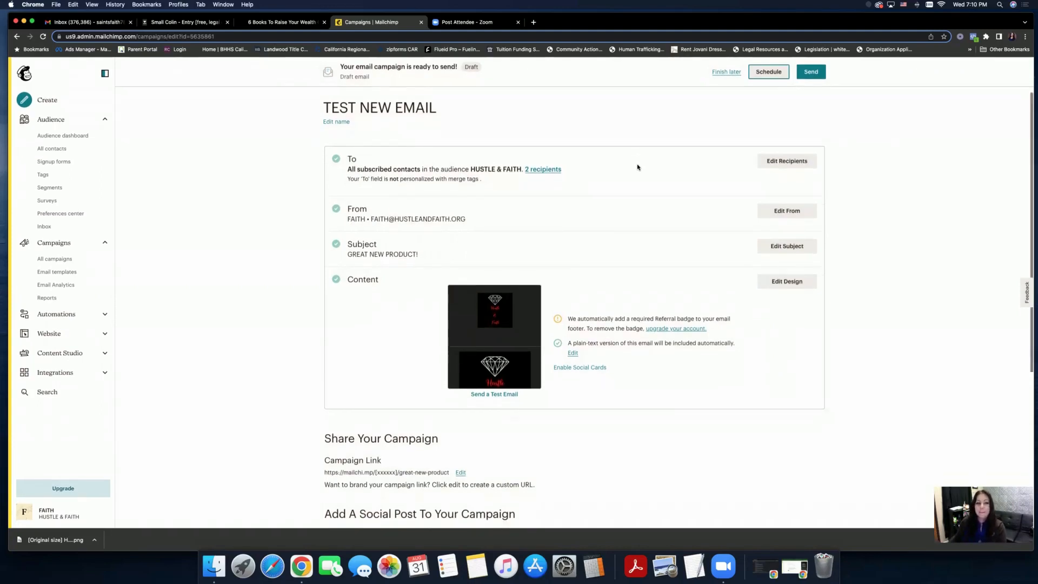
pyautogui.click(811, 71)
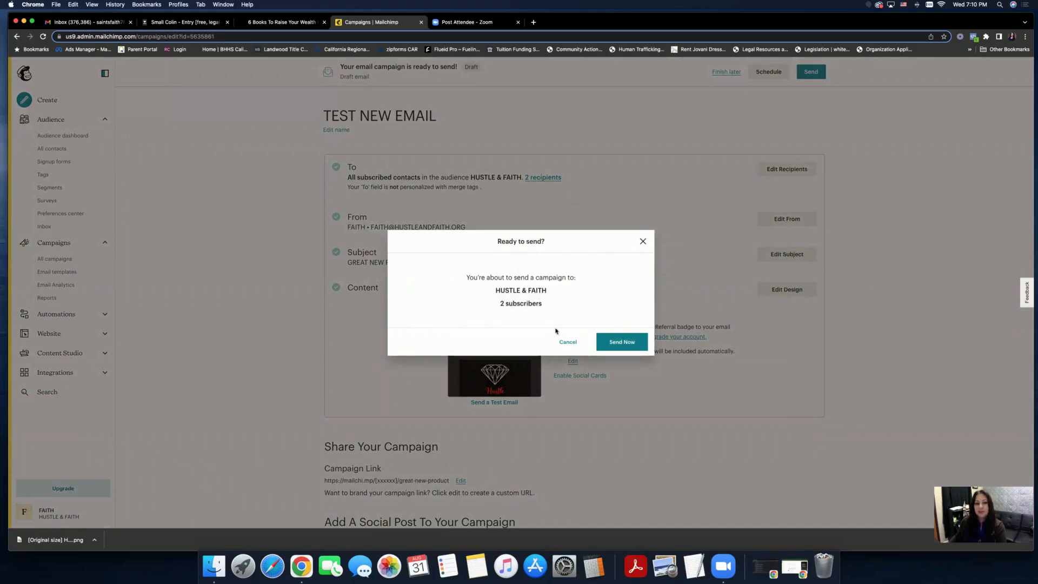
pyautogui.click(617, 343)
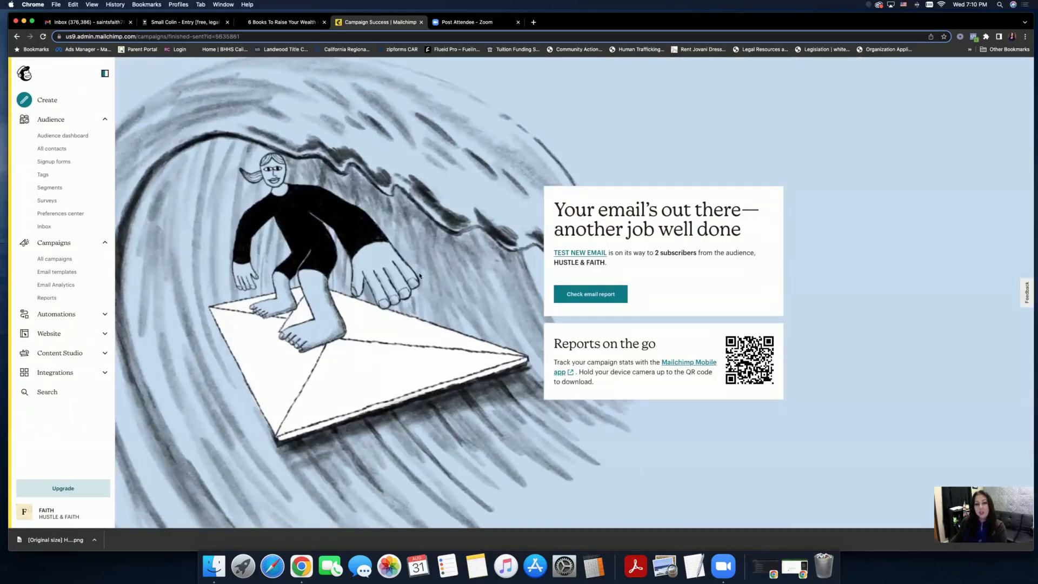
# - Go to All campaigns to find TEST NEW EMAIL listed with status Sending
pyautogui.click(59, 260)
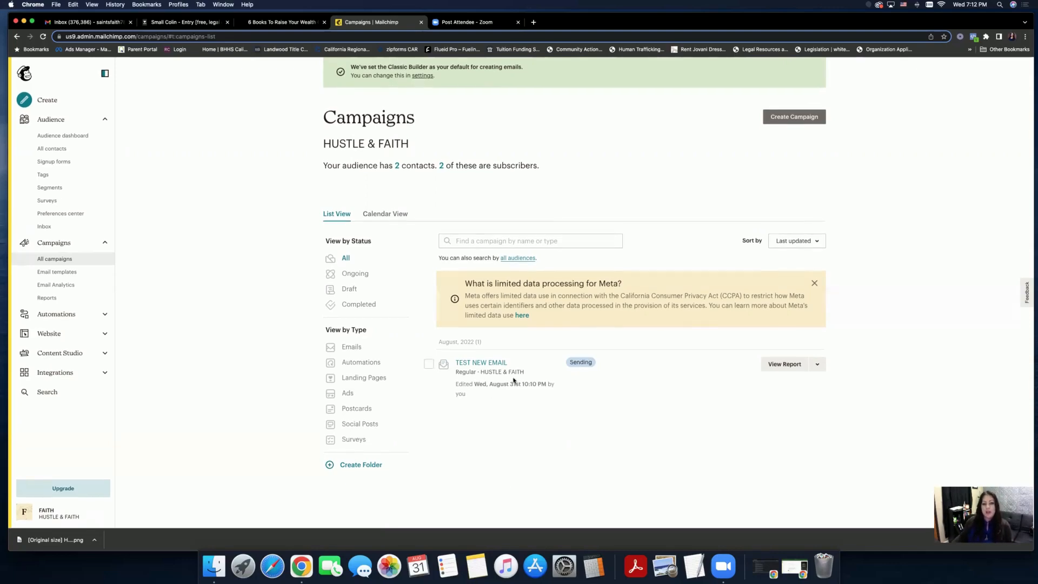
# - Check the campaigns list, view the Website dashboard, then open Integrations > Discover
pyautogui.scroll(1, 621, 417)
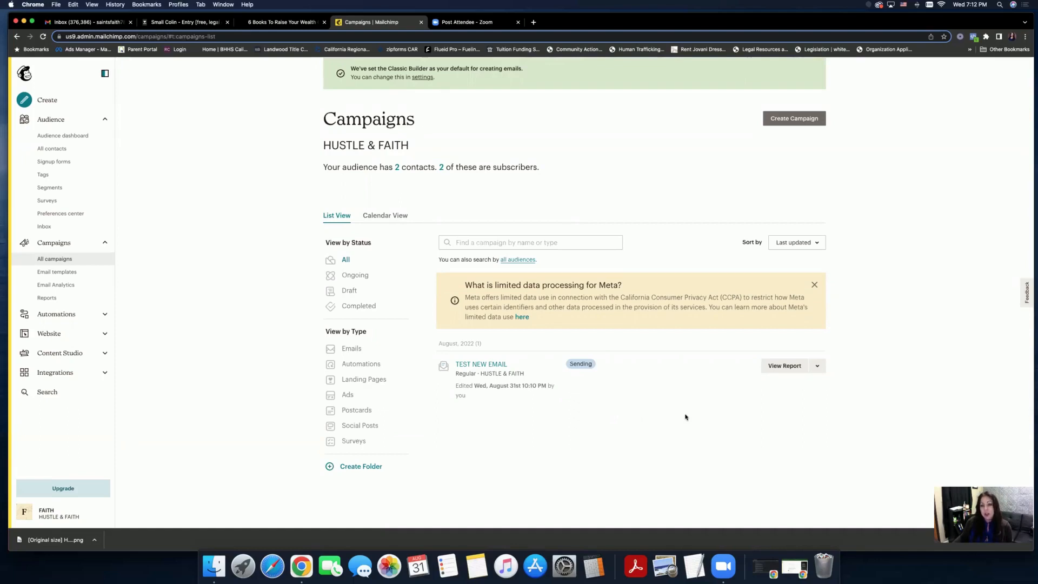
pyautogui.scroll(-1, 685, 417)
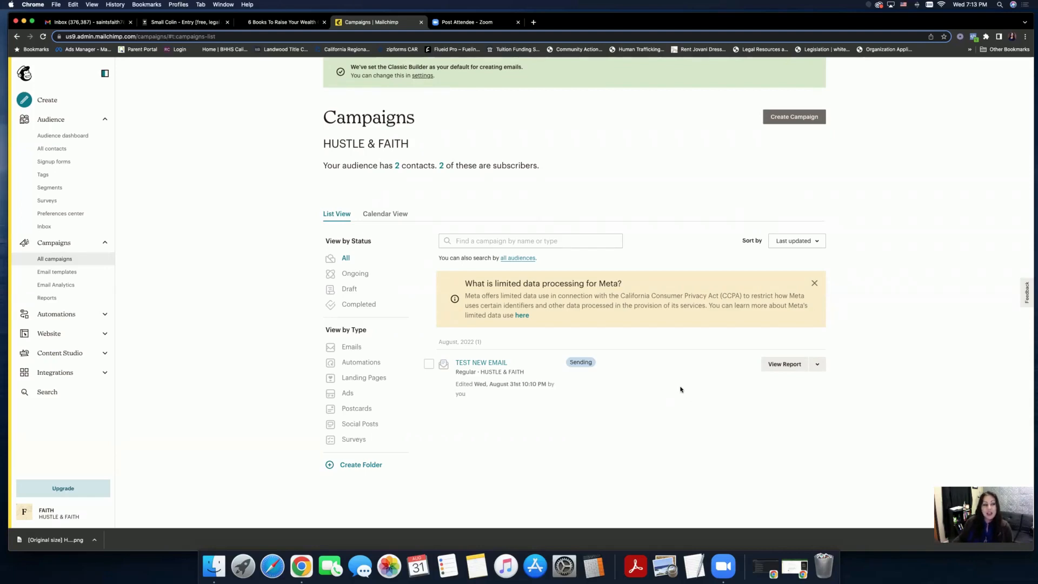
pyautogui.click(99, 335)
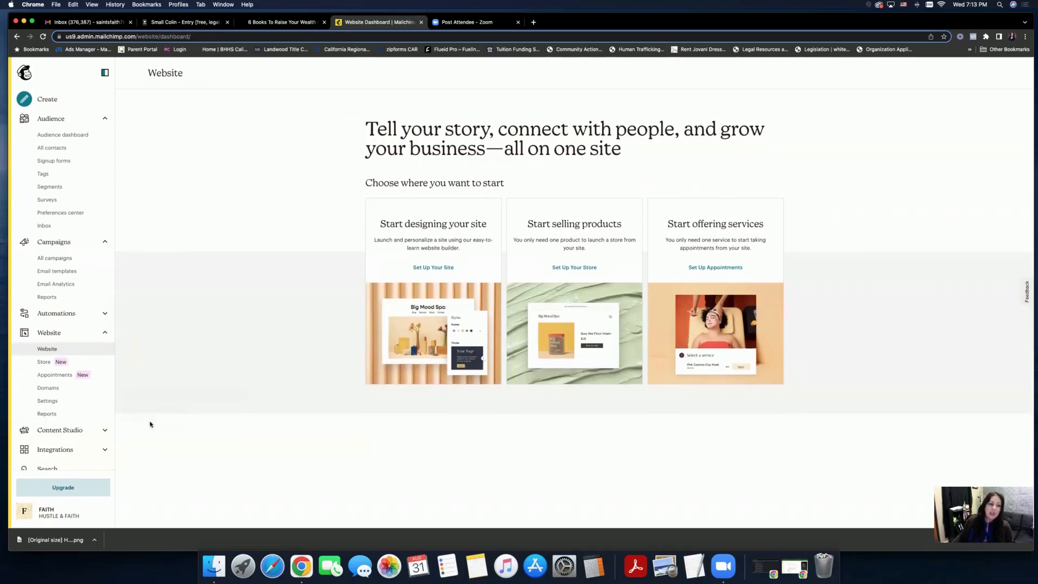
pyautogui.click(74, 449)
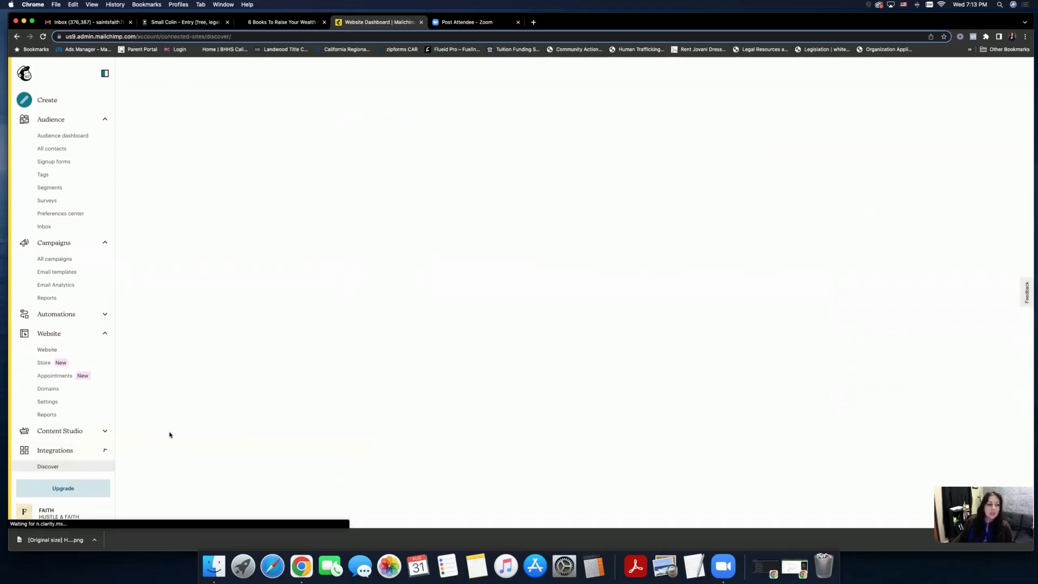
pyautogui.scroll(-1, 170, 434)
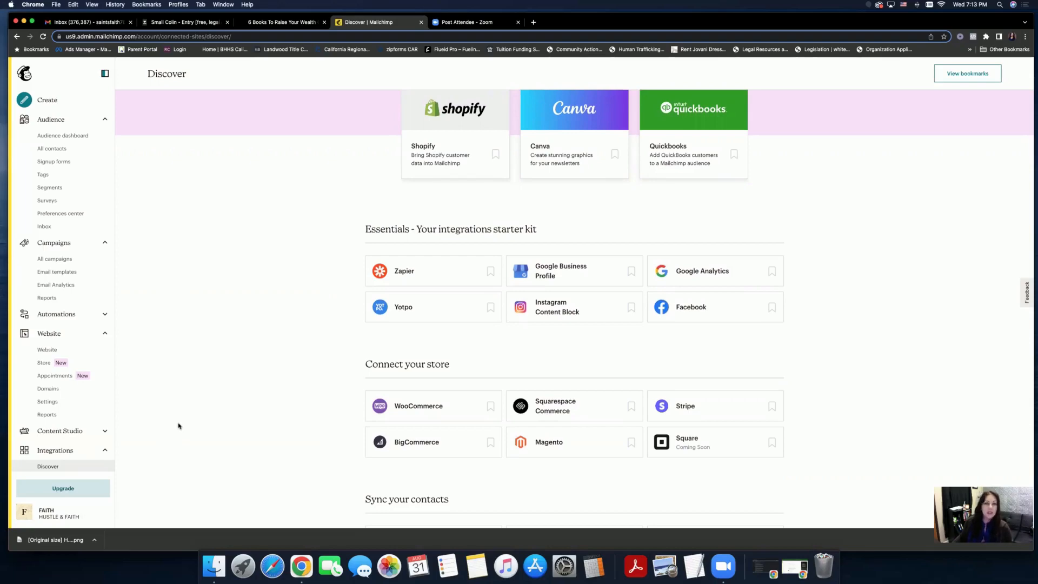
pyautogui.scroll(3, 179, 426)
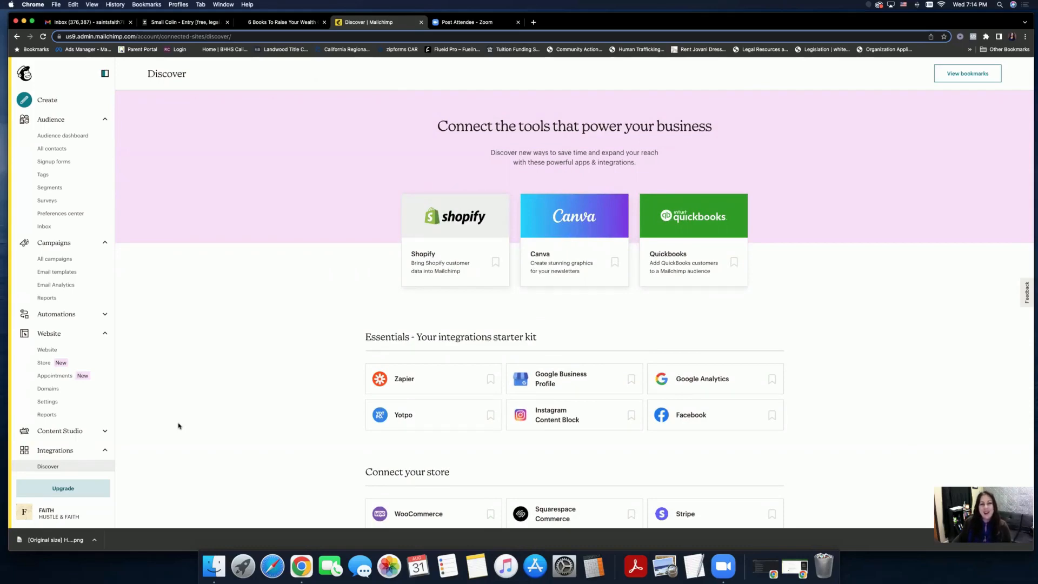
pyautogui.scroll(-2, 178, 426)
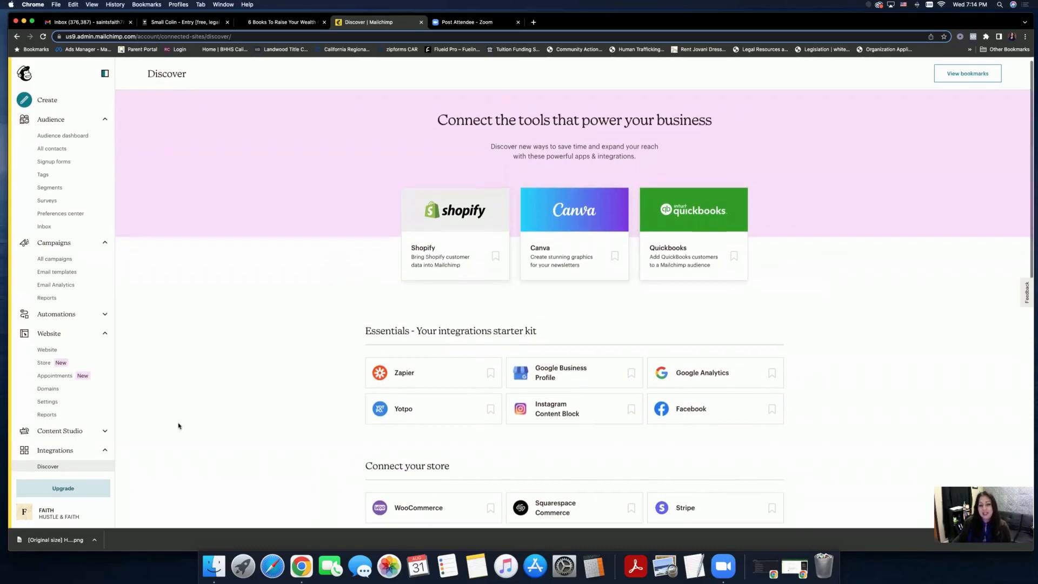
pyautogui.scroll(-2, 178, 425)
pyautogui.scroll(4, 178, 432)
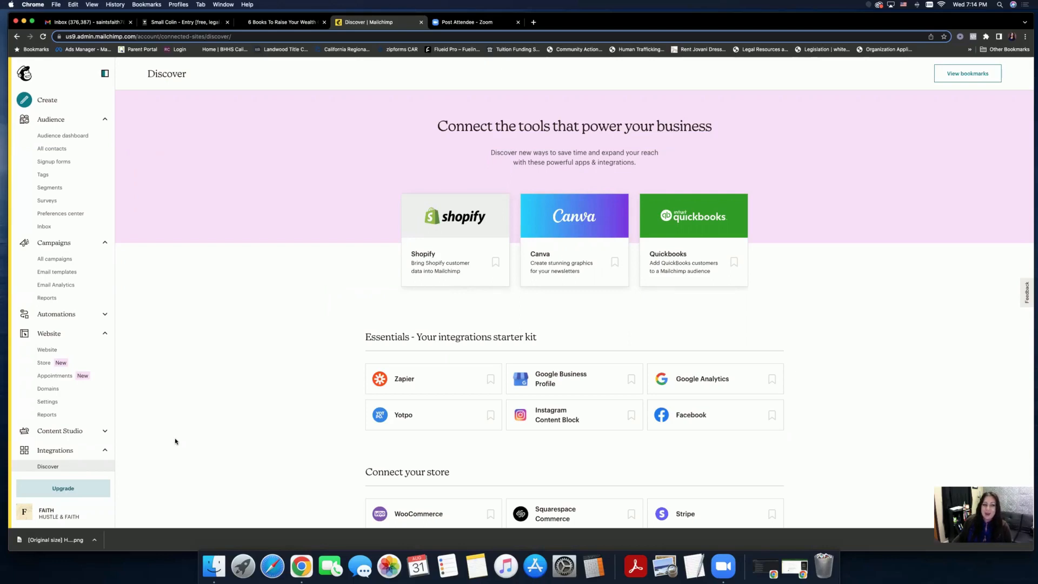
pyautogui.scroll(-5, 175, 441)
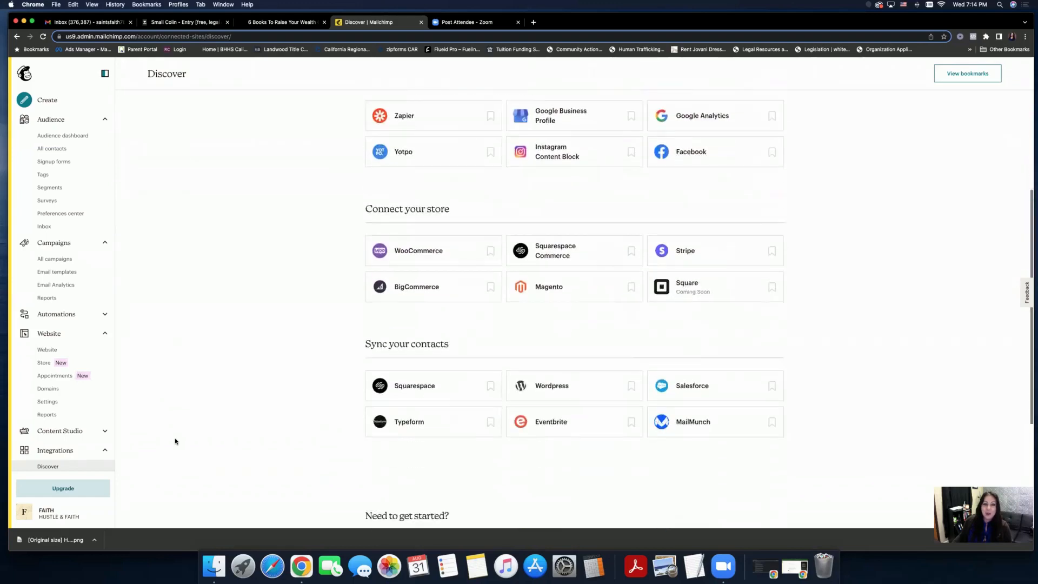
pyautogui.scroll(-4, 175, 441)
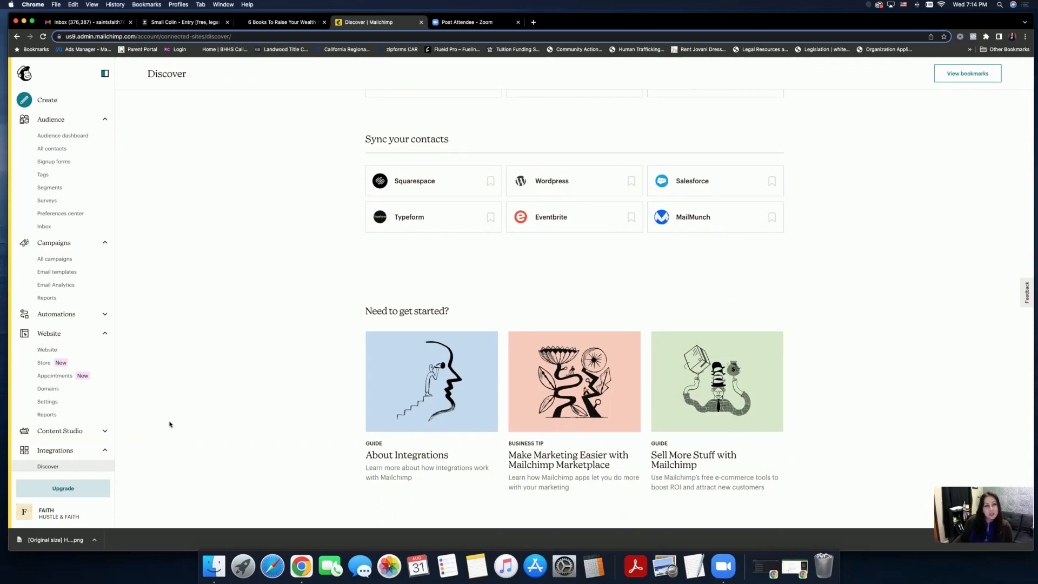
pyautogui.scroll(10, 169, 424)
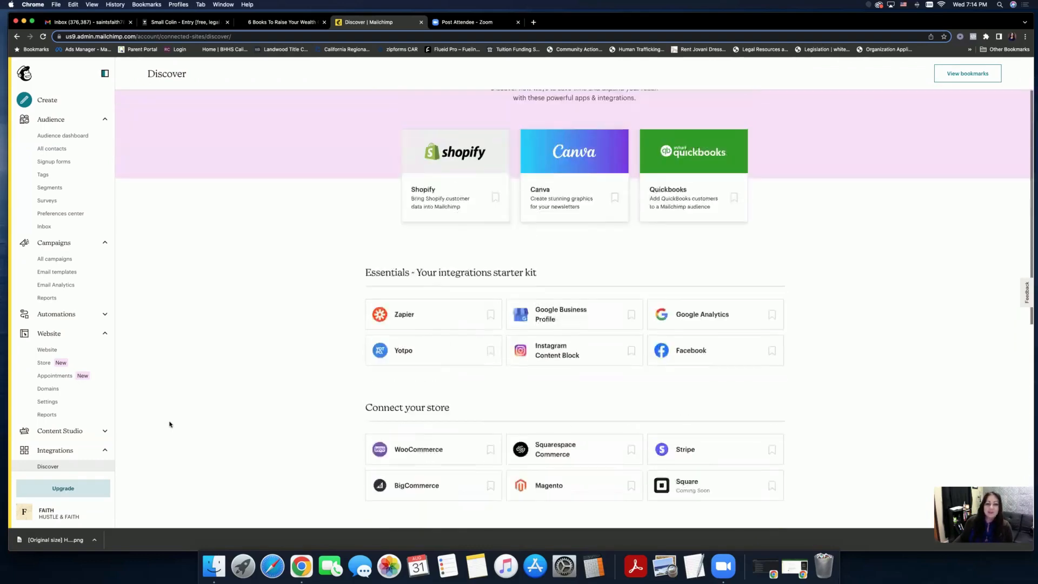